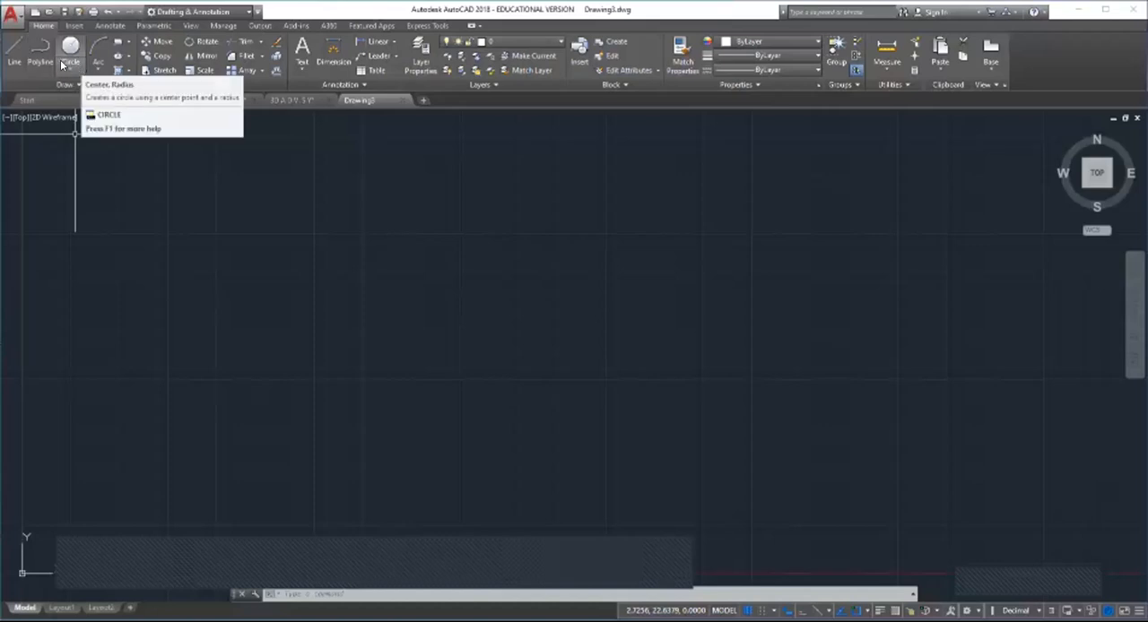
Step: Switch the workspace from Drafting & Annotation to 3D Modeling
click(225, 14)
click(225, 11)
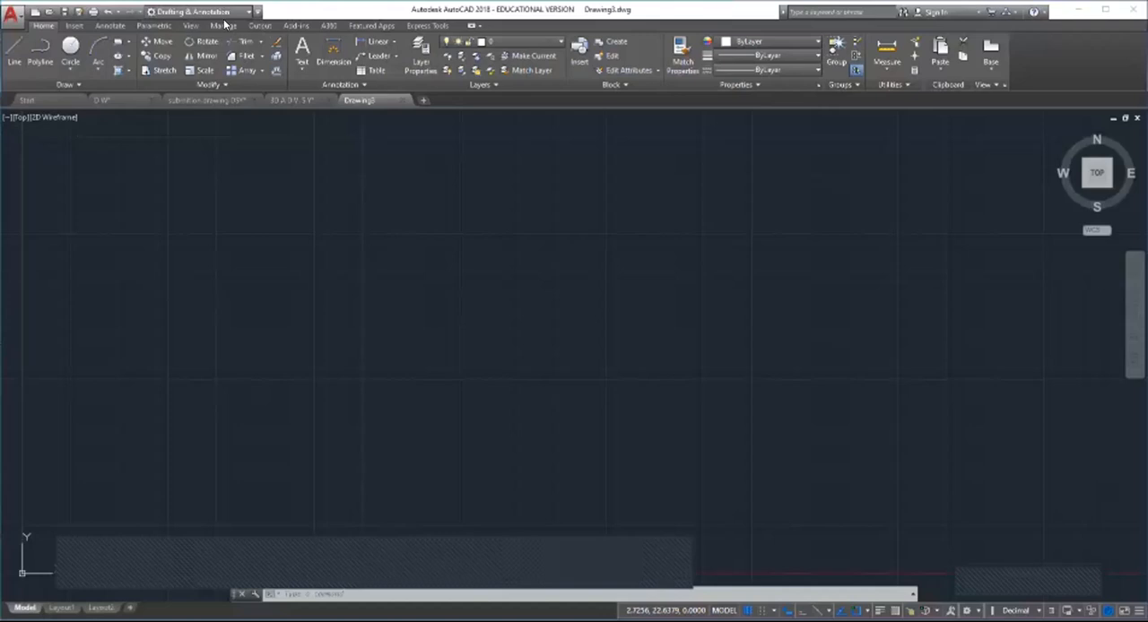
click(224, 25)
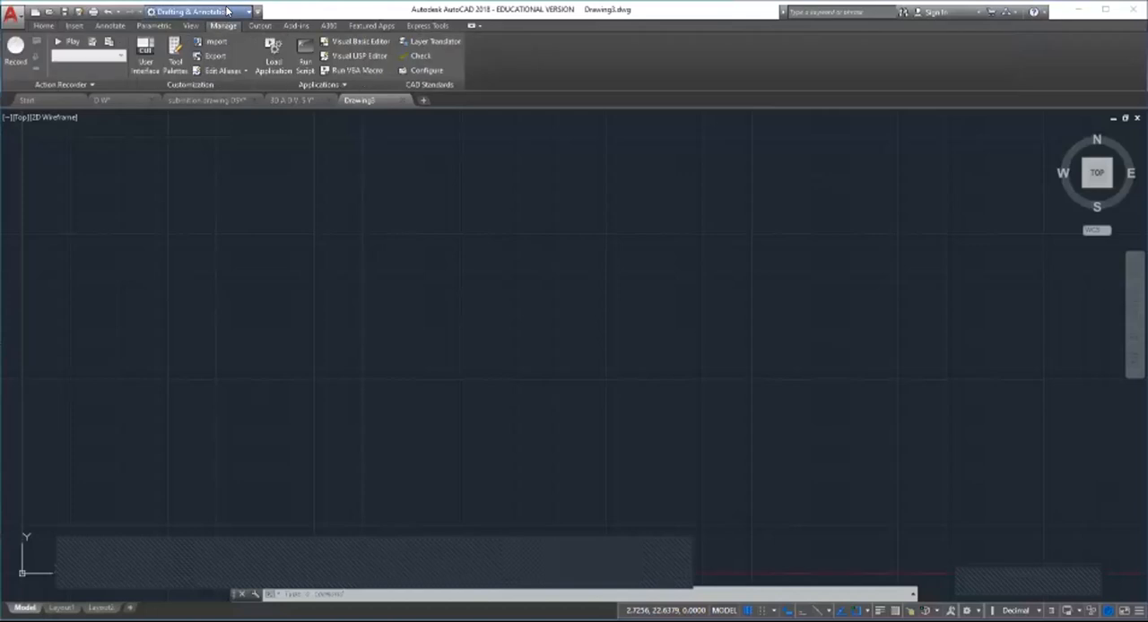
click(227, 12)
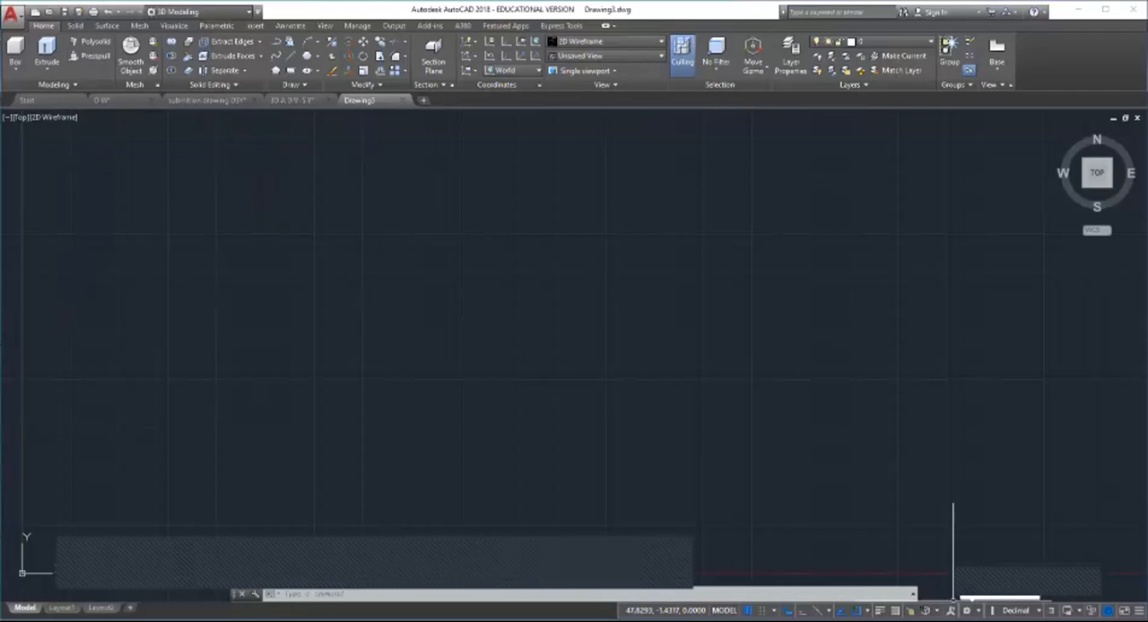
click(966, 610)
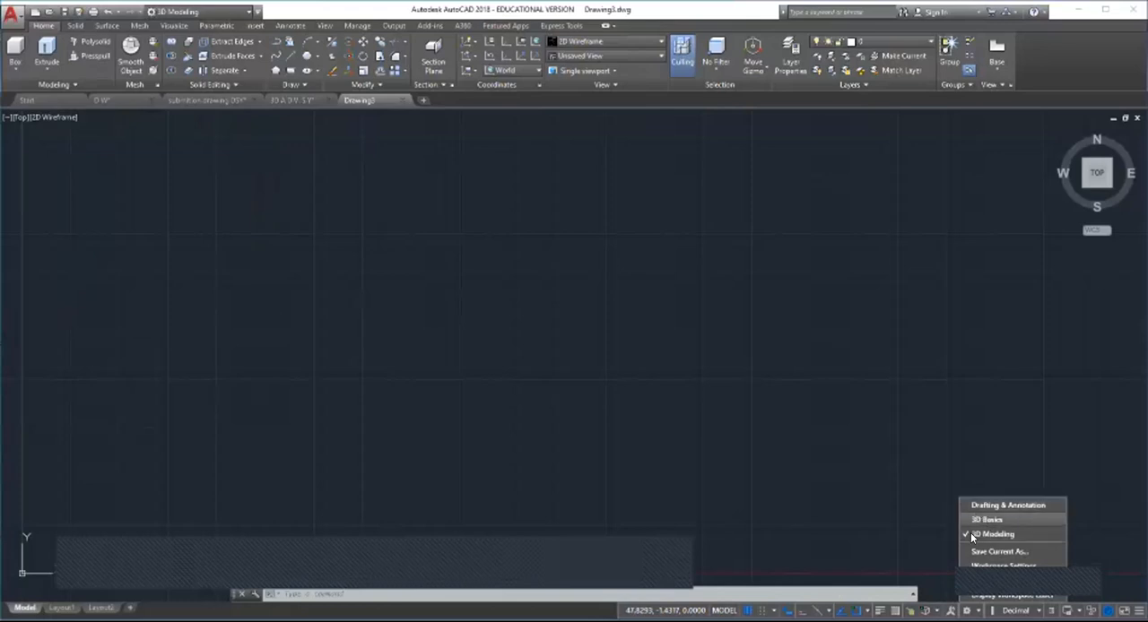
click(894, 508)
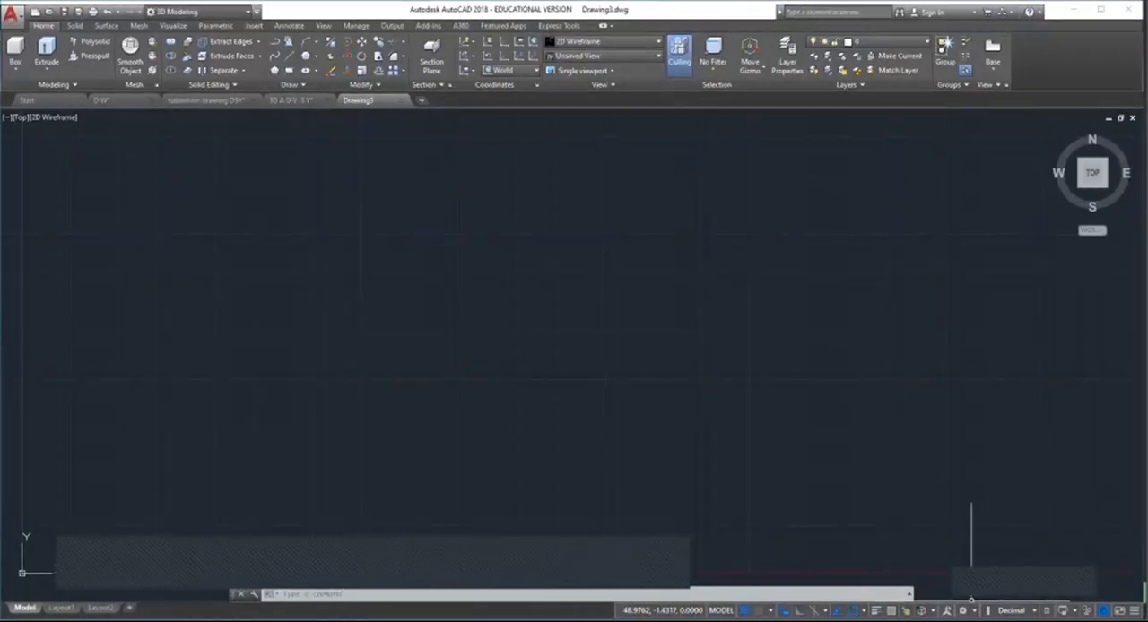
Step: Turn the Workspace Switching control off and back on in the status bar customization
click(1134, 610)
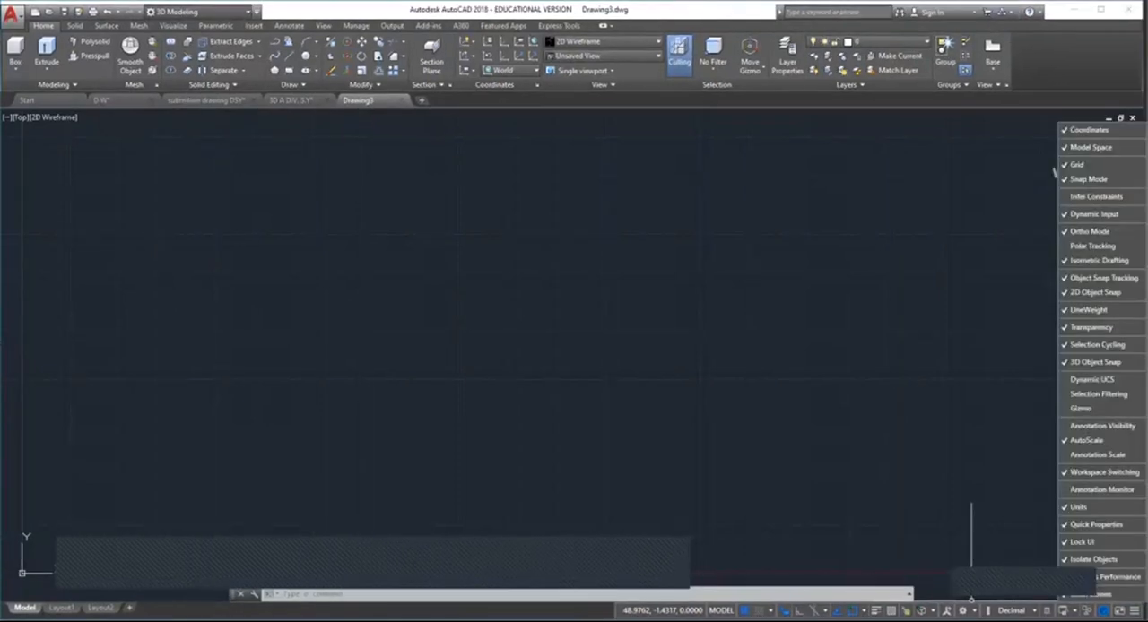
click(1064, 473)
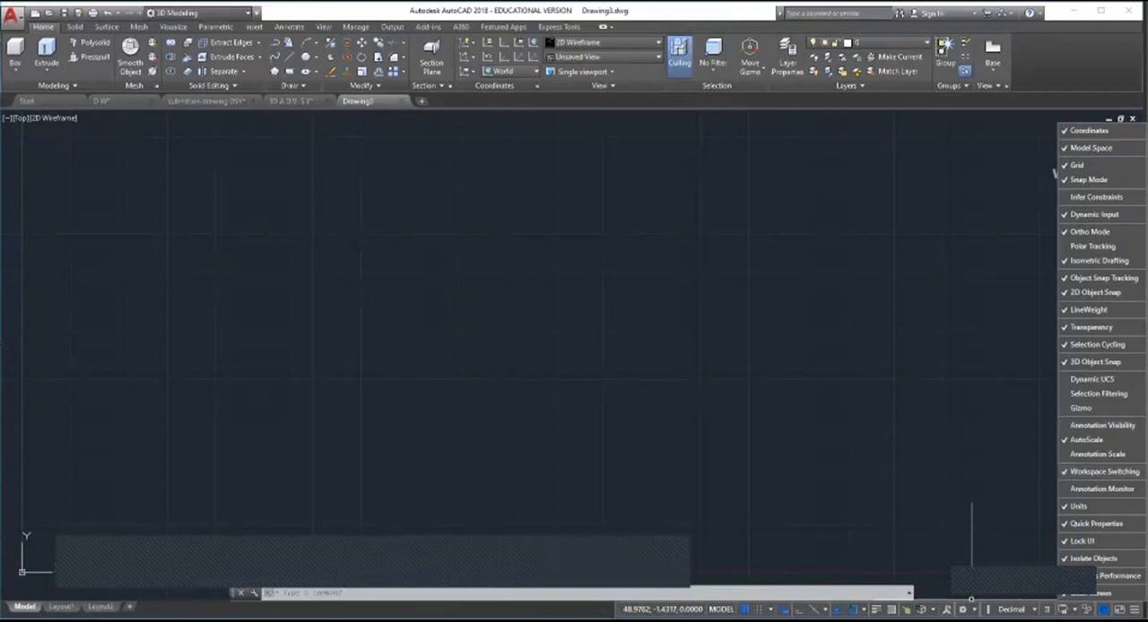
click(1065, 470)
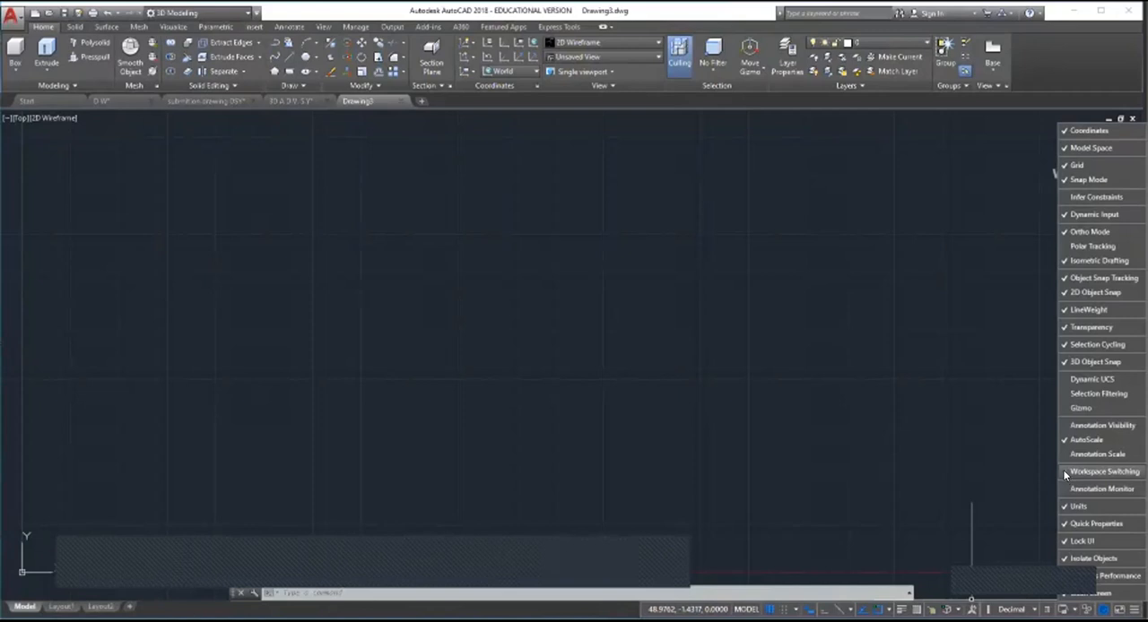
click(801, 352)
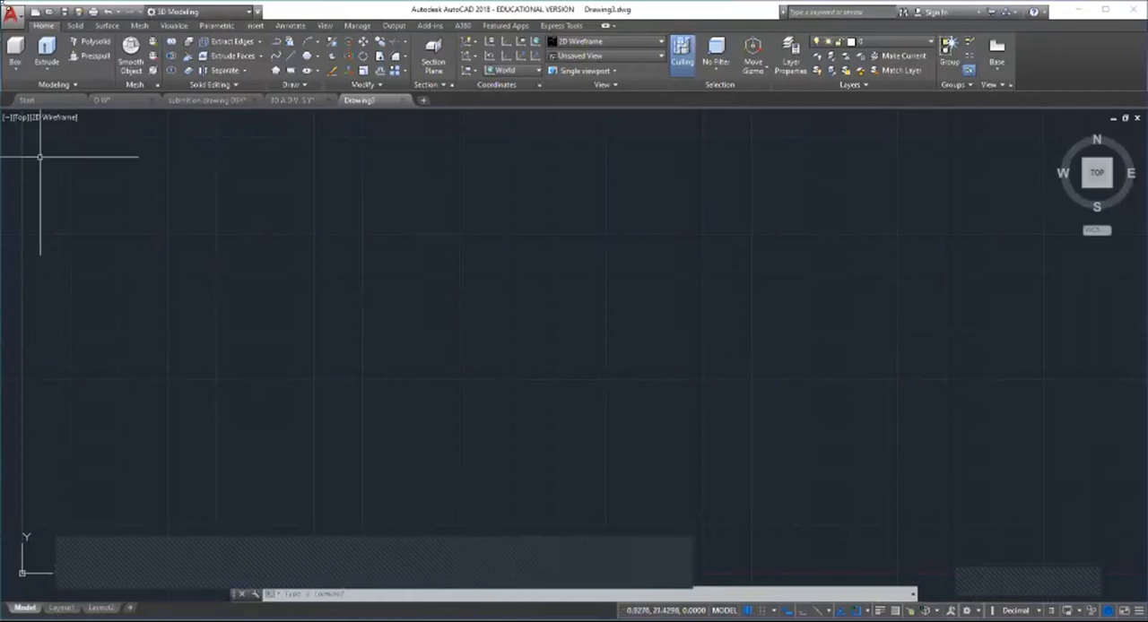
click(14, 71)
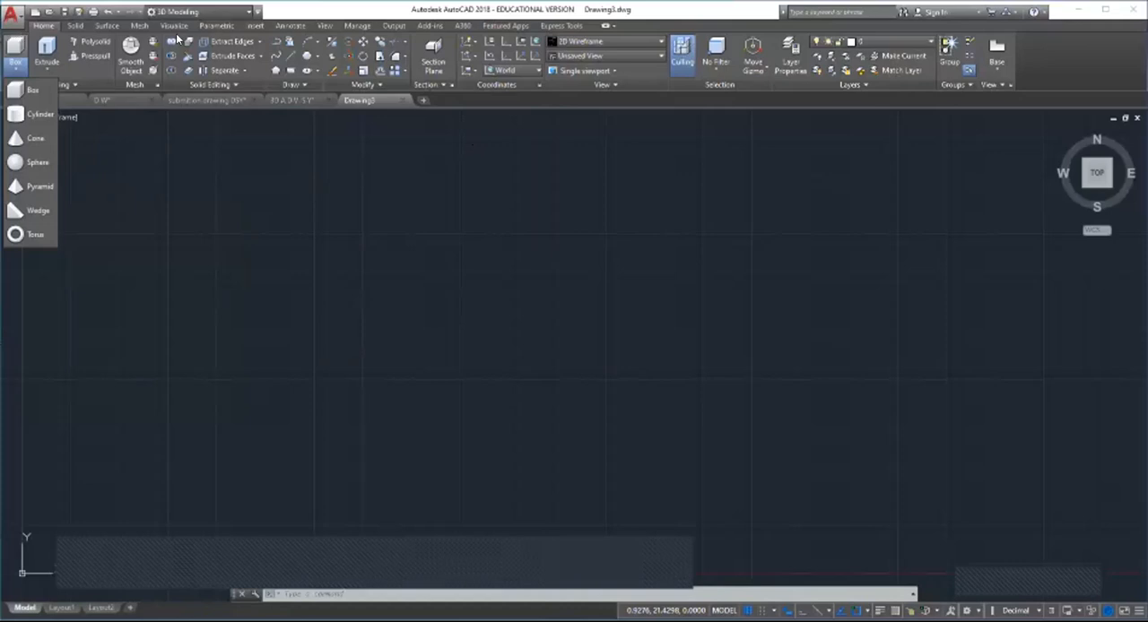
click(27, 91)
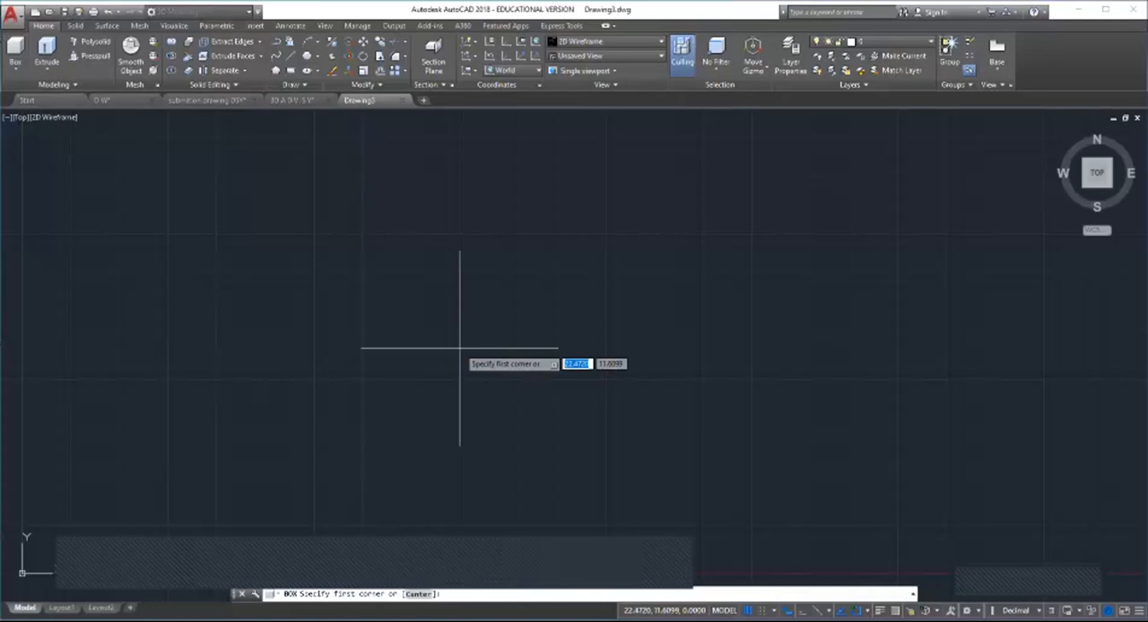
key(Escape)
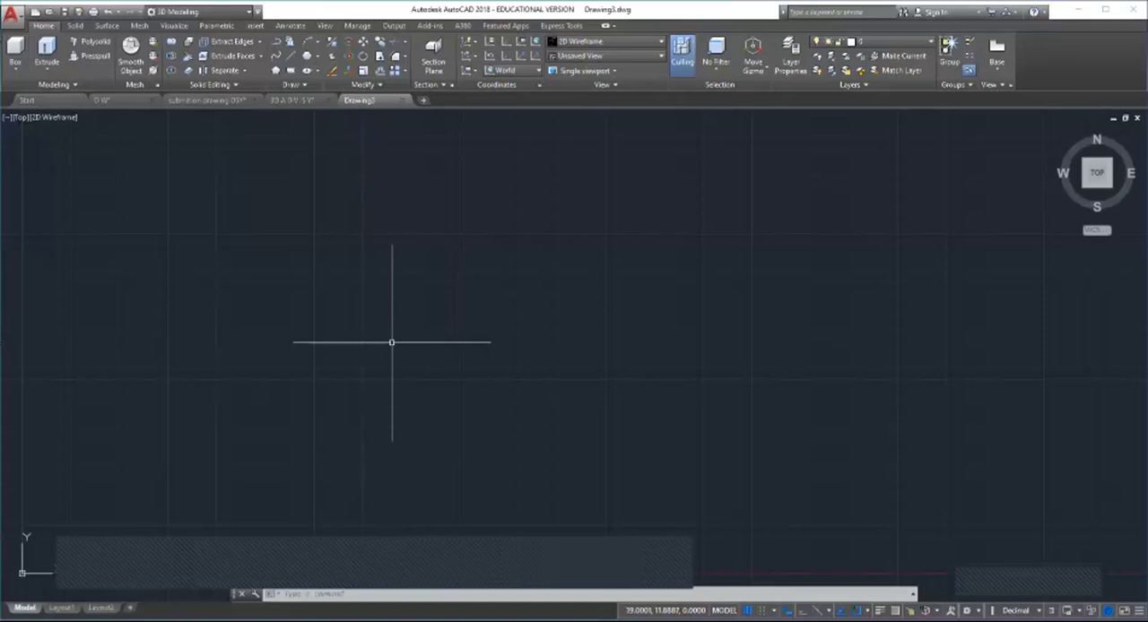
Step: Set the drawing units to a length precision of 0.000 and the insertion scale to Meters
text(un)
key(Return)
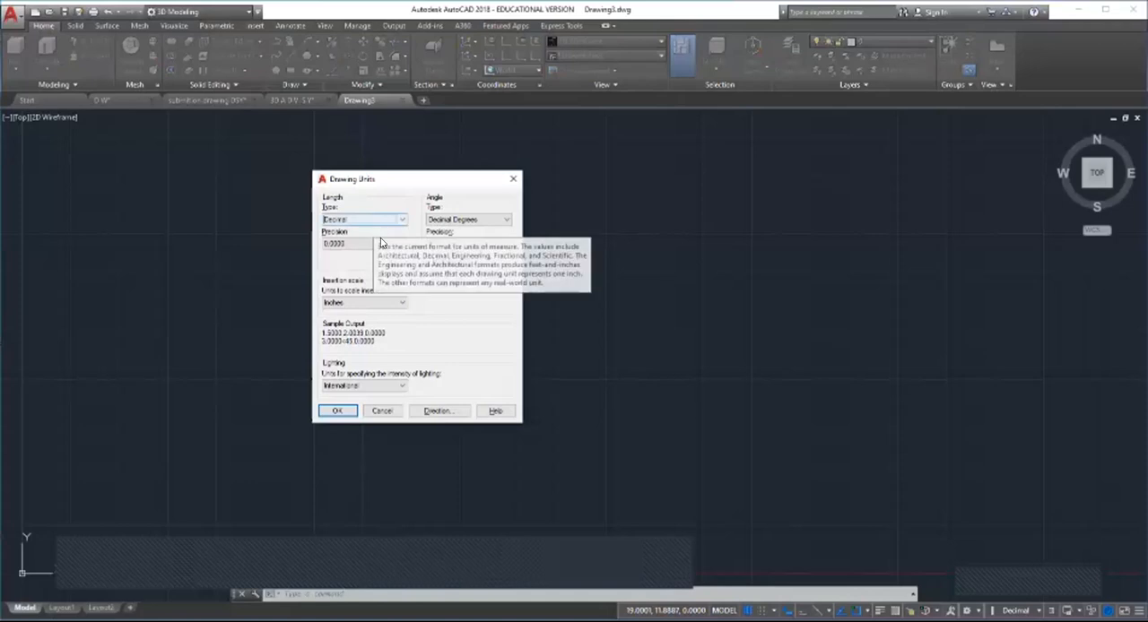
click(383, 243)
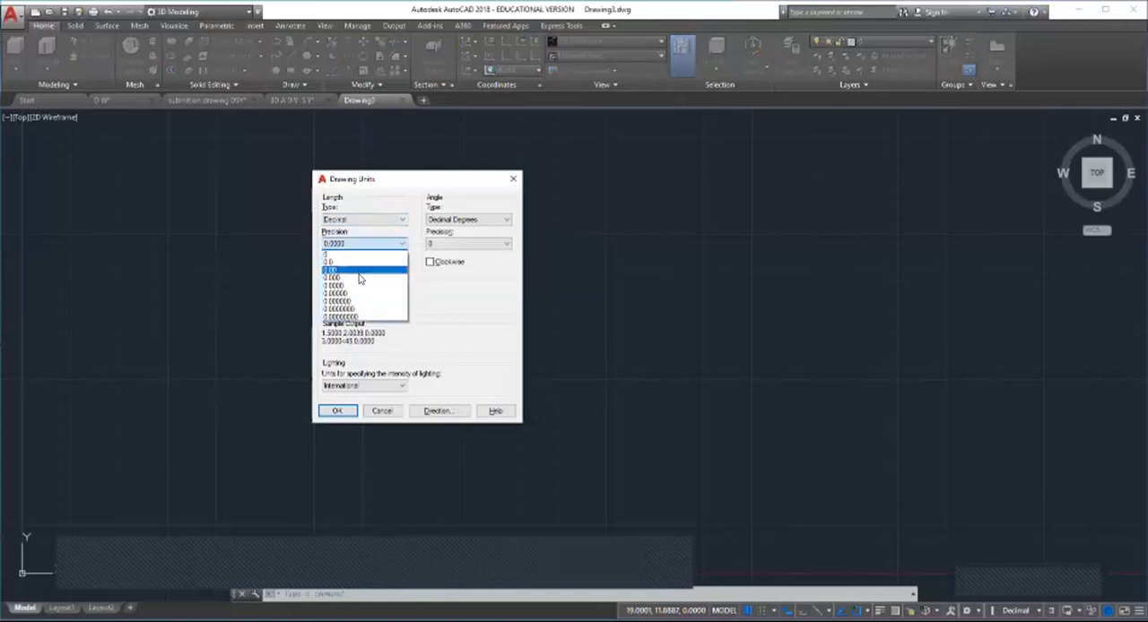
click(360, 277)
click(385, 304)
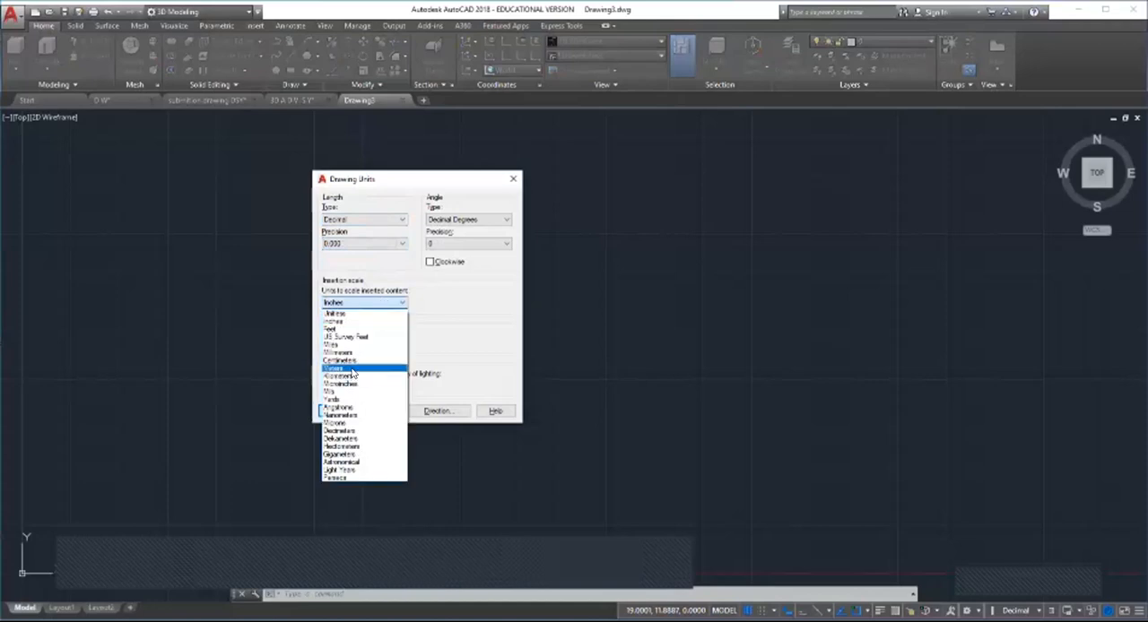
click(353, 368)
click(339, 411)
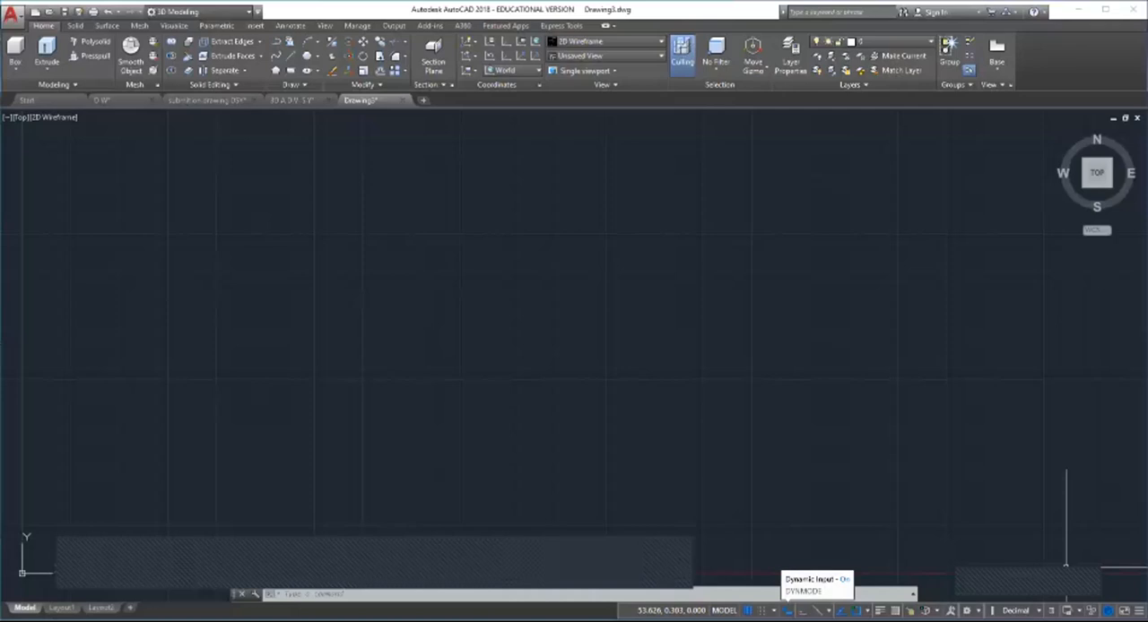
click(668, 292)
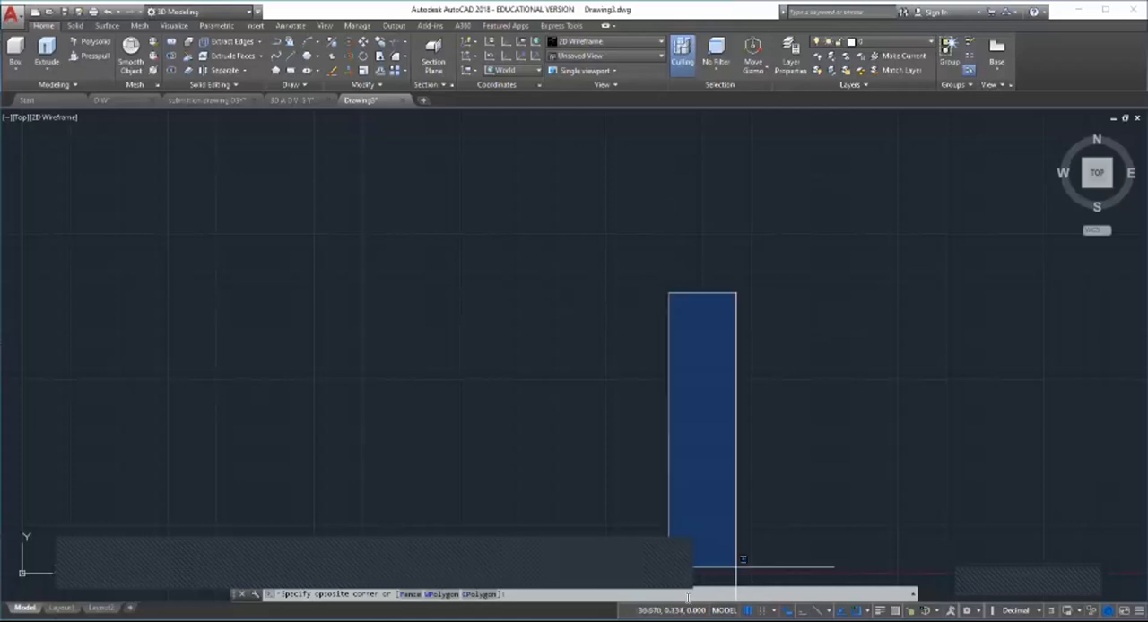
click(736, 567)
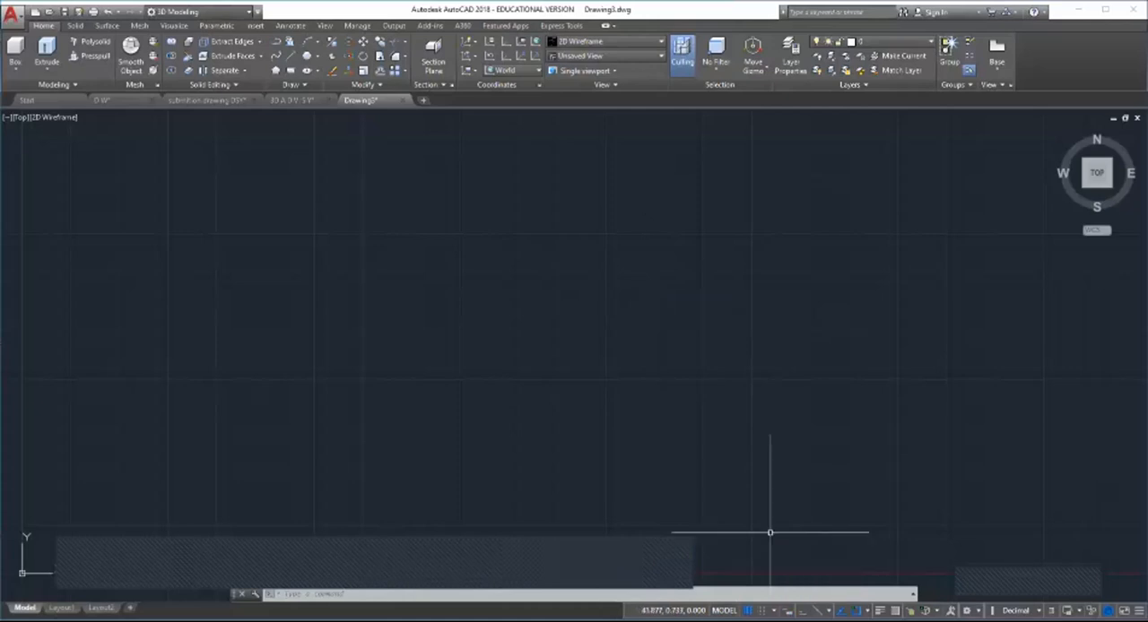
click(671, 362)
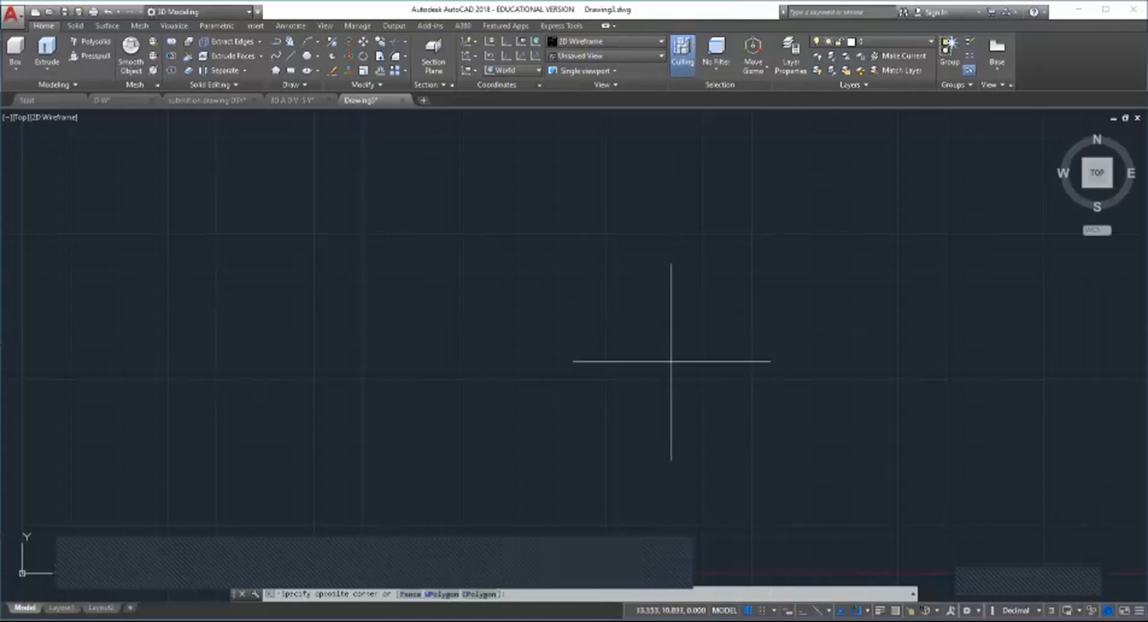
click(569, 386)
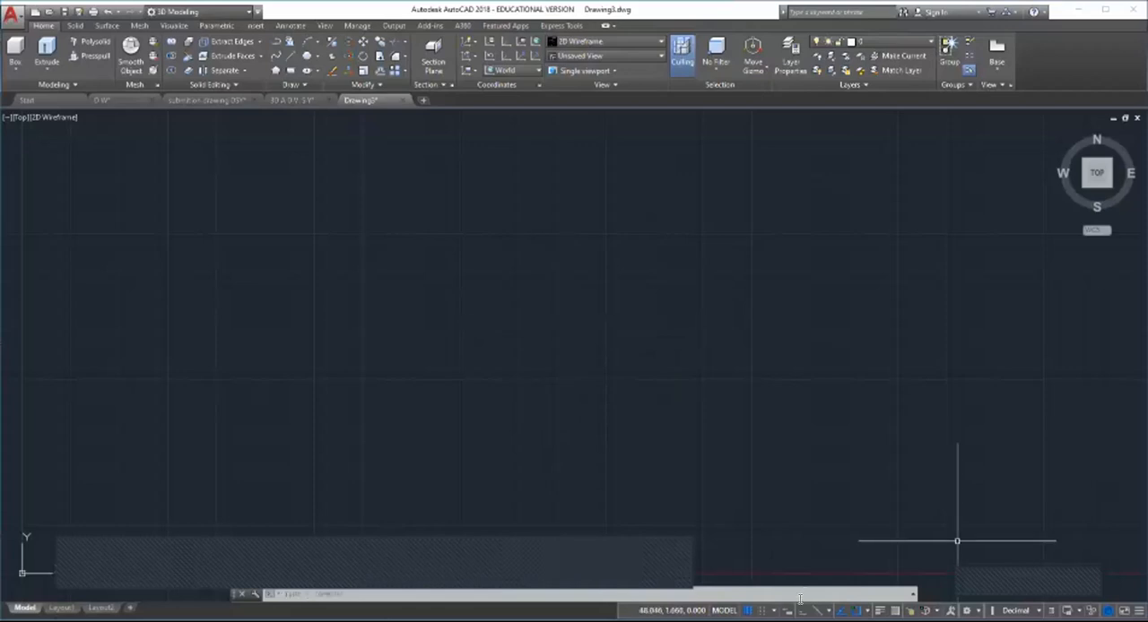
click(589, 292)
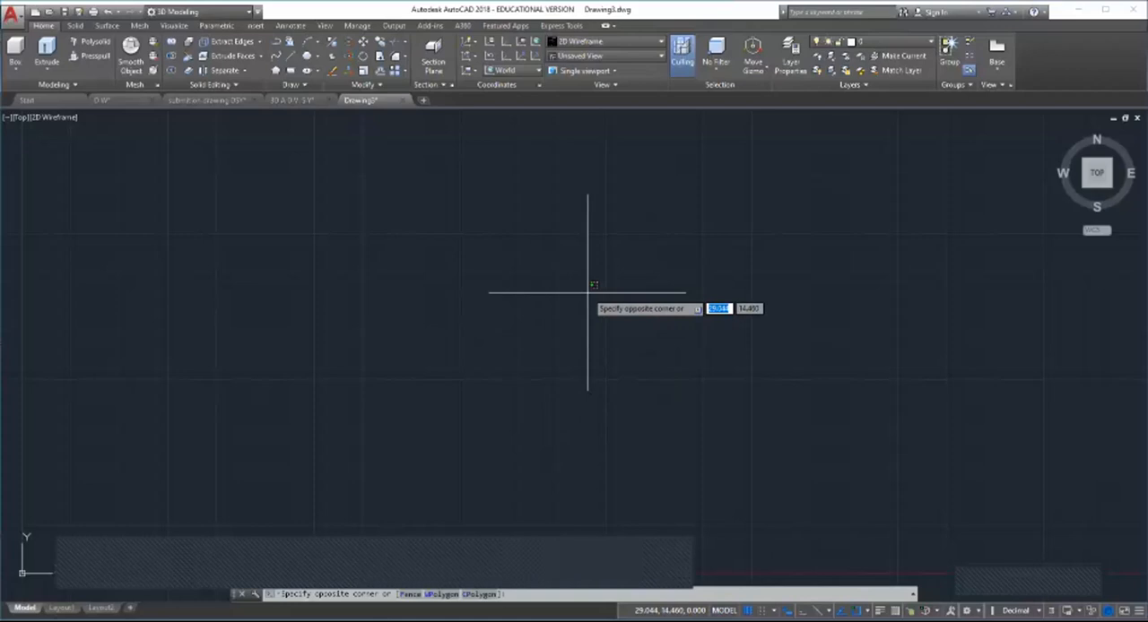
key(Escape)
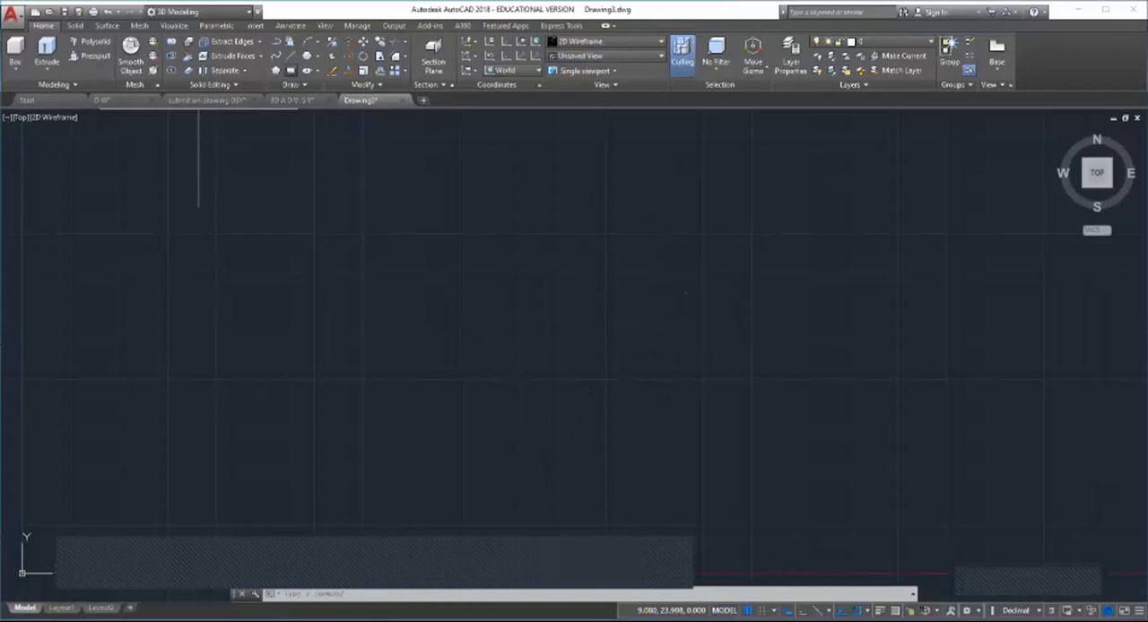
Step: Draw two separate rectangles side by side, the second one larger and to the right of the first
click(290, 70)
click(405, 277)
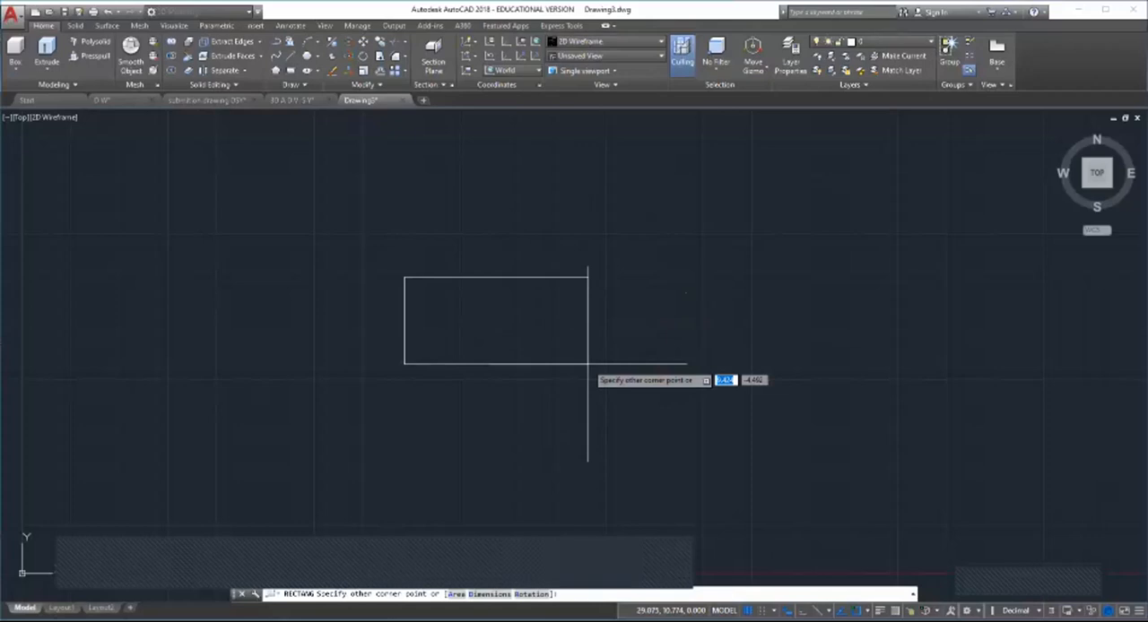
click(609, 374)
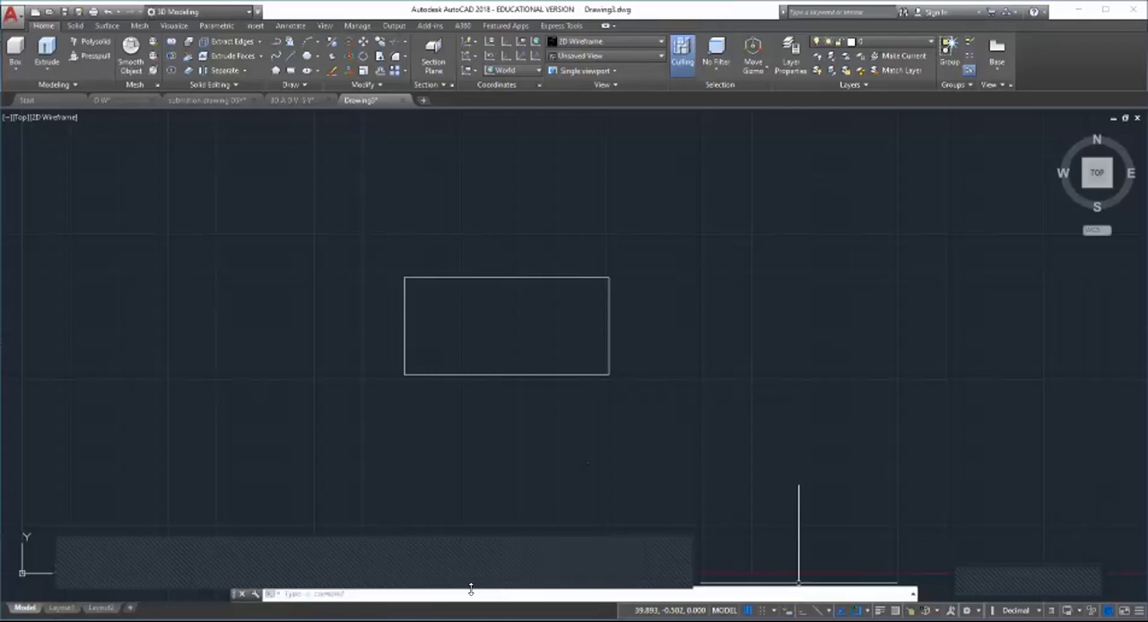
click(286, 68)
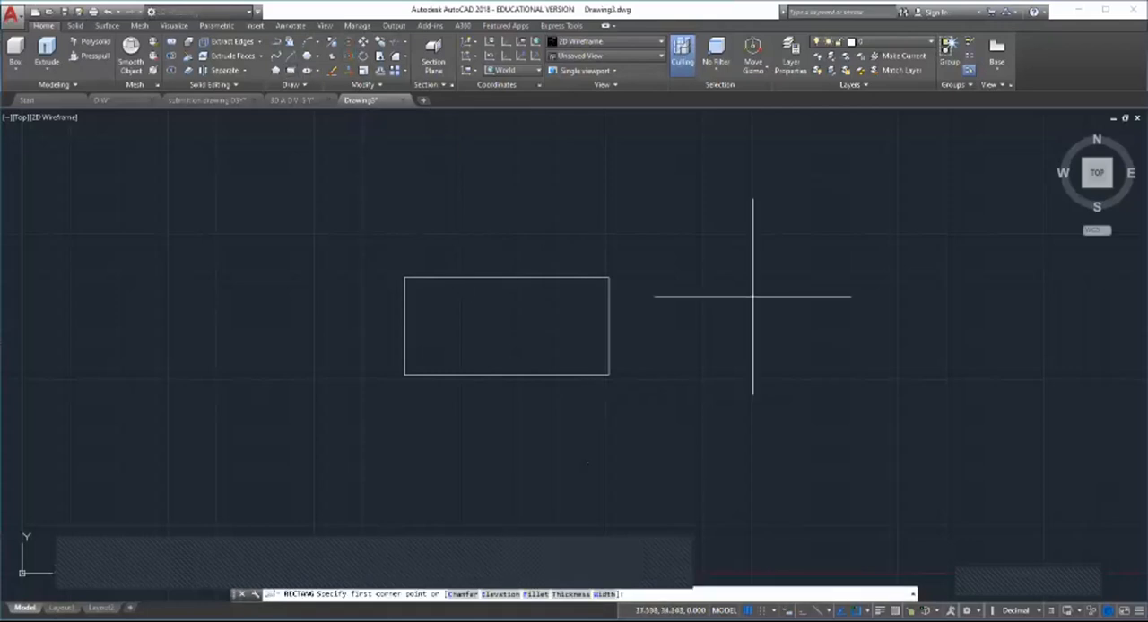
click(745, 288)
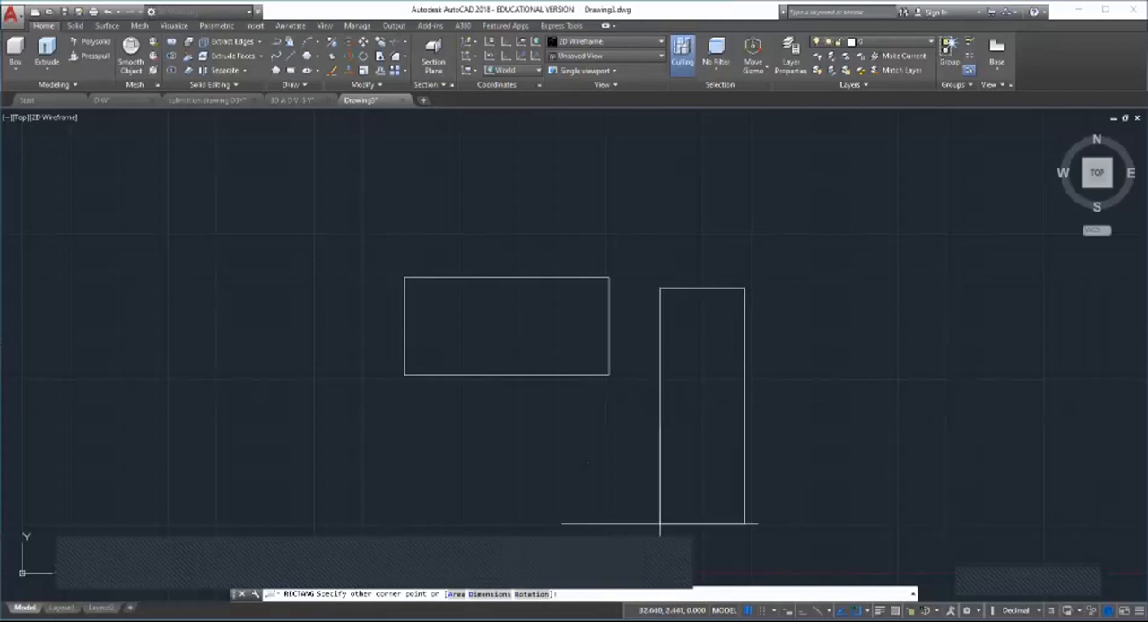
click(1014, 422)
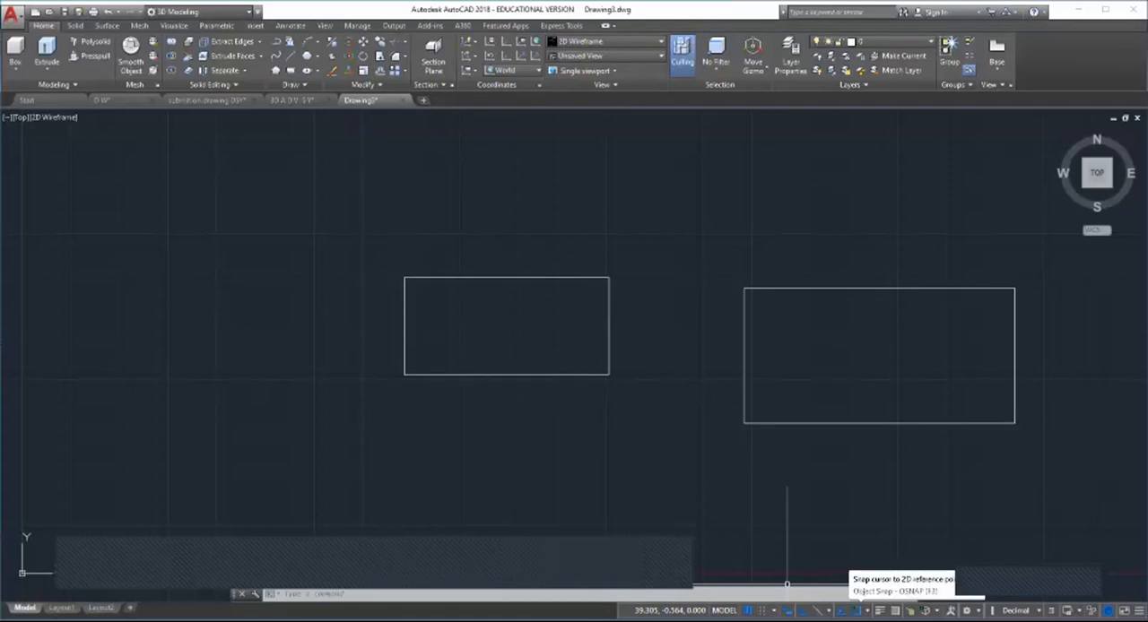
click(867, 611)
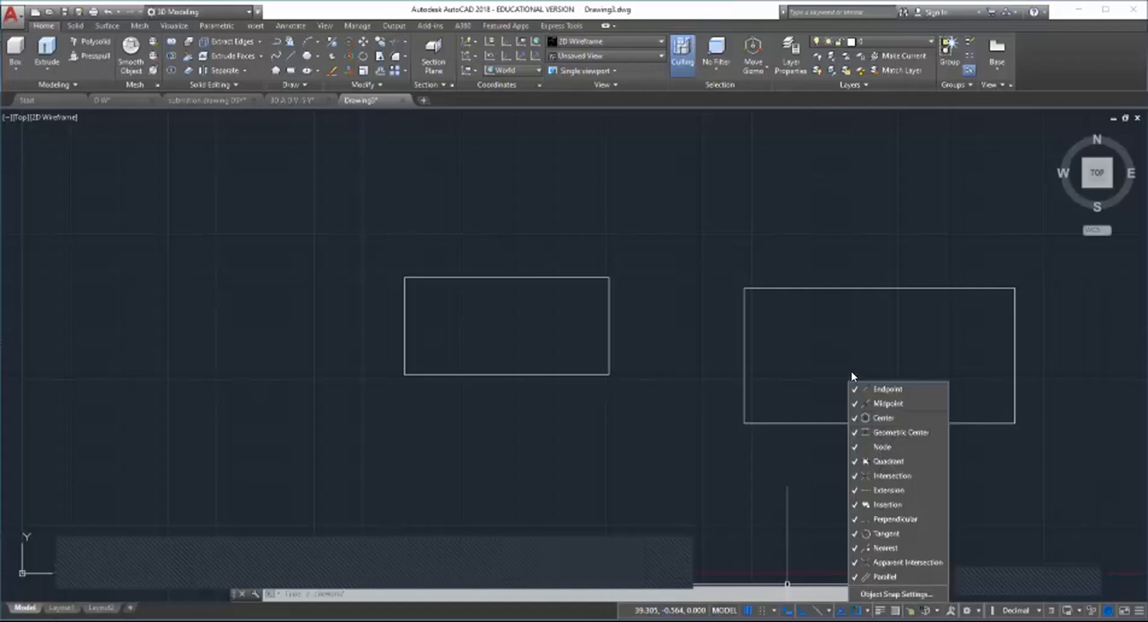
click(806, 540)
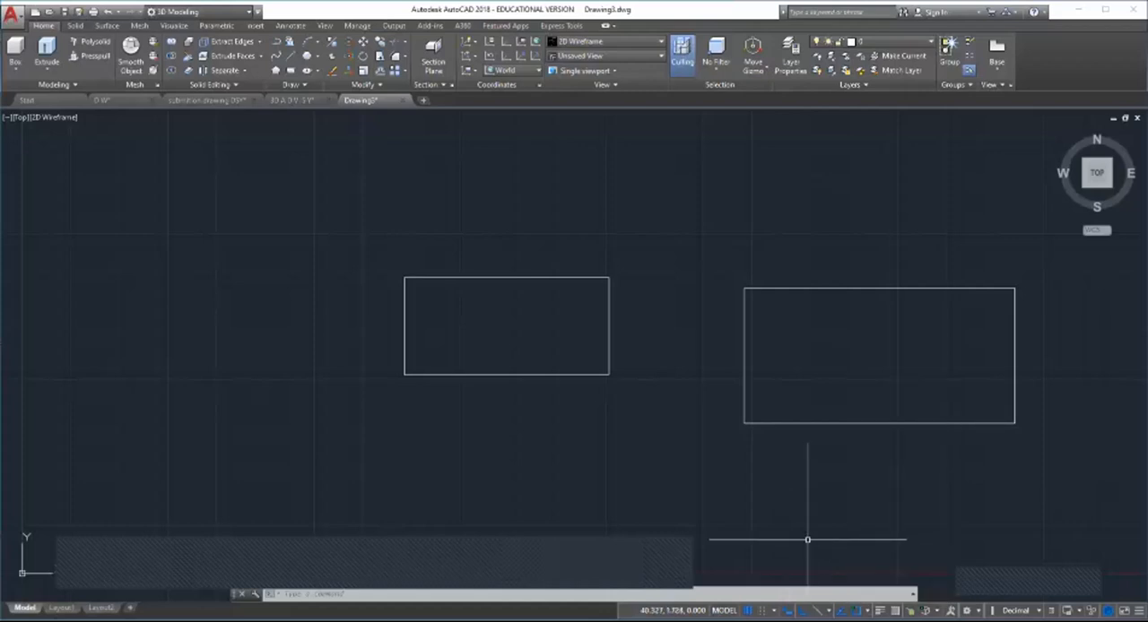
click(884, 557)
click(901, 570)
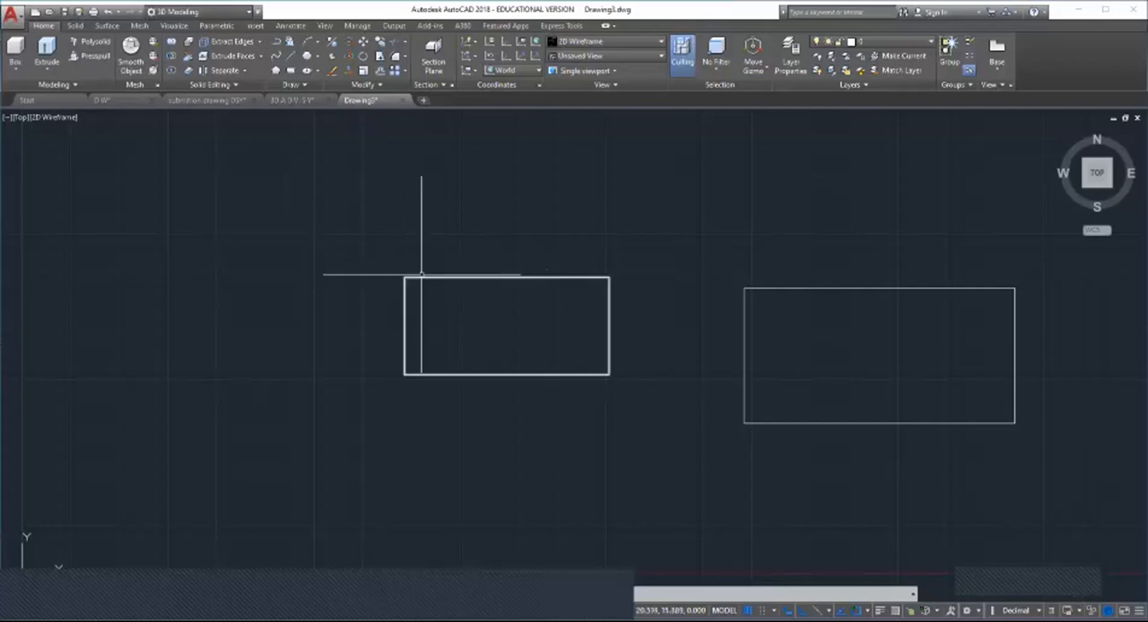
scroll(349, 396, down, 8)
scroll(562, 272, up, 5)
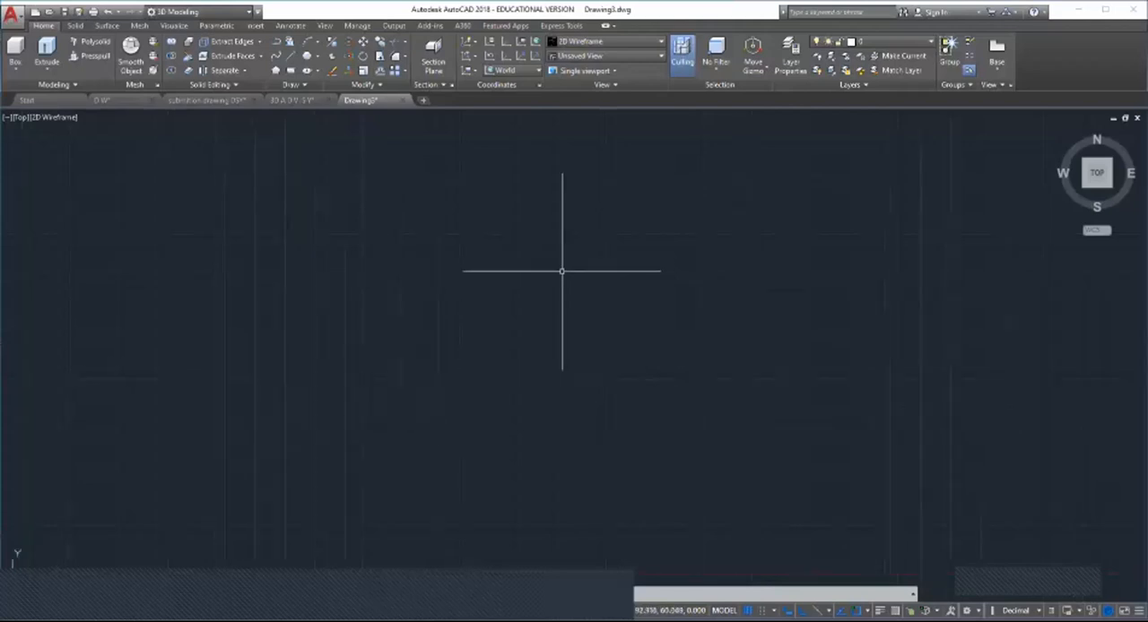
scroll(323, 277, down, 3)
scroll(290, 267, up, 3)
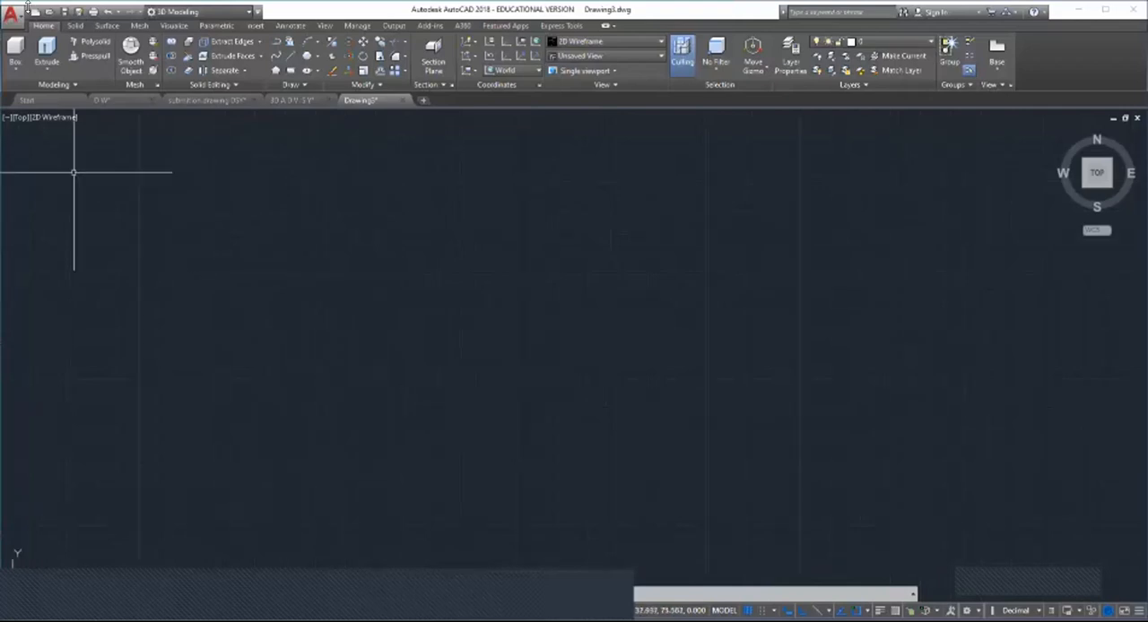
click(13, 68)
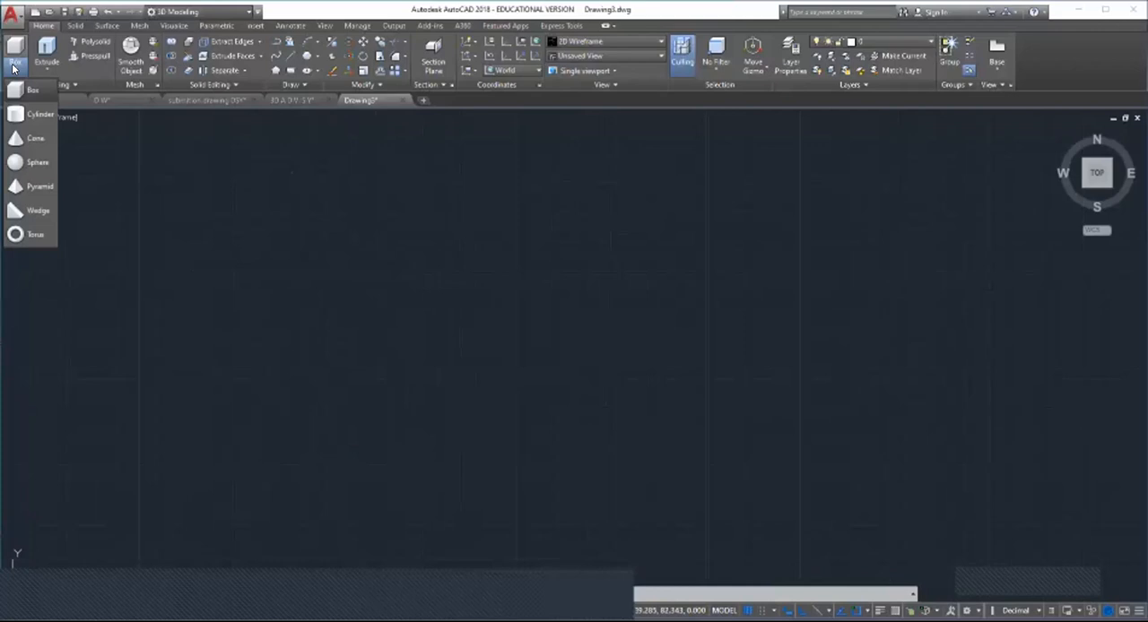
click(31, 92)
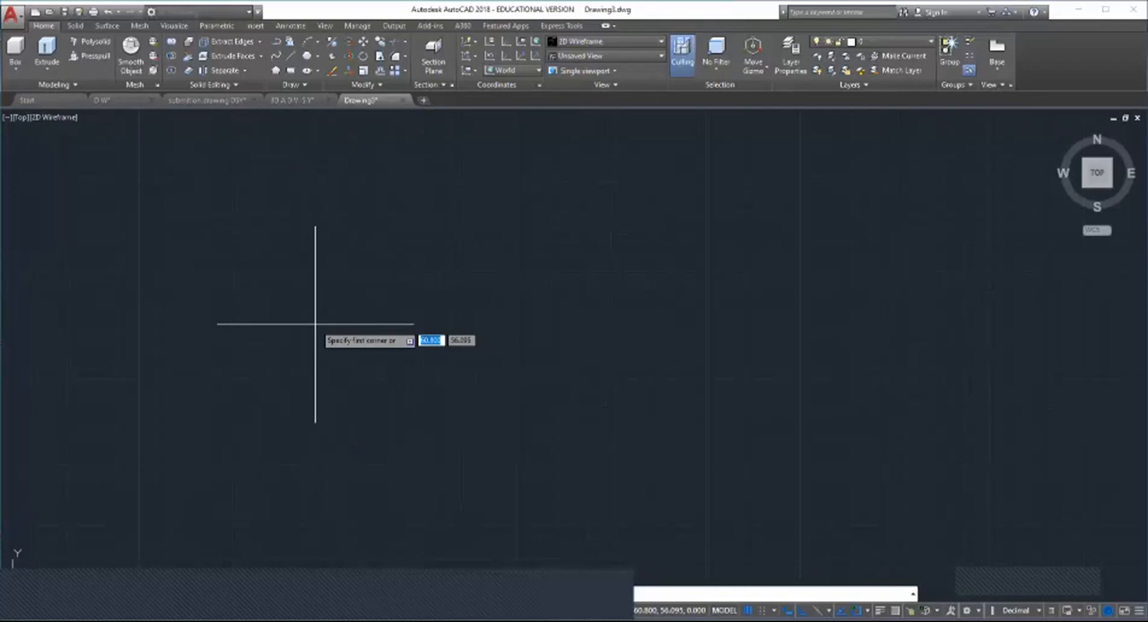
click(339, 256)
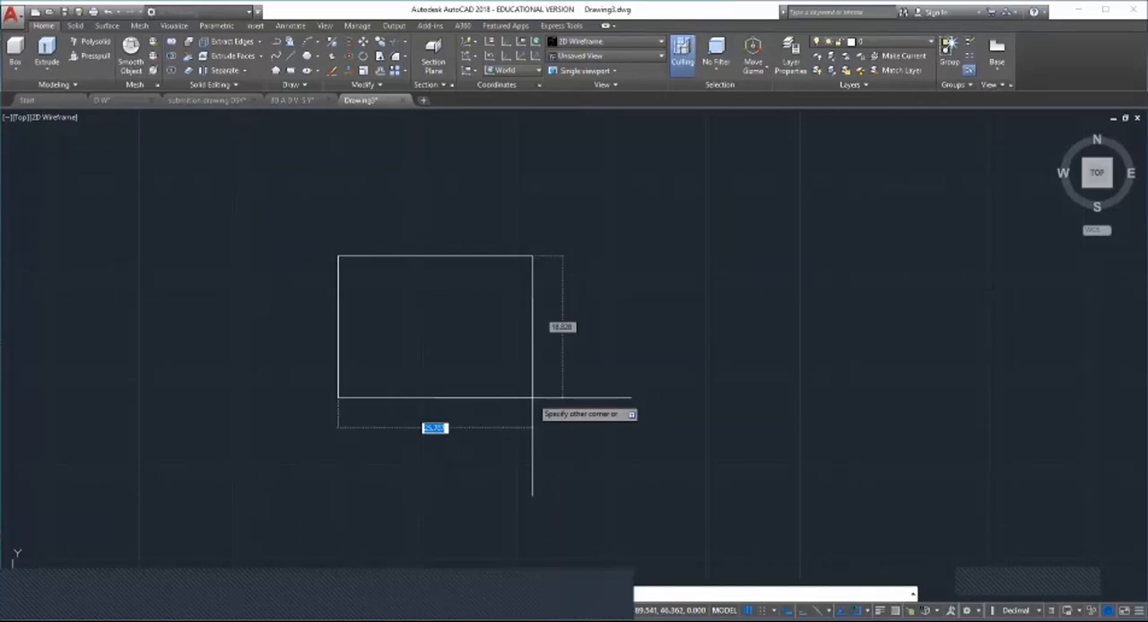
click(532, 417)
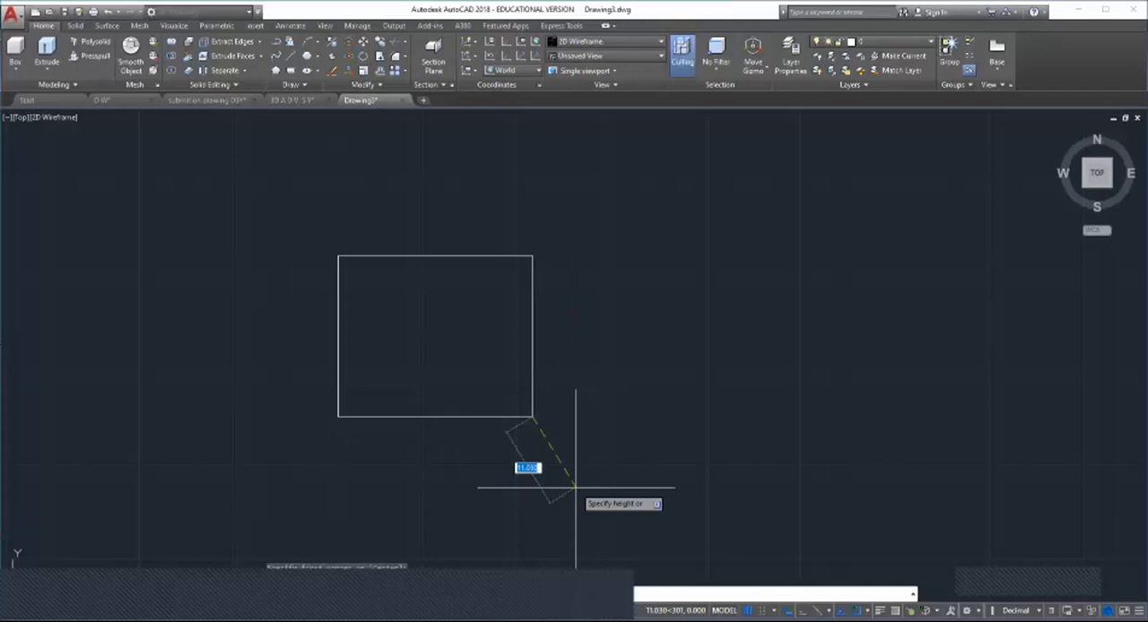
key(Escape)
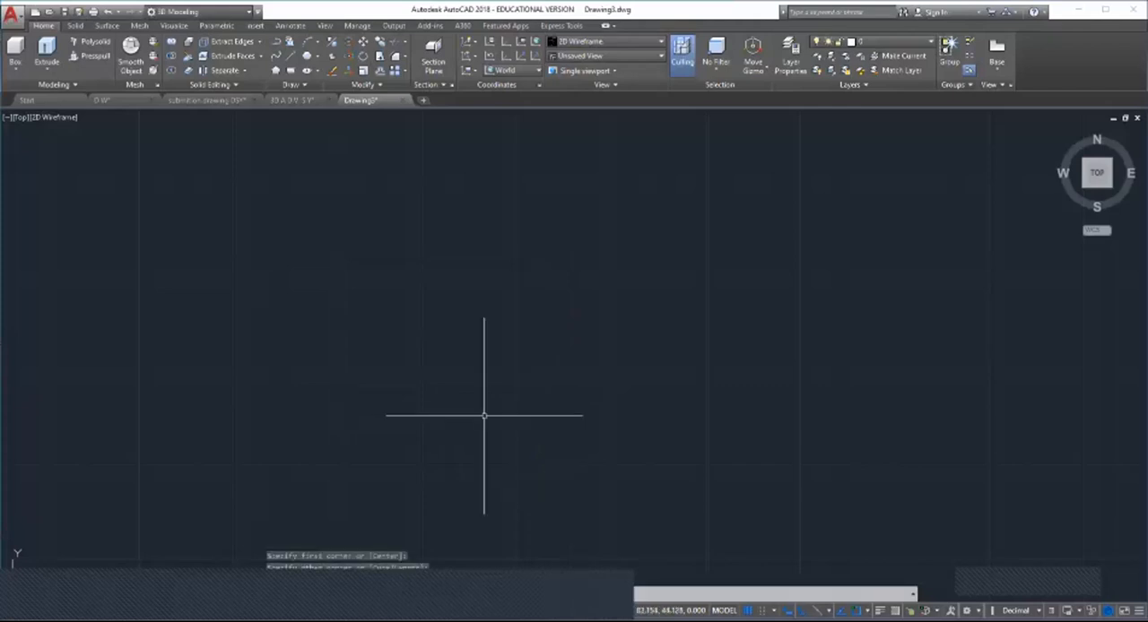
Step: Set the viewport to the SW Isometric view and the Shaded with edges visual style
click(17, 119)
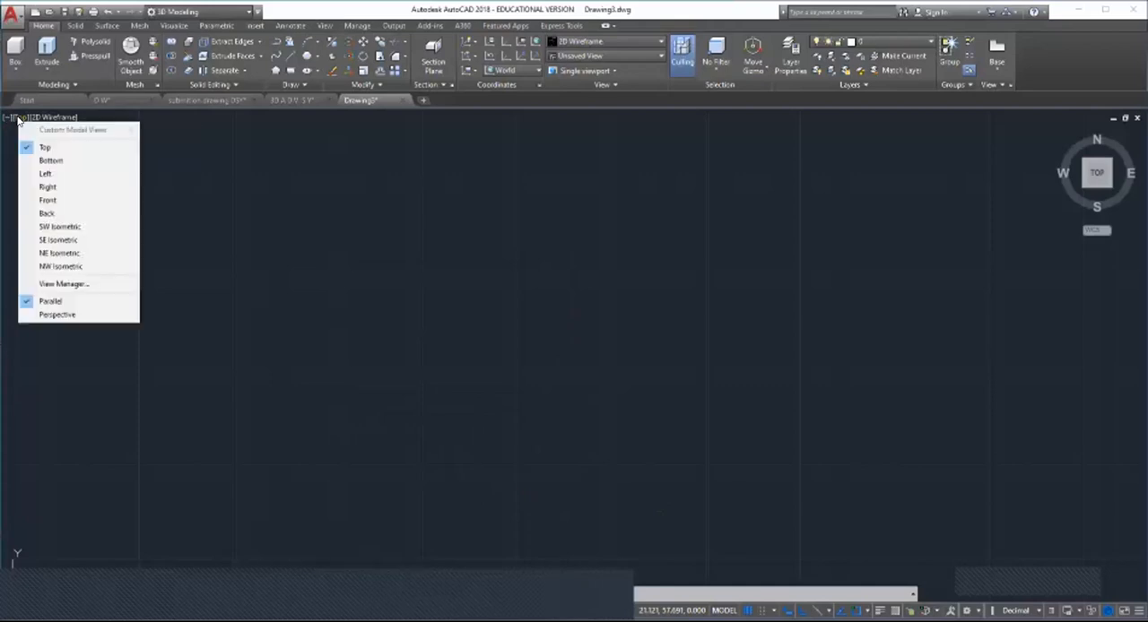
click(67, 227)
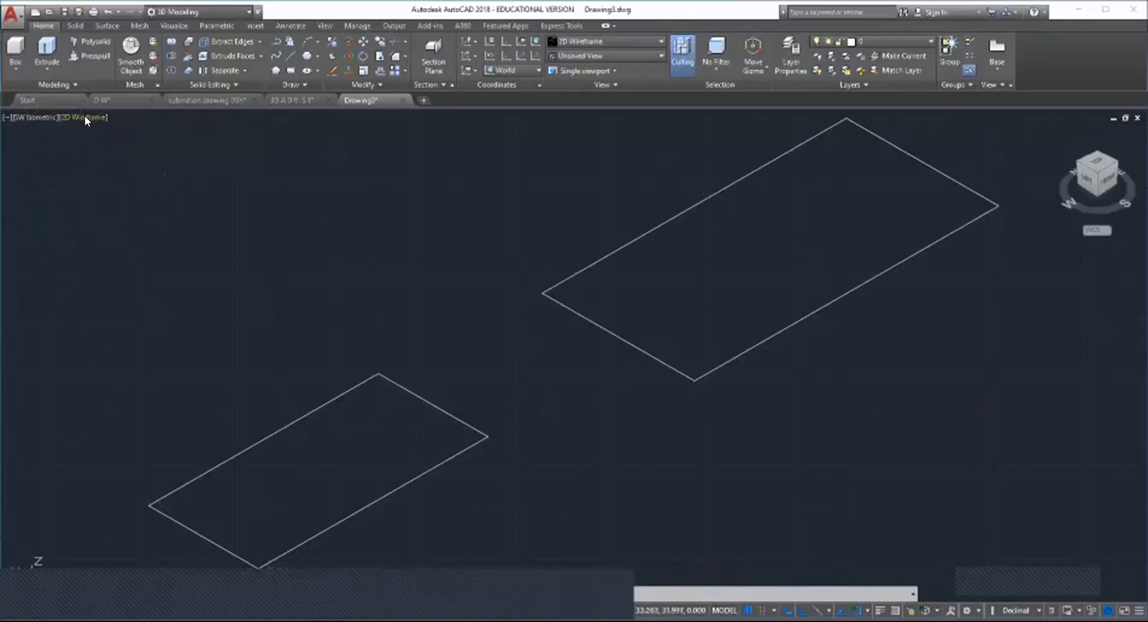
click(86, 118)
click(126, 160)
click(94, 116)
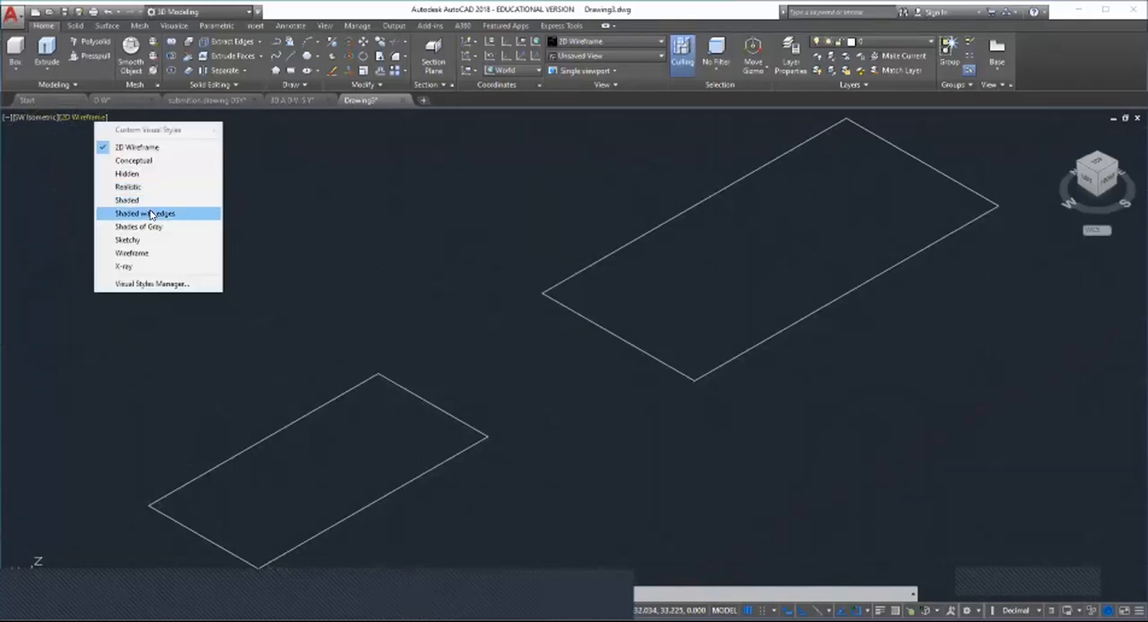
click(151, 215)
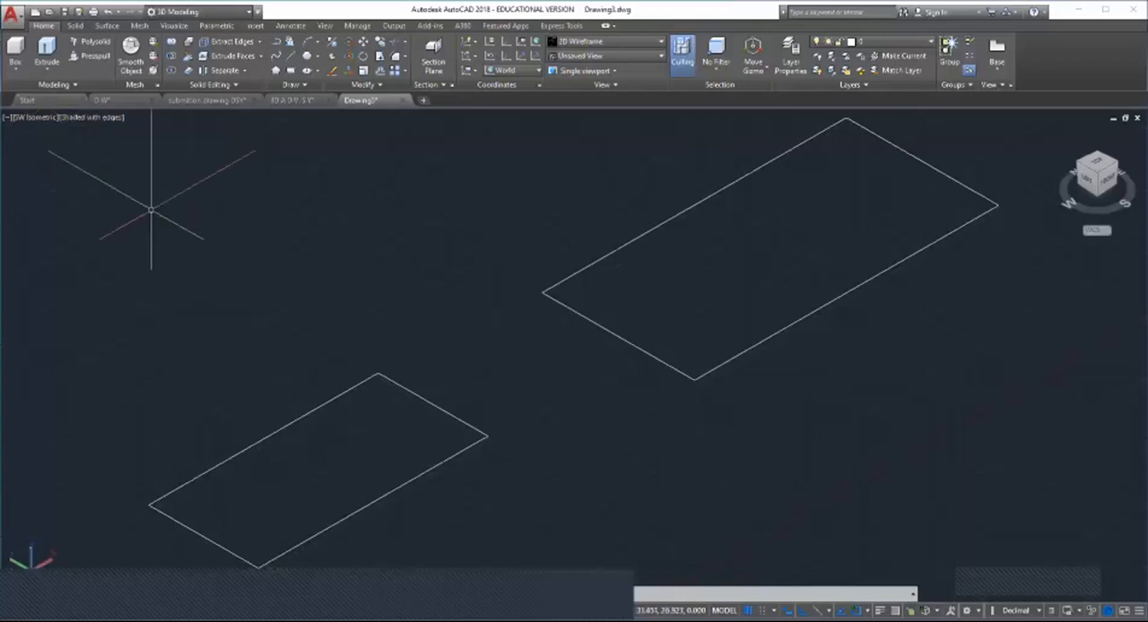
key(Escape)
key(Escape)
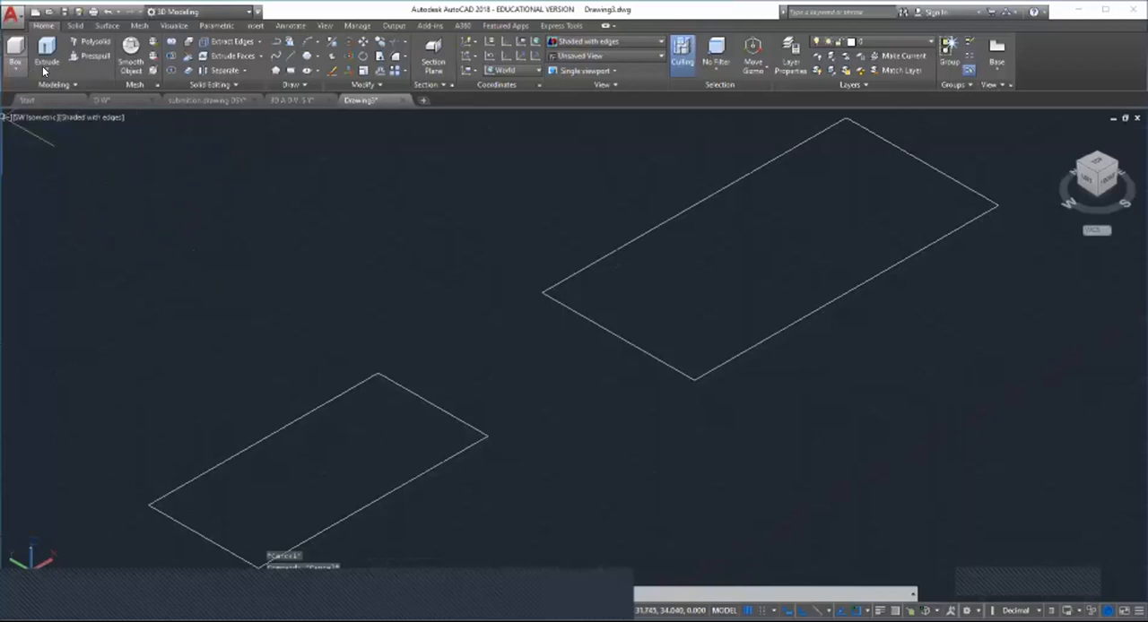
Step: Create a solid box, roughly cube-shaped, in the empty space beyond the two rectangles
click(15, 69)
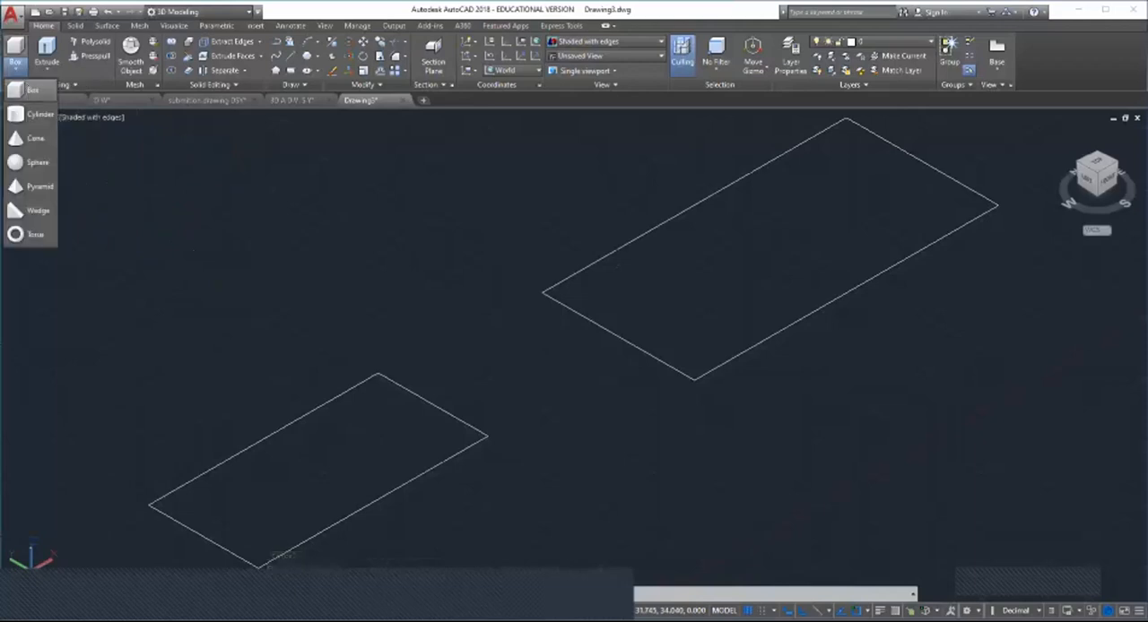
click(31, 90)
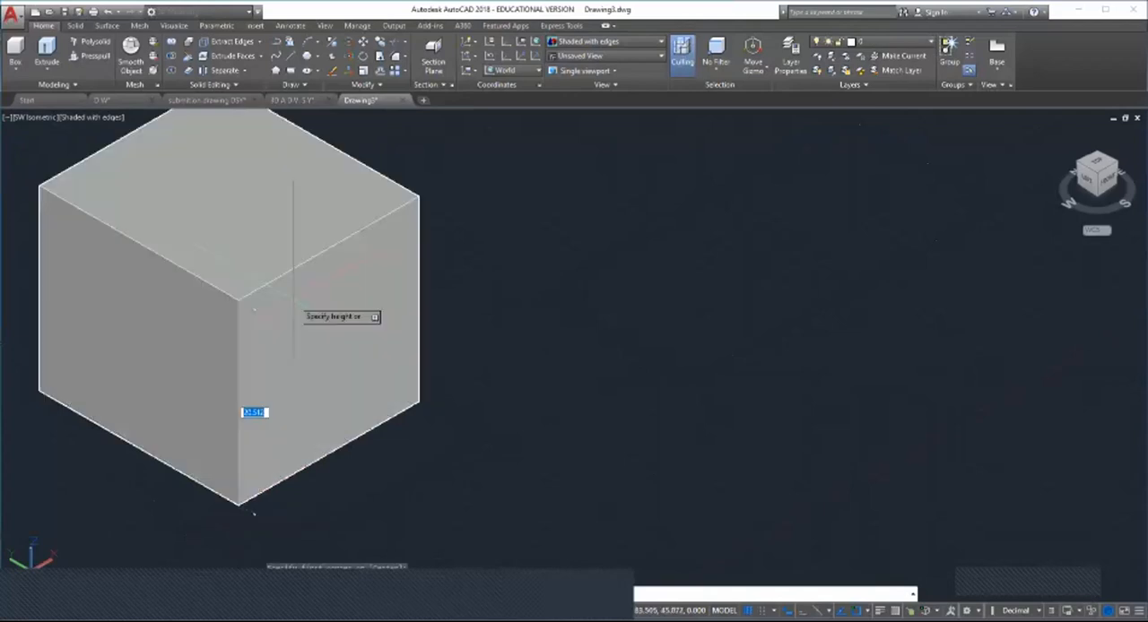
click(293, 287)
scroll(355, 369, down, 4)
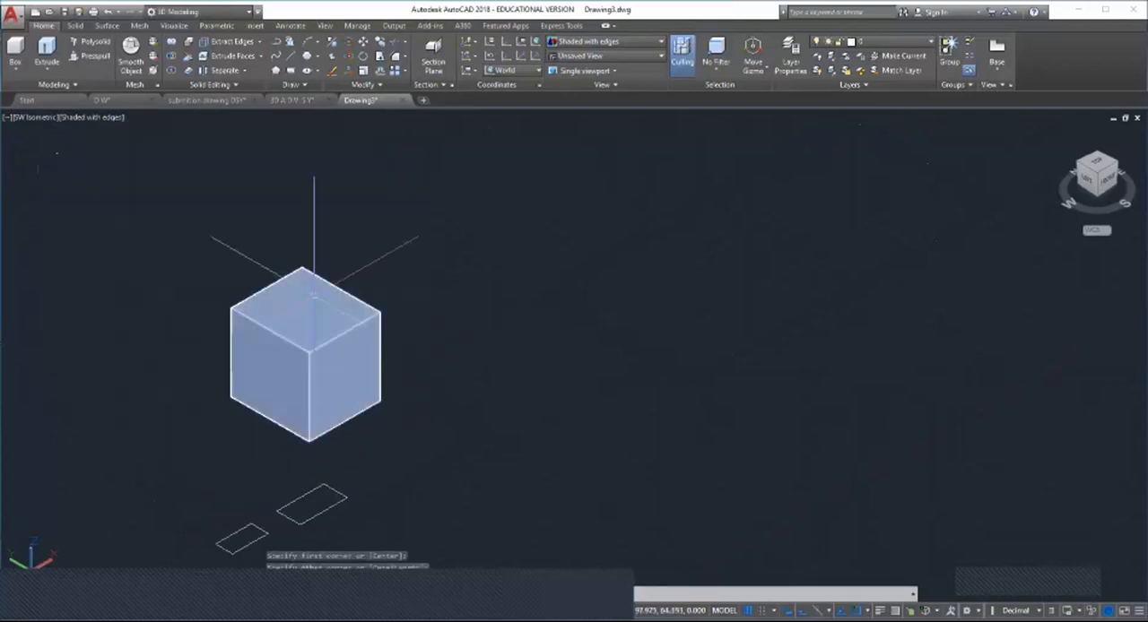
scroll(315, 385, up, 1)
scroll(303, 380, down, 2)
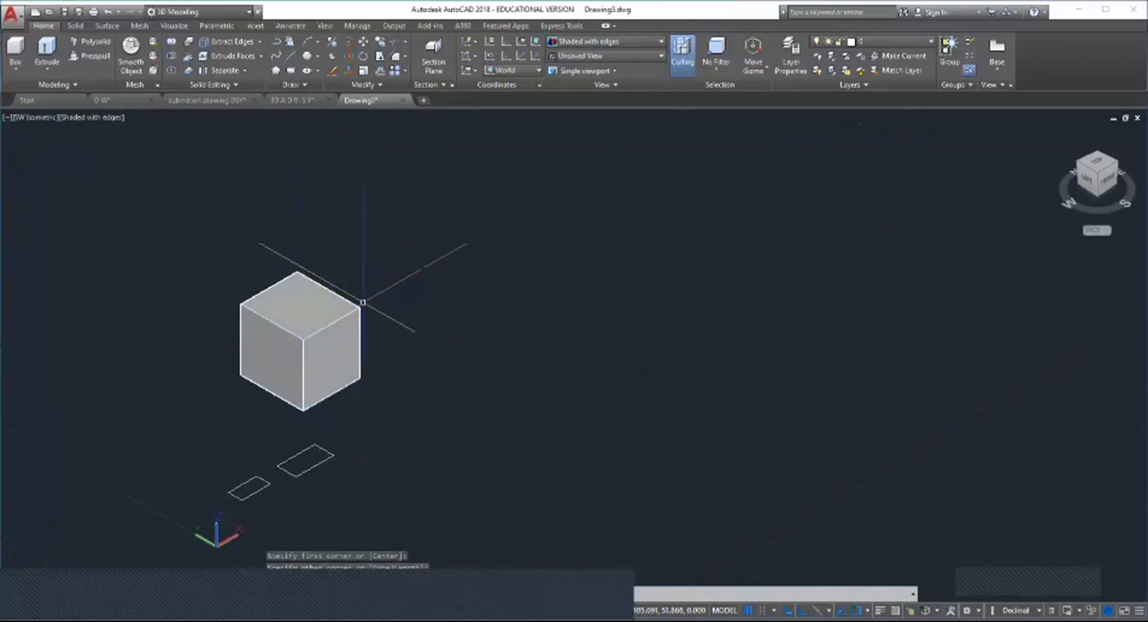
scroll(296, 346, down, 4)
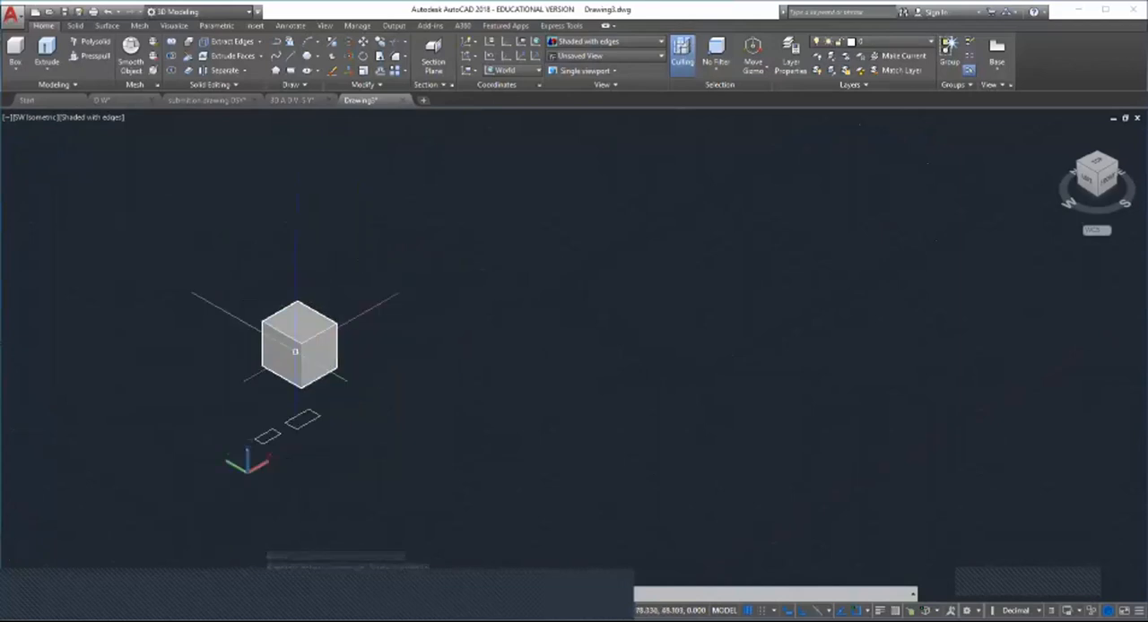
Step: Create a tall solid cylinder with a base radius of about 33 in the empty space beyond the box
scroll(340, 323, up, 5)
scroll(345, 319, up, 2)
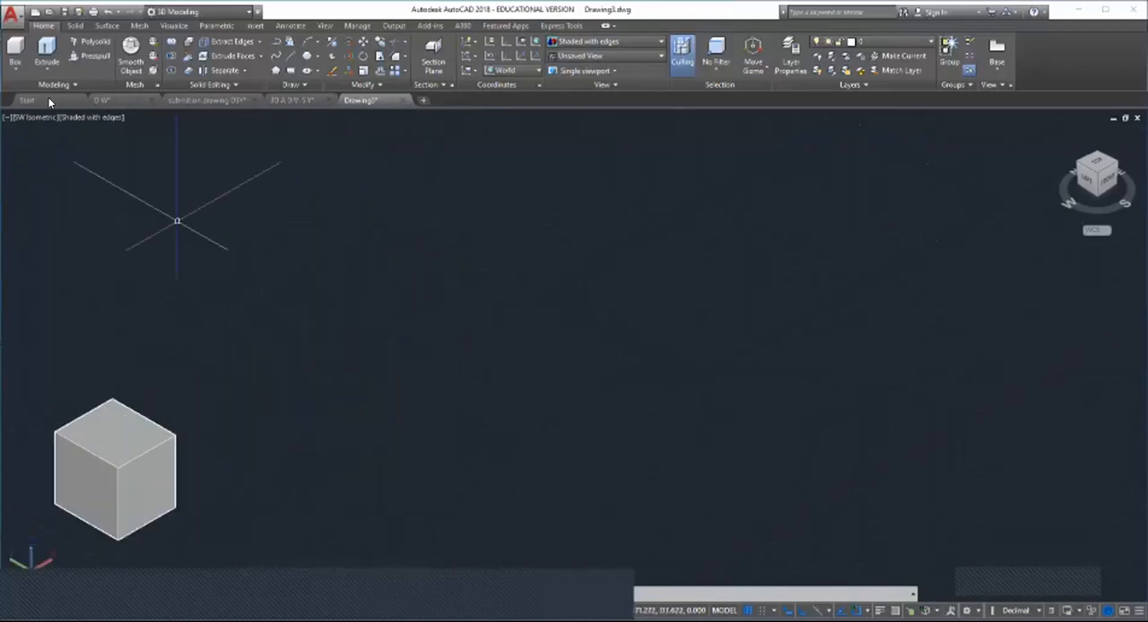
click(14, 72)
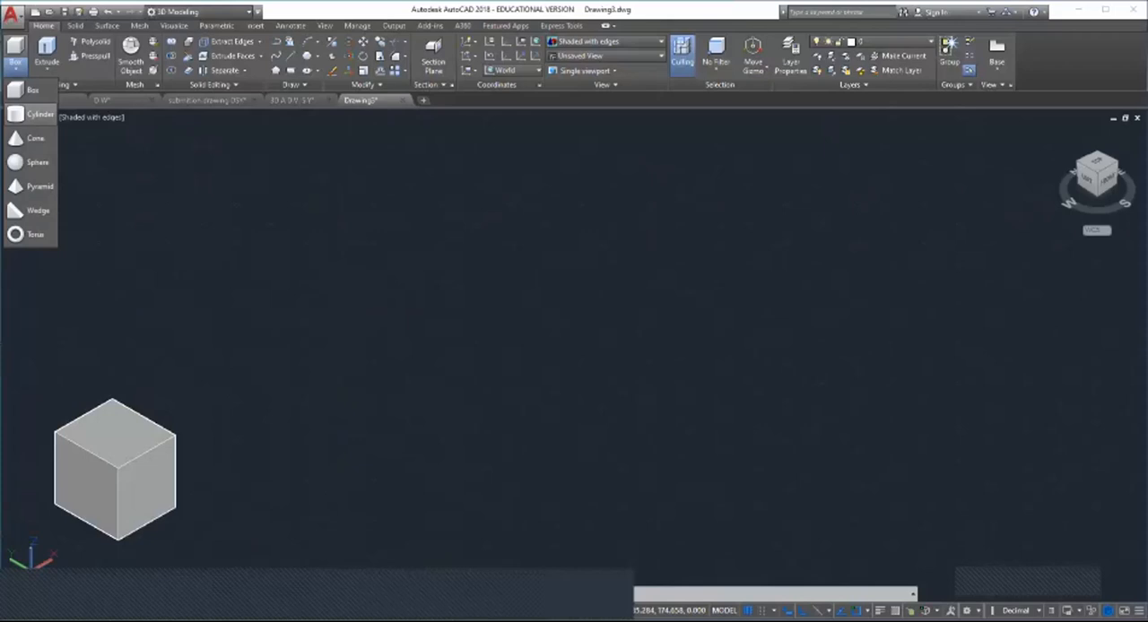
click(36, 114)
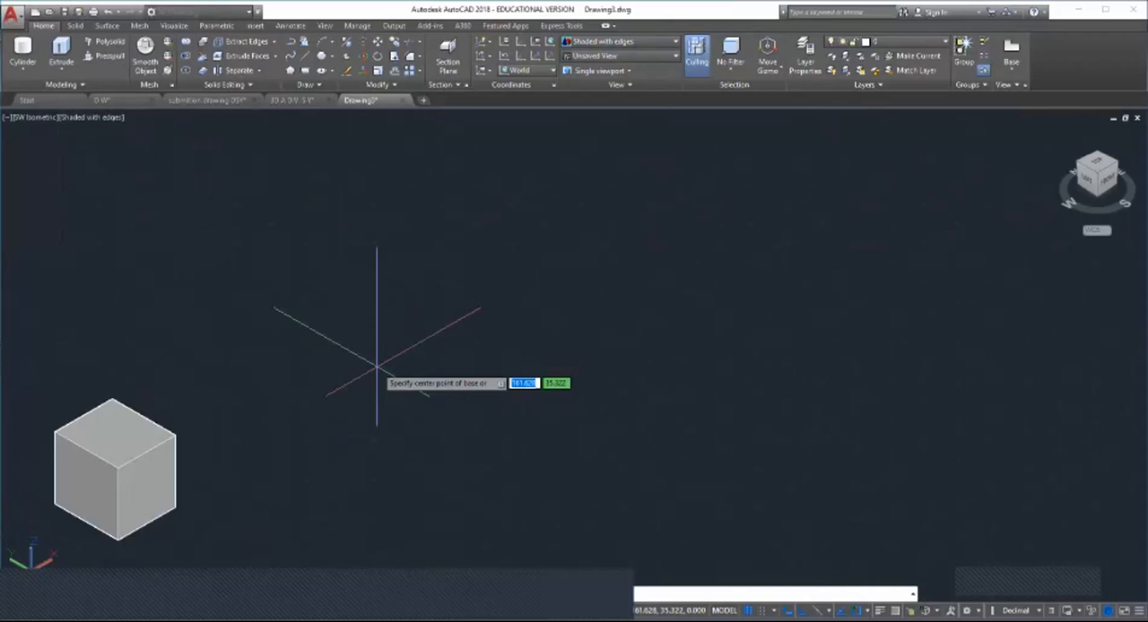
click(347, 321)
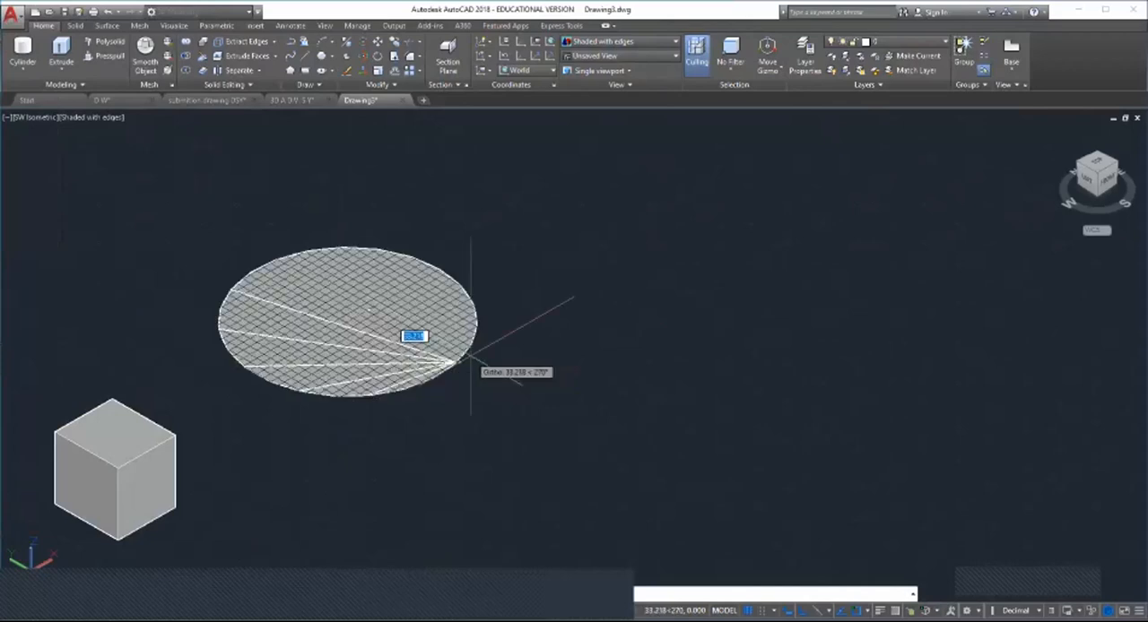
key(Escape)
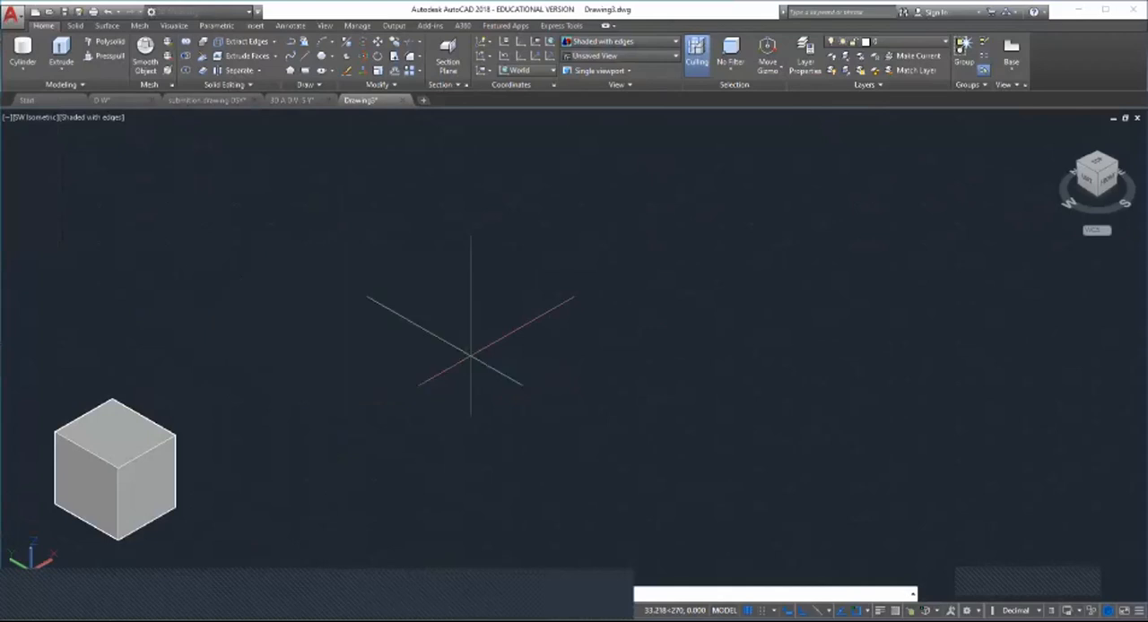
click(470, 357)
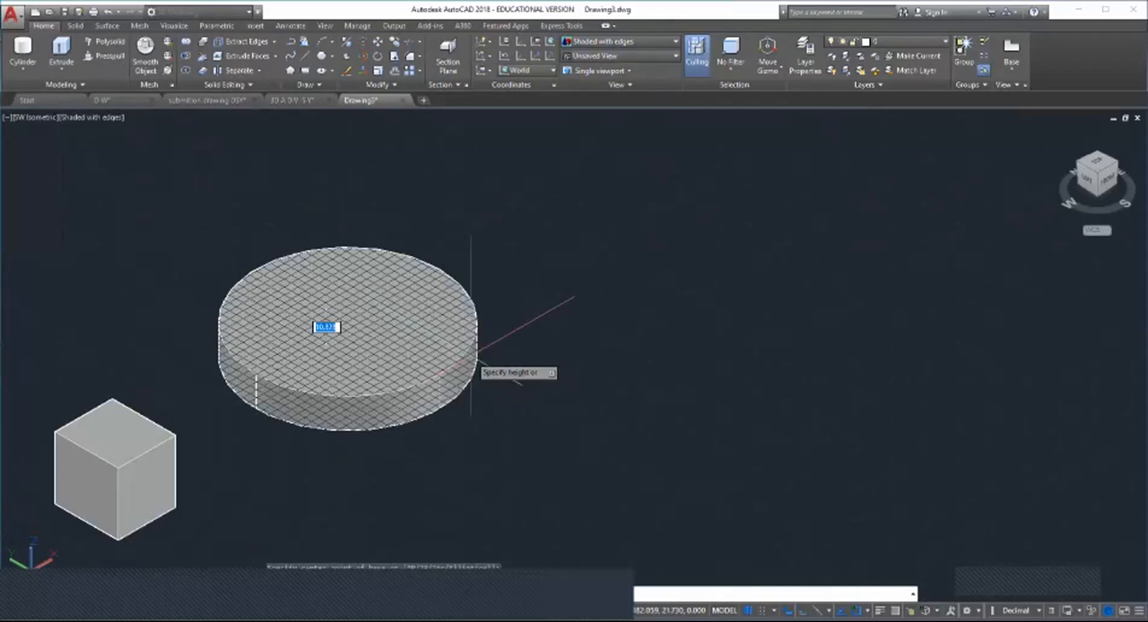
scroll(470, 356, down, 5)
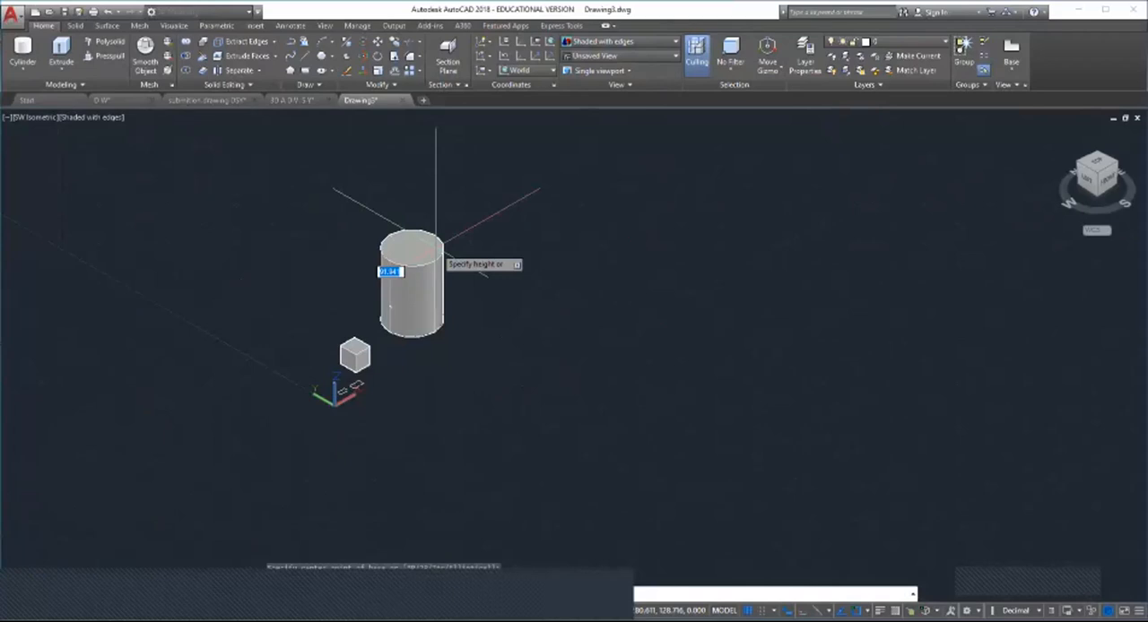
click(434, 212)
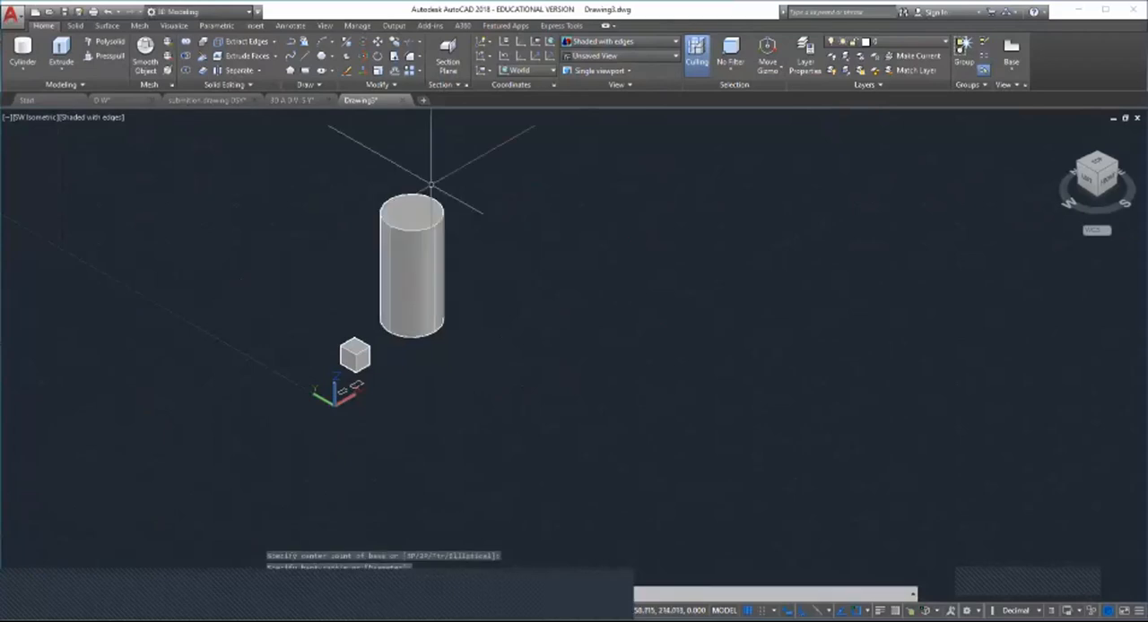
Step: Create a tall solid cone in the empty space beyond the cylinder
scroll(356, 355, down, 2)
scroll(414, 240, up, 2)
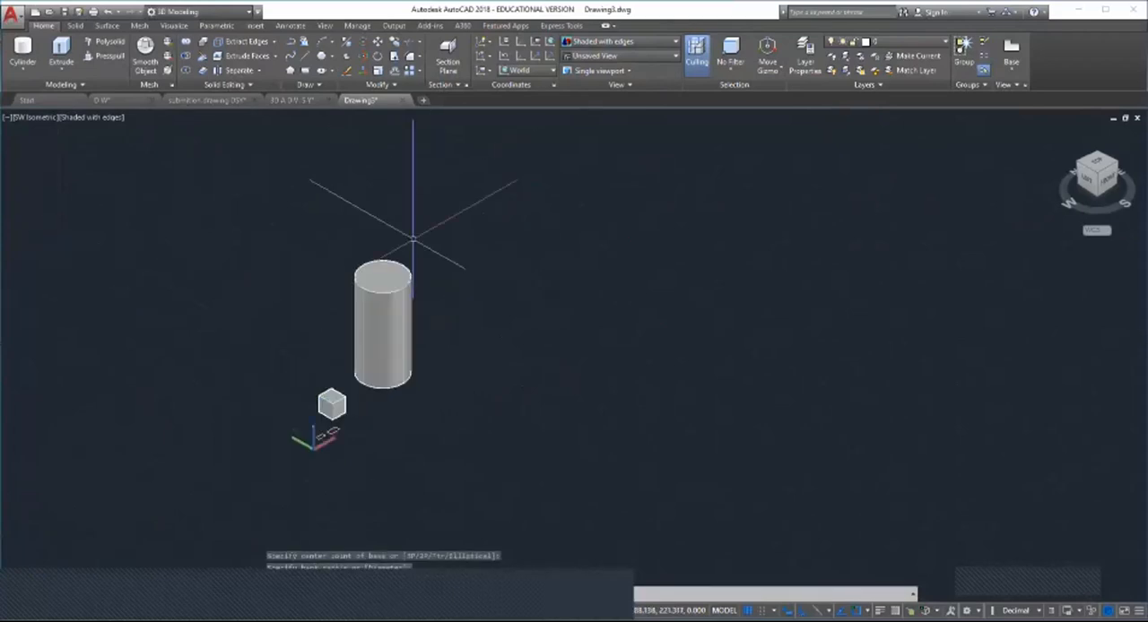
scroll(99, 381, down, 5)
scroll(361, 254, up, 5)
scroll(361, 254, down, 4)
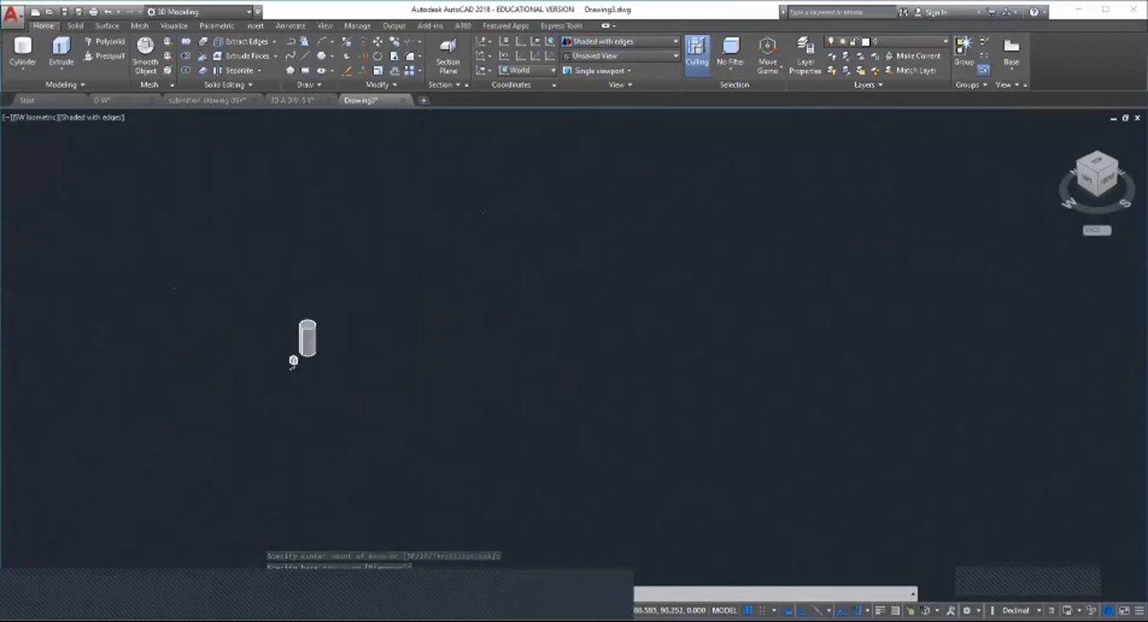
scroll(333, 328, up, 4)
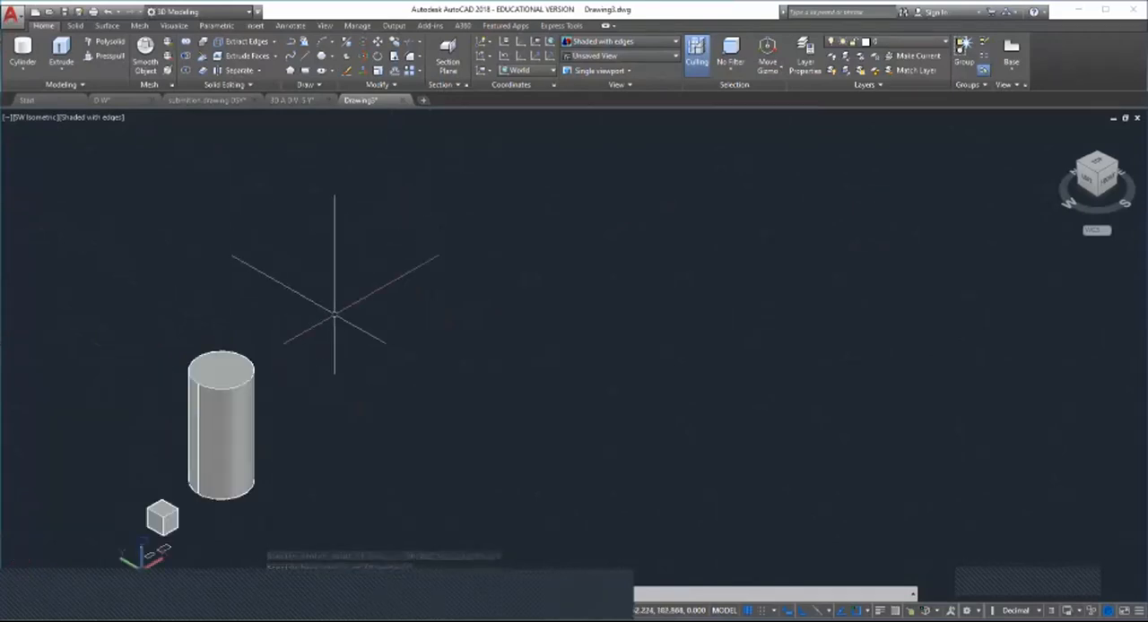
click(23, 70)
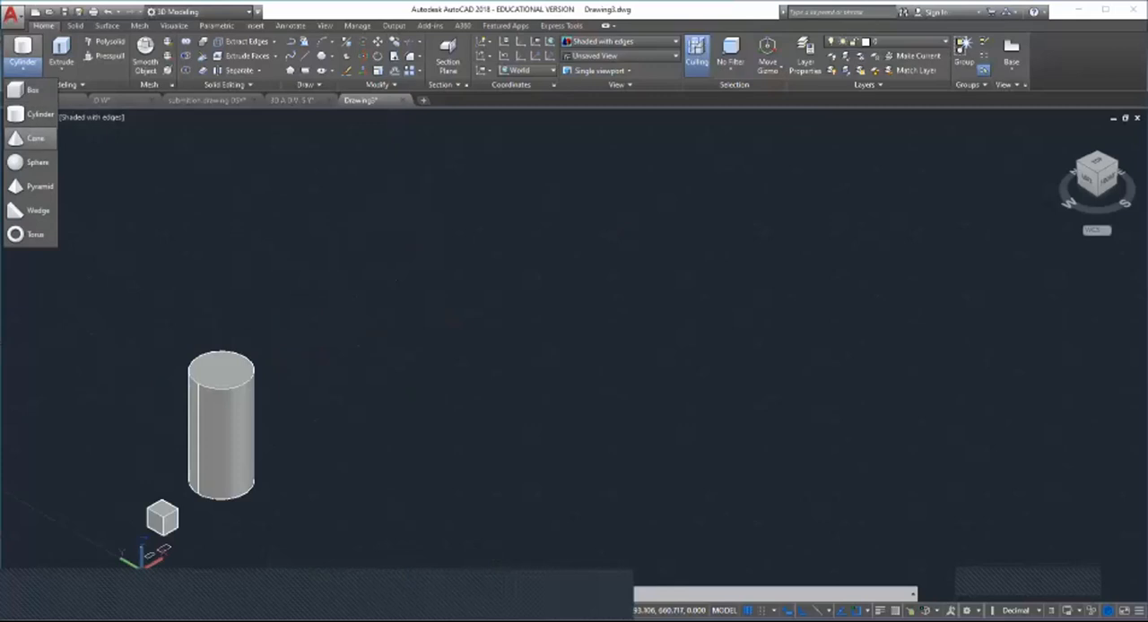
click(36, 138)
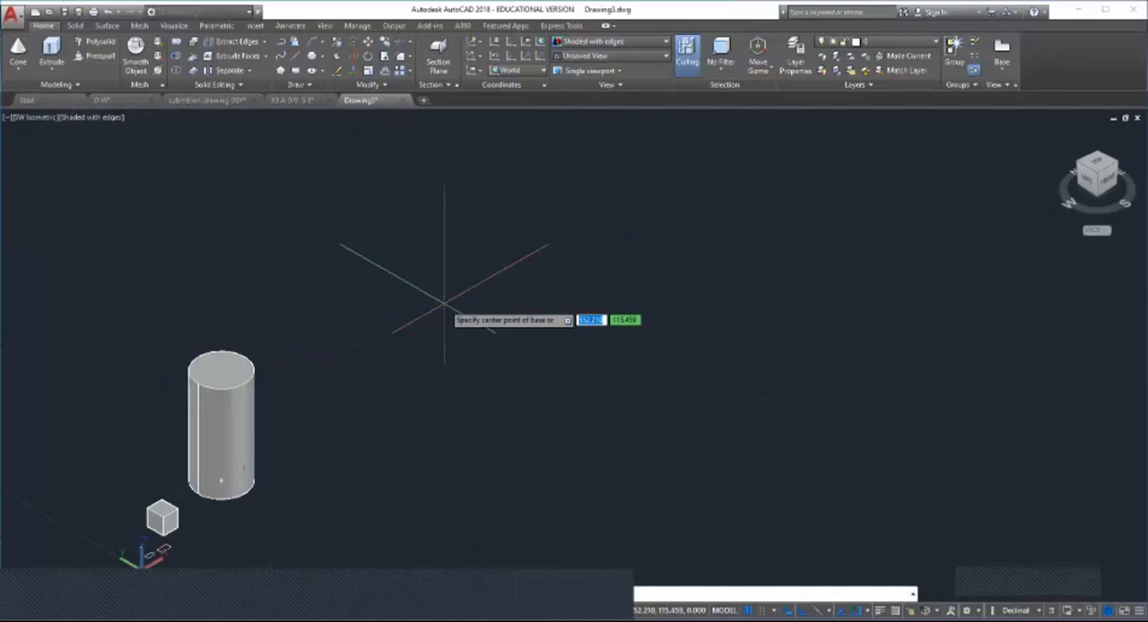
click(444, 303)
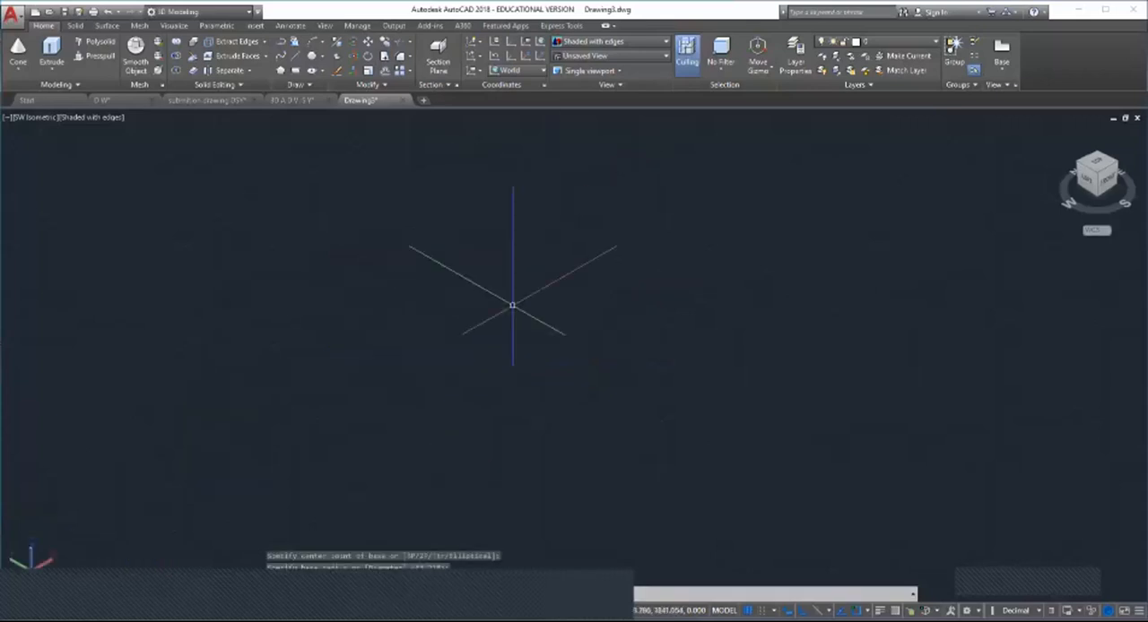
Step: Create a large solid sphere in the empty space beyond the cone
click(18, 68)
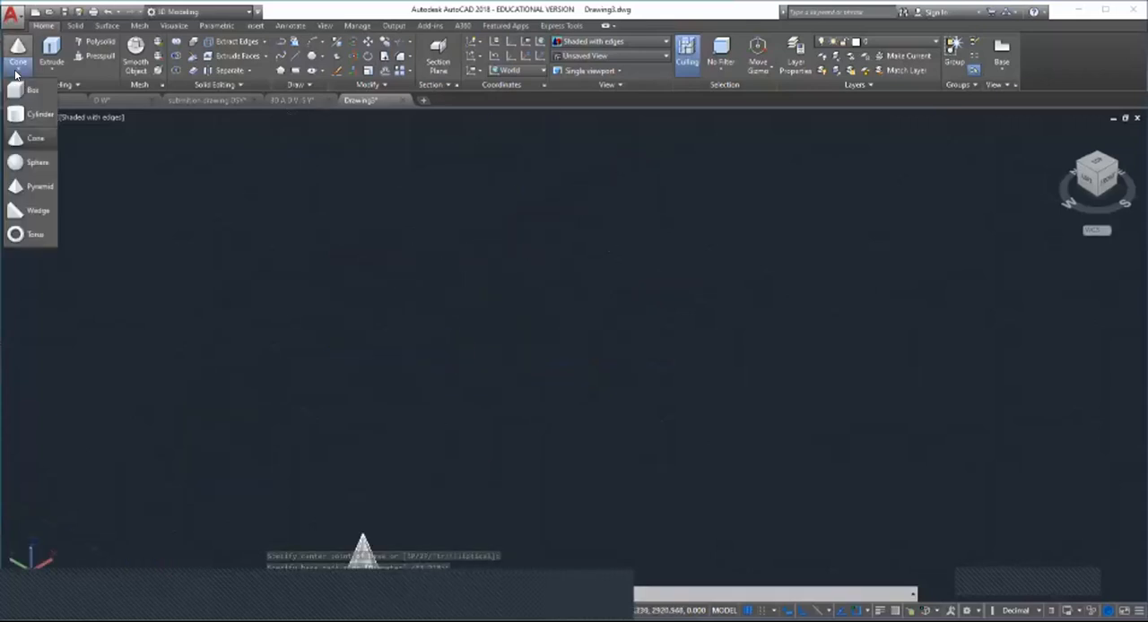
click(36, 164)
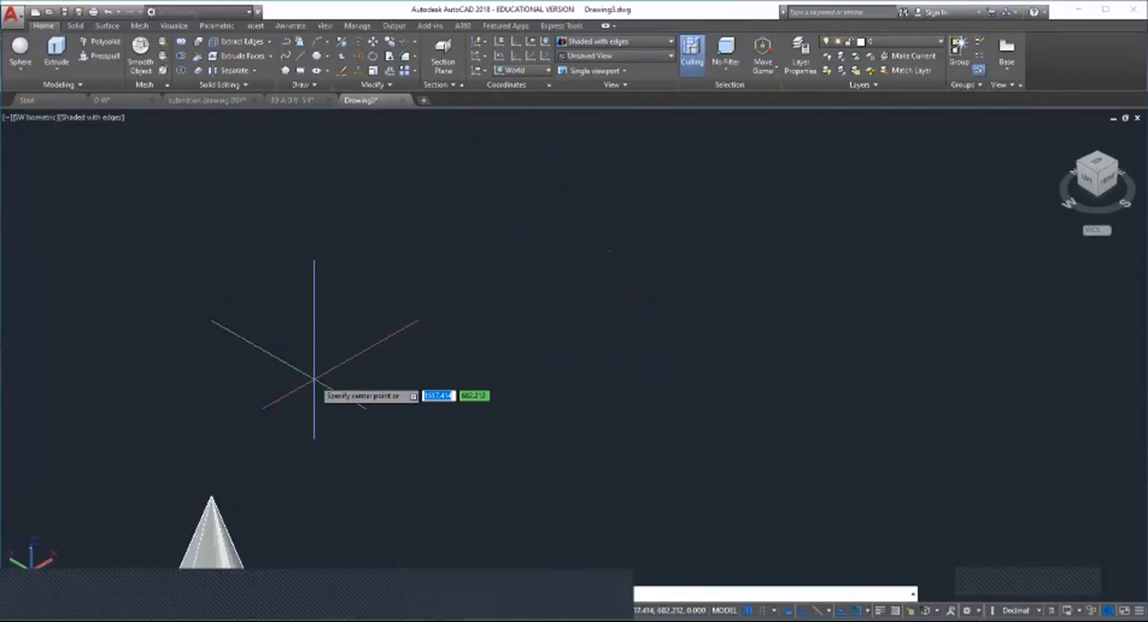
click(324, 350)
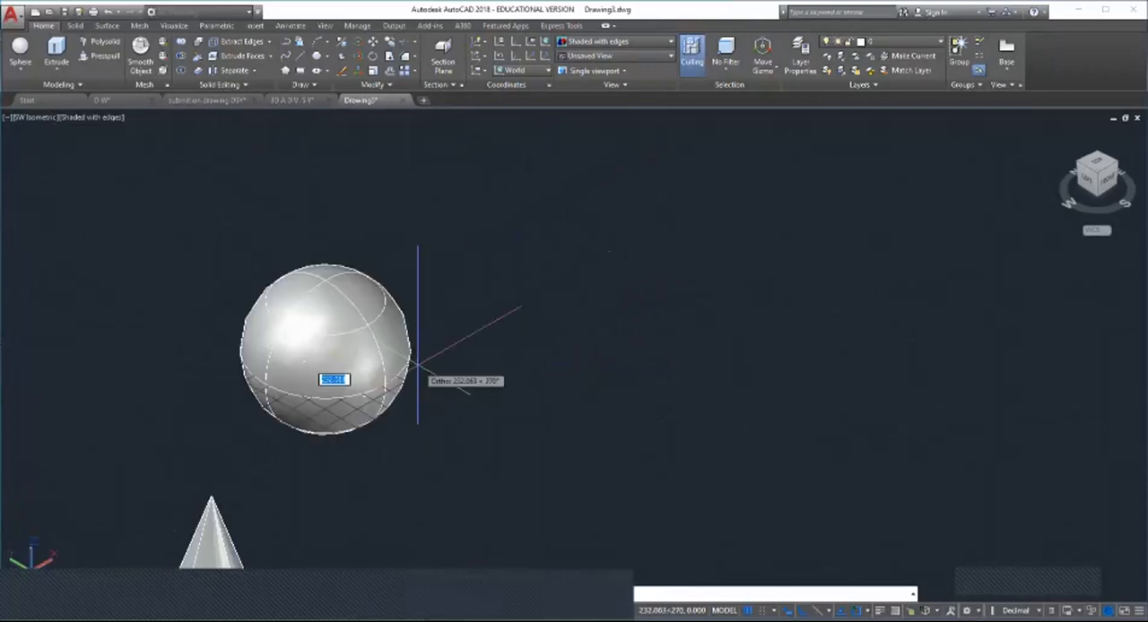
click(417, 370)
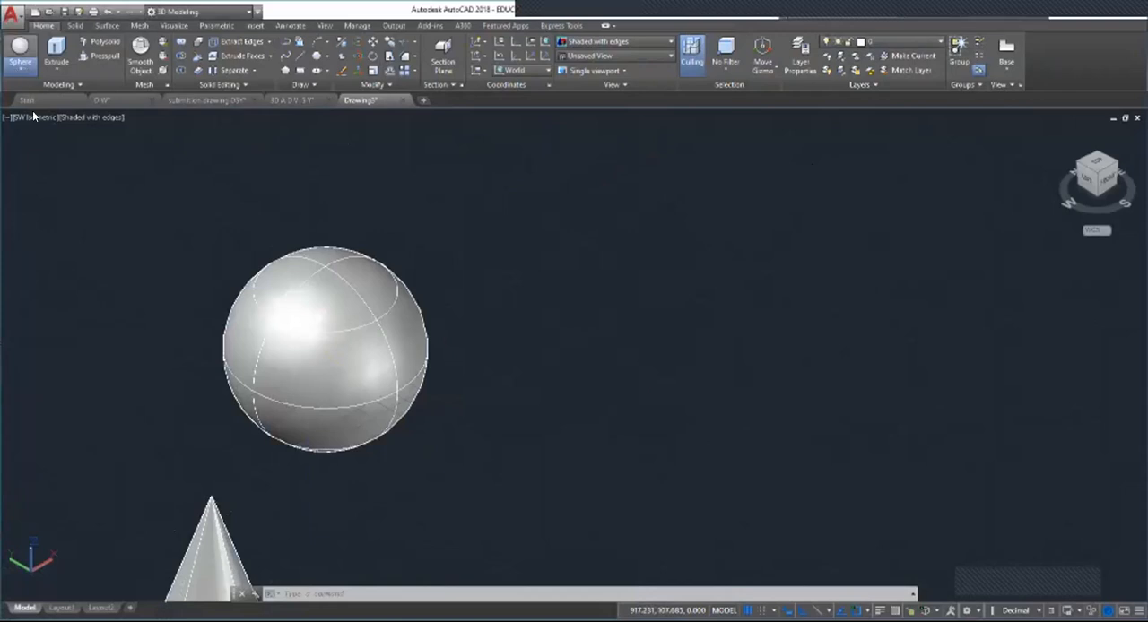
Step: Create a tall solid pyramid with a square base in the empty space beyond the sphere
click(19, 70)
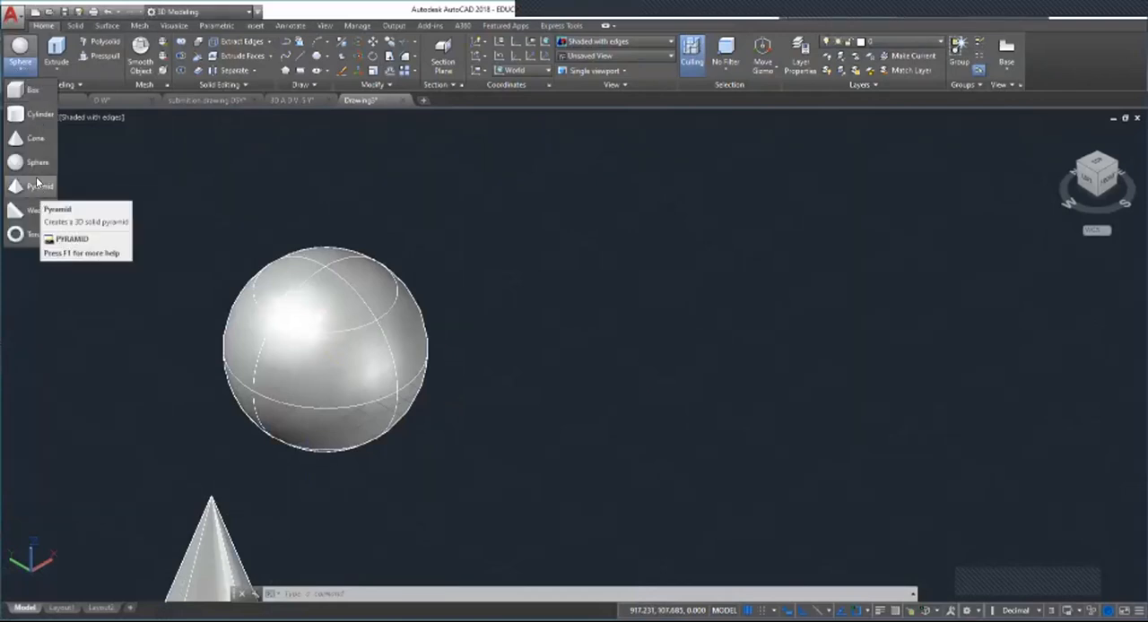
click(38, 189)
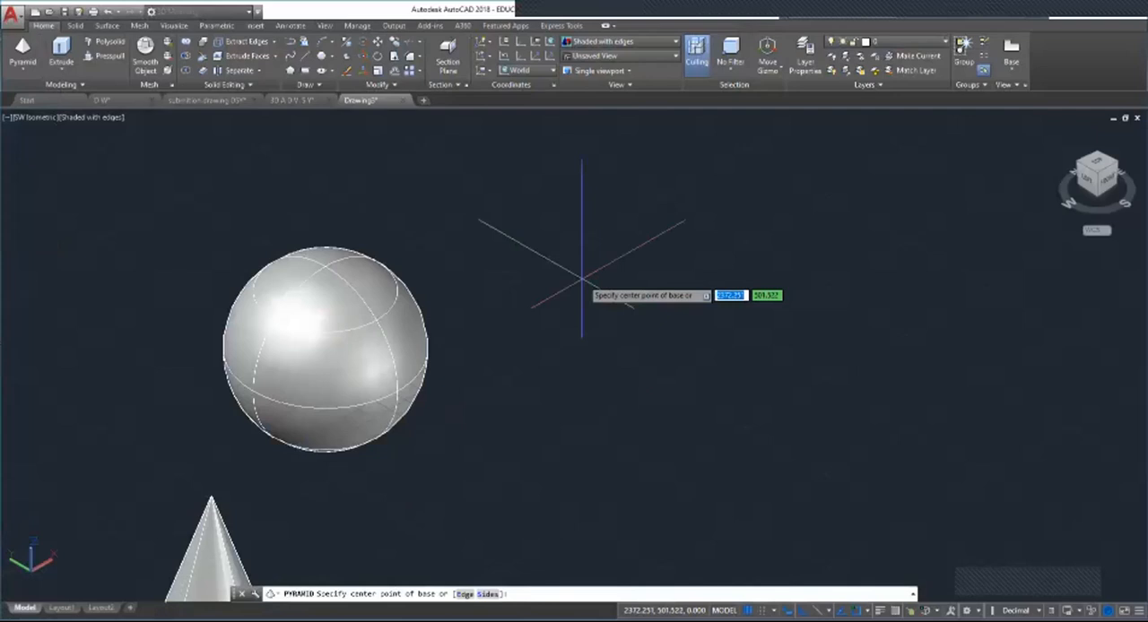
middle_drag(571, 200, 546, 304)
scroll(545, 304, up, 1)
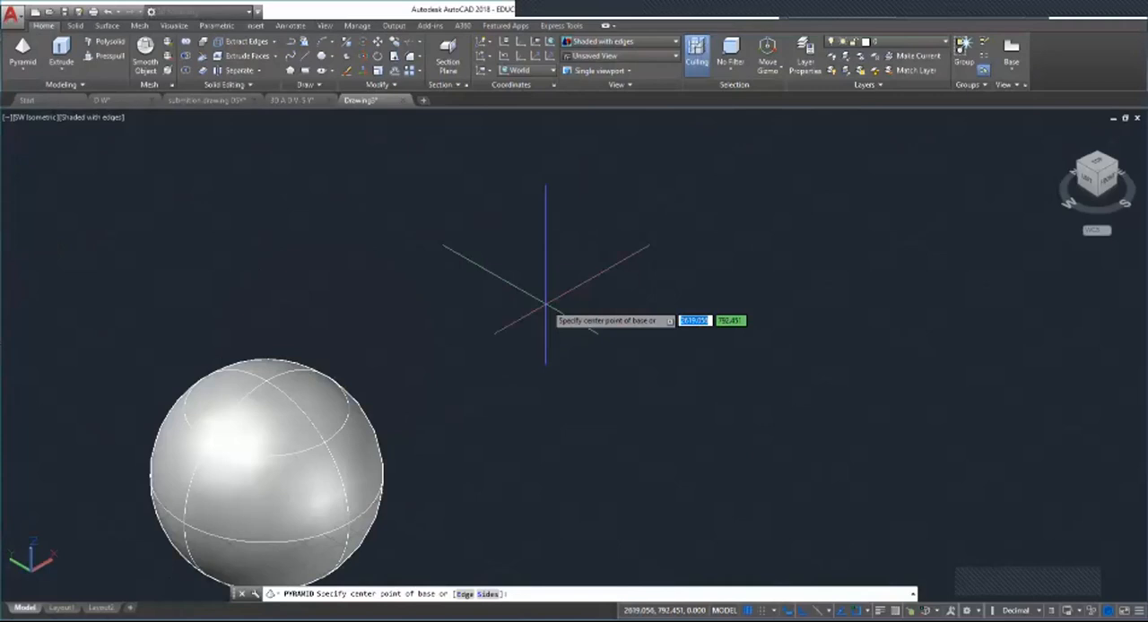
click(571, 314)
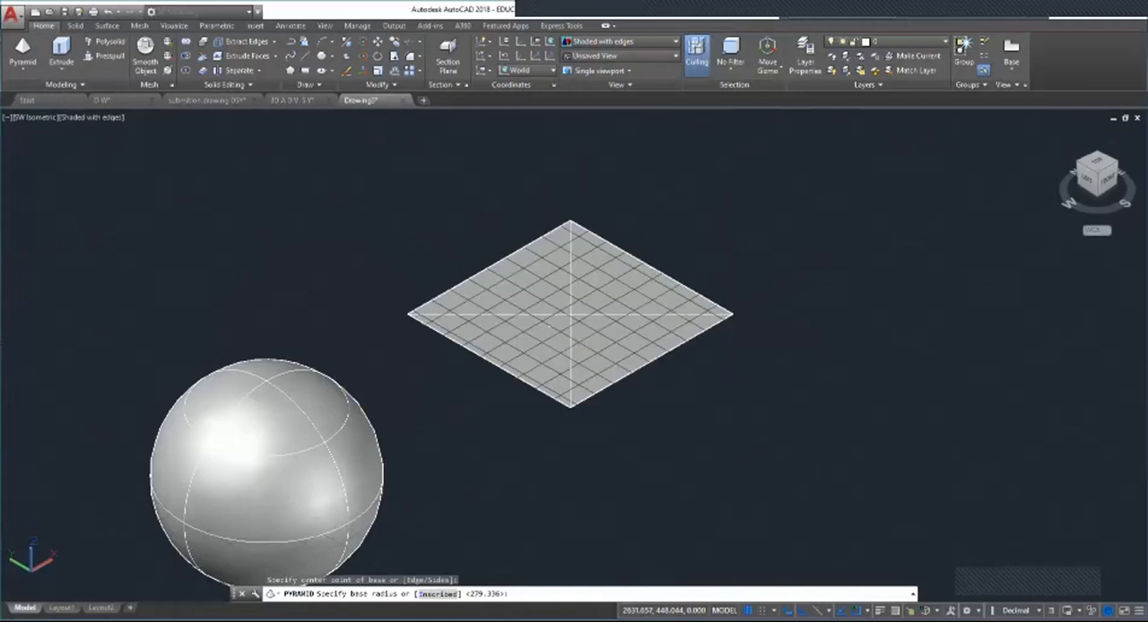
click(728, 314)
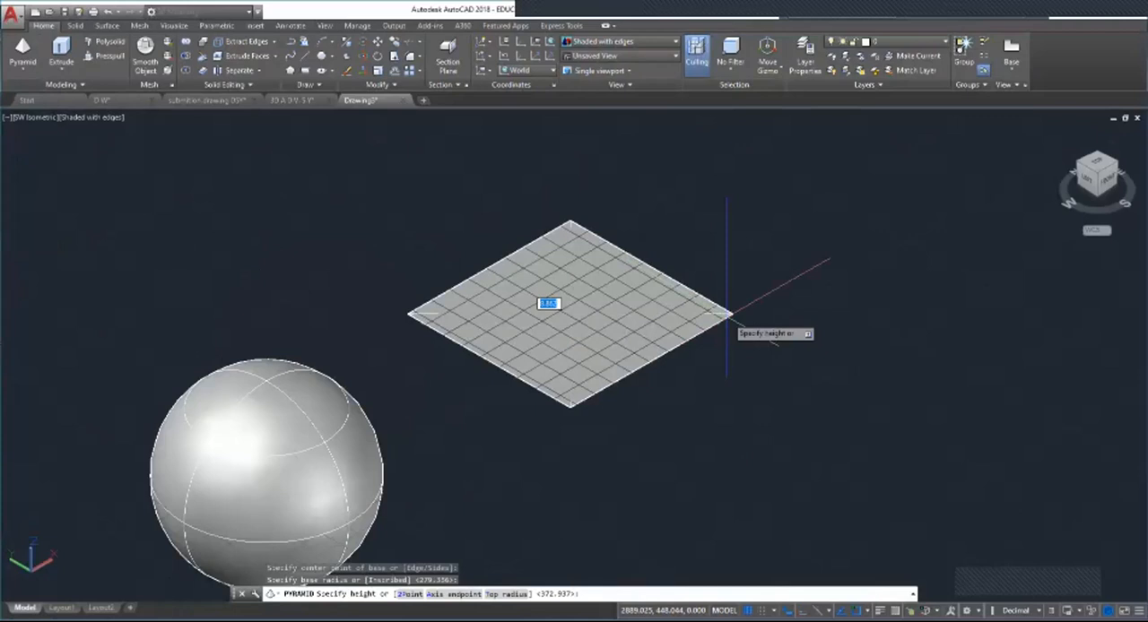
scroll(726, 314, down, 2)
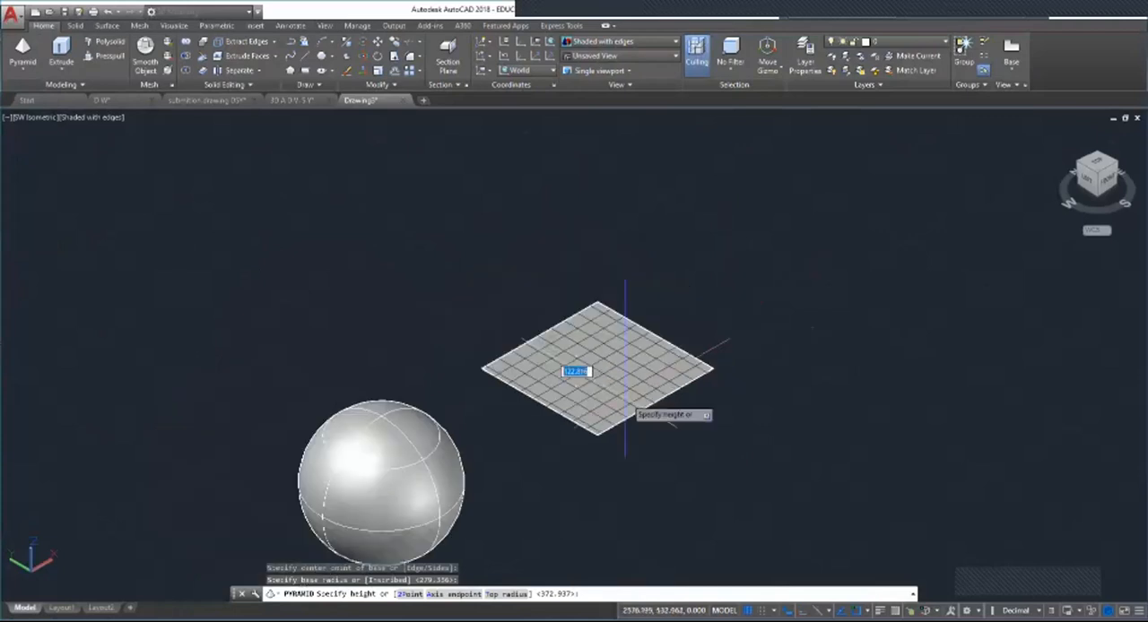
click(599, 202)
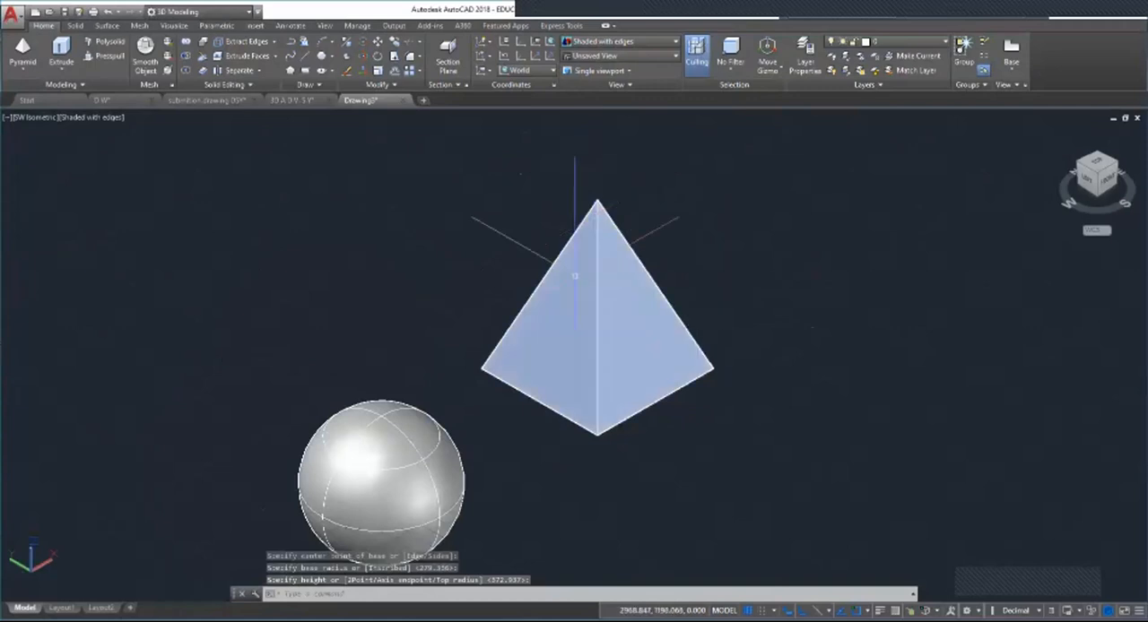
scroll(499, 295, down, 5)
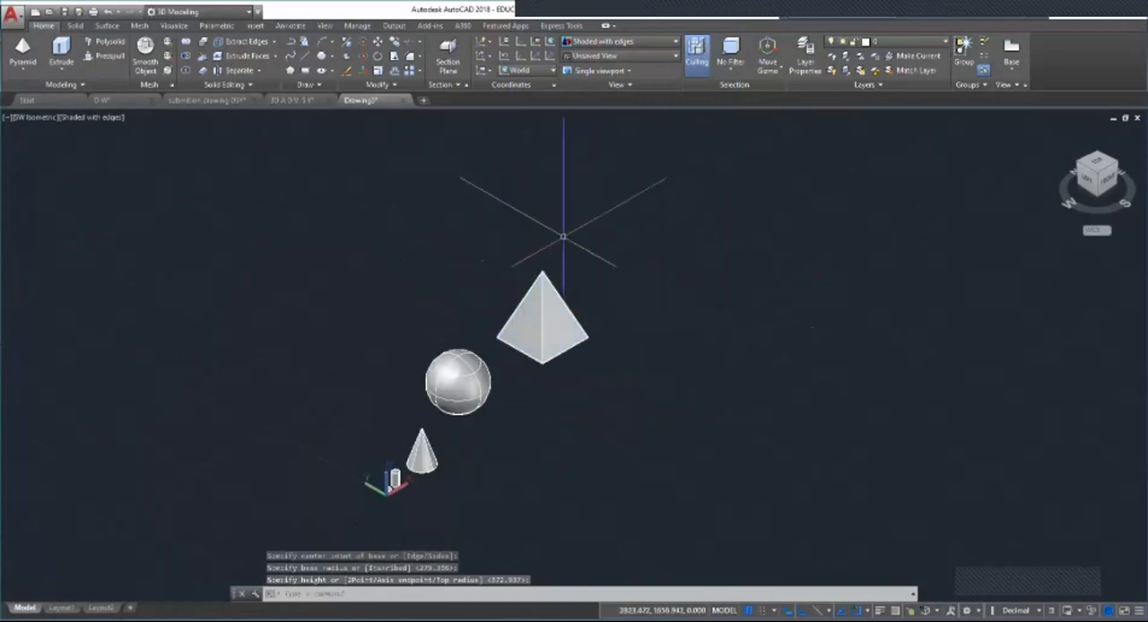
scroll(538, 251, up, 5)
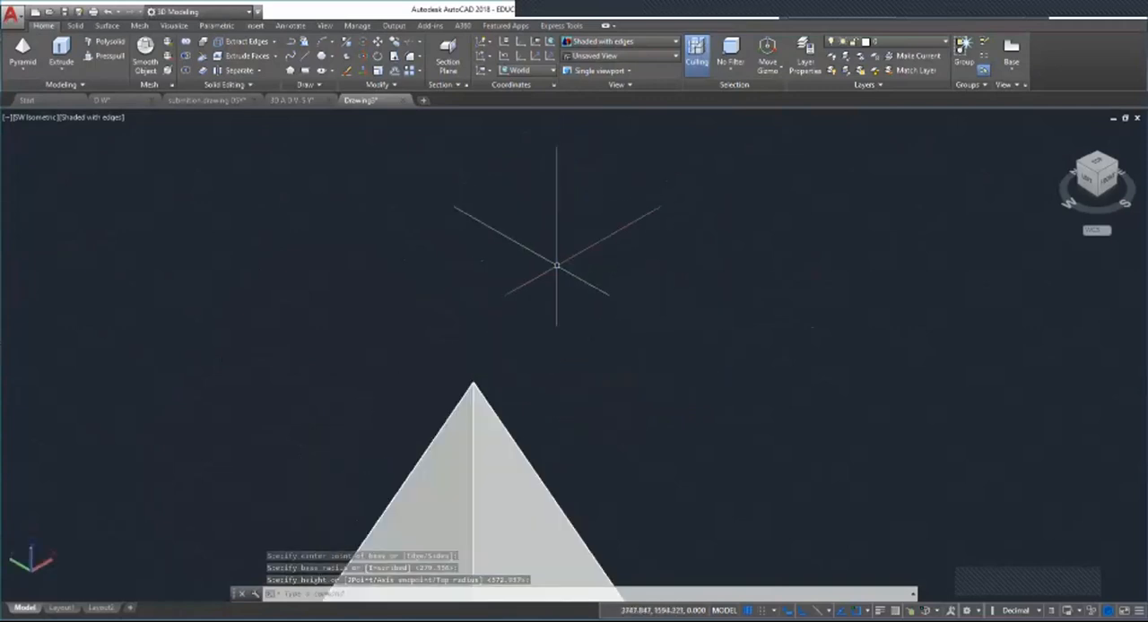
click(24, 70)
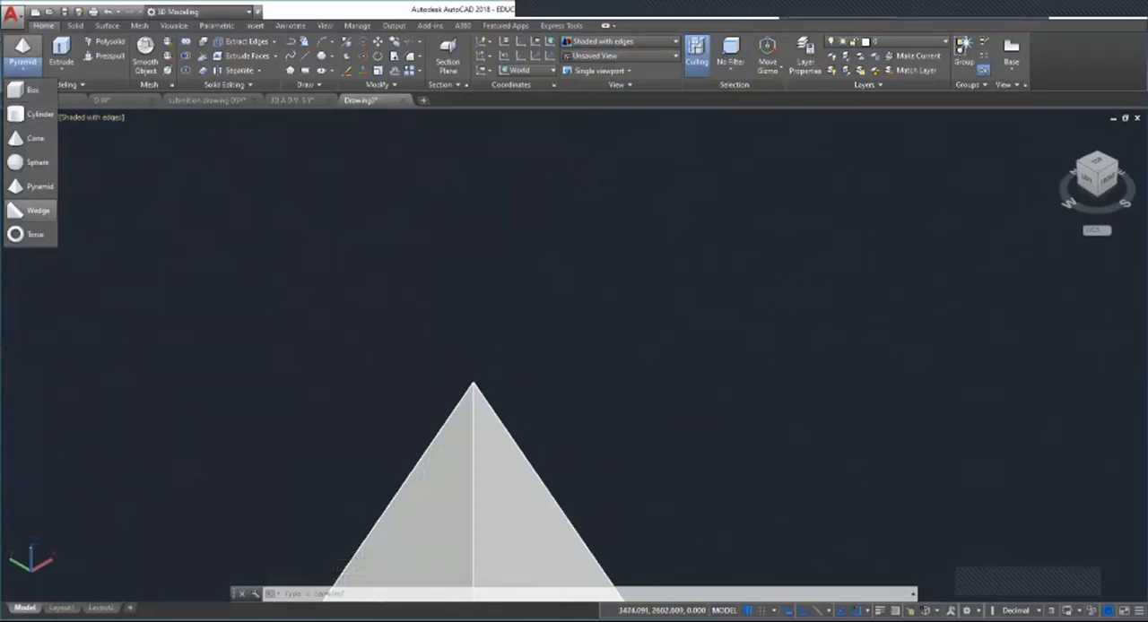
click(36, 210)
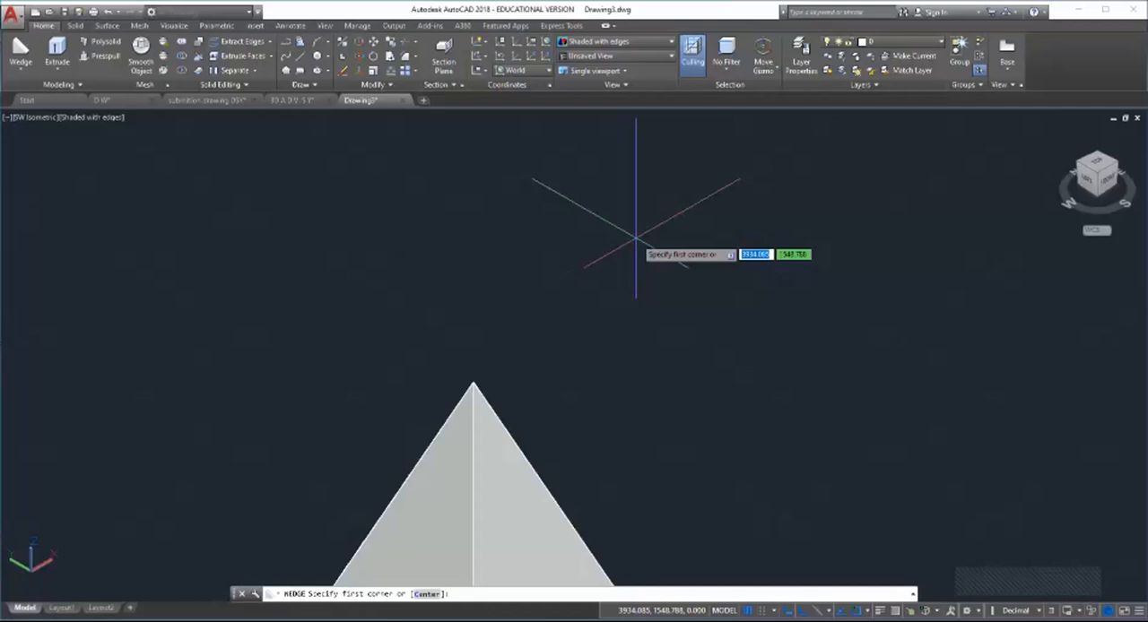
key(Escape)
key(Escape)
Step: Create a solid wedge with a base of about 430 by 960 in the empty space beyond the pyramid
click(19, 70)
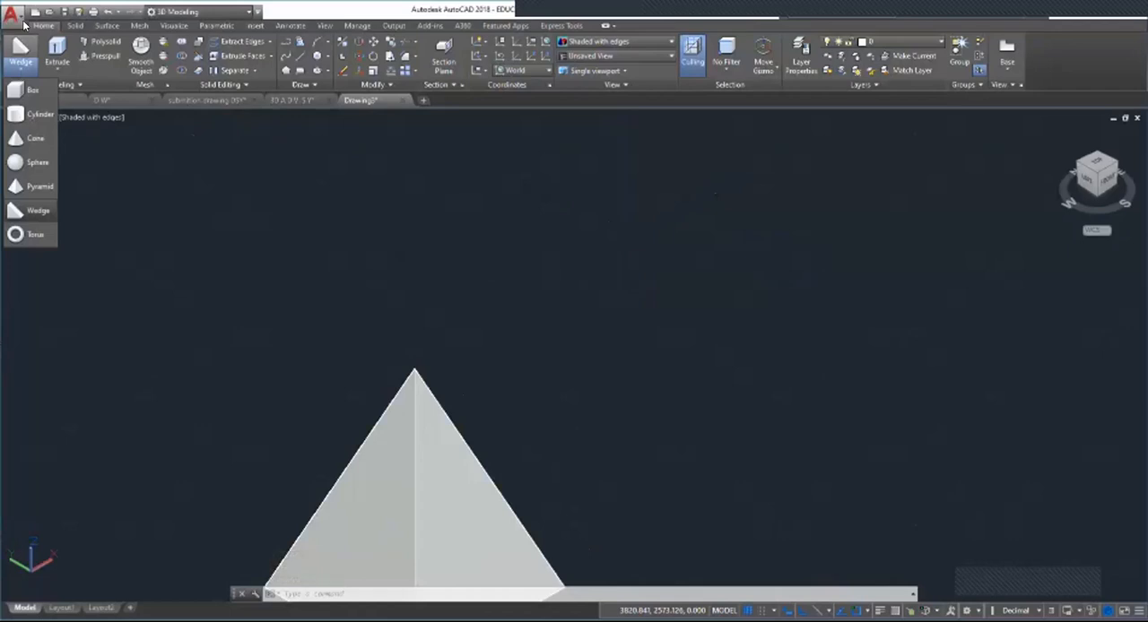
click(43, 215)
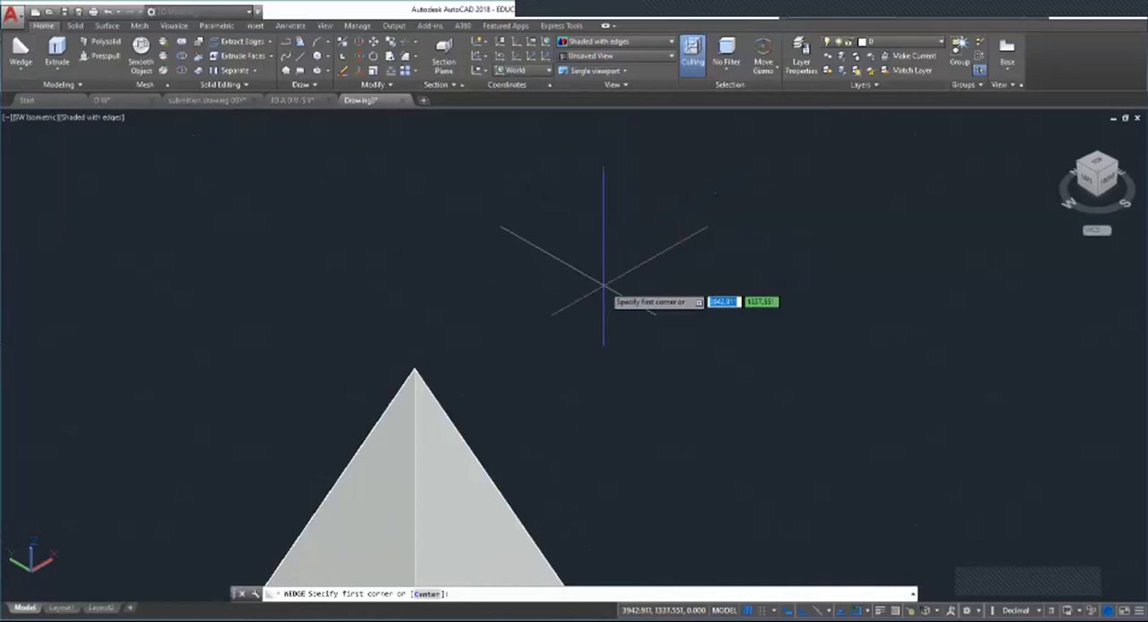
click(599, 344)
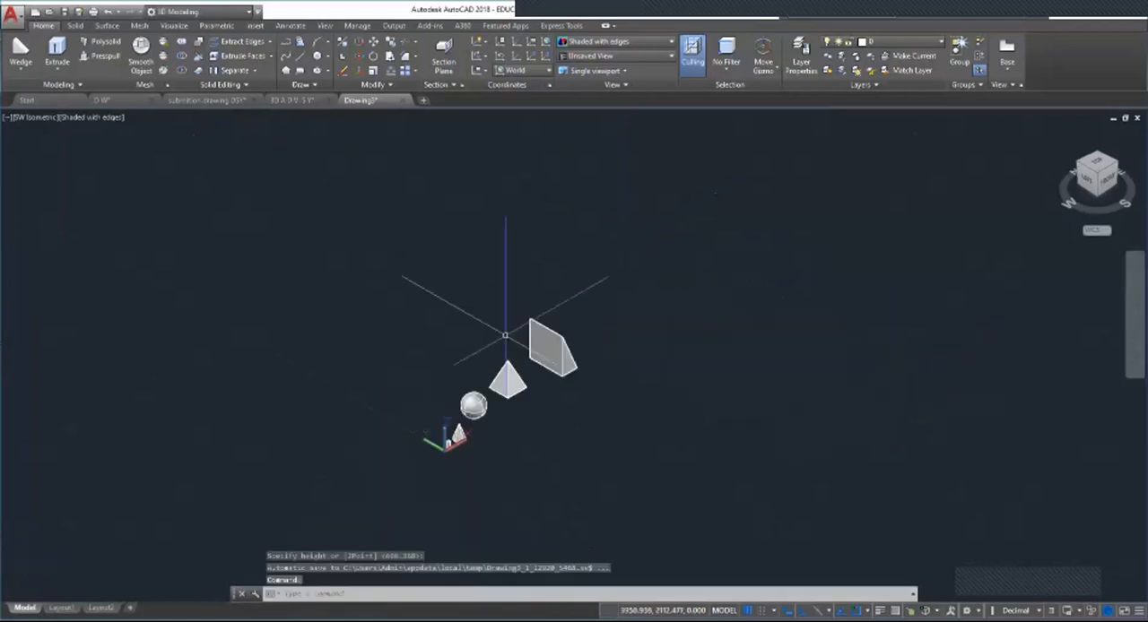
Step: Stretch the wedge's outer base corner outward to make its long side roughly one and a half times as long
scroll(607, 350, up, 4)
scroll(590, 351, up, 2)
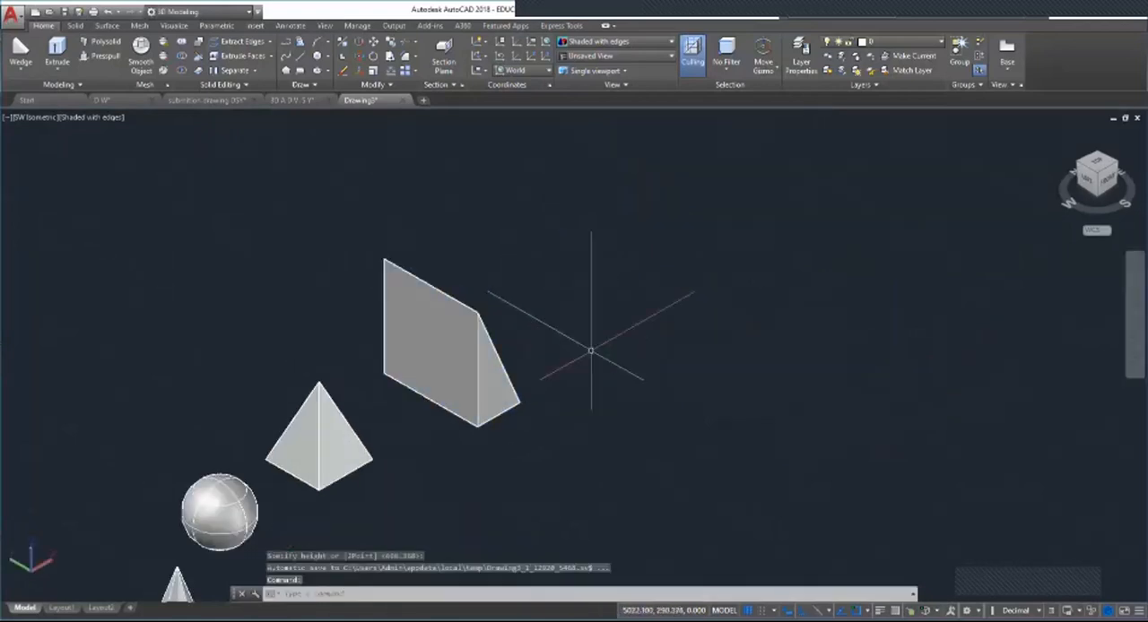
scroll(505, 387, up, 2)
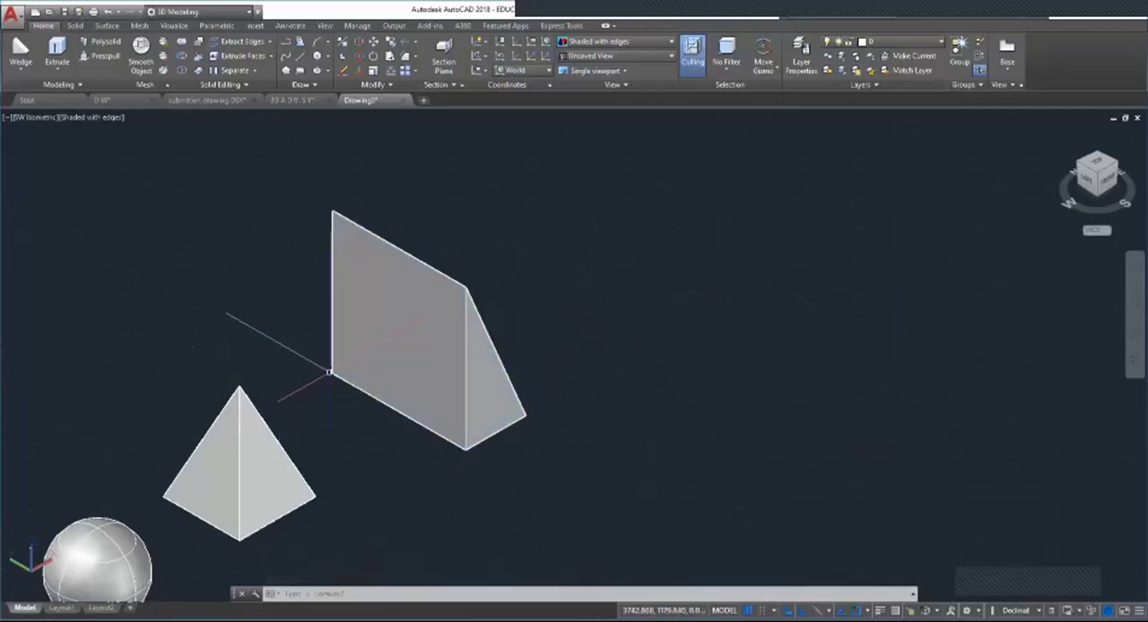
click(331, 372)
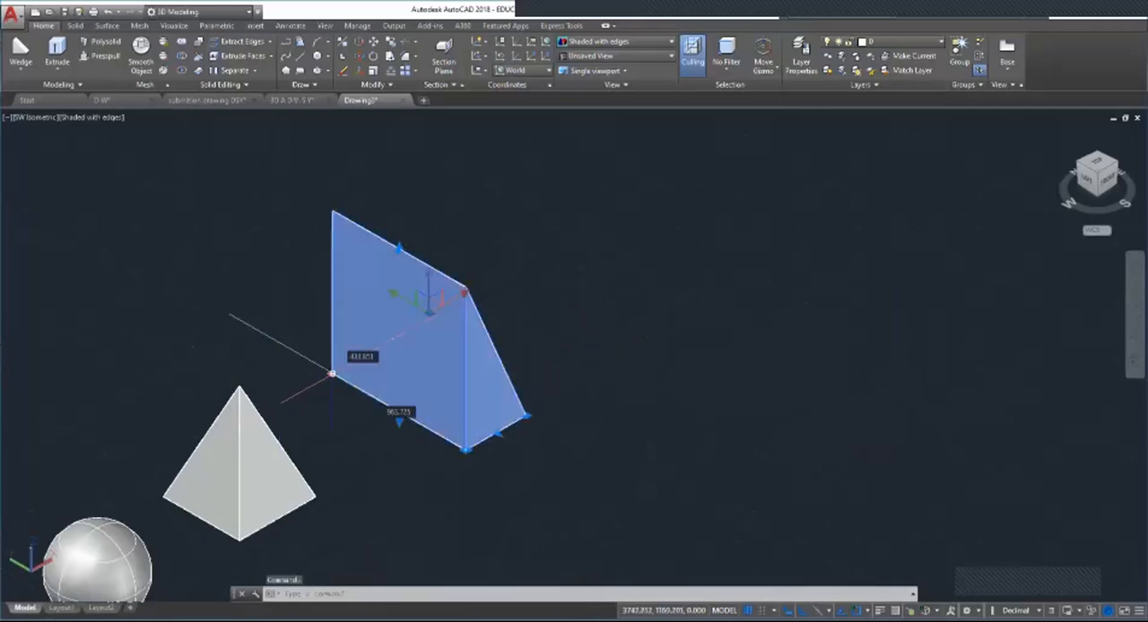
click(525, 415)
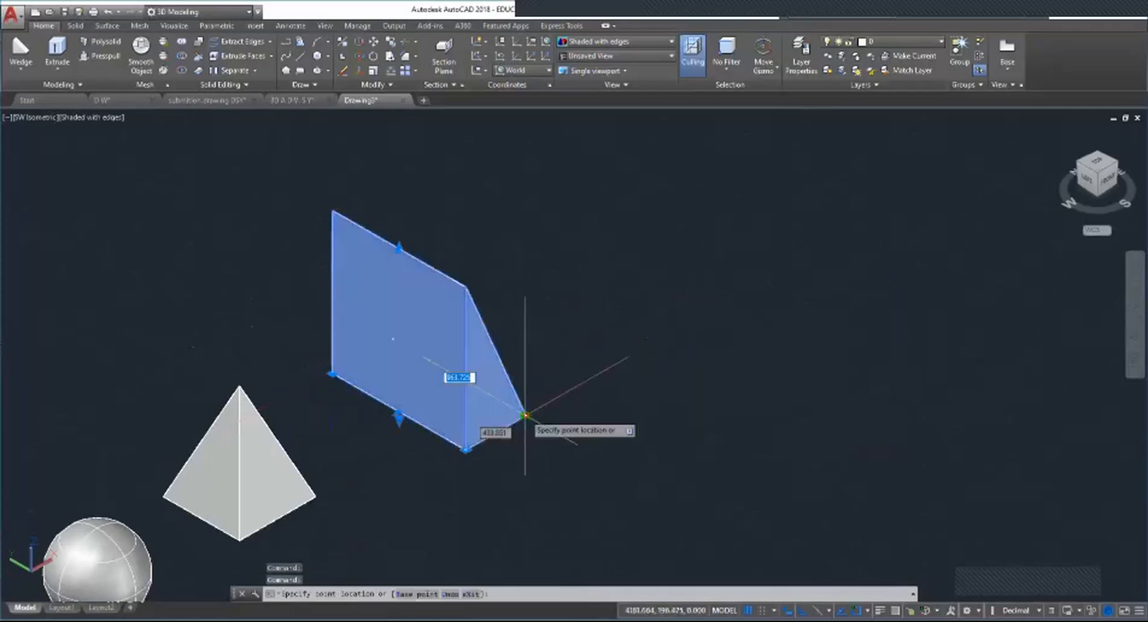
click(590, 453)
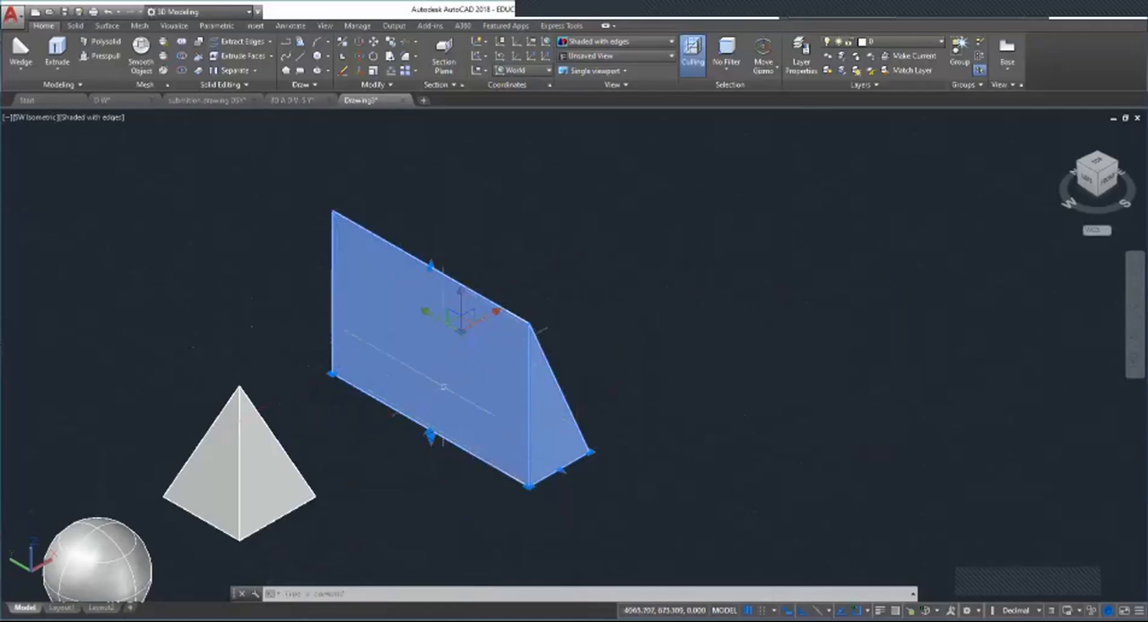
Step: Create a second solid wedge beyond the first, with its sloping face turned toward the first wedge
scroll(437, 399, down, 3)
scroll(554, 358, up, 4)
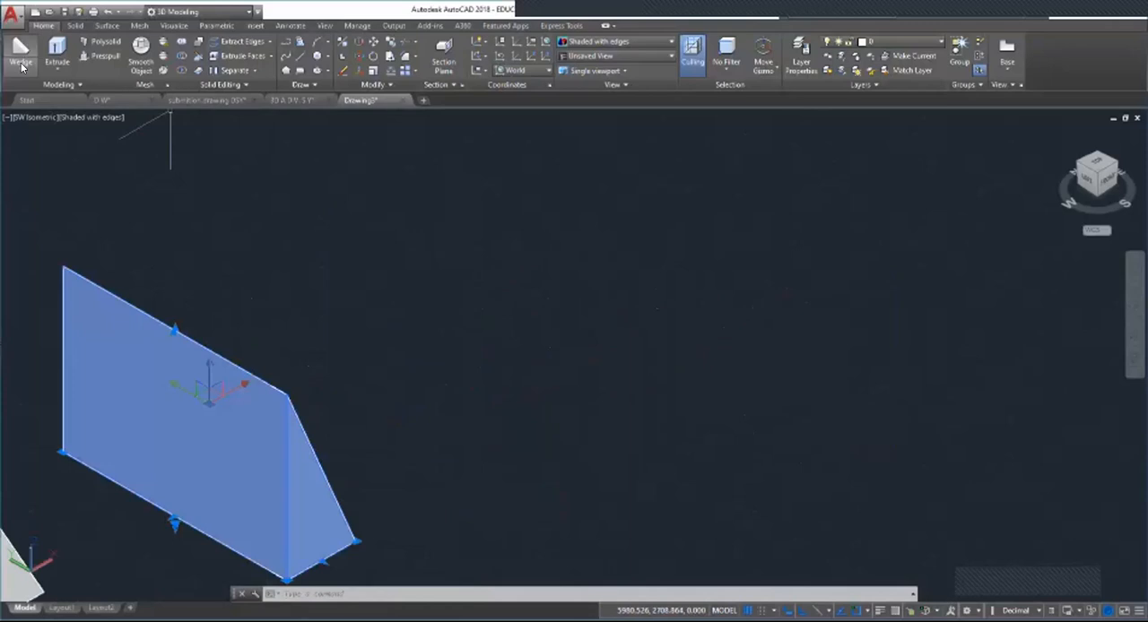
click(19, 76)
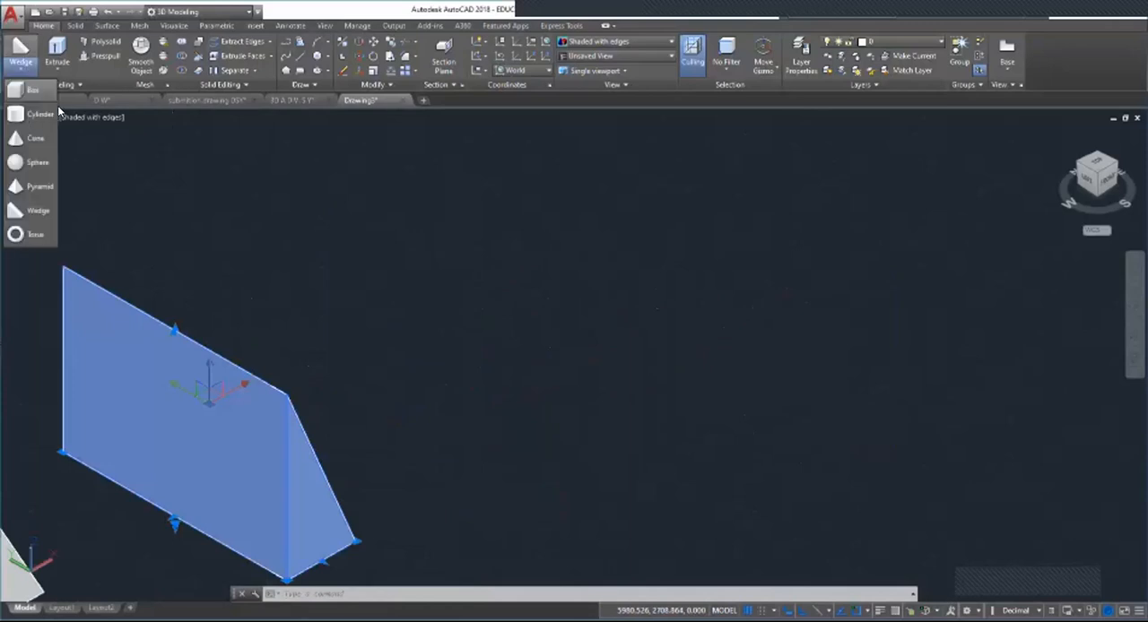
click(36, 211)
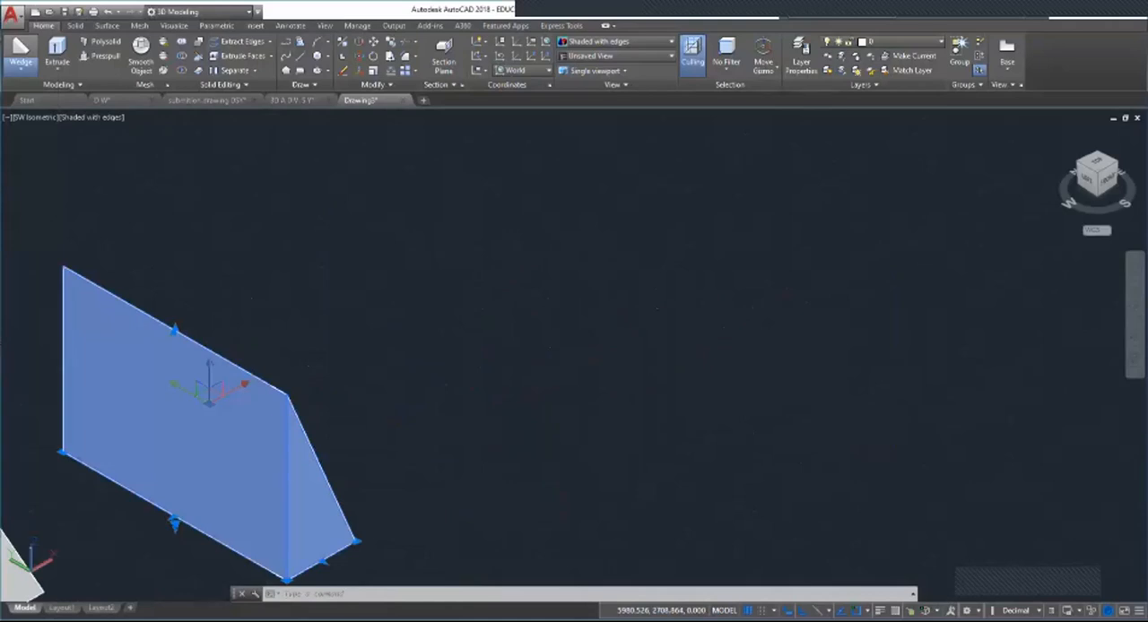
scroll(484, 377, down, 10)
scroll(422, 440, up, 3)
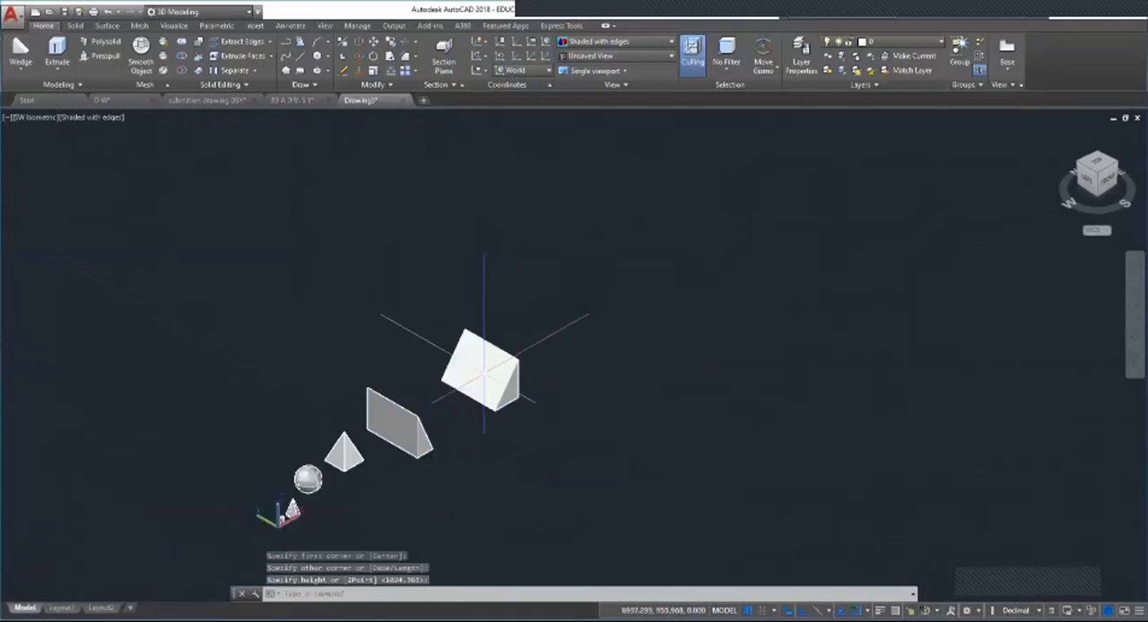
Step: Select both wedges to compare the directions in which they slope, and clear the selection
click(417, 444)
click(395, 417)
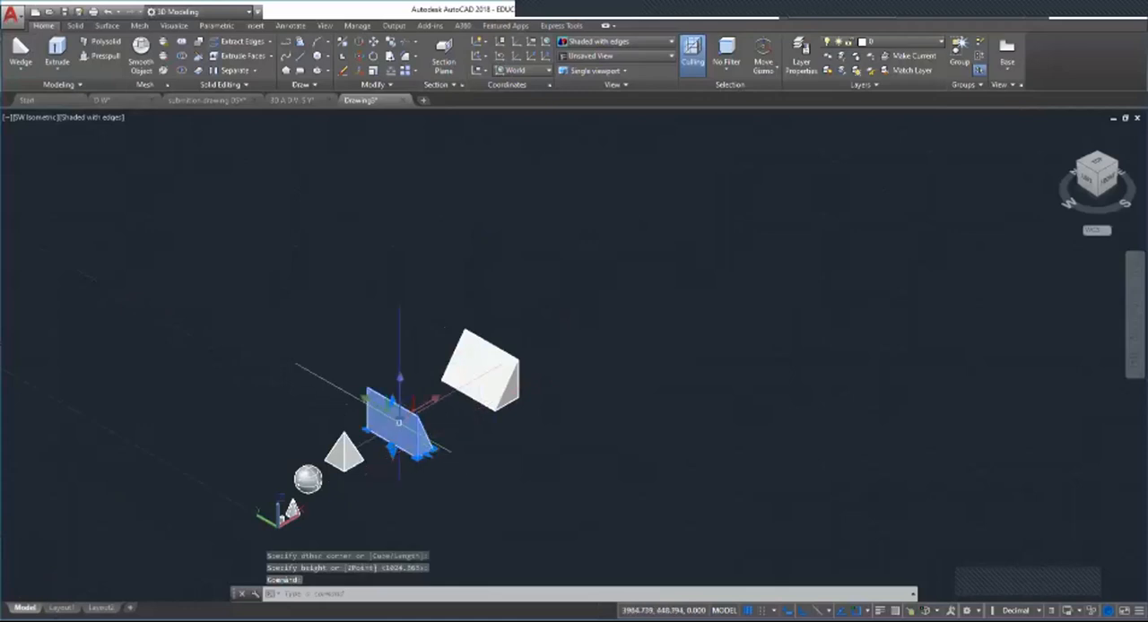
click(502, 369)
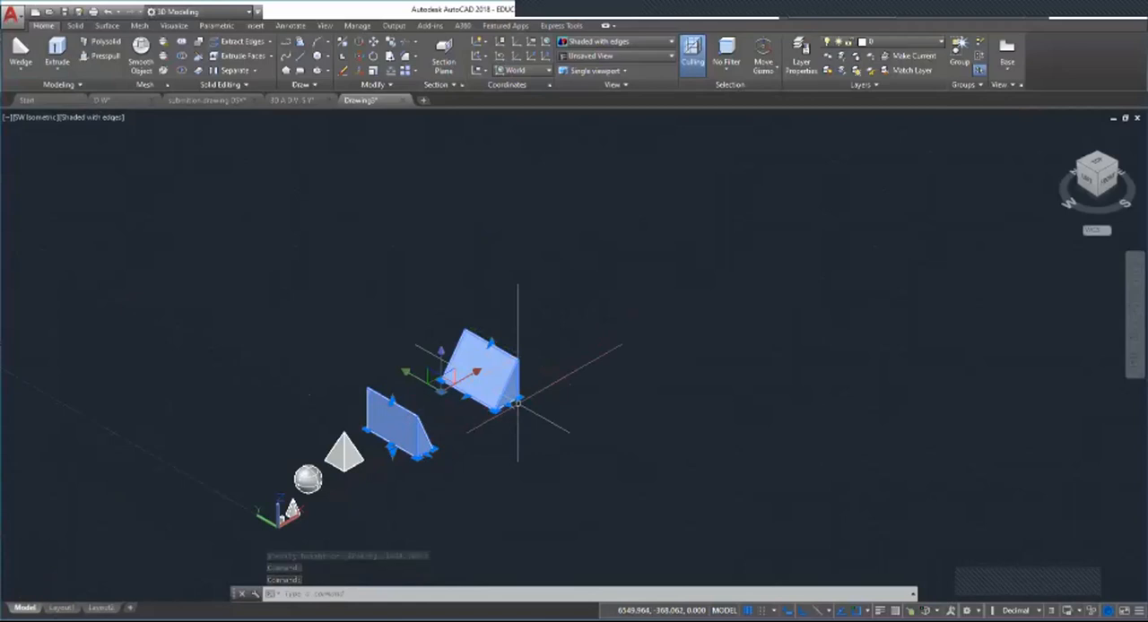
key(Escape)
key(Escape)
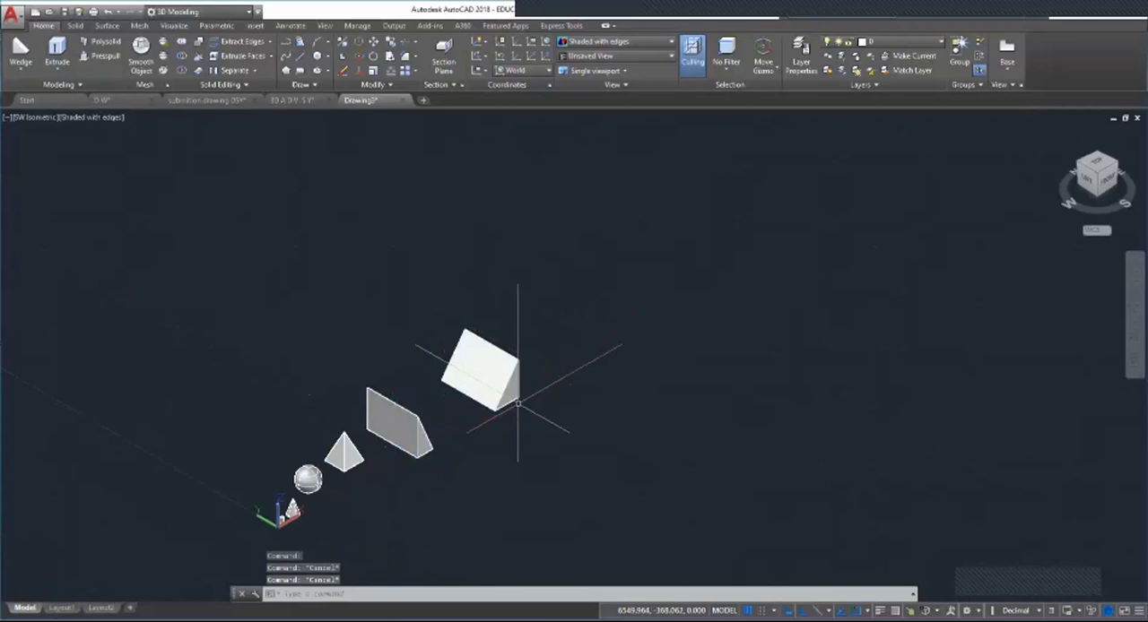
Step: Create a solid torus with a radius of about 1651 and a tube radius of about 335 beyond the second wedge
scroll(345, 380, down, 3)
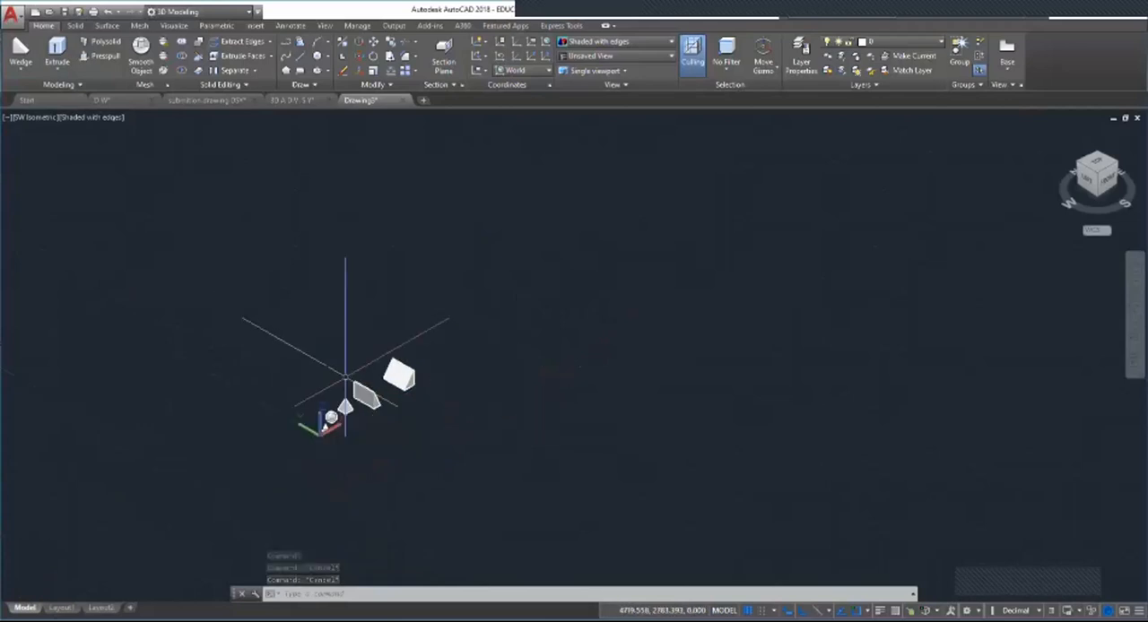
scroll(494, 398, up, 3)
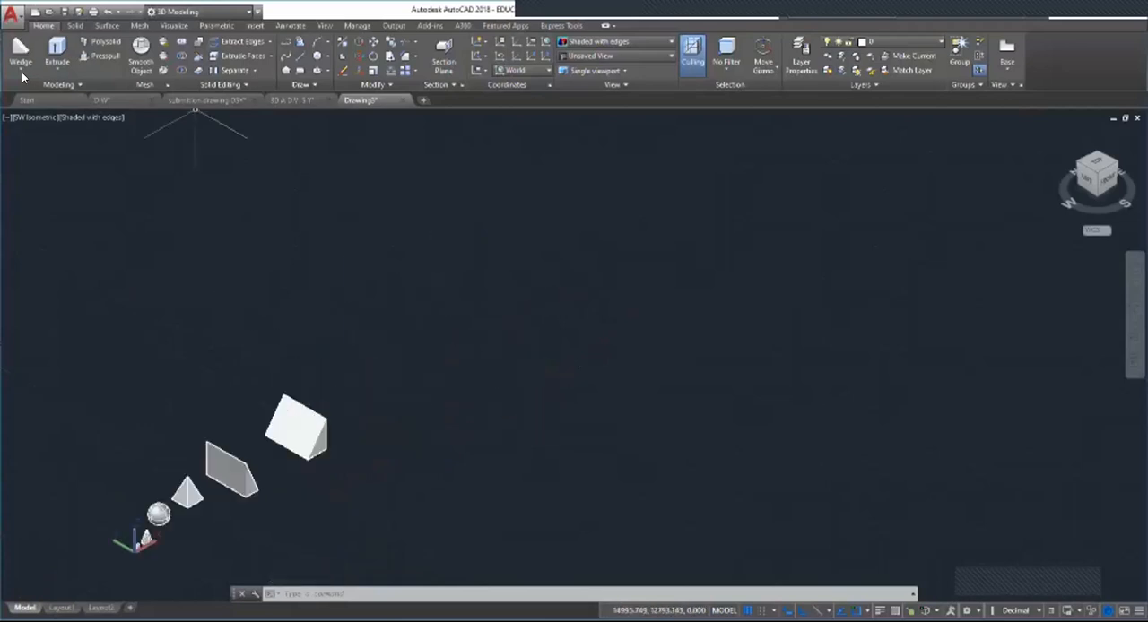
click(21, 73)
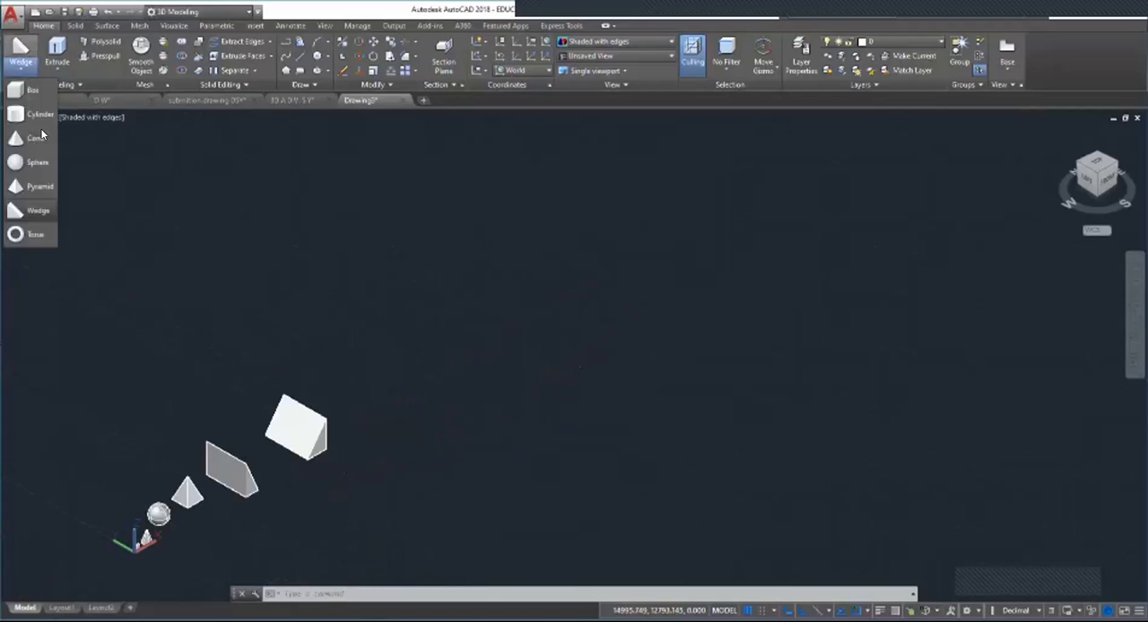
click(37, 237)
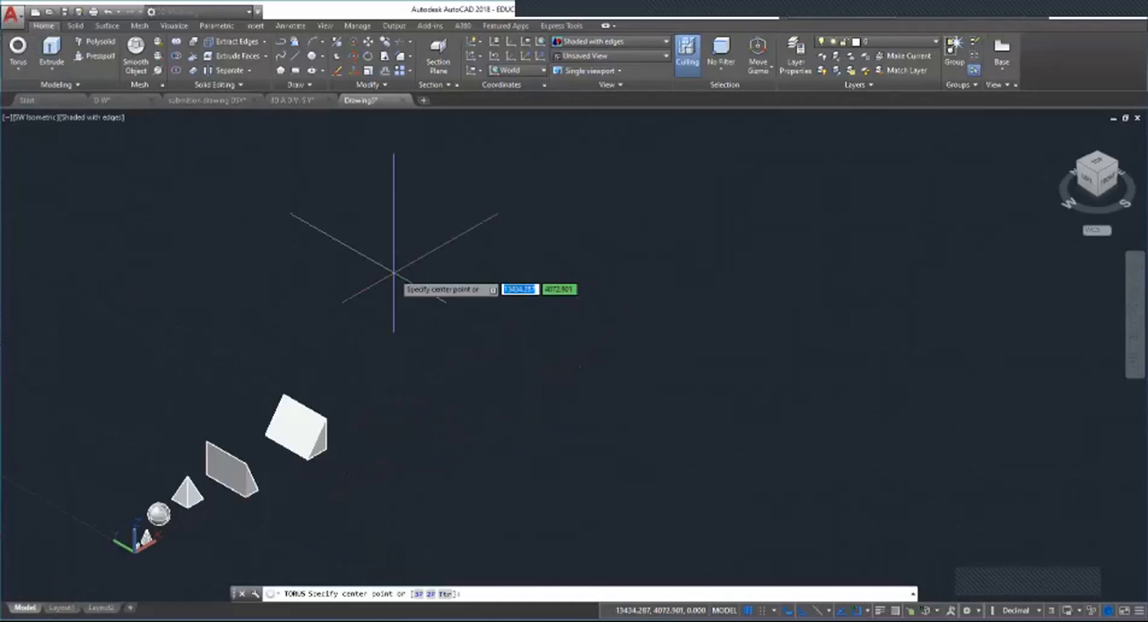
scroll(392, 272, up, 3)
click(457, 351)
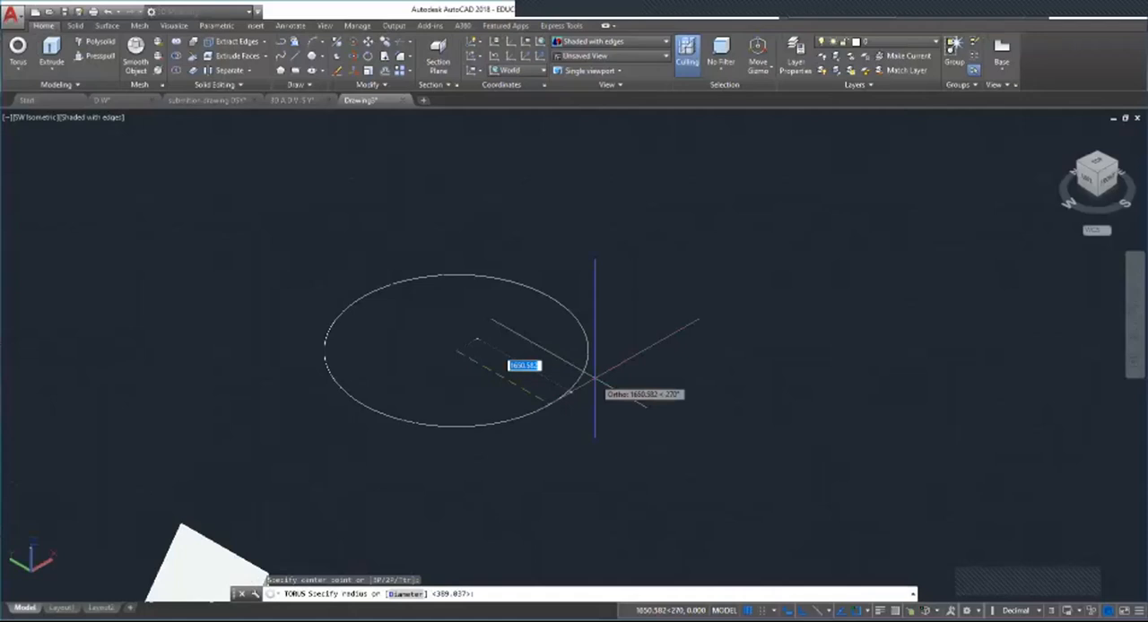
click(595, 377)
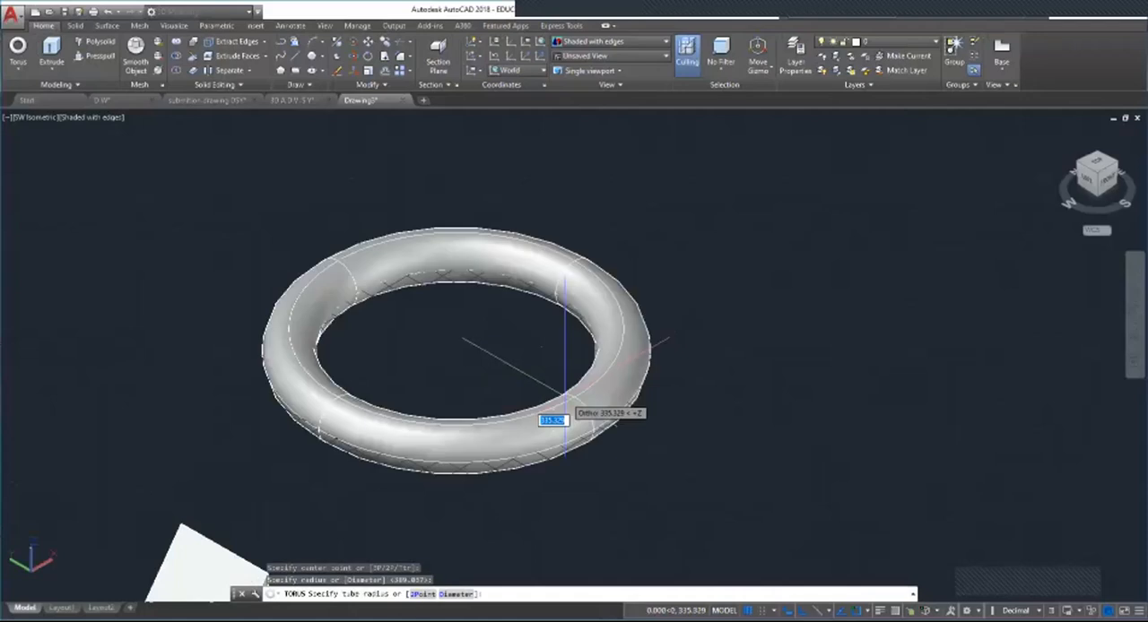
click(564, 399)
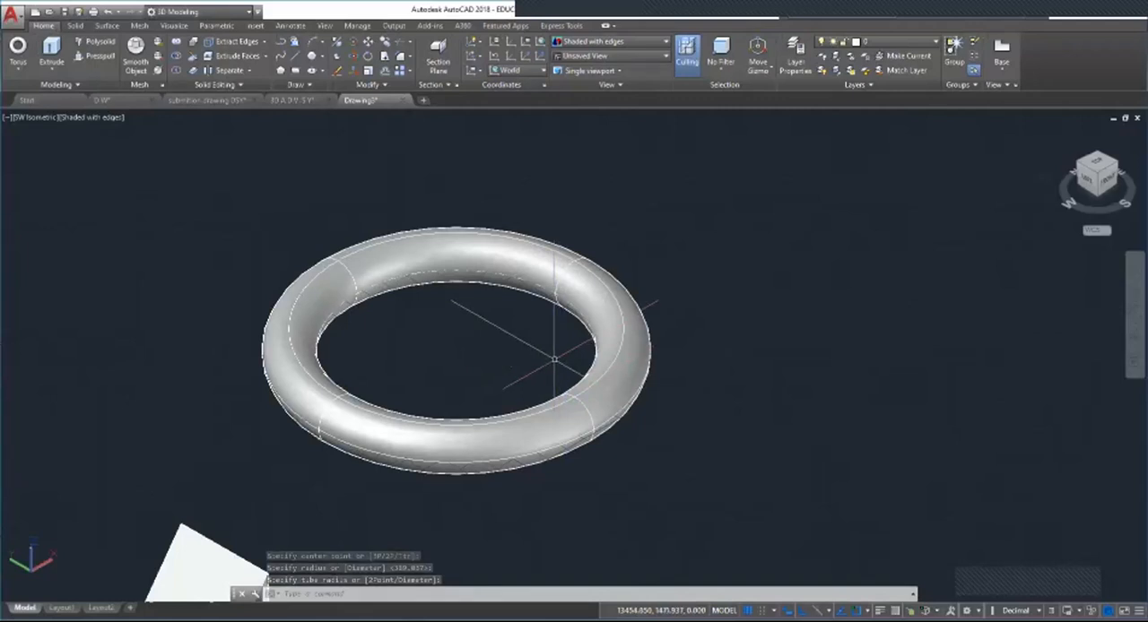
key(Escape)
key(Escape)
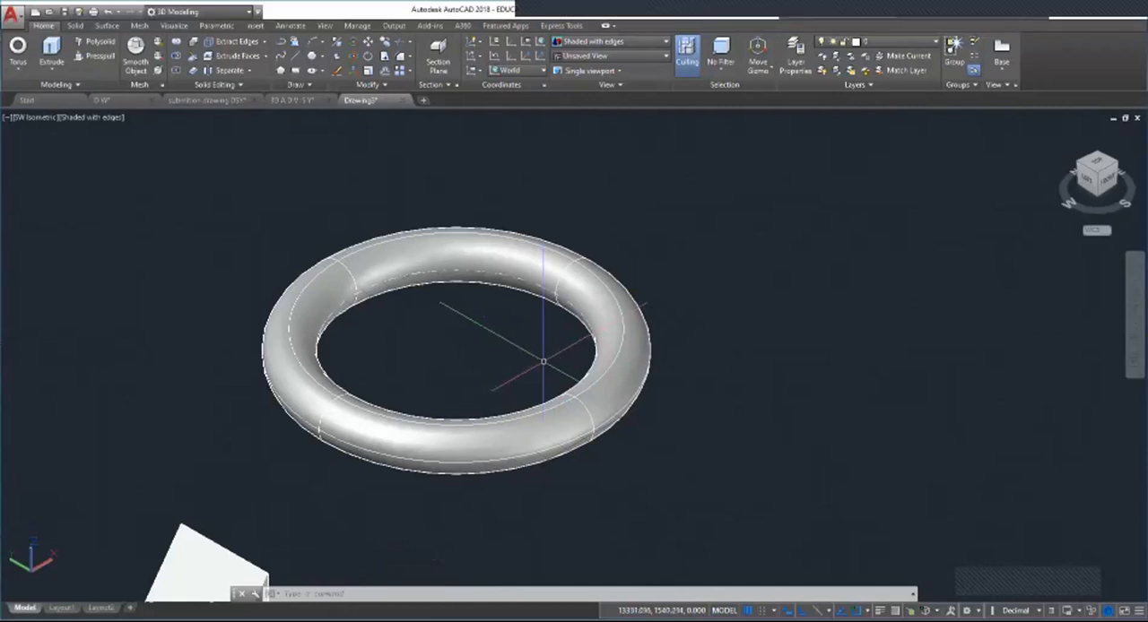
scroll(325, 309, down, 6)
scroll(418, 218, up, 2)
scroll(480, 247, up, 2)
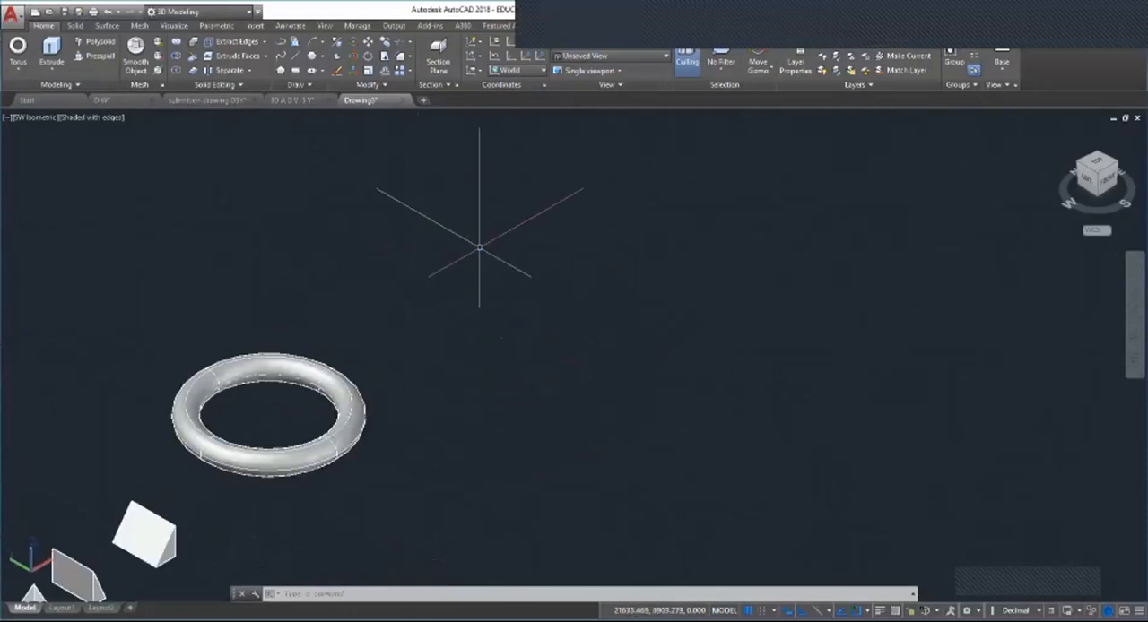
scroll(453, 381, down, 5)
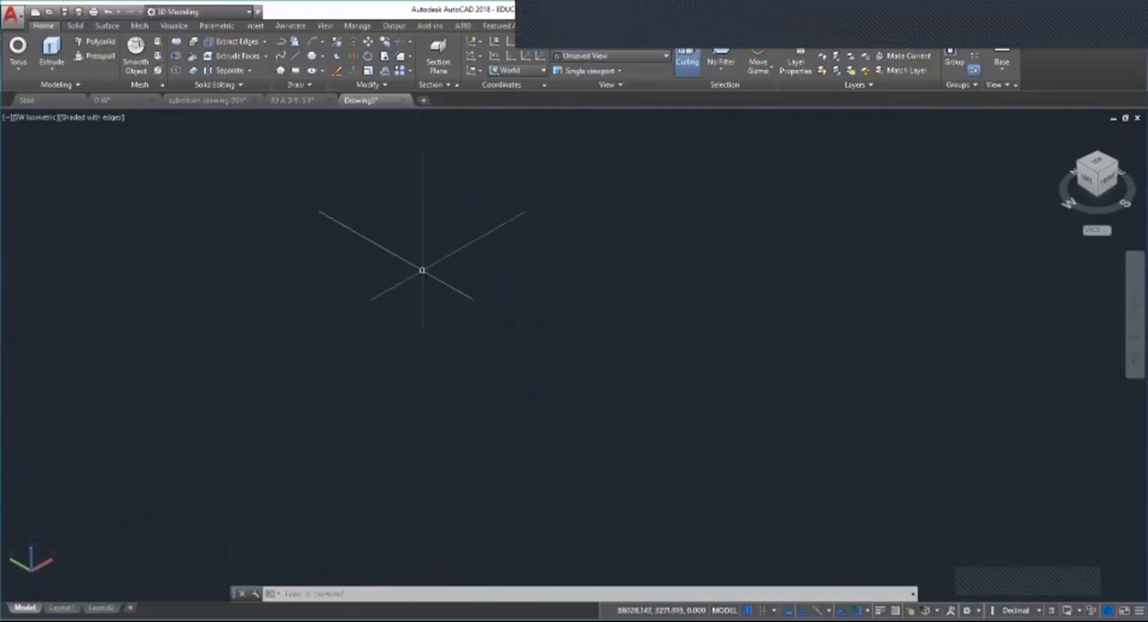
scroll(448, 314, down, 7)
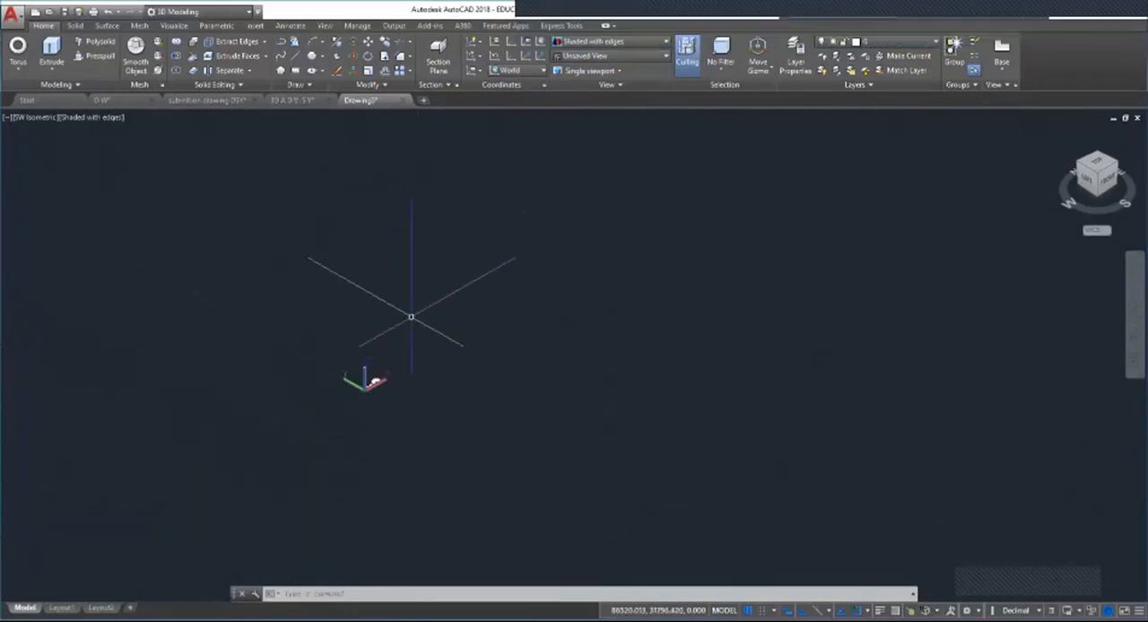
scroll(395, 341, up, 6)
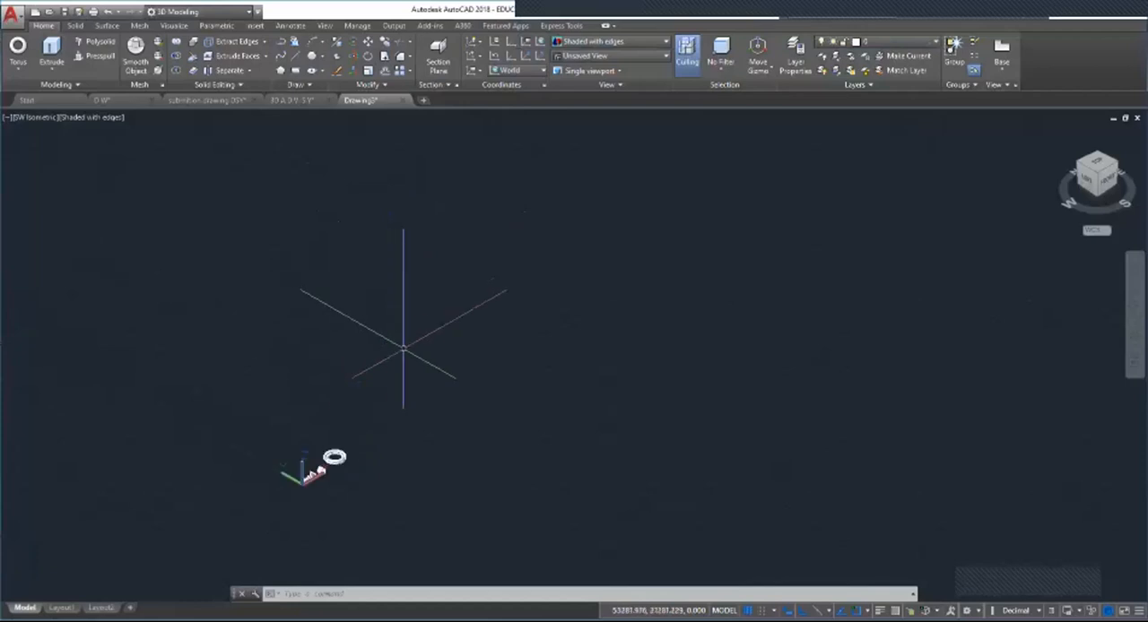
scroll(412, 417, down, 3)
scroll(410, 422, up, 5)
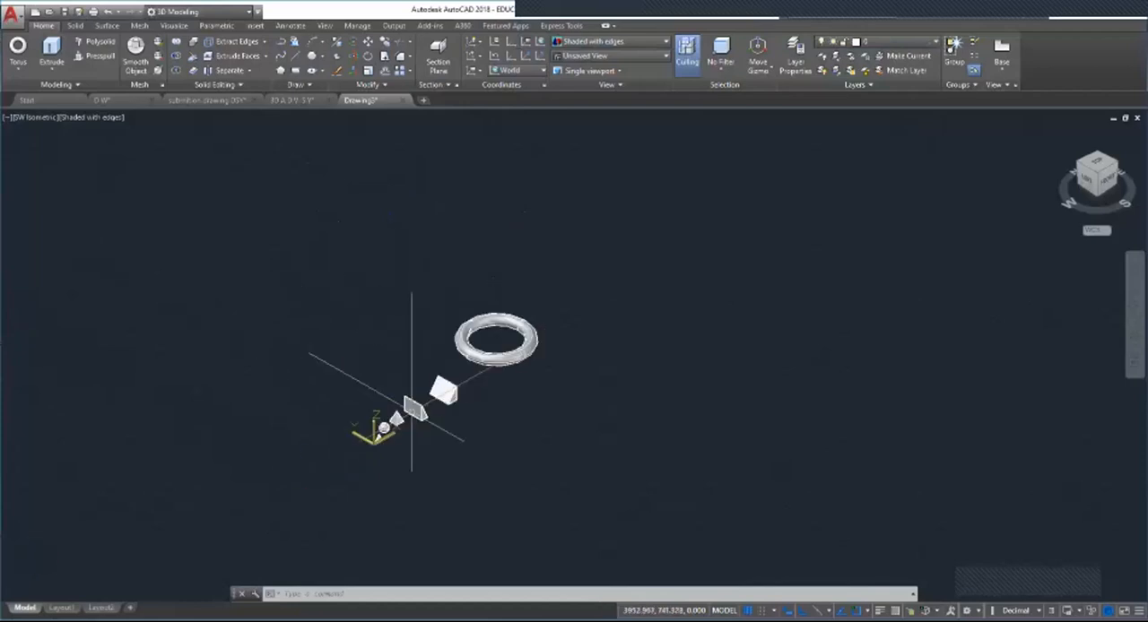
scroll(424, 418, down, 5)
scroll(451, 364, up, 4)
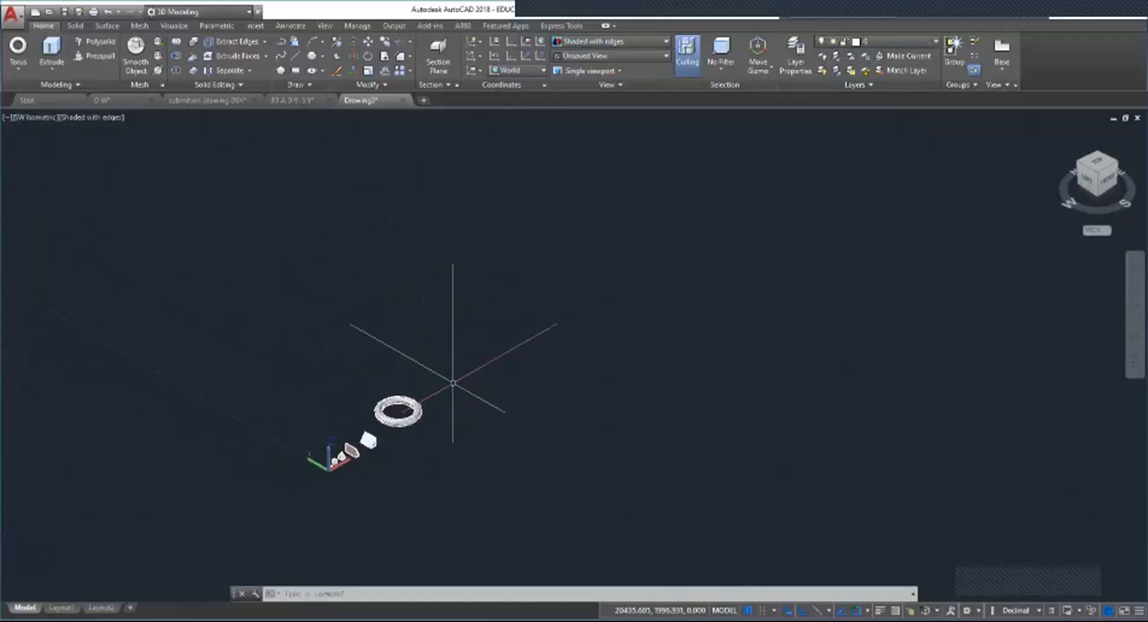
Step: Draw a freehand rectangle on the ground plane beyond the torus
scroll(440, 358, up, 2)
scroll(423, 346, up, 4)
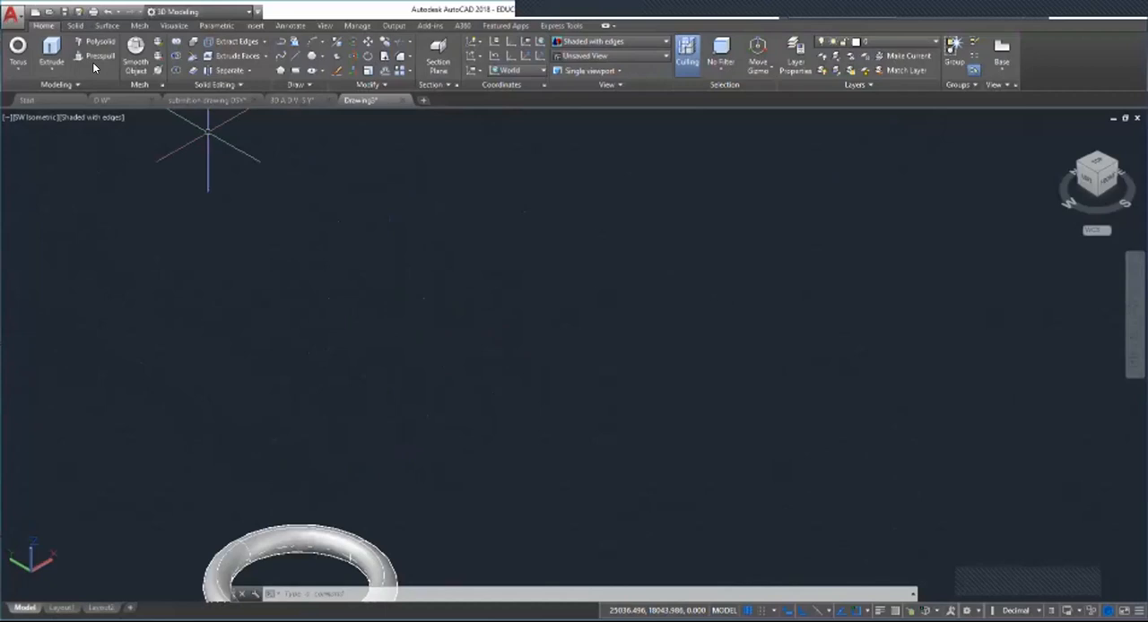
click(296, 70)
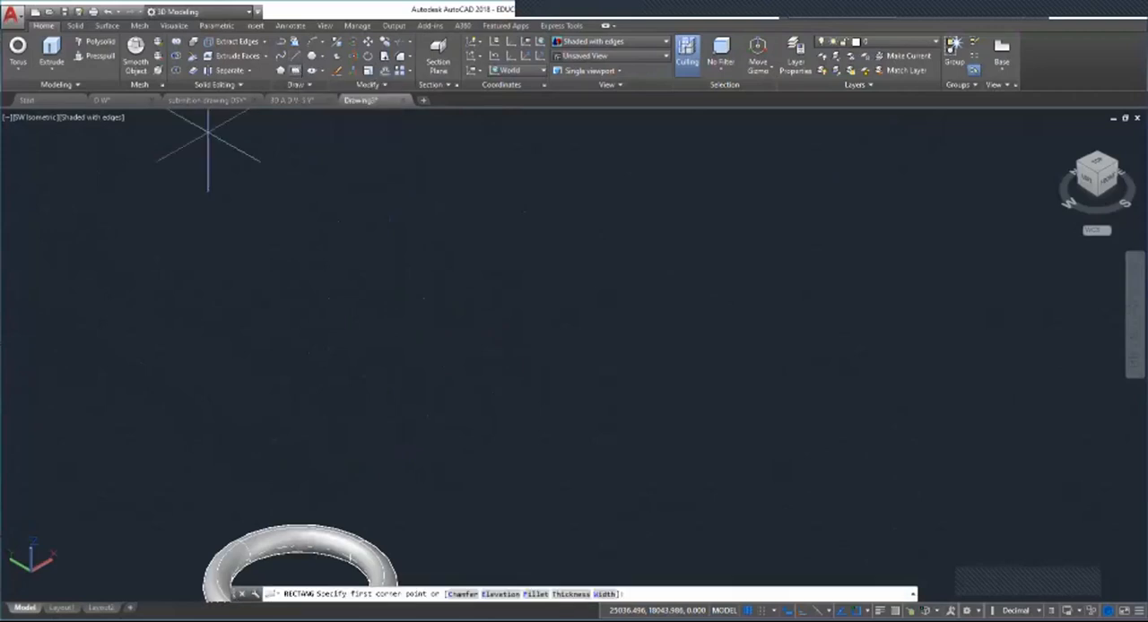
click(376, 309)
click(656, 316)
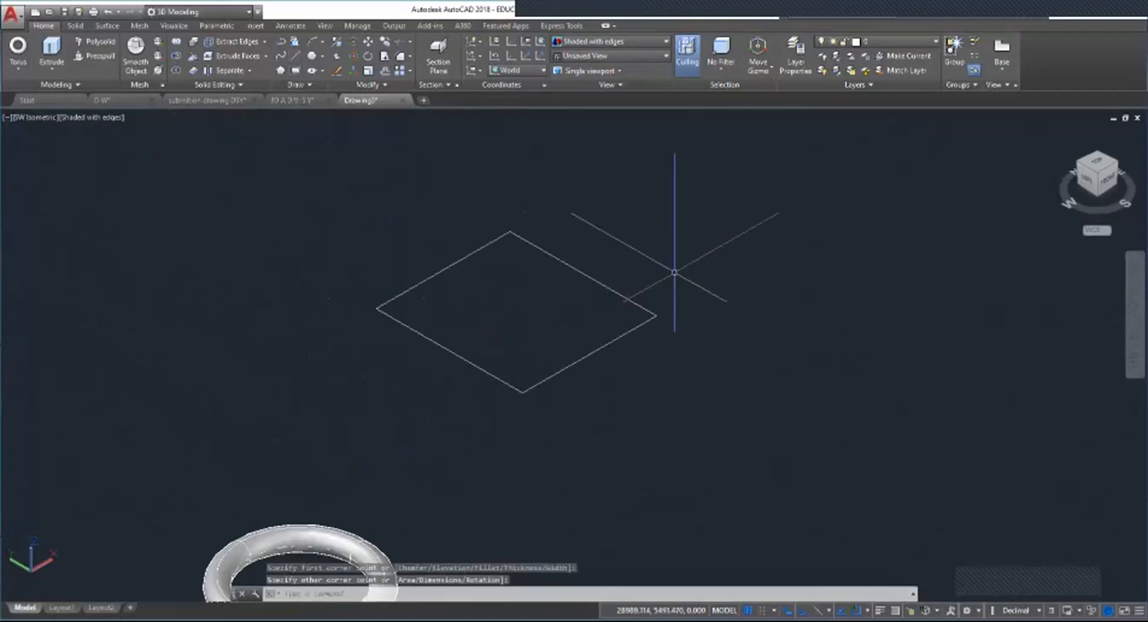
key(Escape)
key(Escape)
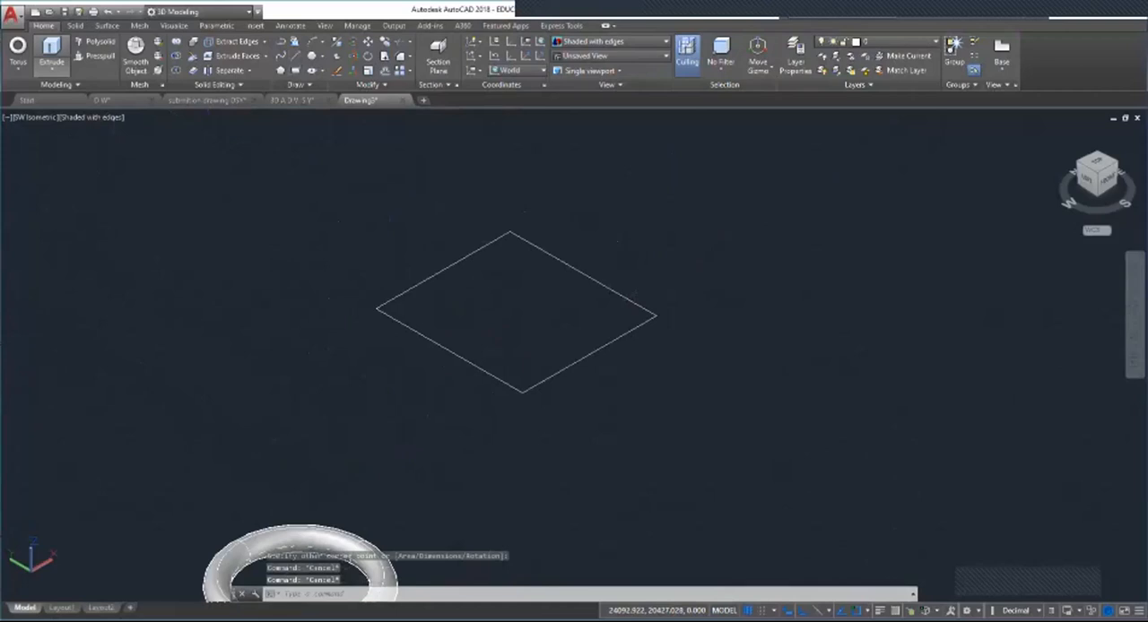
click(51, 49)
click(411, 289)
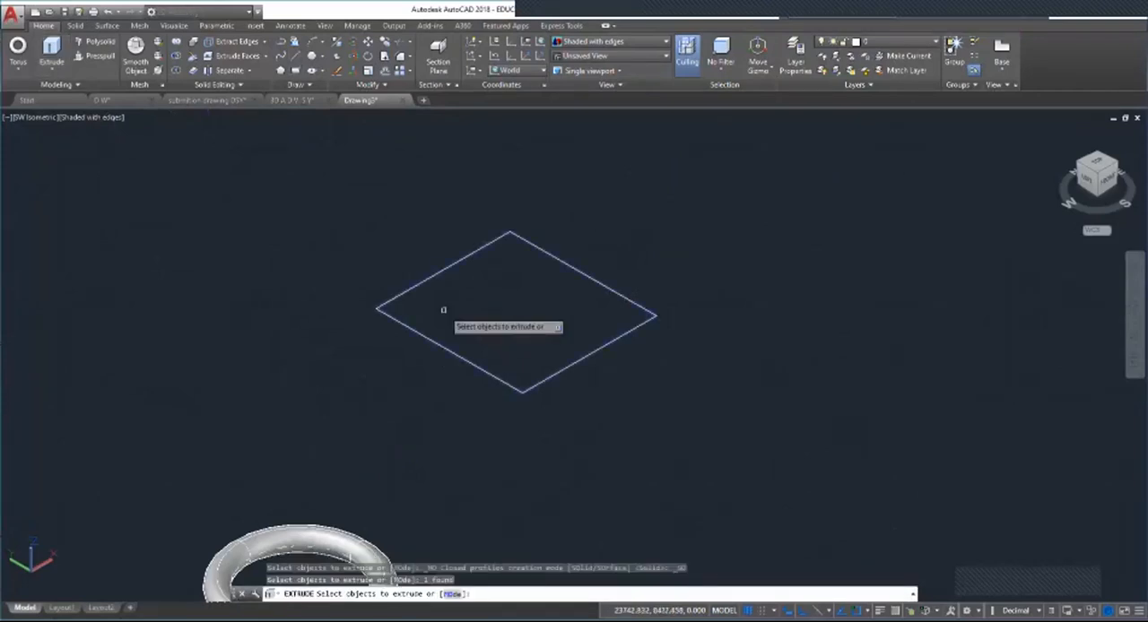
key(Return)
key(Escape)
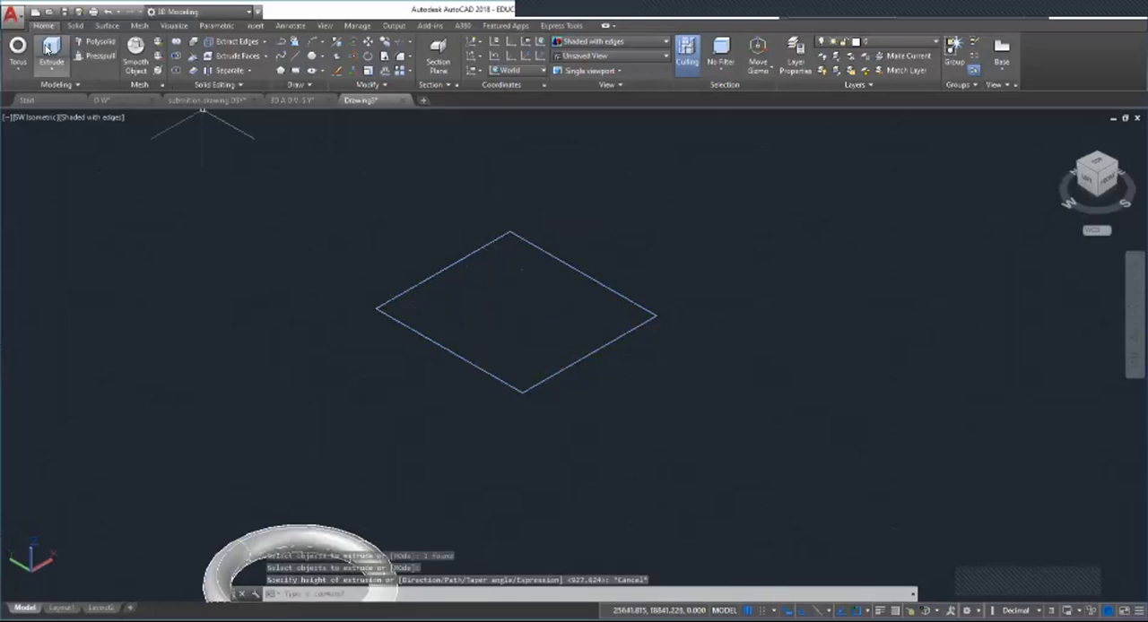
Step: Extrude the rectangle beyond the torus to a height of 5
click(54, 43)
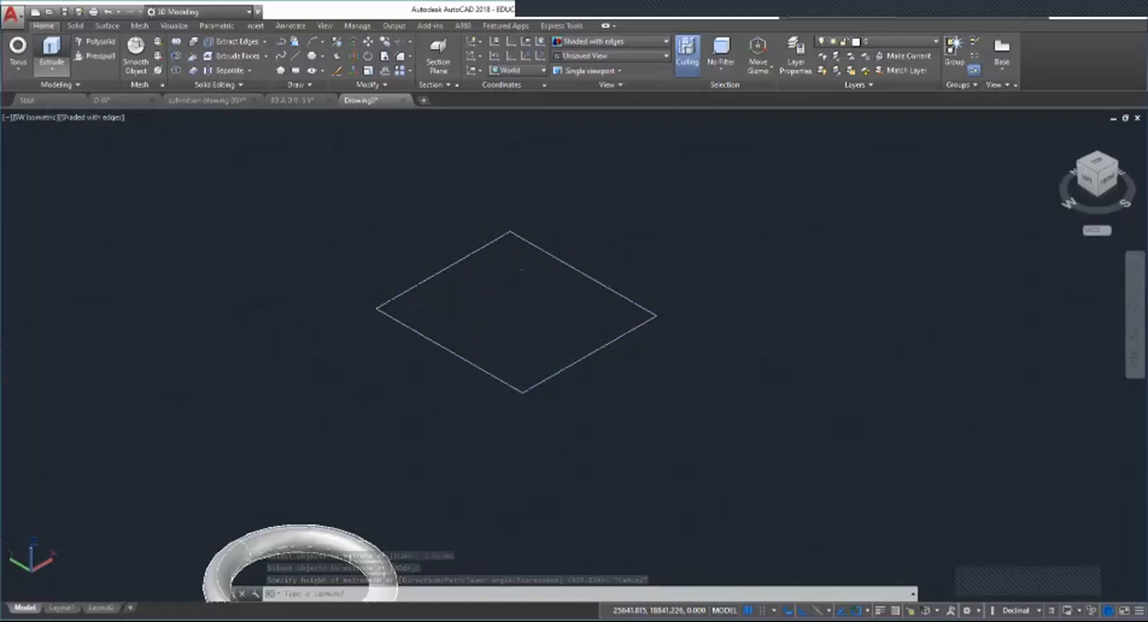
click(463, 361)
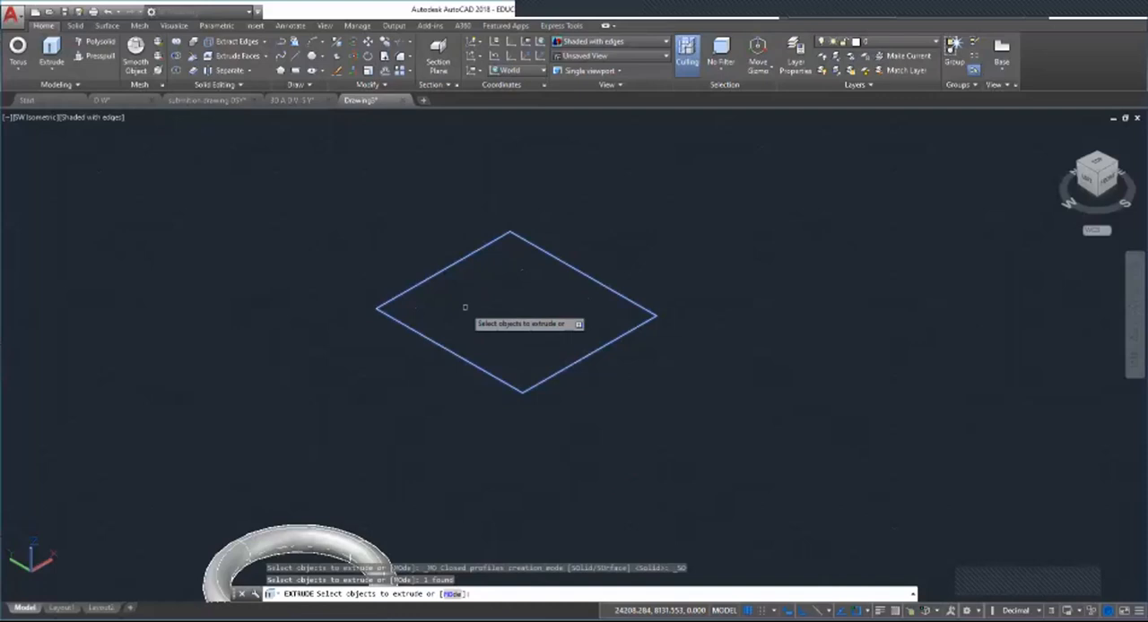
key(Return)
scroll(388, 401, down, 1)
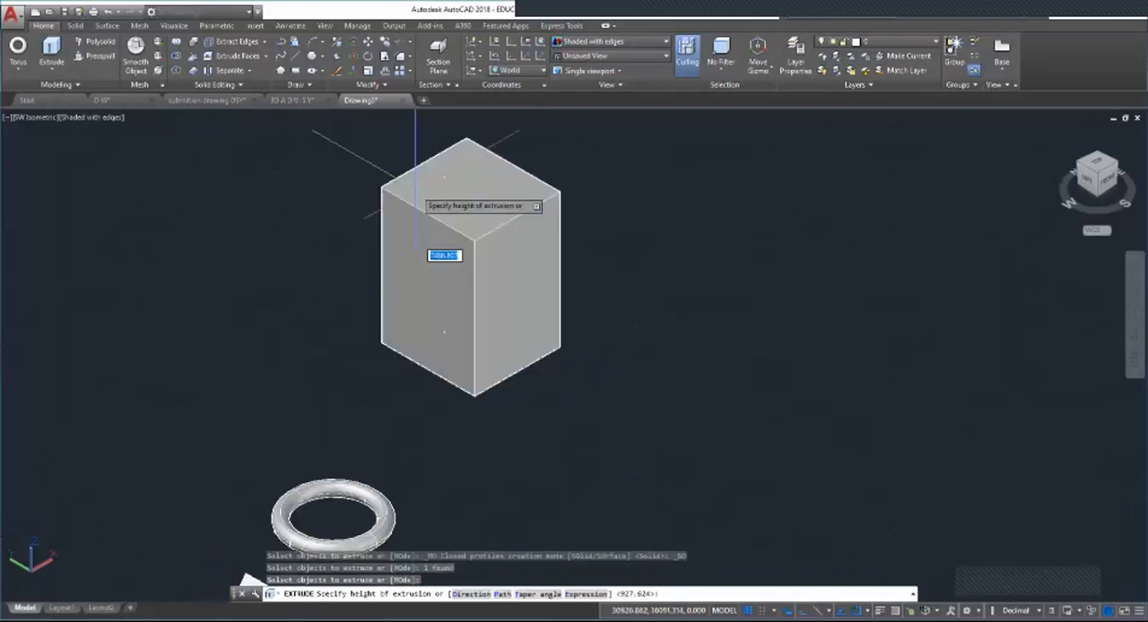
text(5)
key(Return)
Step: Examine the thickness of the extruded slab up close and its size compared with the other solids
scroll(484, 448, up, 5)
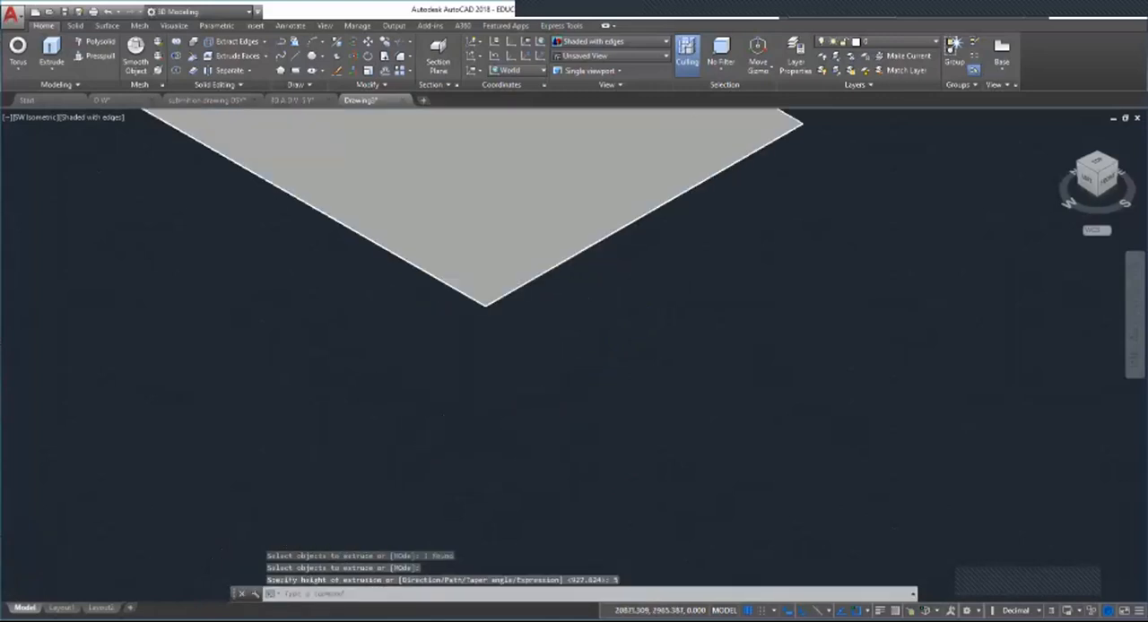
scroll(512, 358, down, 6)
scroll(547, 376, up, 3)
scroll(547, 375, down, 4)
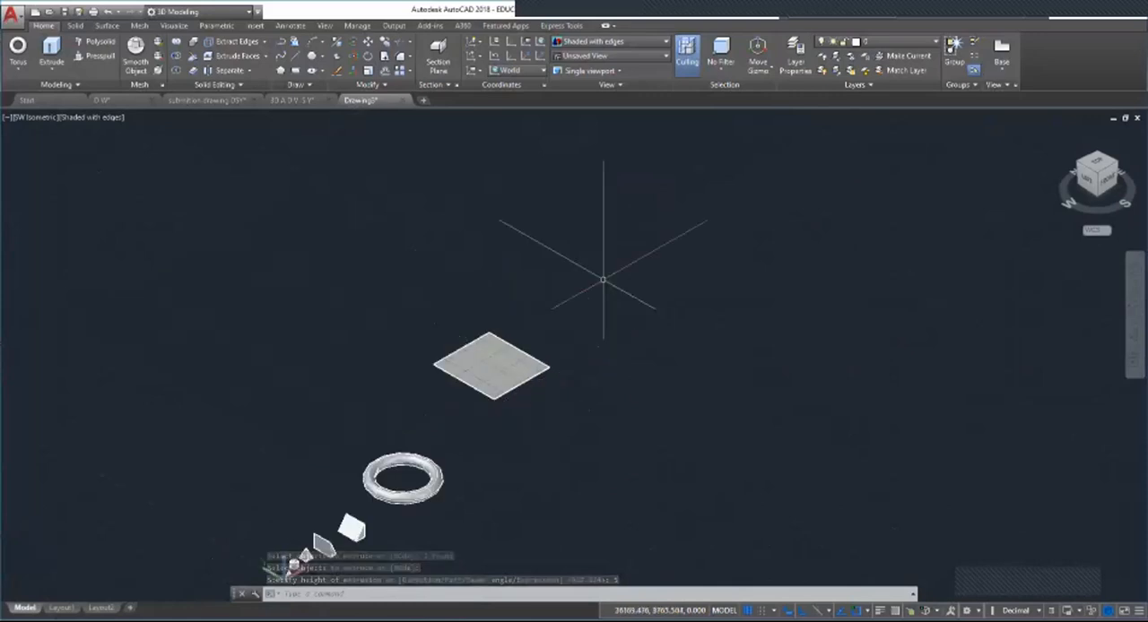
scroll(596, 297, down, 4)
scroll(619, 282, up, 3)
scroll(538, 285, up, 2)
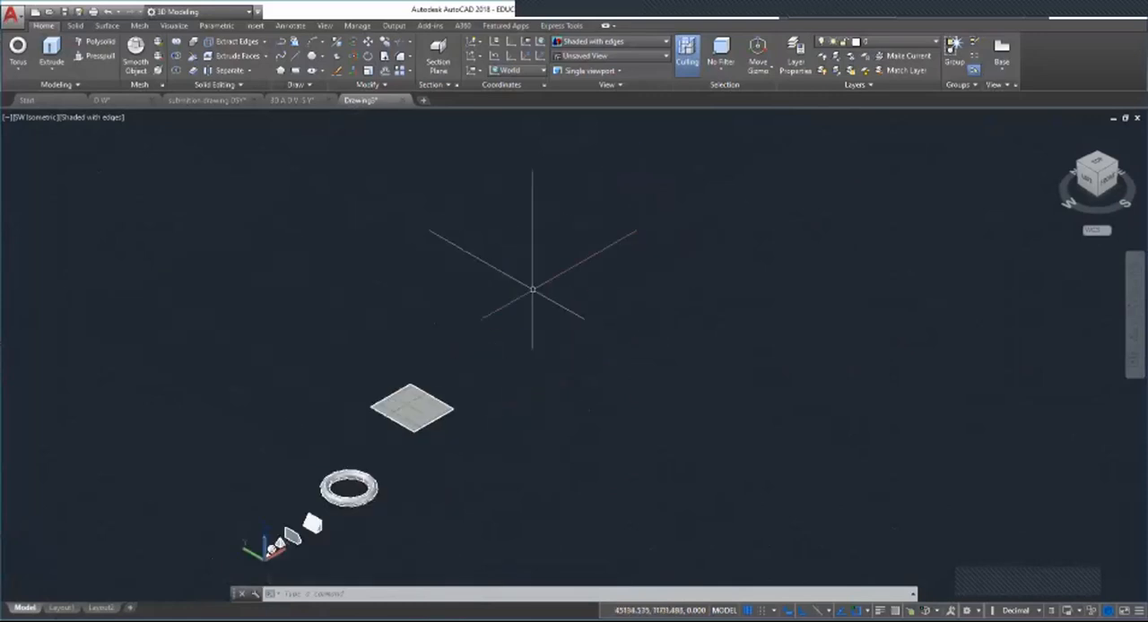
scroll(502, 269, up, 3)
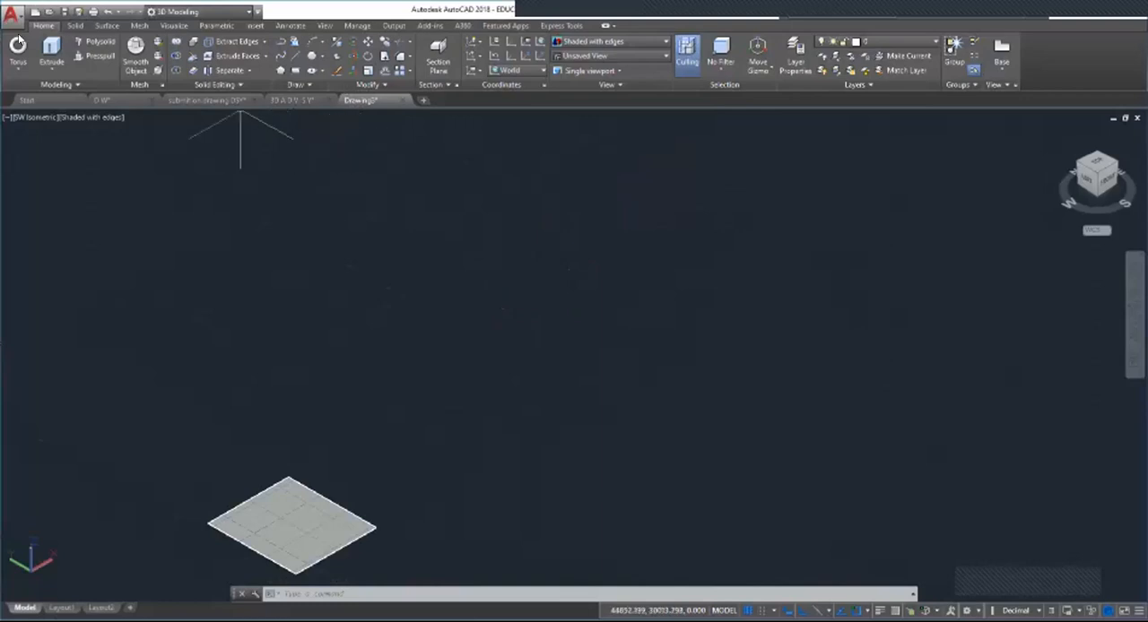
click(51, 50)
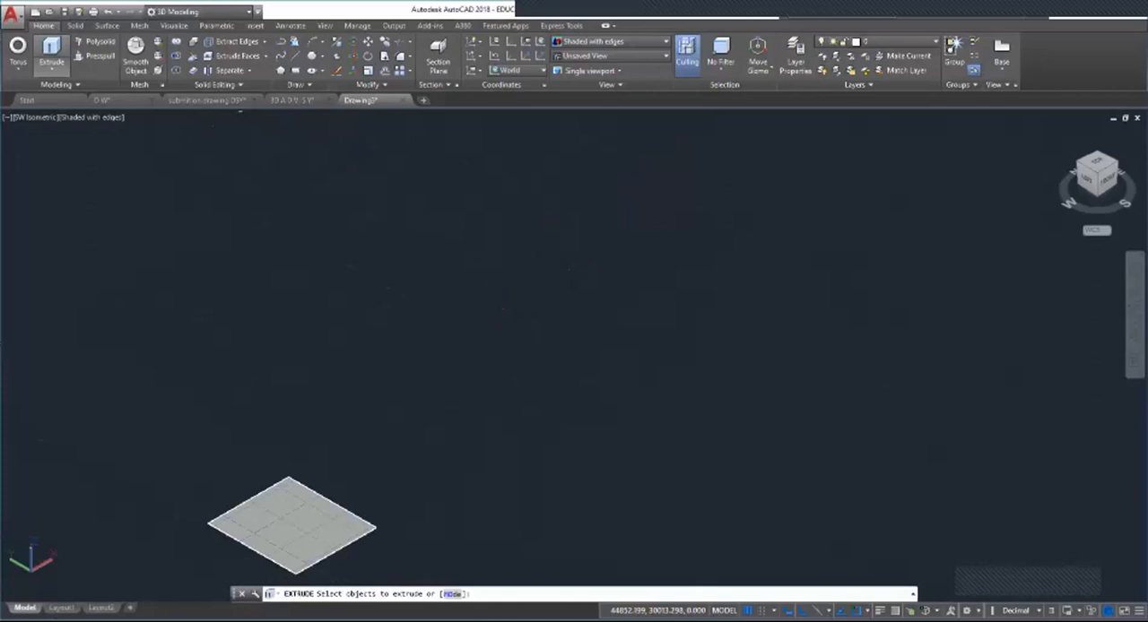
key(Escape)
key(Escape)
key(Escape)
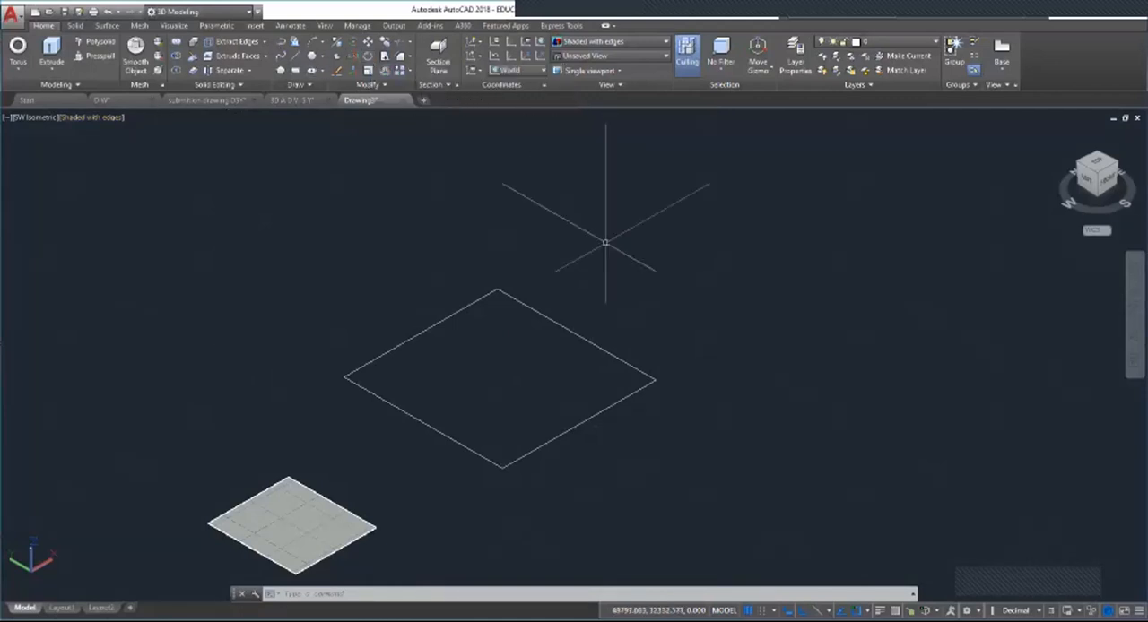
Step: Extrude the large rectangle beyond the thin slab upward into a tall block with a height of about 25334
click(51, 53)
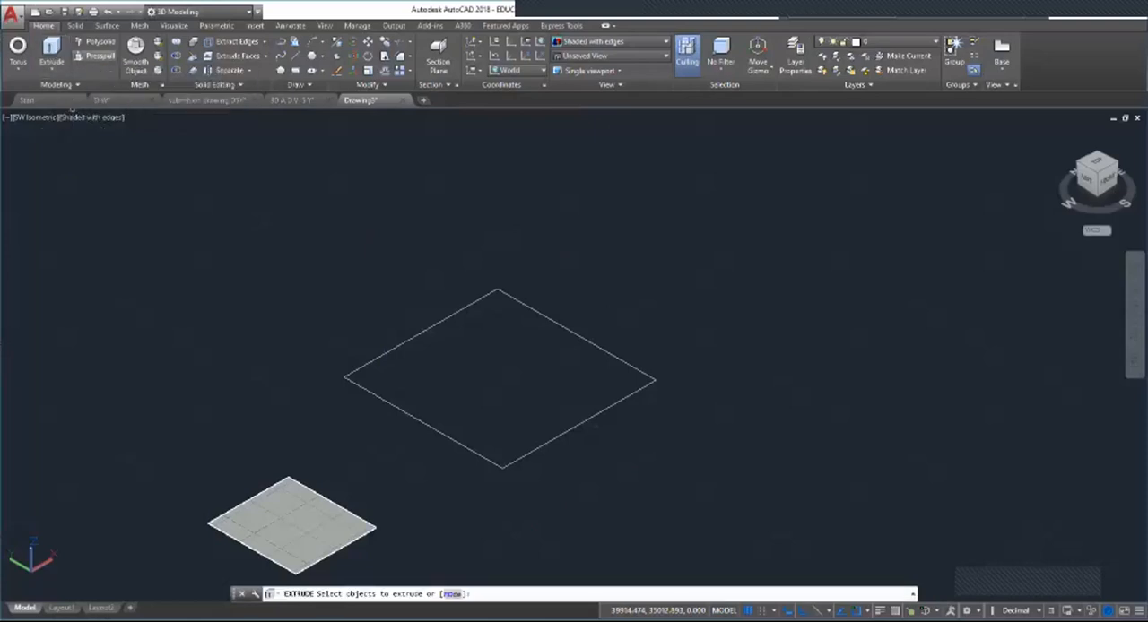
click(416, 335)
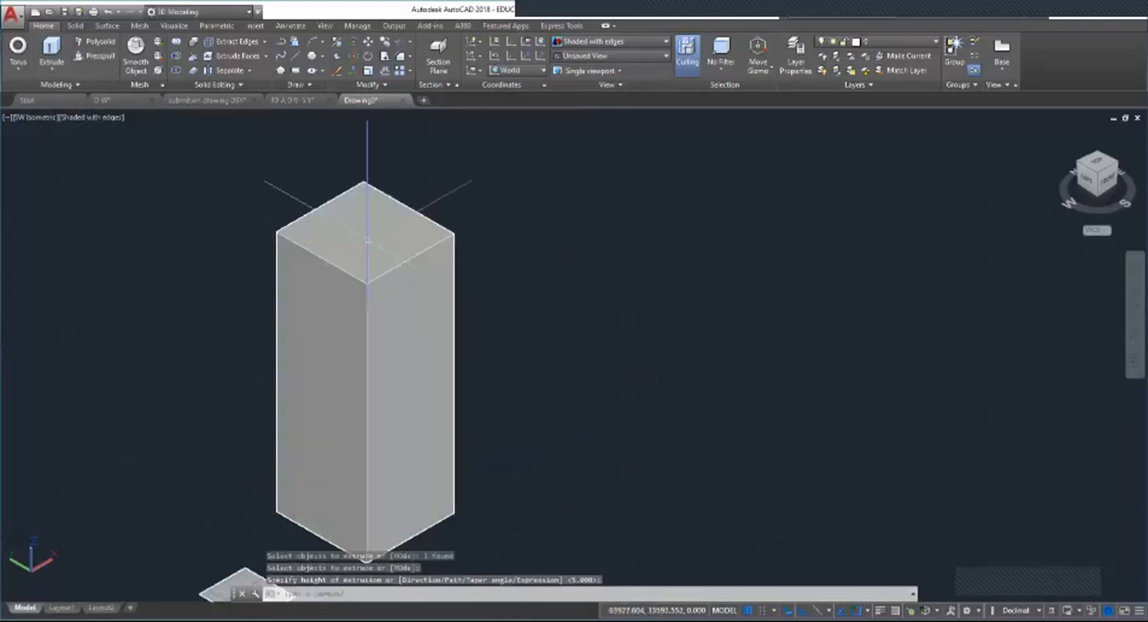
scroll(334, 354, down, 6)
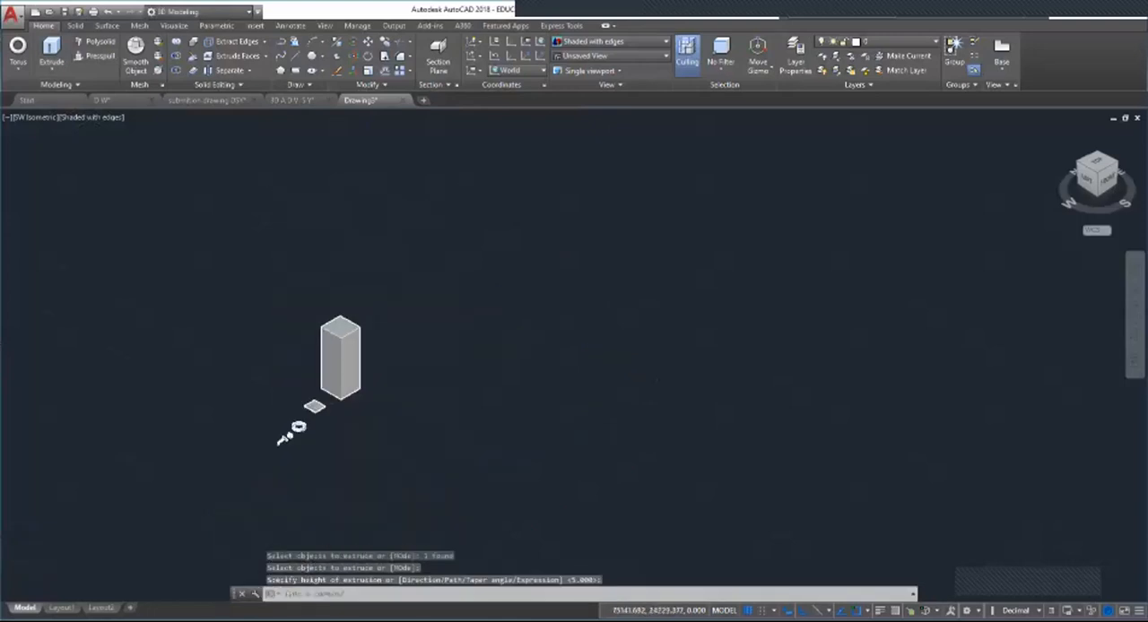
scroll(385, 325, up, 5)
scroll(472, 390, down, 4)
scroll(438, 400, up, 3)
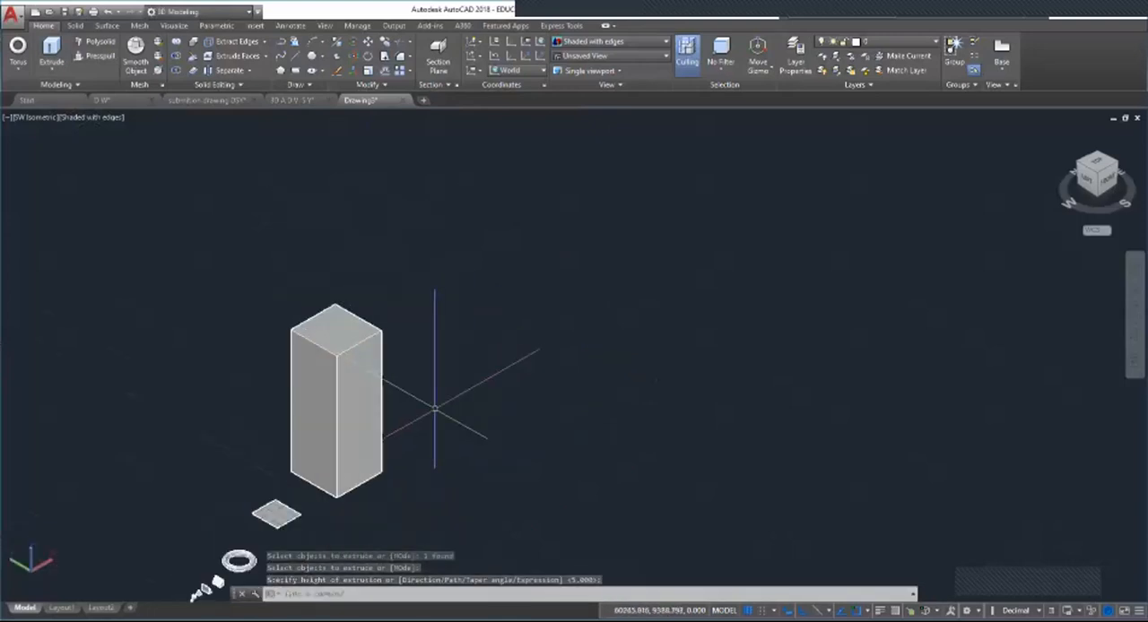
Step: Draw a four-sided outline from separate straight lines on the ground plane beyond the tall block
scroll(560, 356, up, 2)
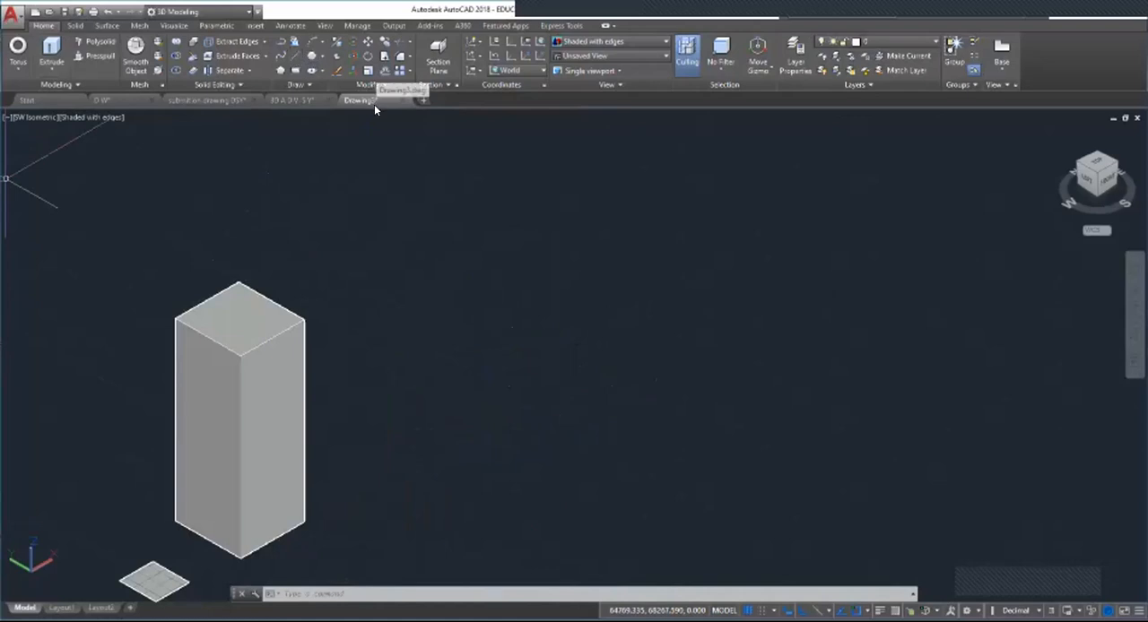
mouse_move(374, 104)
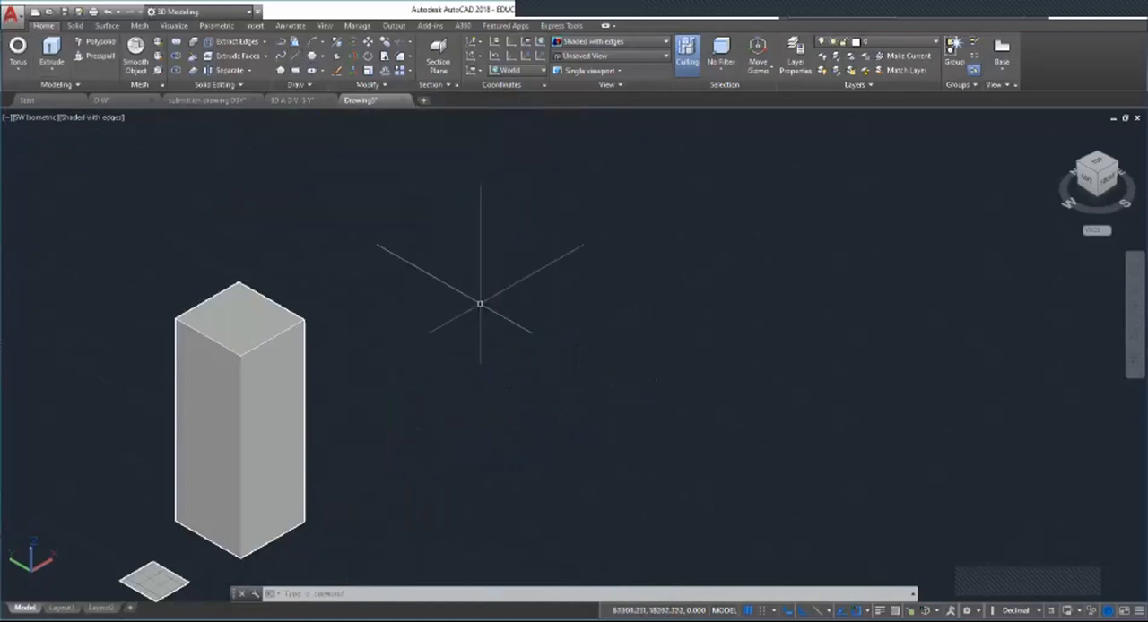
text(l)
key(Return)
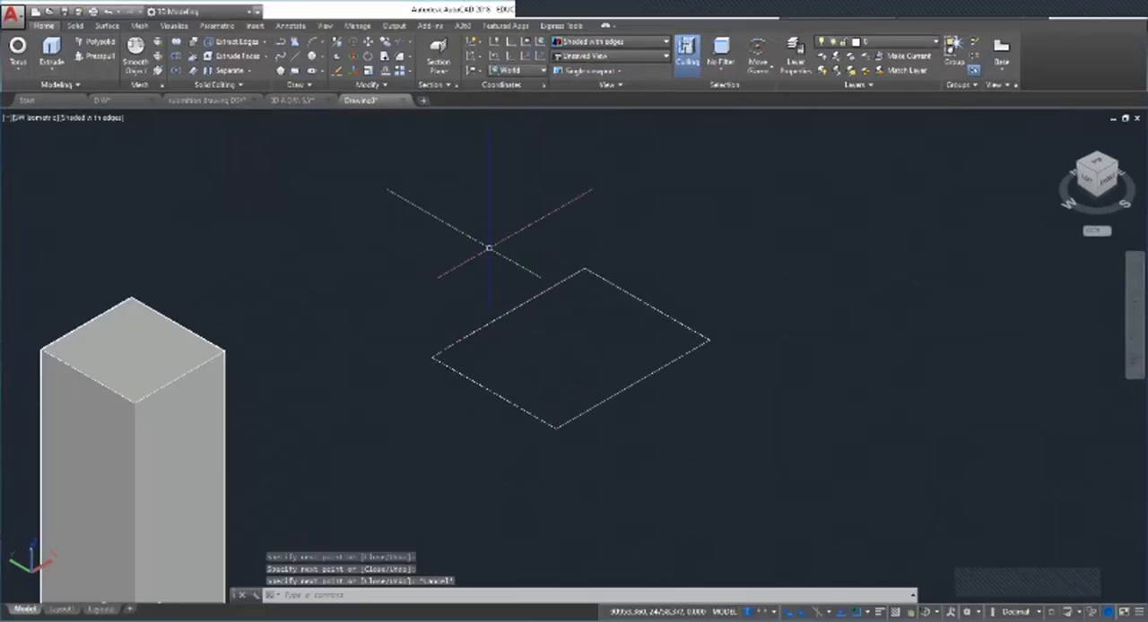
Step: Select the four sides of the line outline one by one to check that they are separate objects, and clear the selection
scroll(502, 296, up, 2)
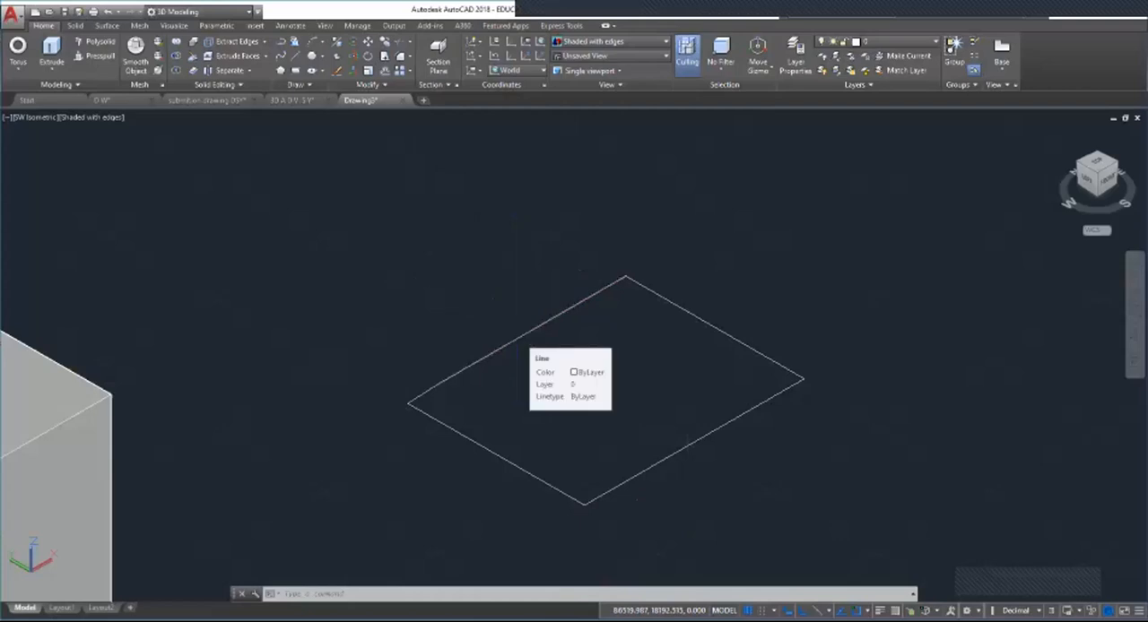
click(526, 334)
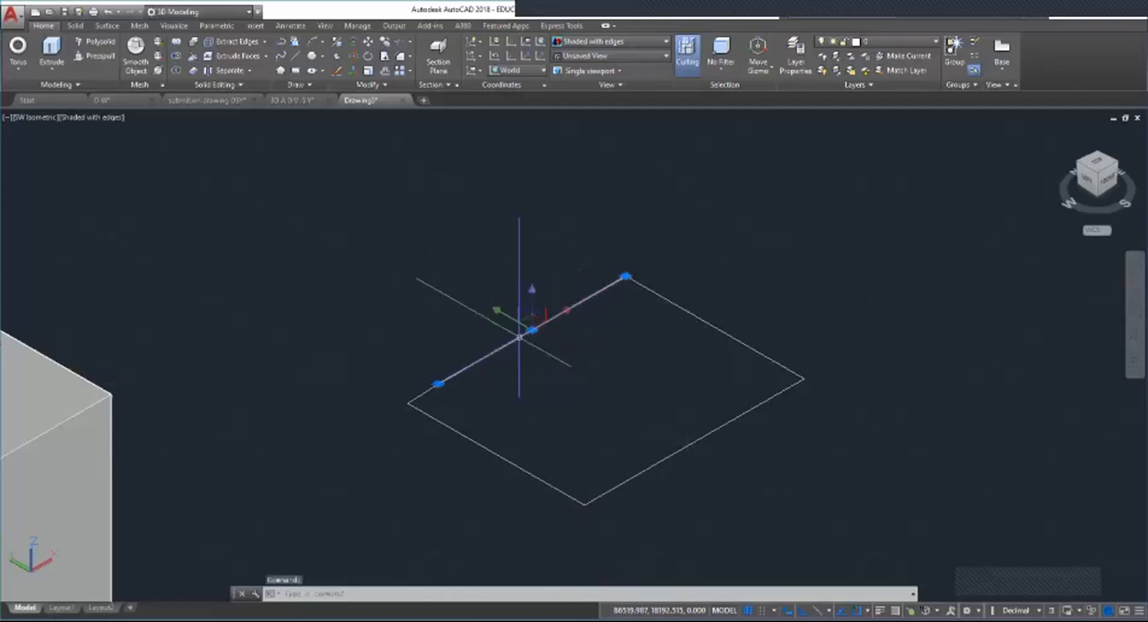
click(692, 315)
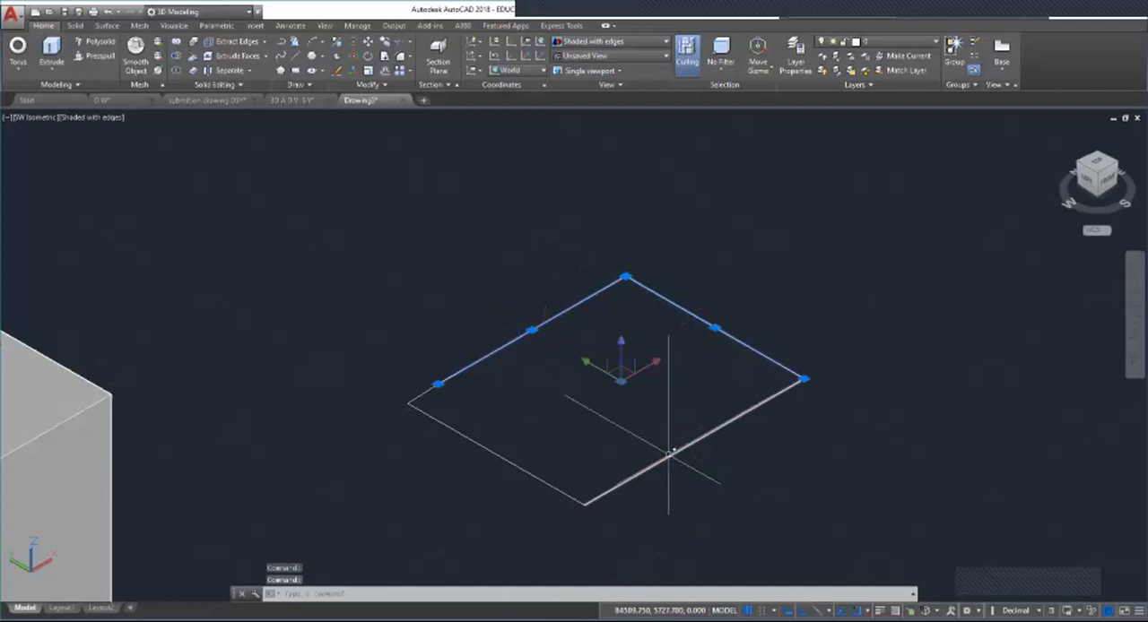
click(668, 453)
click(526, 473)
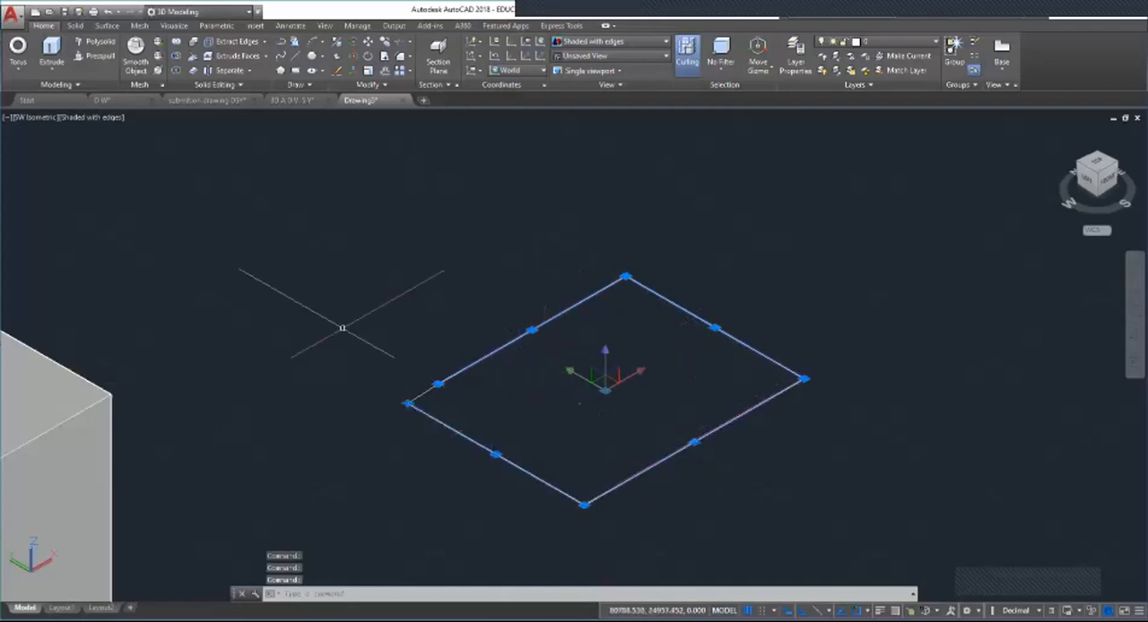
key(Escape)
key(Escape)
key(Escape)
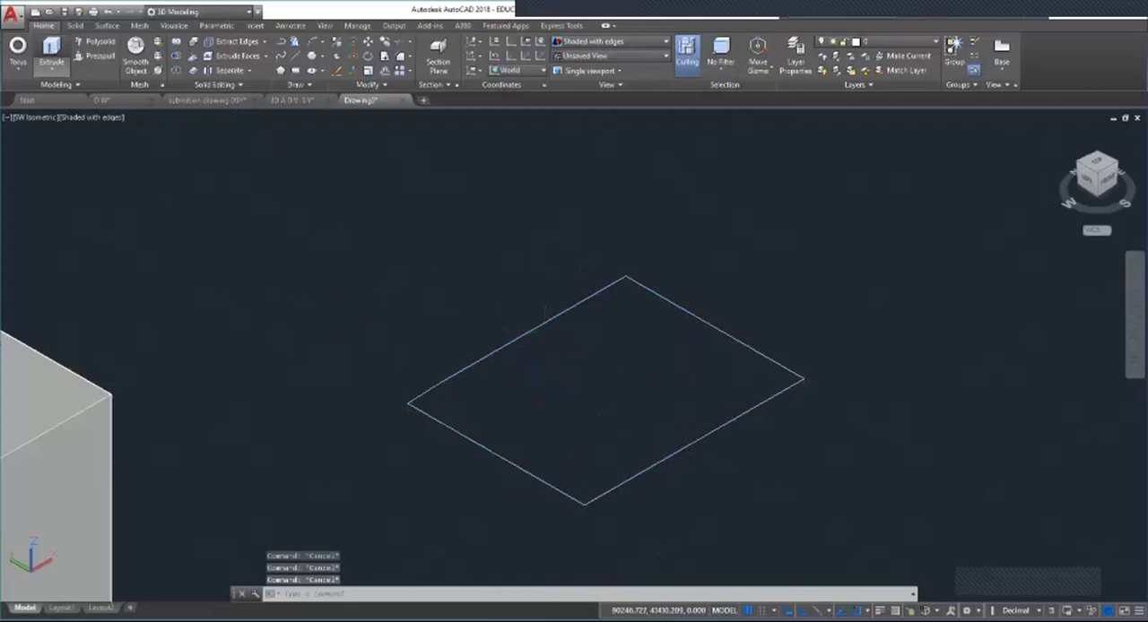
Step: Try to extrude a single side line of the four-sided outline upward on its own
click(51, 53)
click(522, 333)
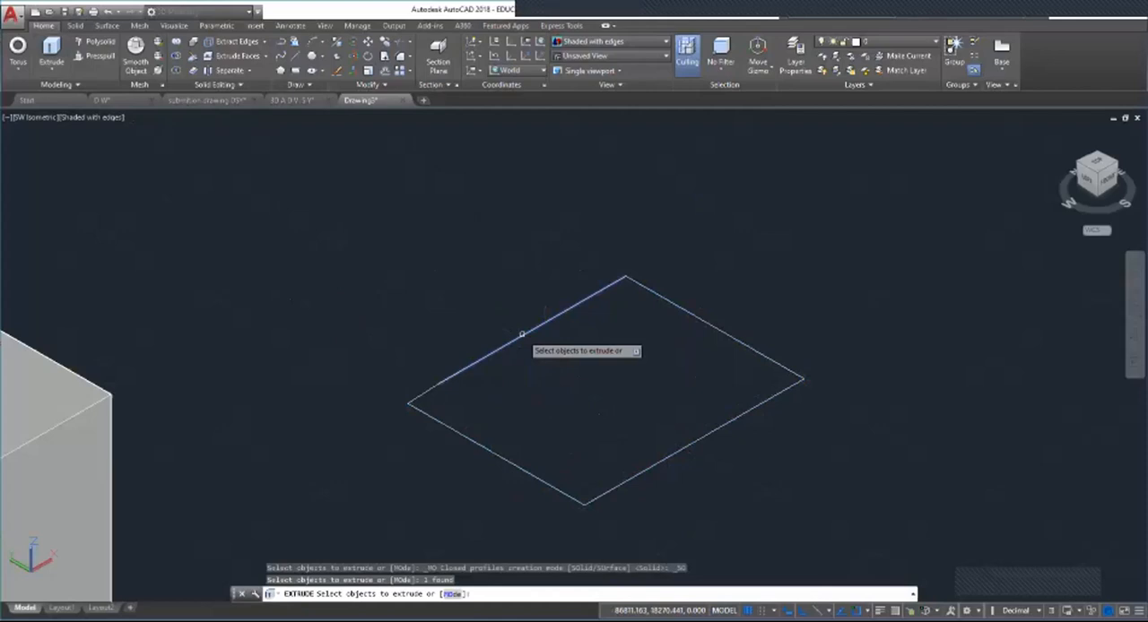
scroll(468, 408, down, 3)
key(Return)
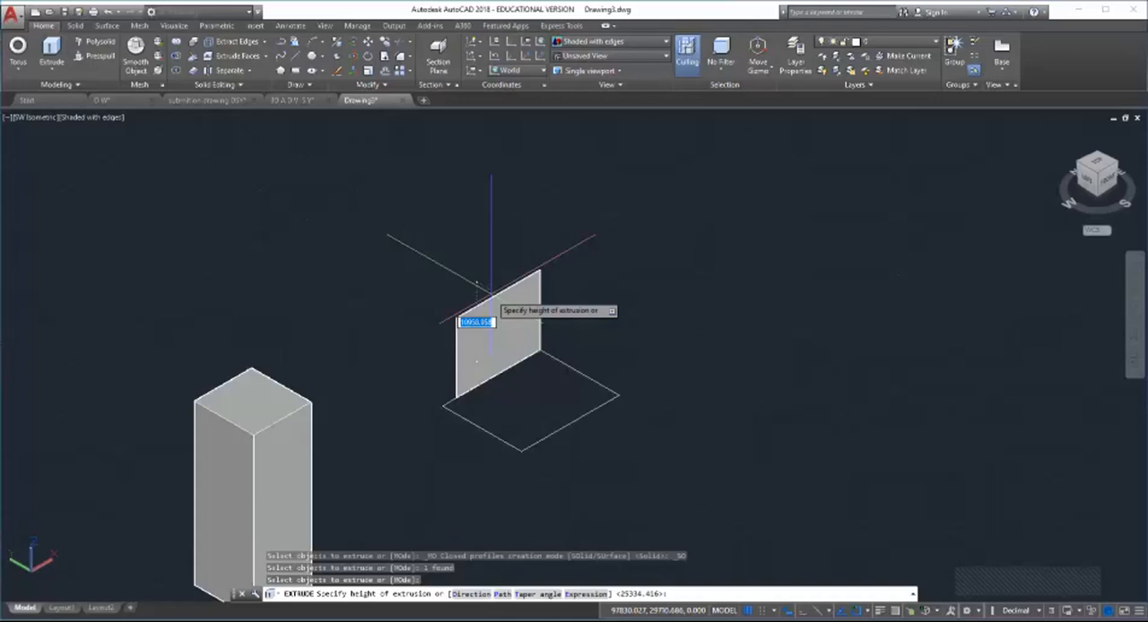
scroll(493, 313, up, 3)
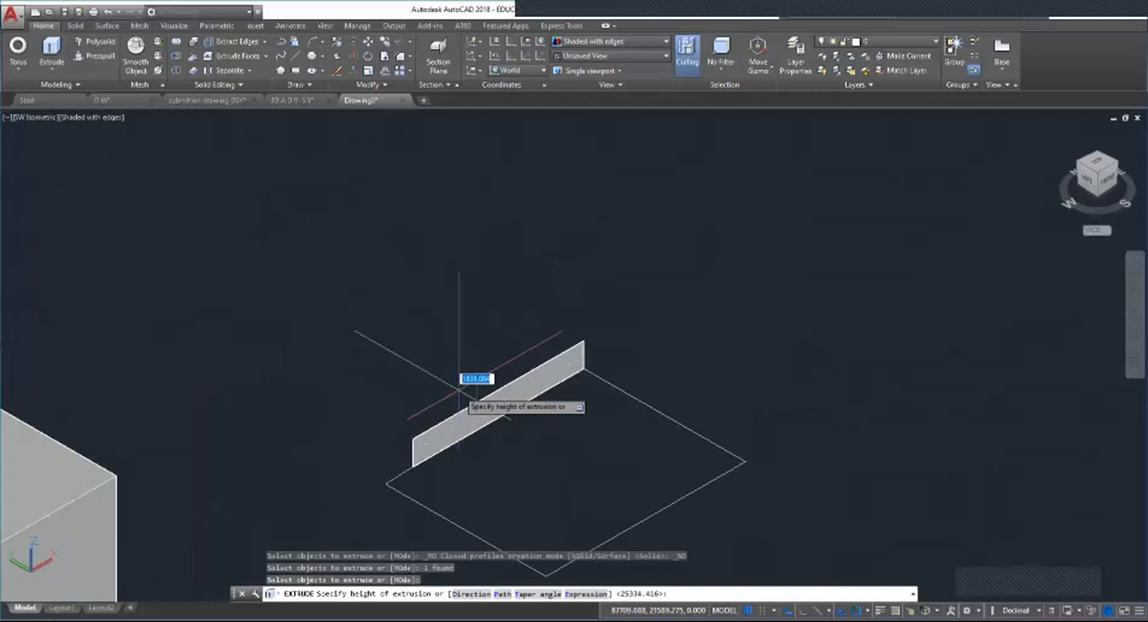
key(Escape)
scroll(500, 248, down, 8)
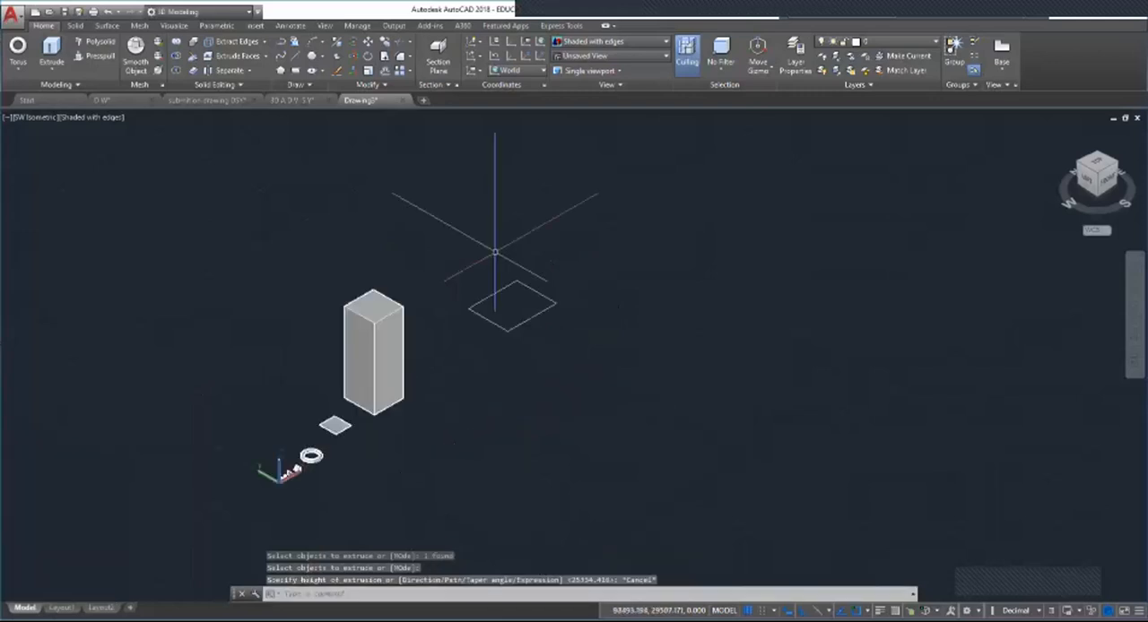
scroll(515, 269, up, 6)
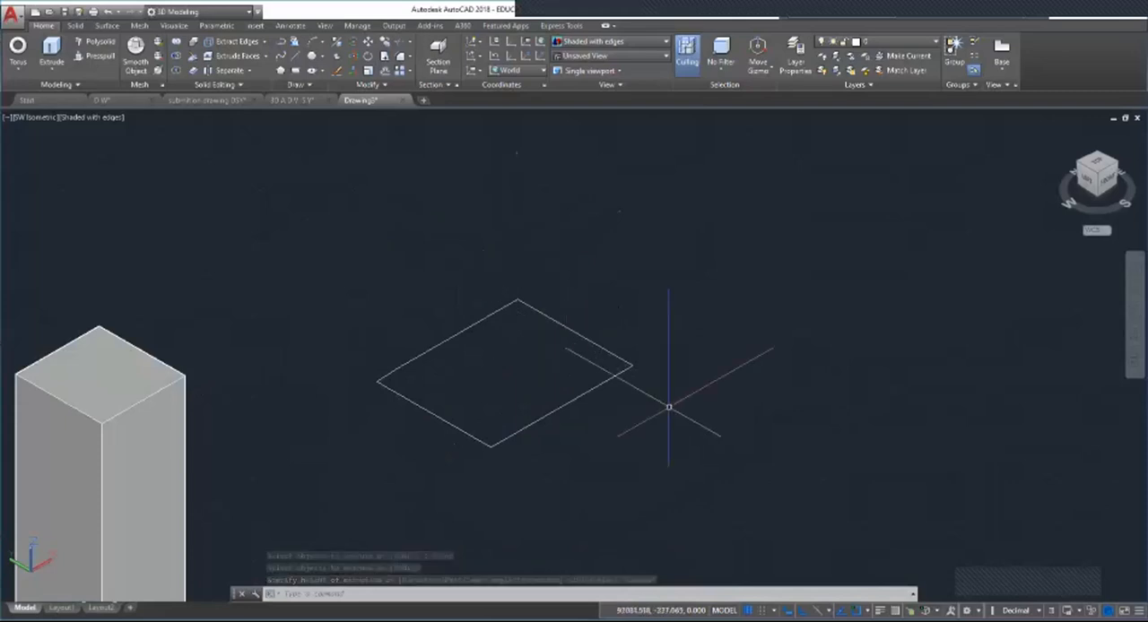
Step: Join all the separate lines of the four-sided outline into a single object
text(jo)
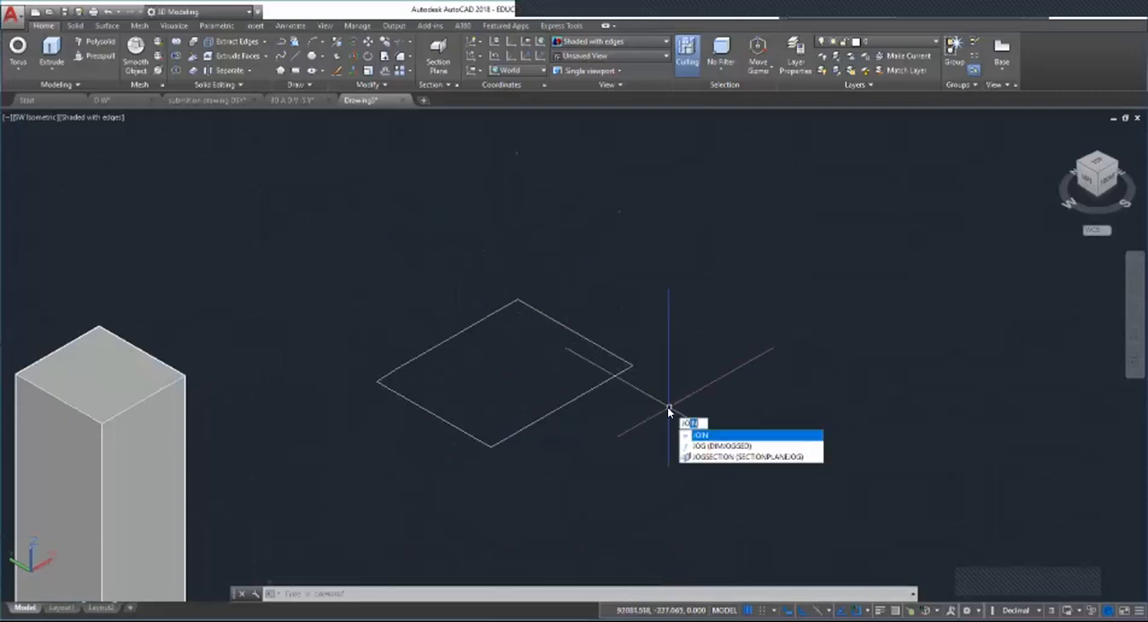
text(in)
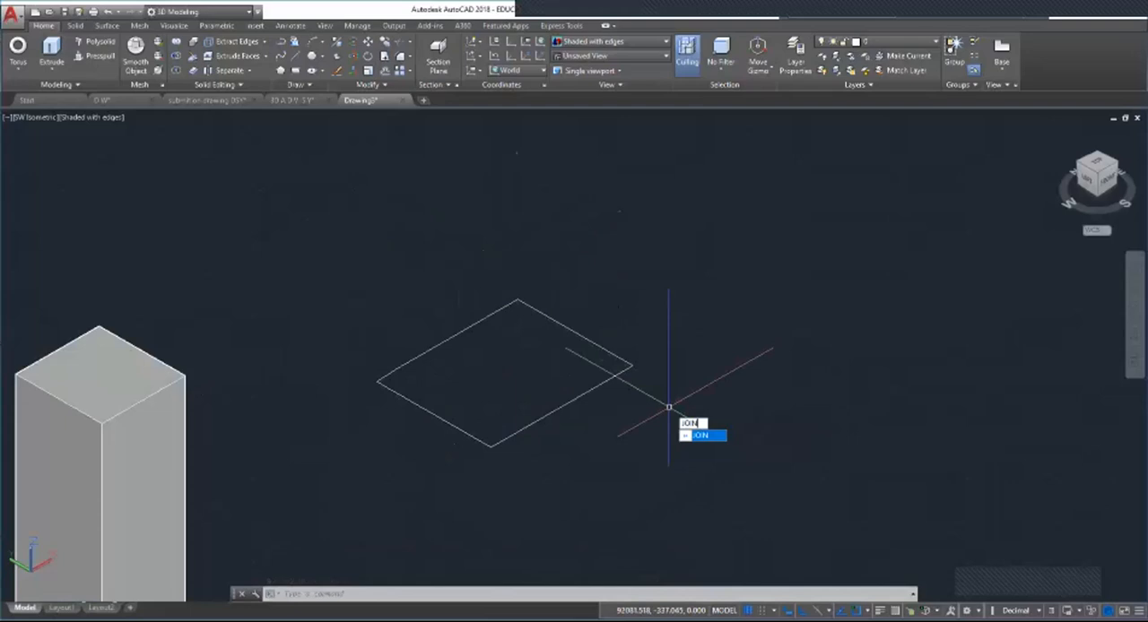
key(Escape)
text(join)
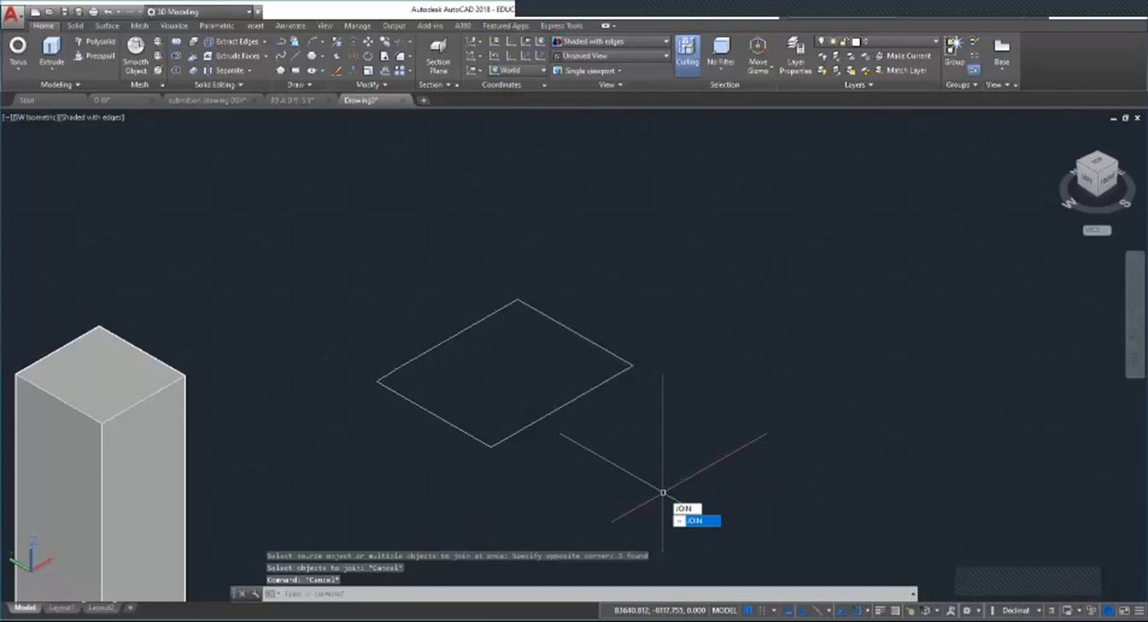
key(Return)
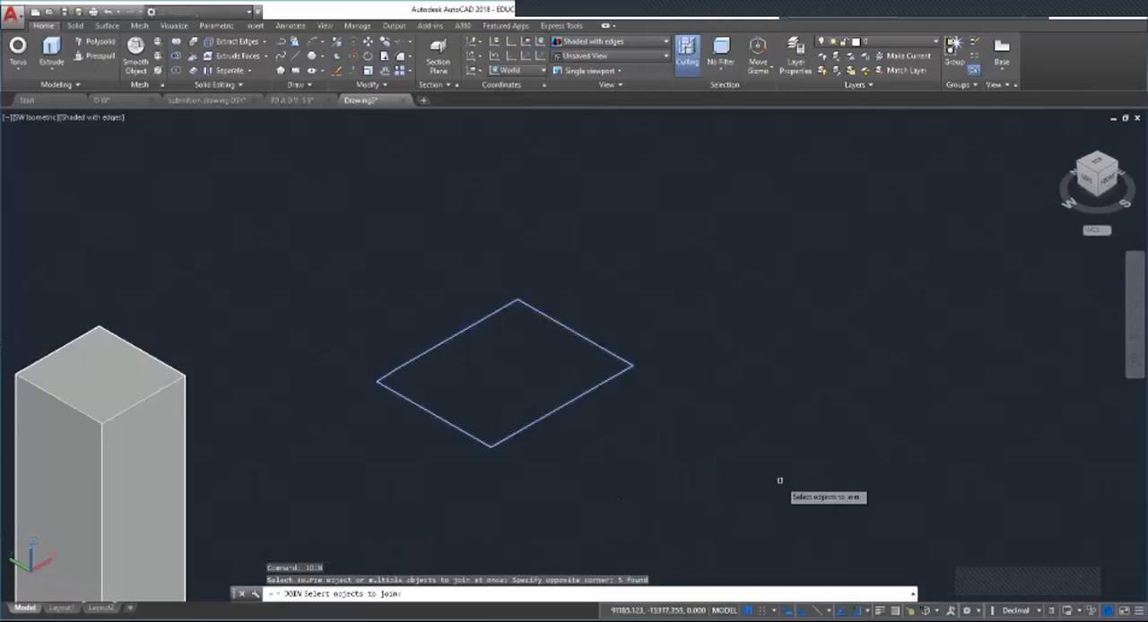
key(Return)
Step: Select the joined outline at different sides to check that it is one object, and clear the selection
click(504, 438)
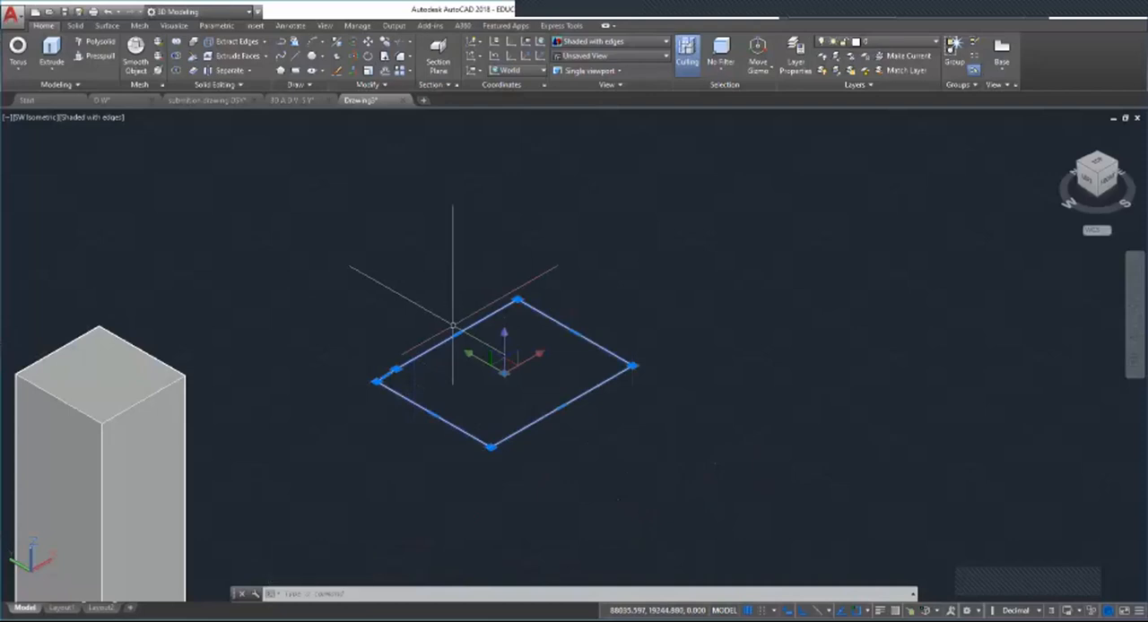
key(Escape)
key(Escape)
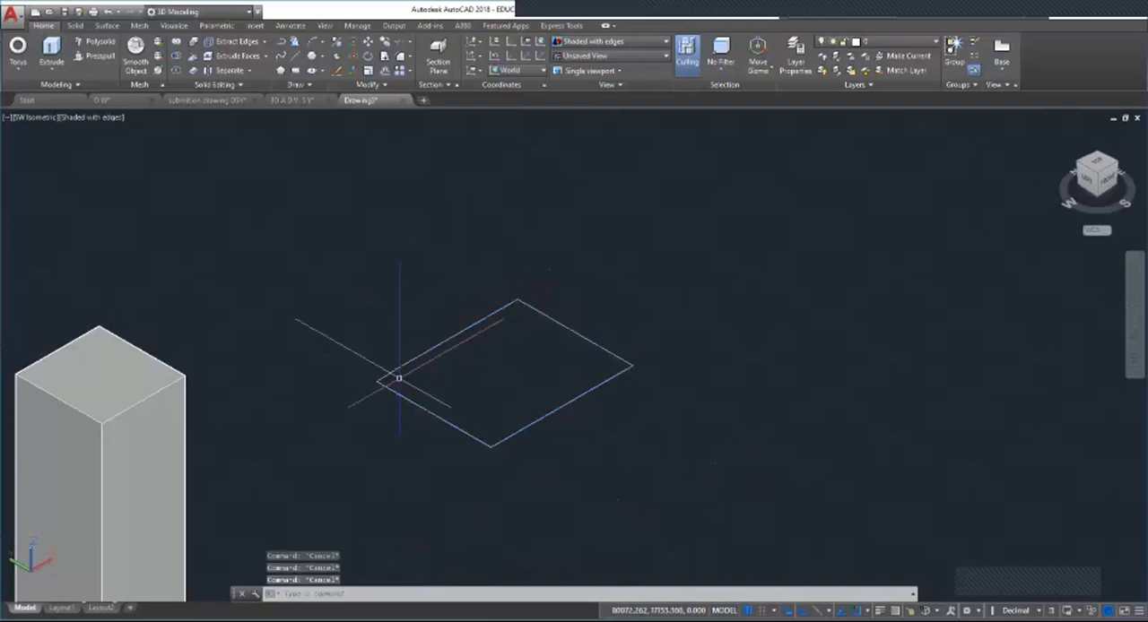
click(386, 374)
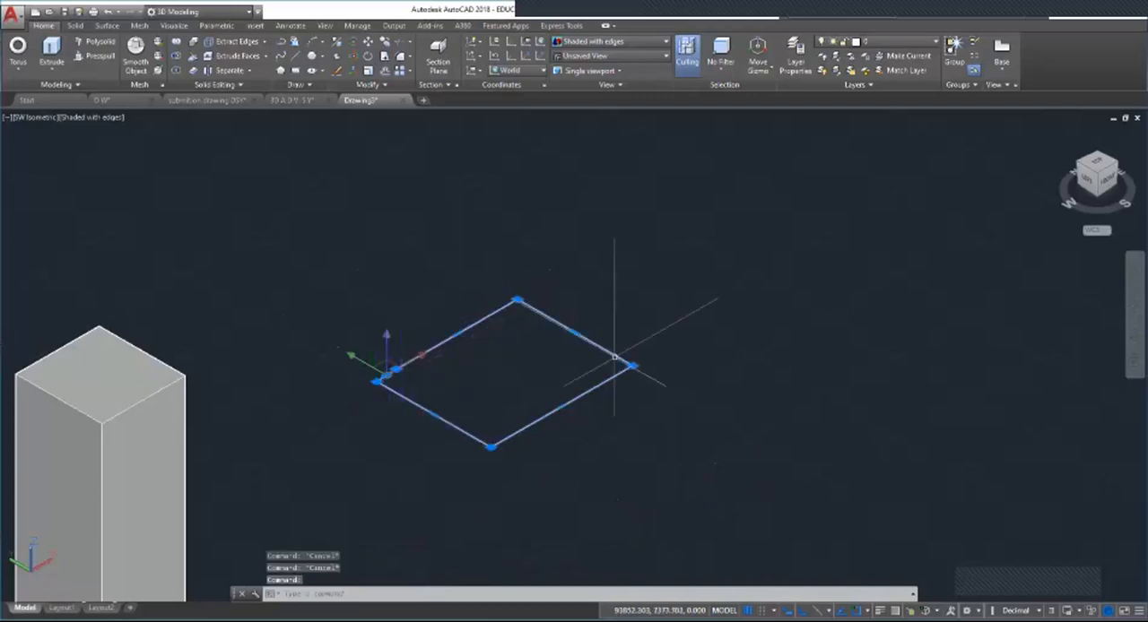
key(Escape)
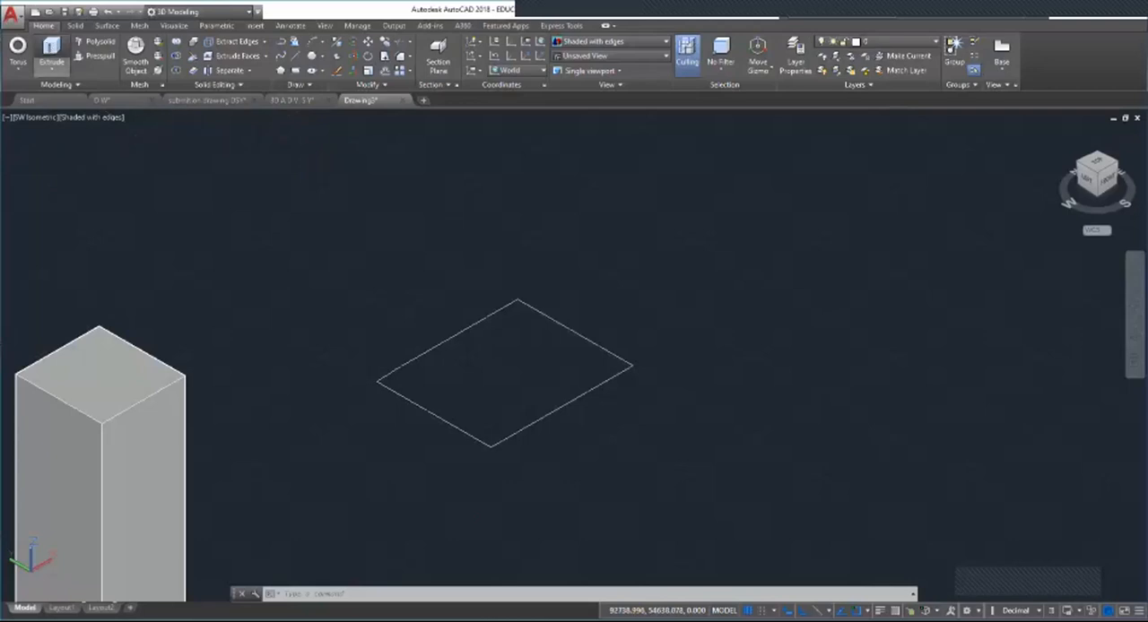
Step: Extrude the joined four-sided outline upward into a solid block beside the tall block
click(52, 50)
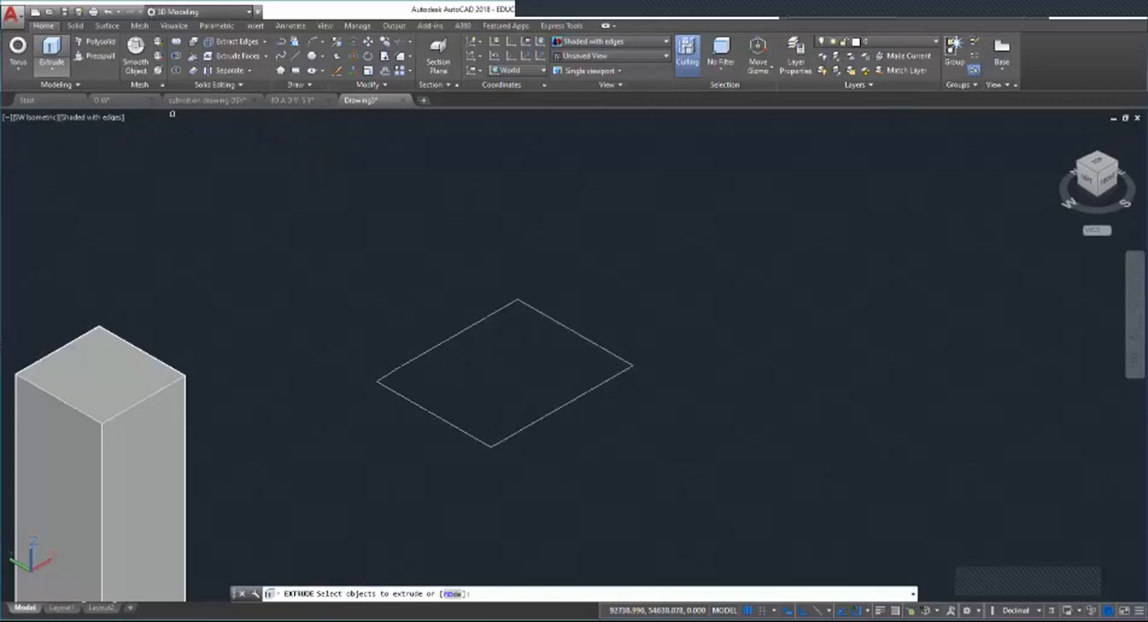
click(440, 344)
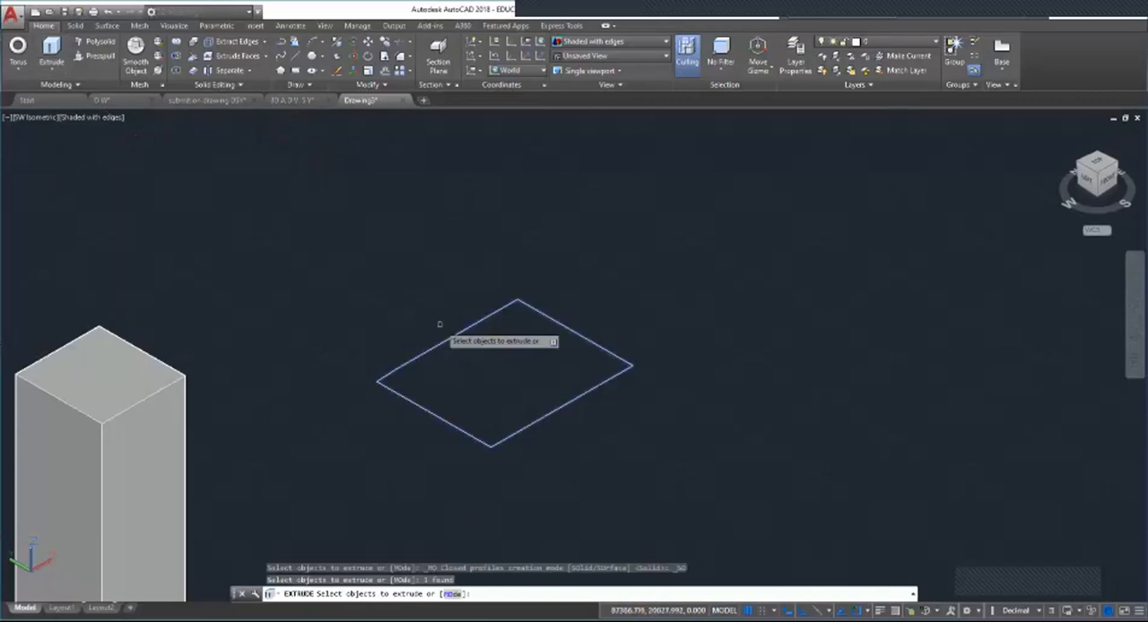
key(Return)
scroll(314, 440, down, 2)
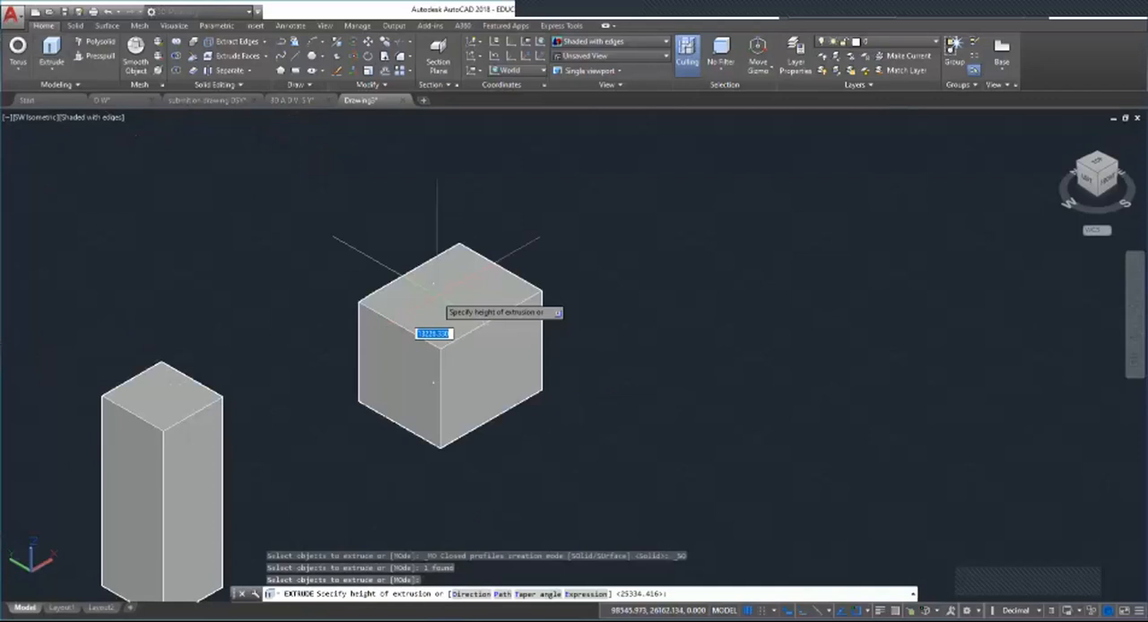
scroll(331, 418, down, 5)
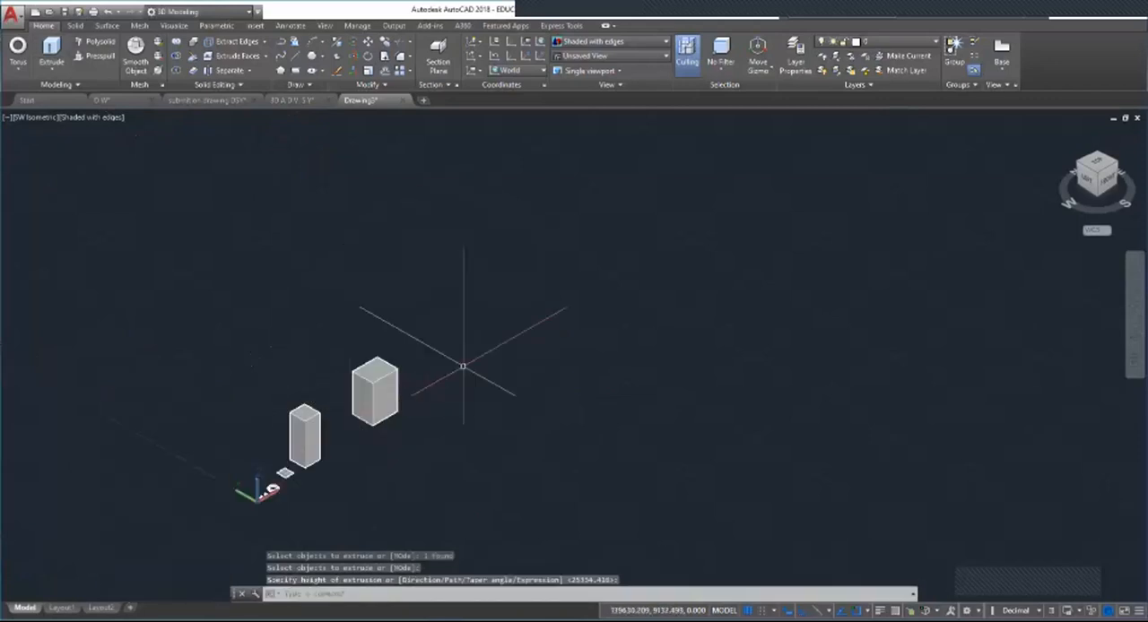
Step: Draw a large circle on the ground plane in the empty area beyond the extruded blocks
scroll(454, 367, up, 5)
scroll(459, 379, down, 2)
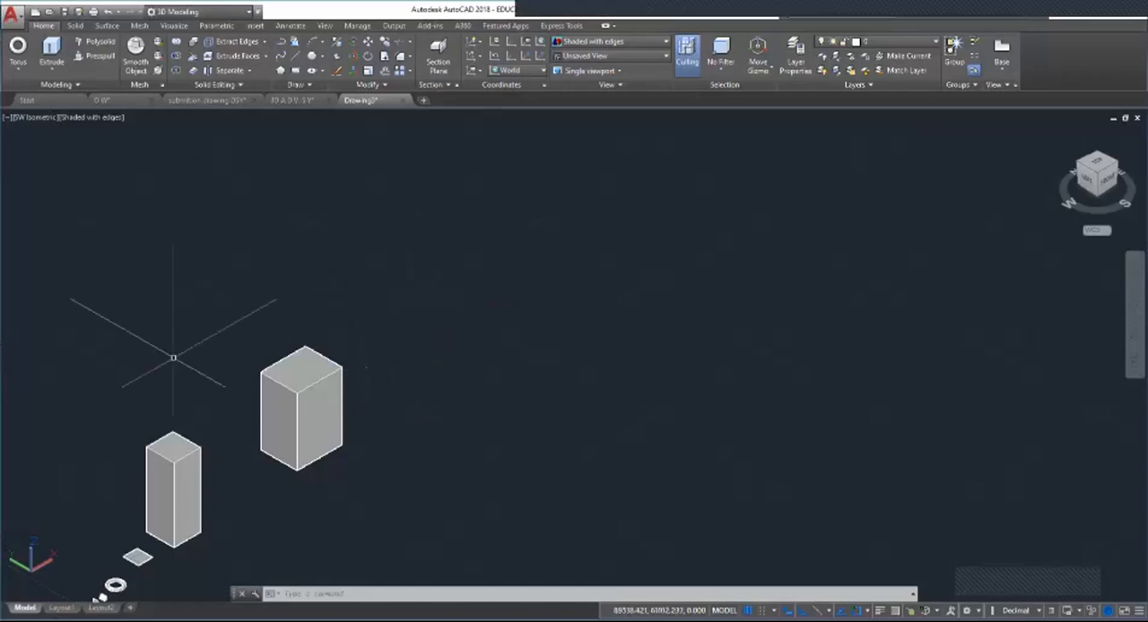
scroll(172, 359, down, 5)
scroll(197, 355, up, 8)
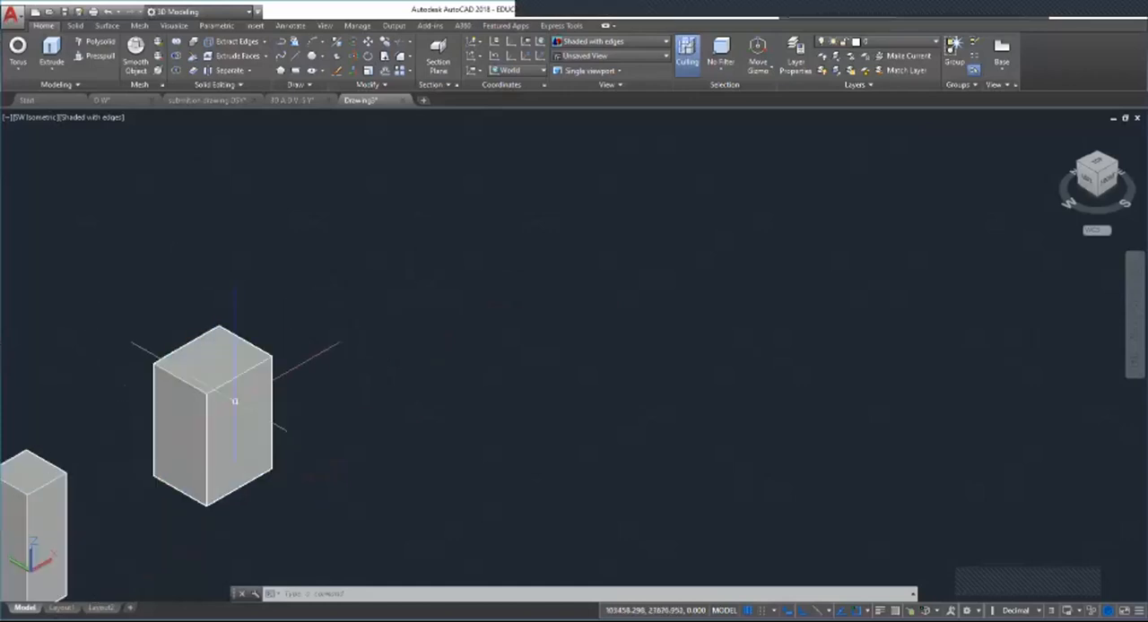
scroll(307, 348, down, 4)
scroll(320, 335, up, 5)
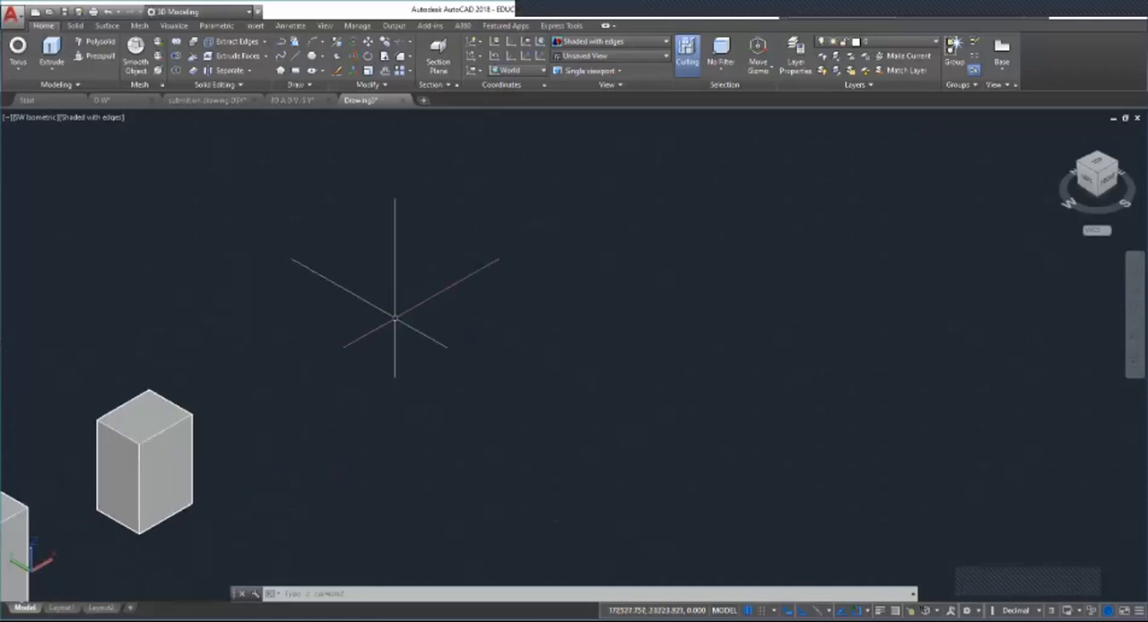
click(48, 67)
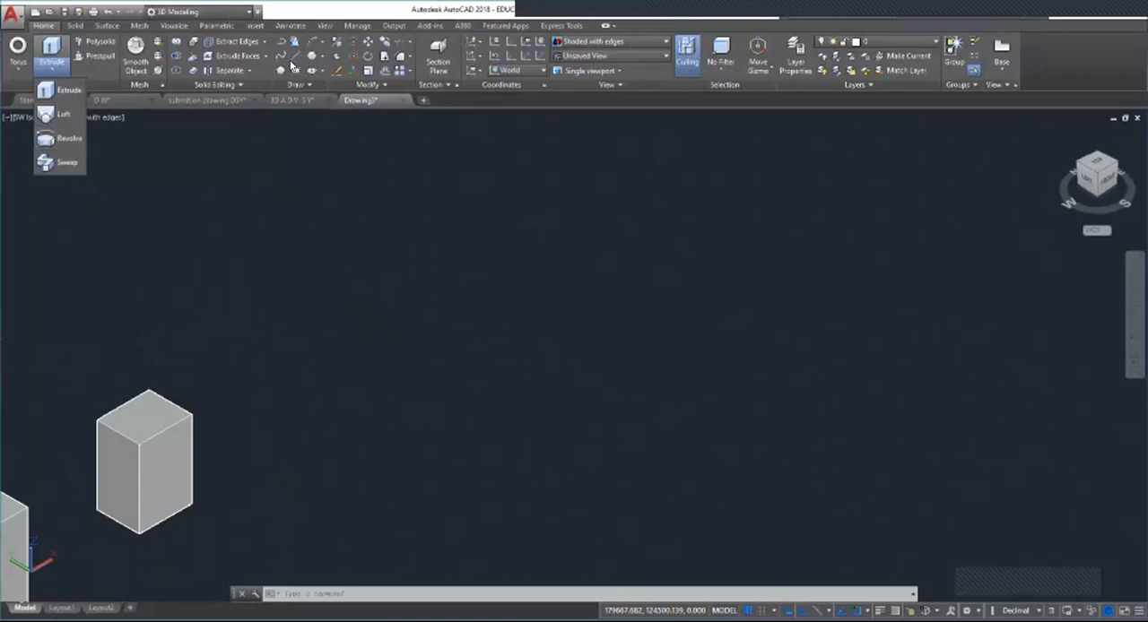
click(312, 58)
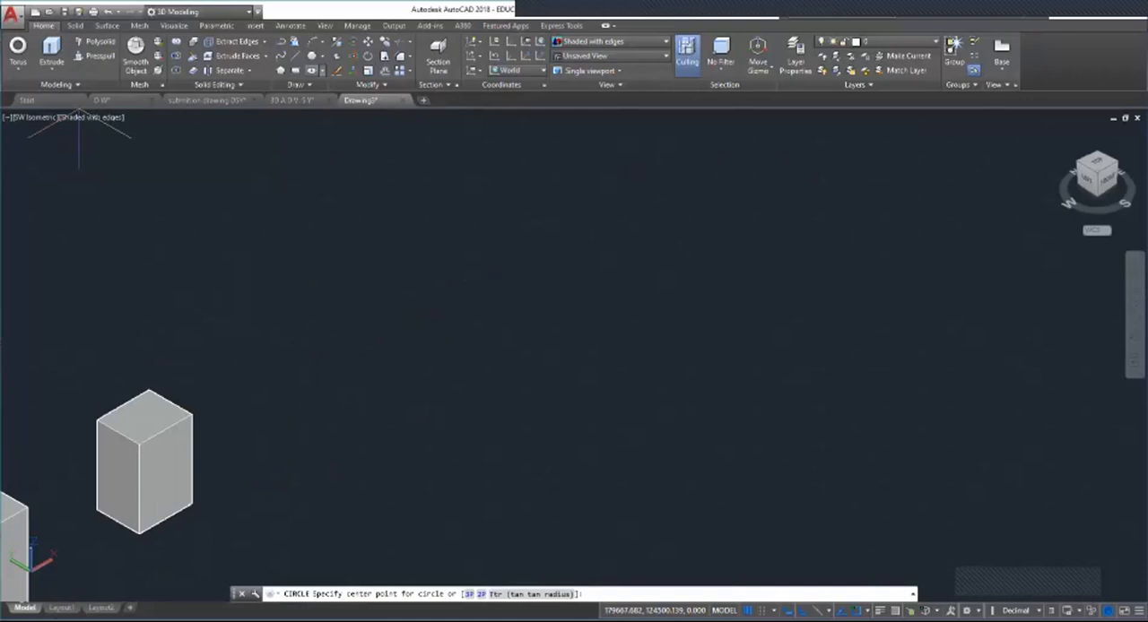
click(437, 321)
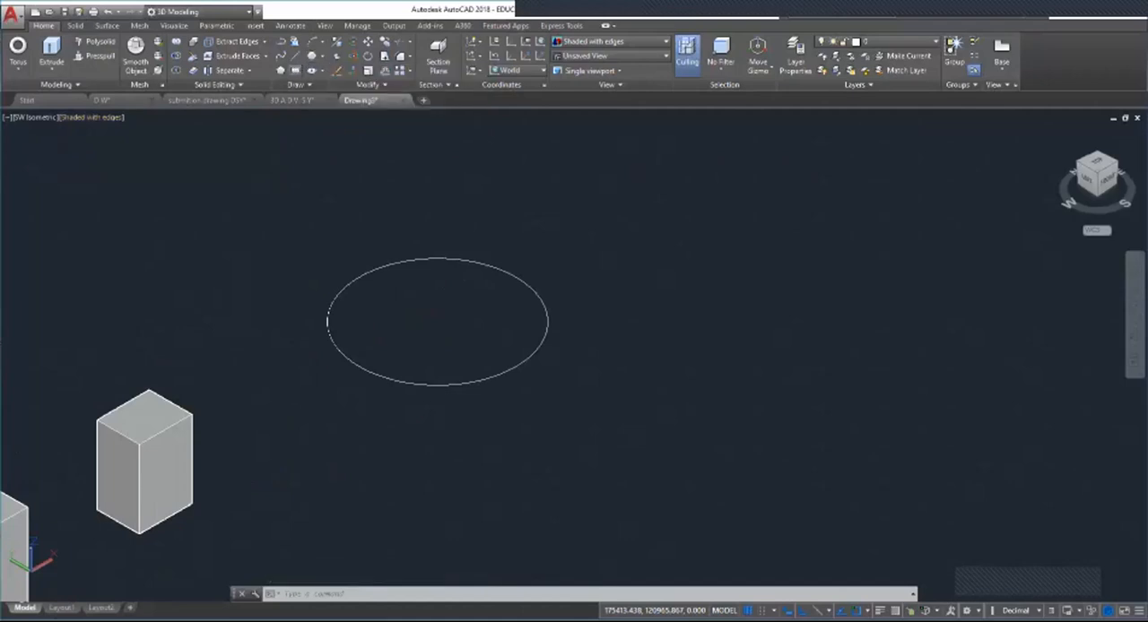
Step: Draw a rectangle inside the circle and move it straight up so it sits above the circle
click(295, 70)
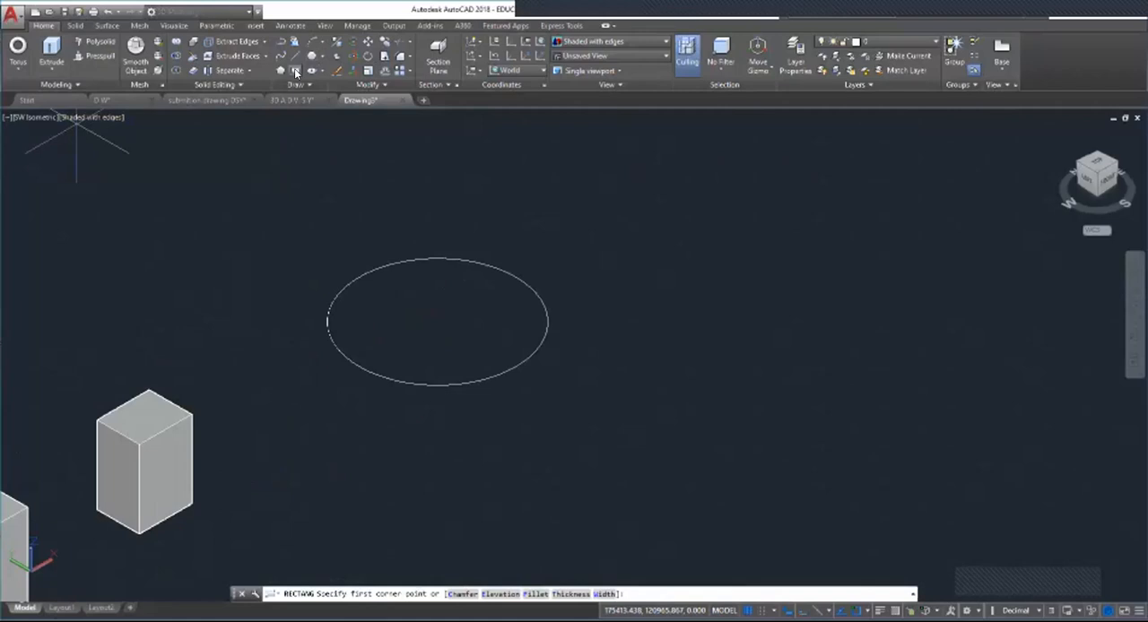
key(Escape)
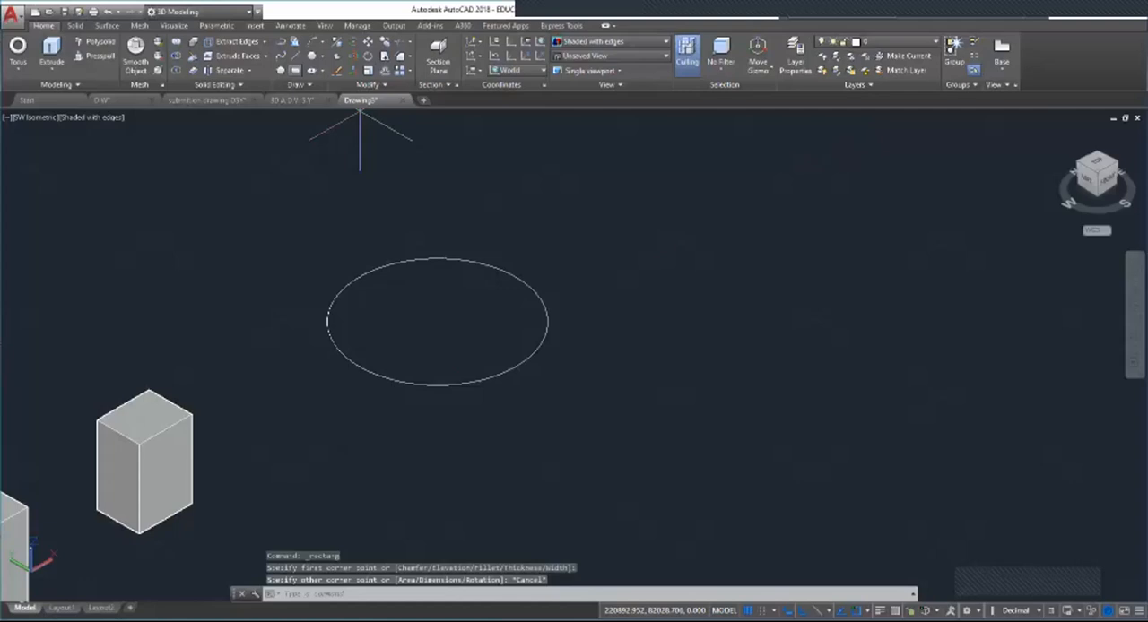
key(Return)
click(404, 273)
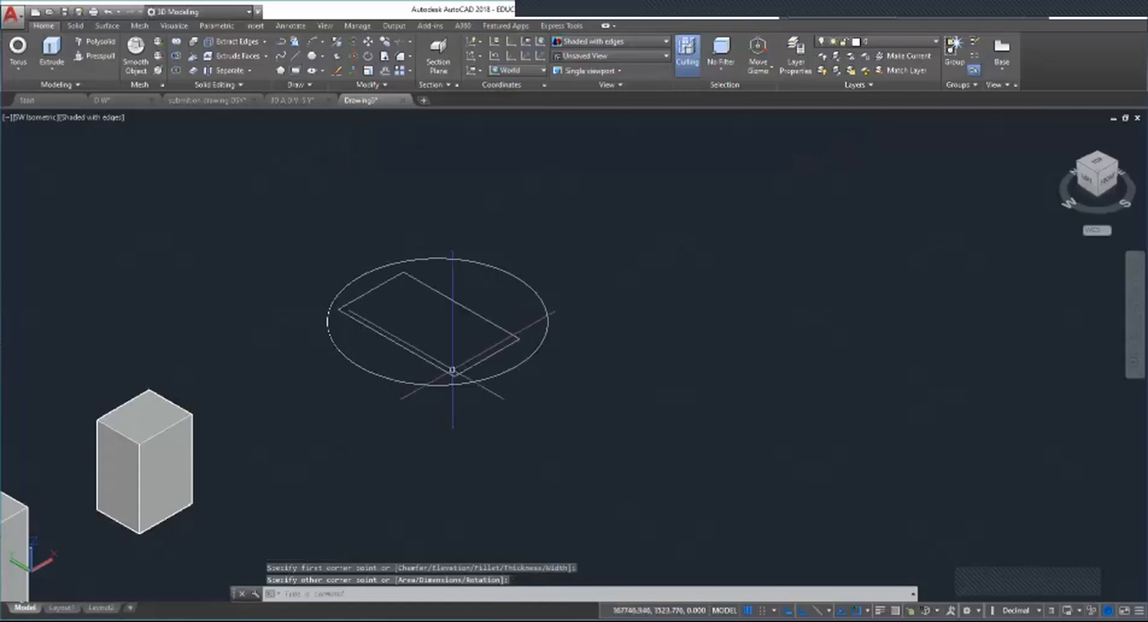
click(452, 369)
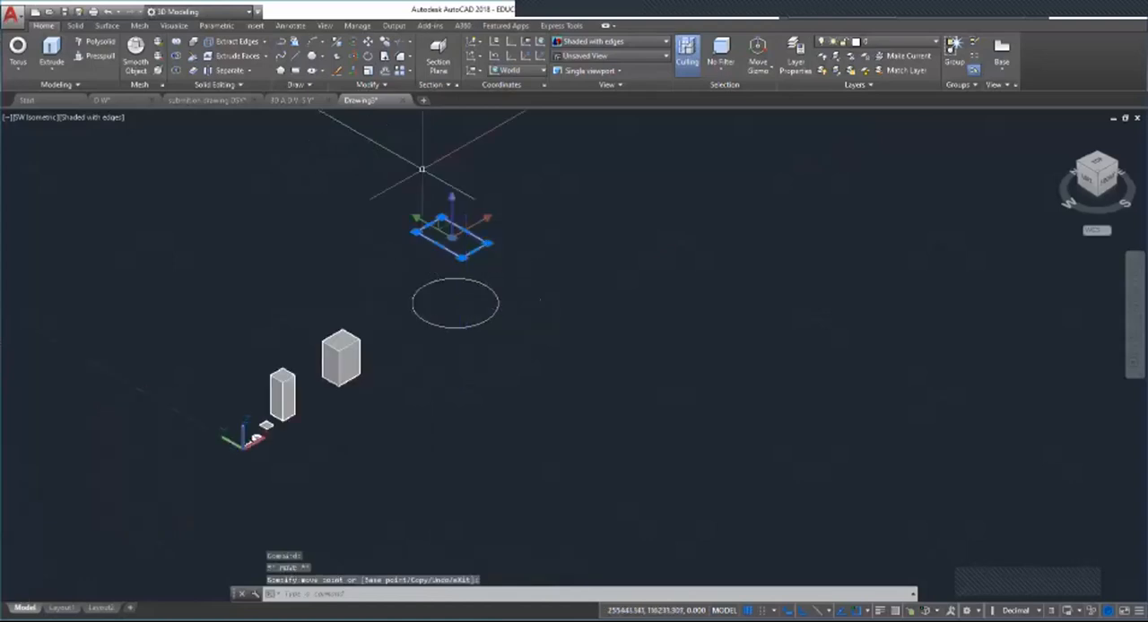
key(Escape)
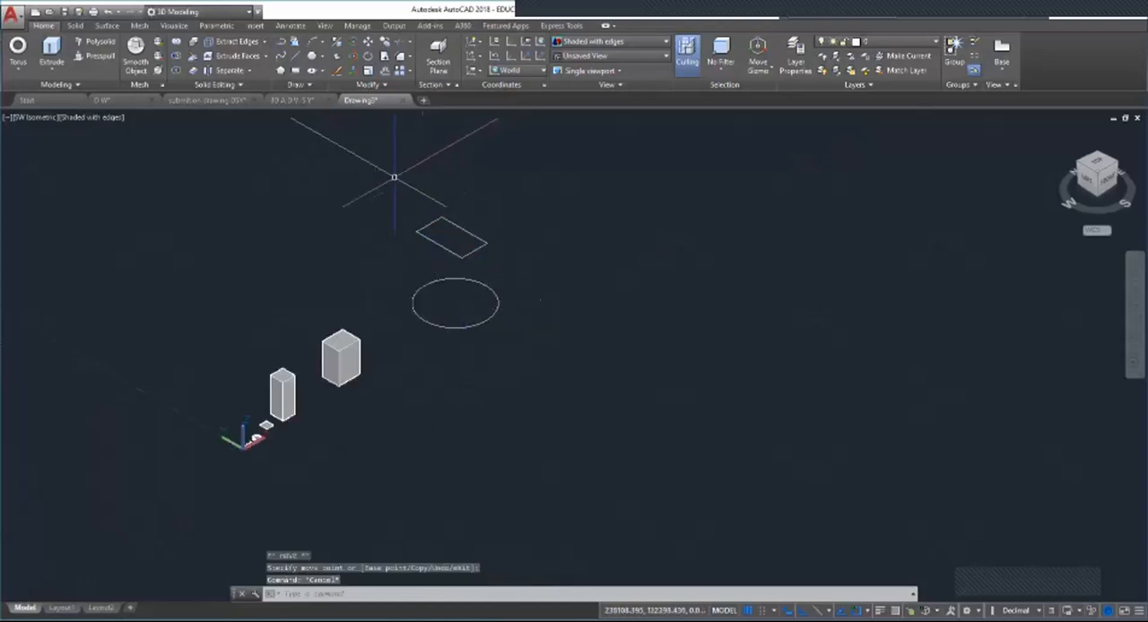
Step: Loft a solid between the circle and the raised rectangle using the Cross sections only option
scroll(421, 231, up, 2)
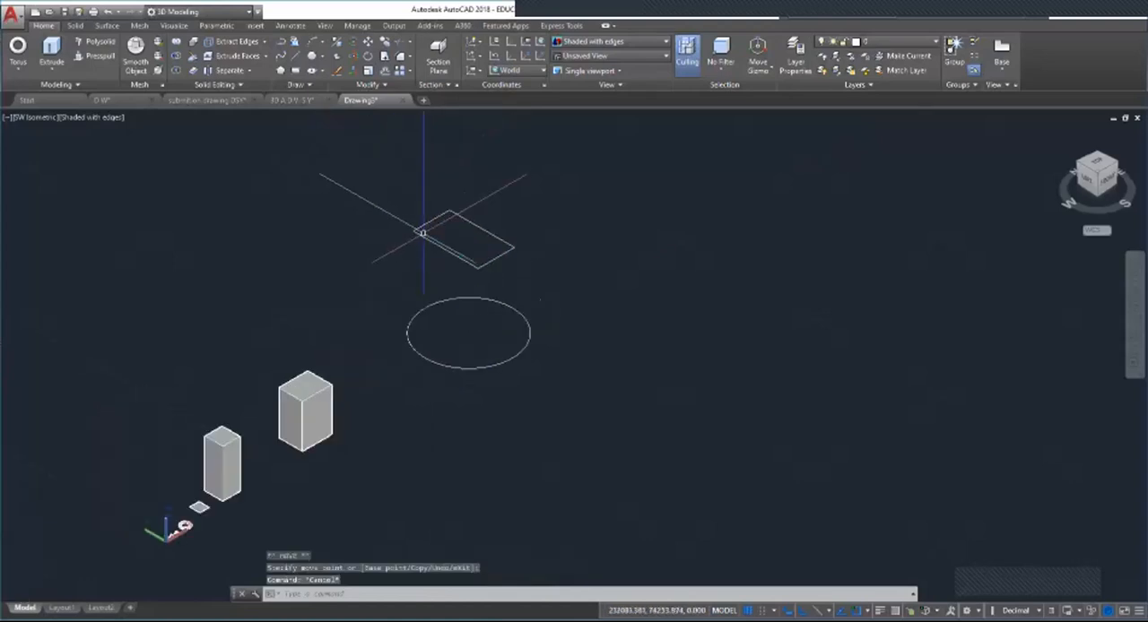
click(51, 68)
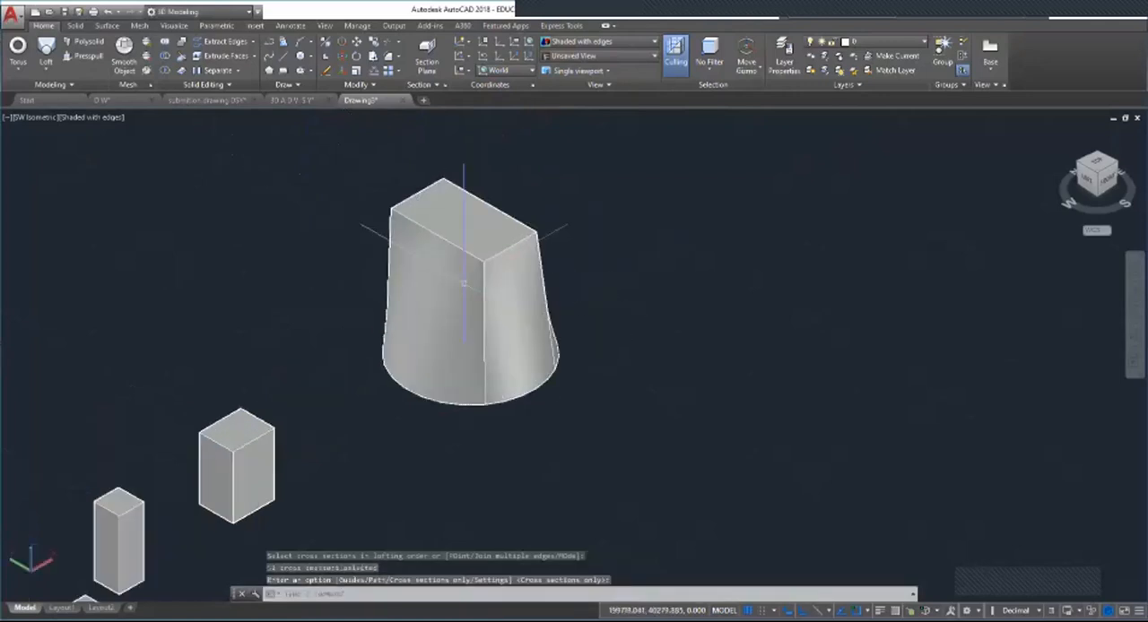
scroll(453, 300, up, 5)
scroll(453, 305, down, 5)
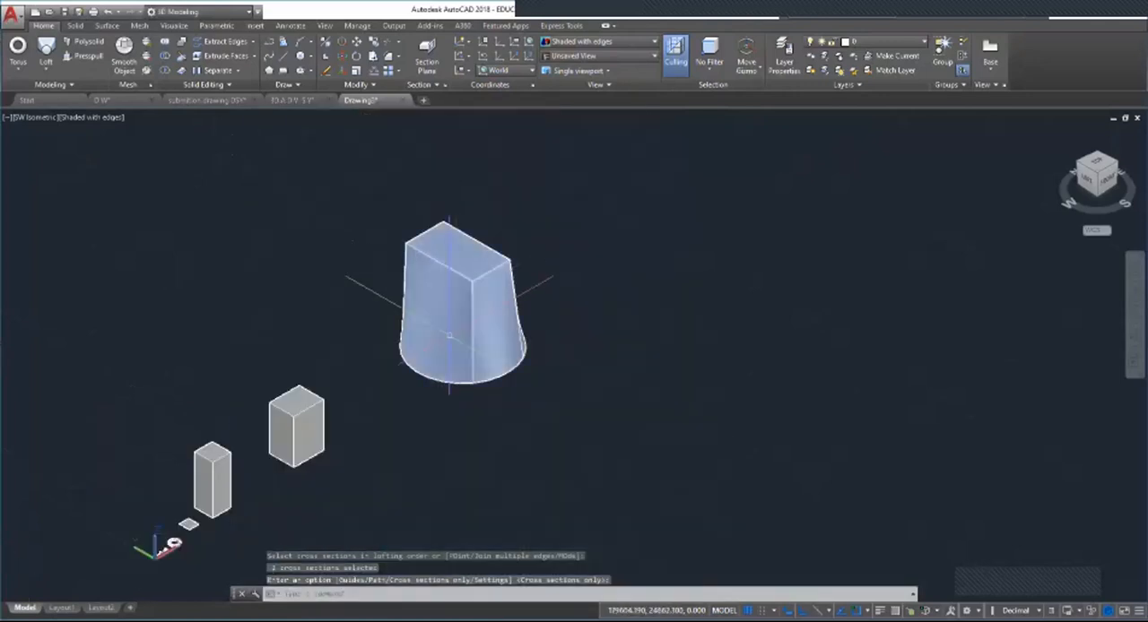
key(Return)
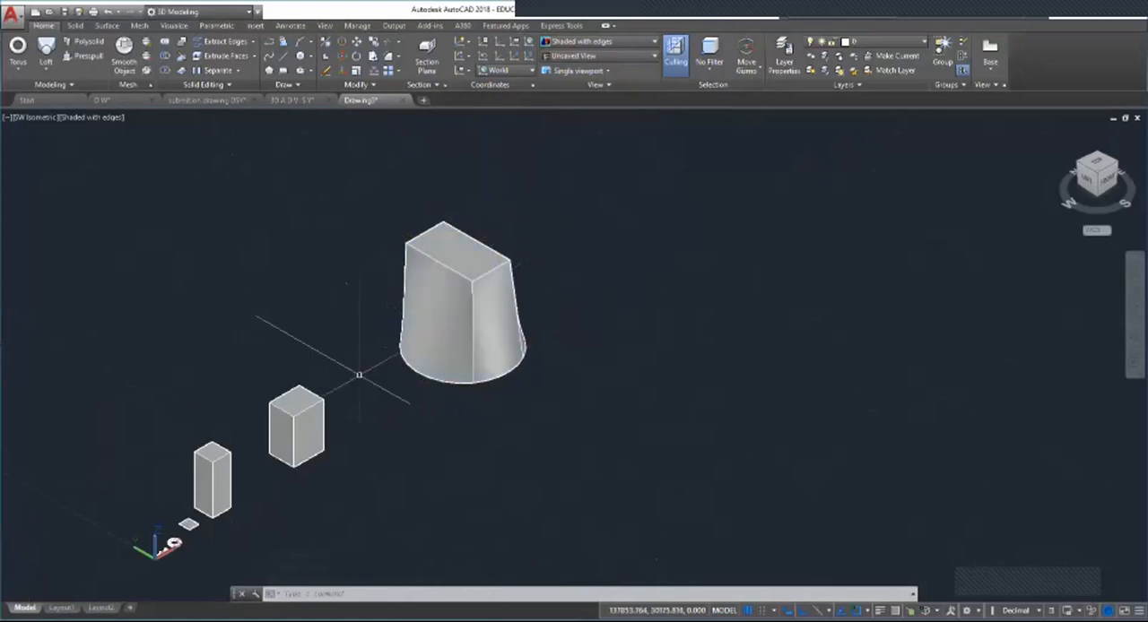
Step: Draw three concentric circles of decreasing size on the ground plane in the empty area beyond the lofted solid
scroll(352, 360, down, 3)
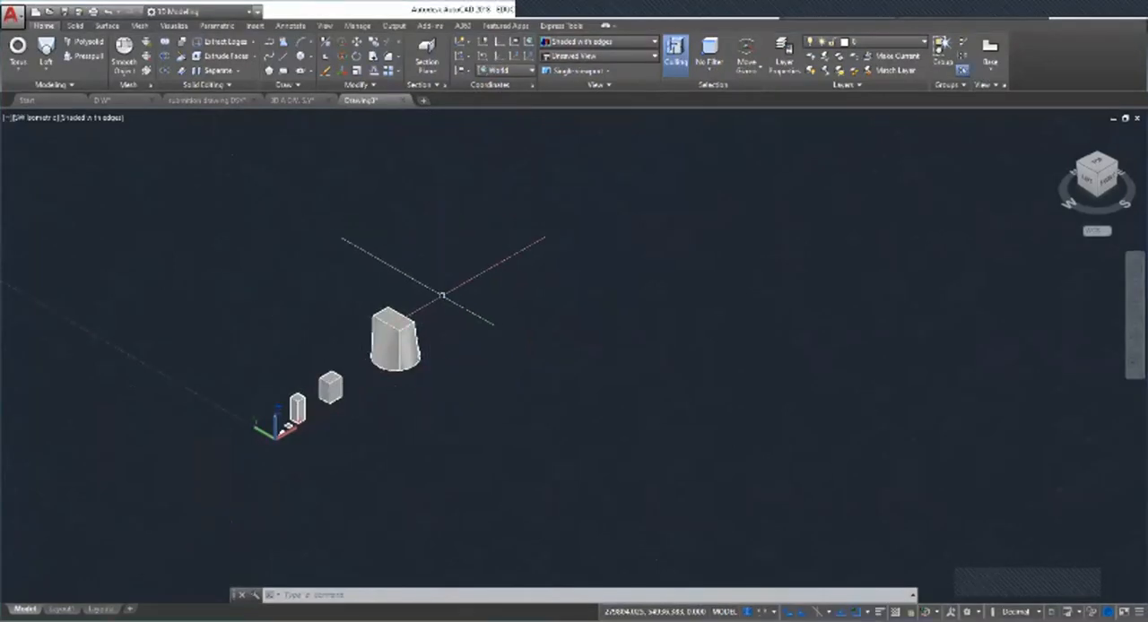
scroll(442, 296, up, 3)
scroll(528, 337, up, 3)
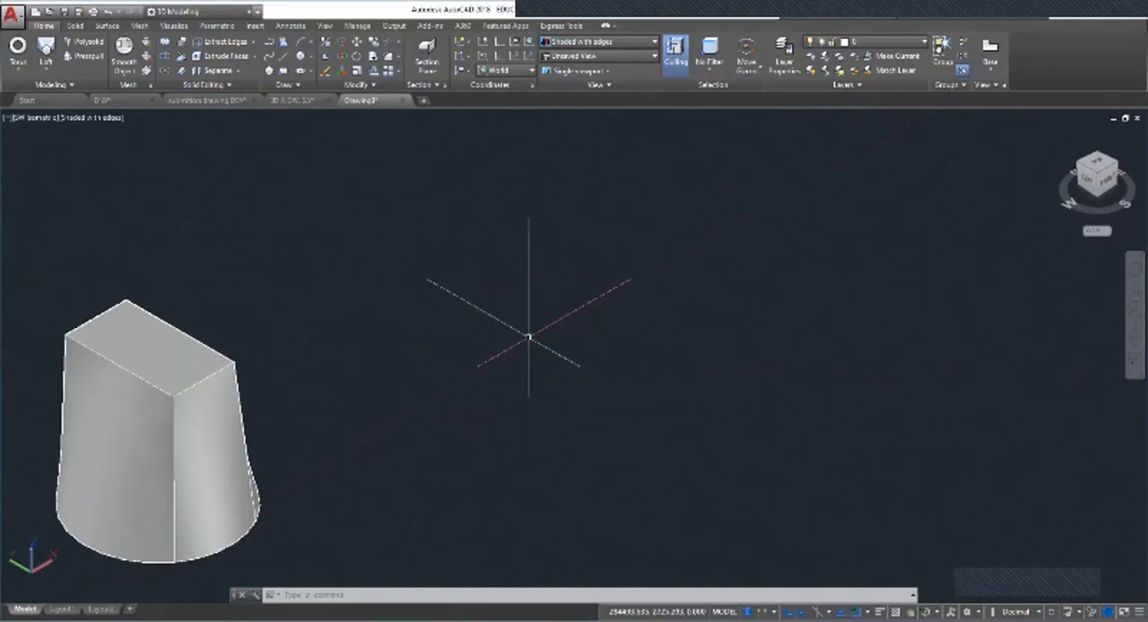
click(310, 63)
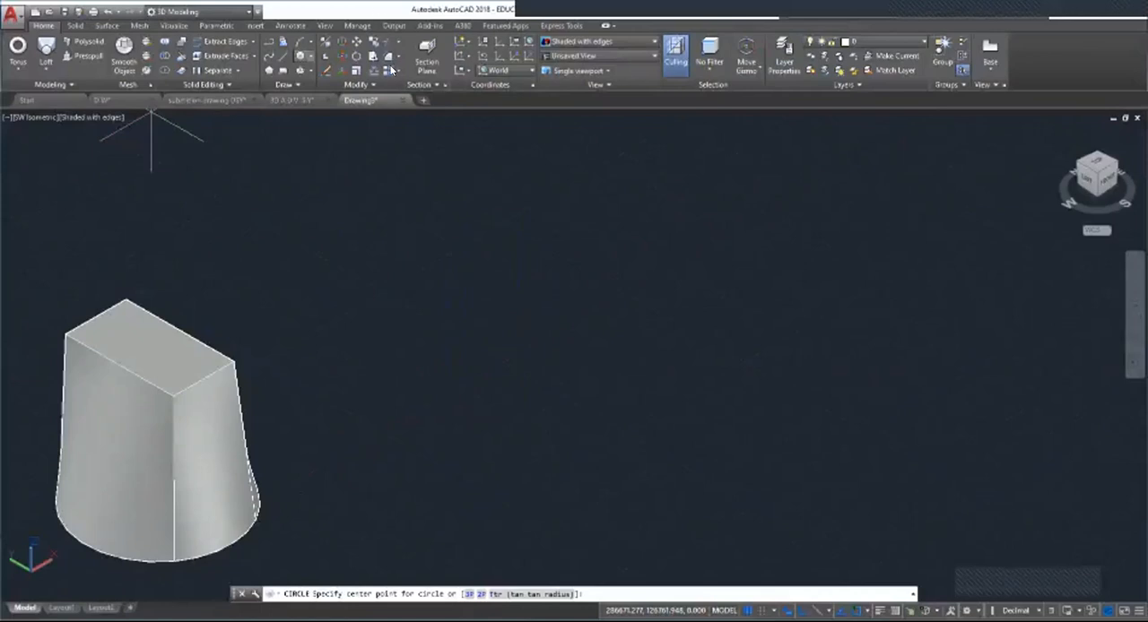
click(440, 313)
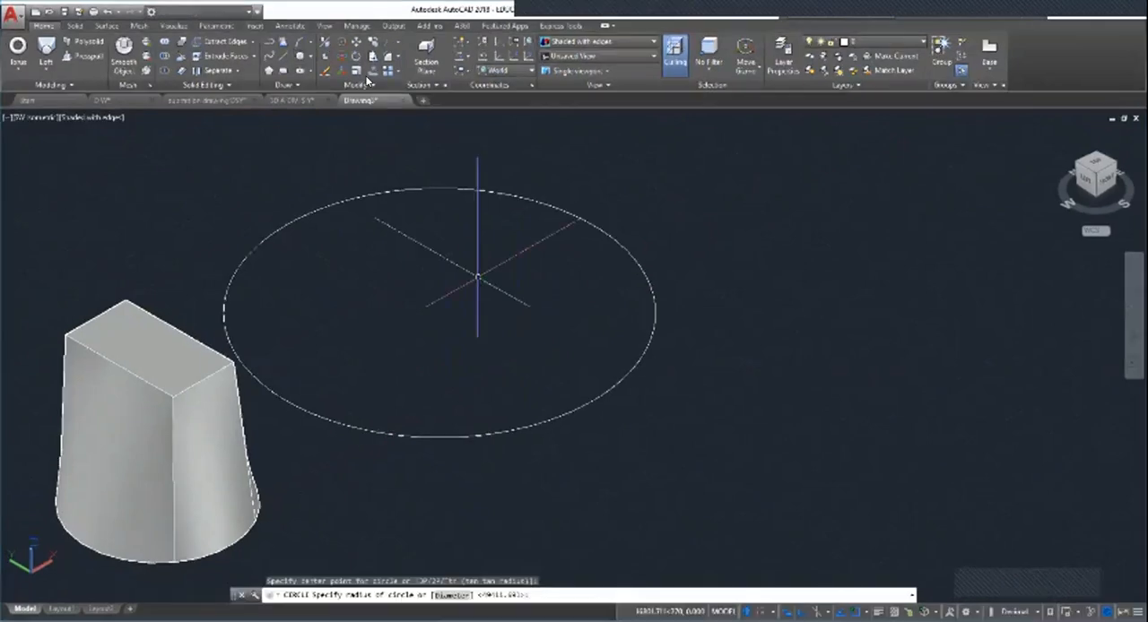
key(Escape)
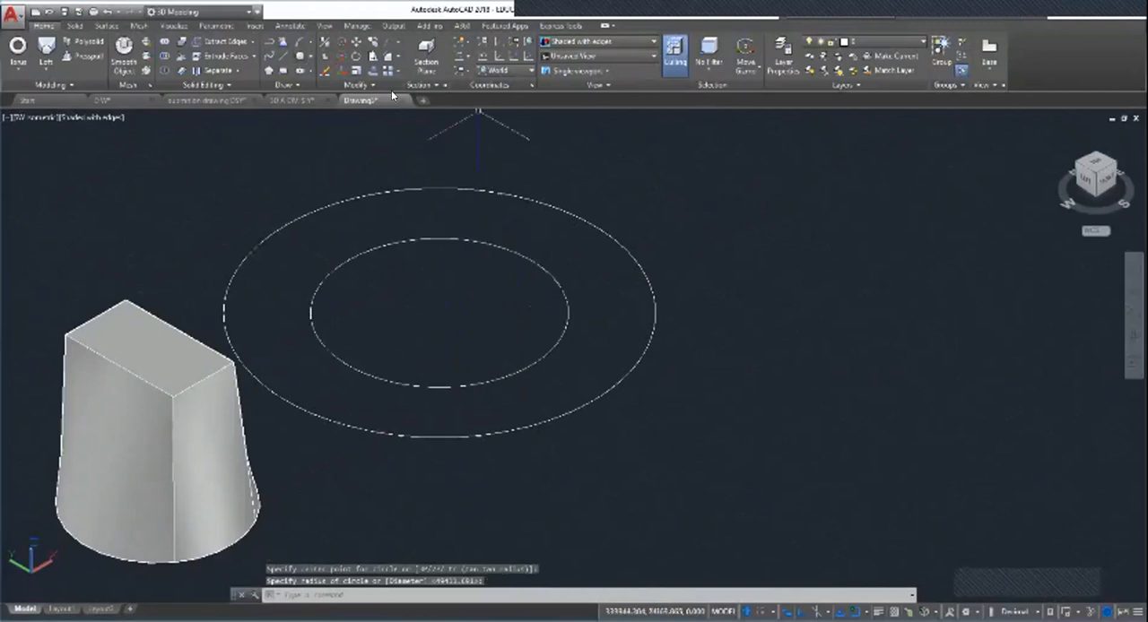
click(310, 55)
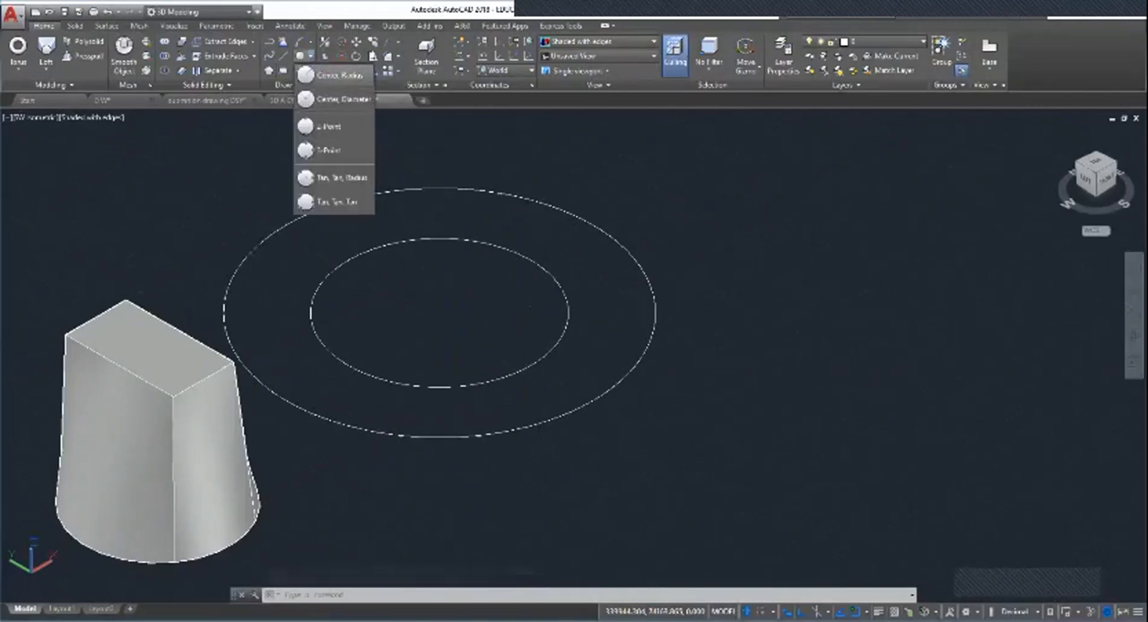
click(333, 74)
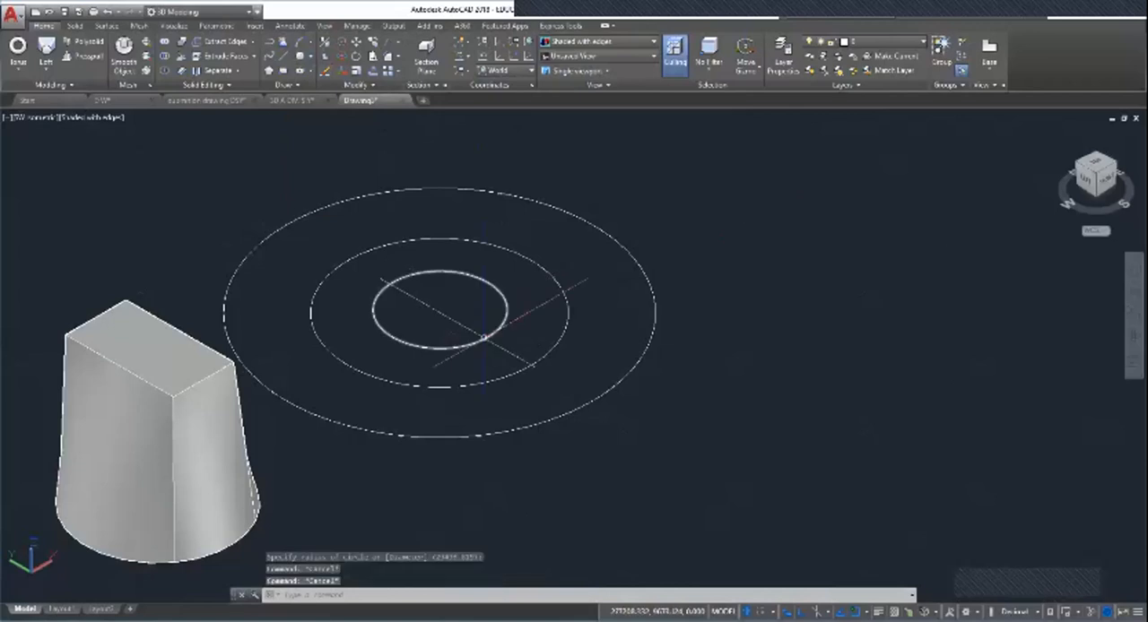
click(486, 336)
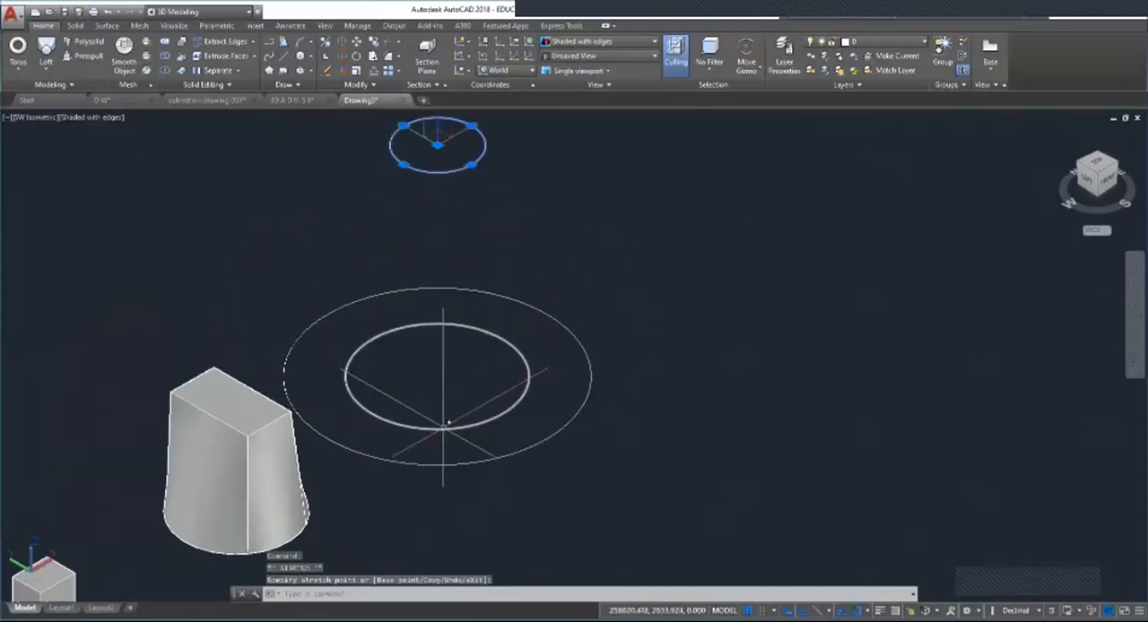
Step: Move the two inner circles straight up so they sit at different heights above the large circle, the smallest one highest
click(444, 428)
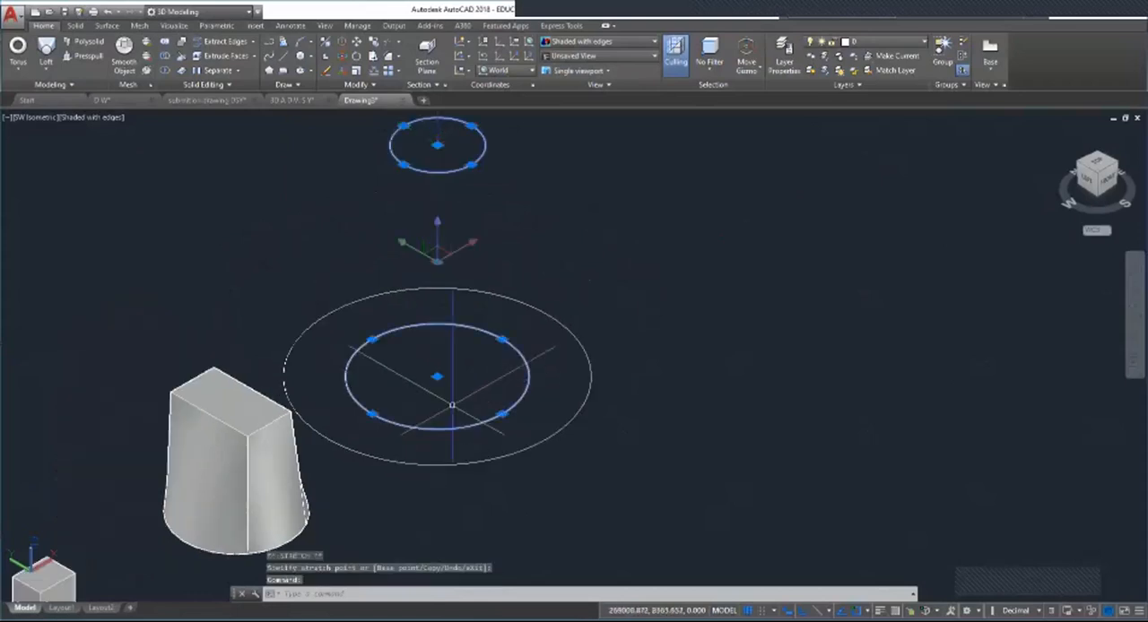
key(Escape)
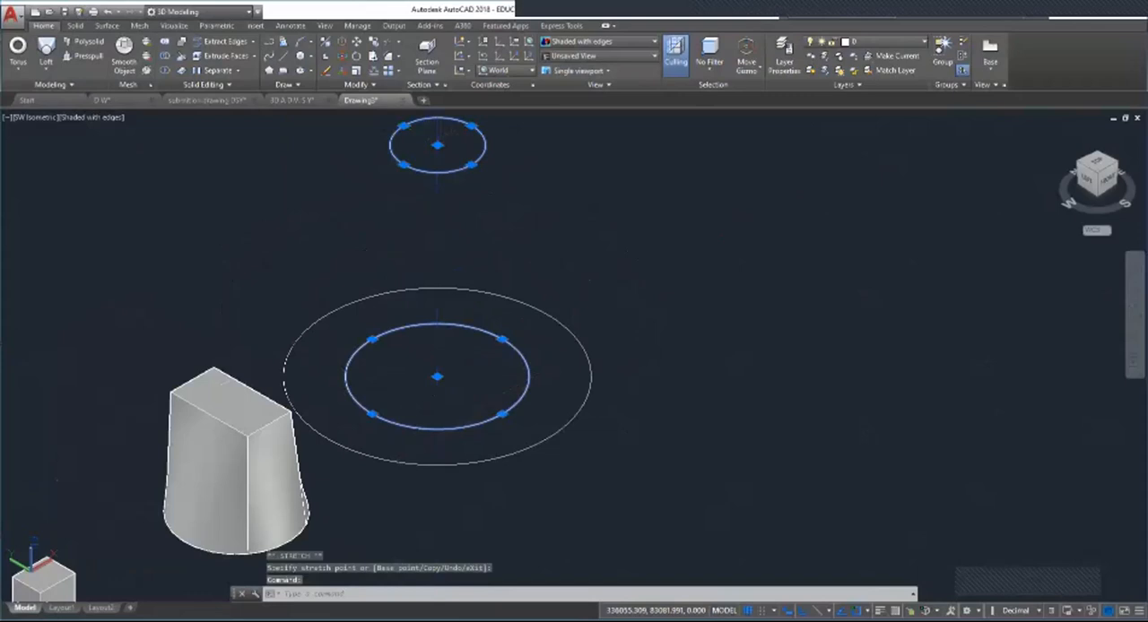
key(Escape)
key(Escape)
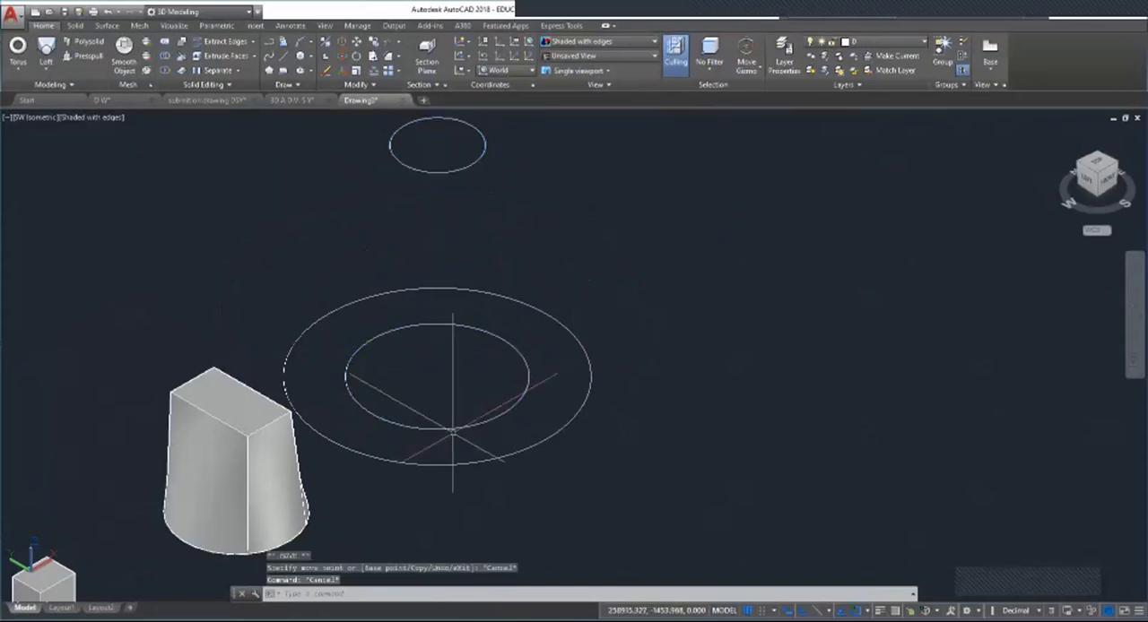
click(449, 430)
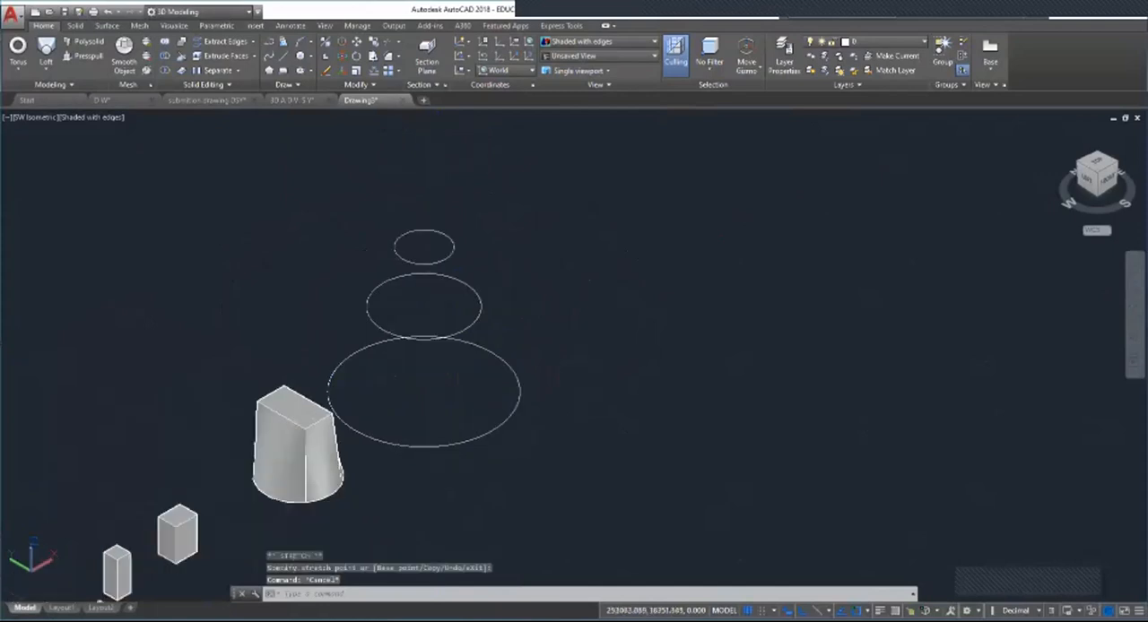
Step: Draw a rectangle inside the large circle and move it straight up above the smallest circle
scroll(401, 420, down, 2)
scroll(416, 422, up, 3)
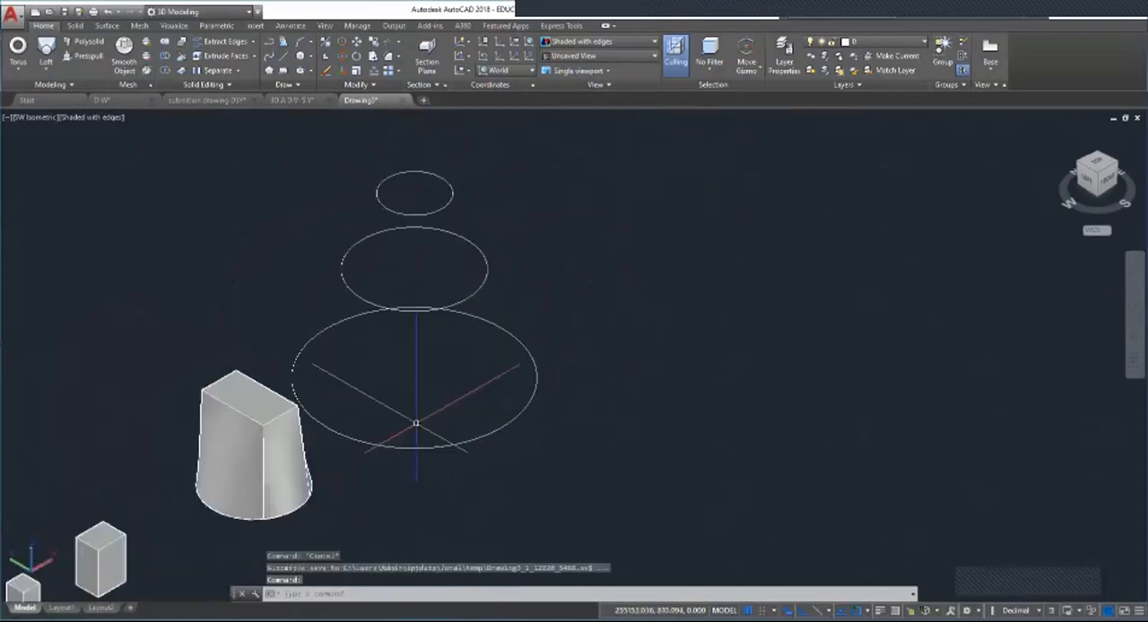
scroll(415, 423, down, 1)
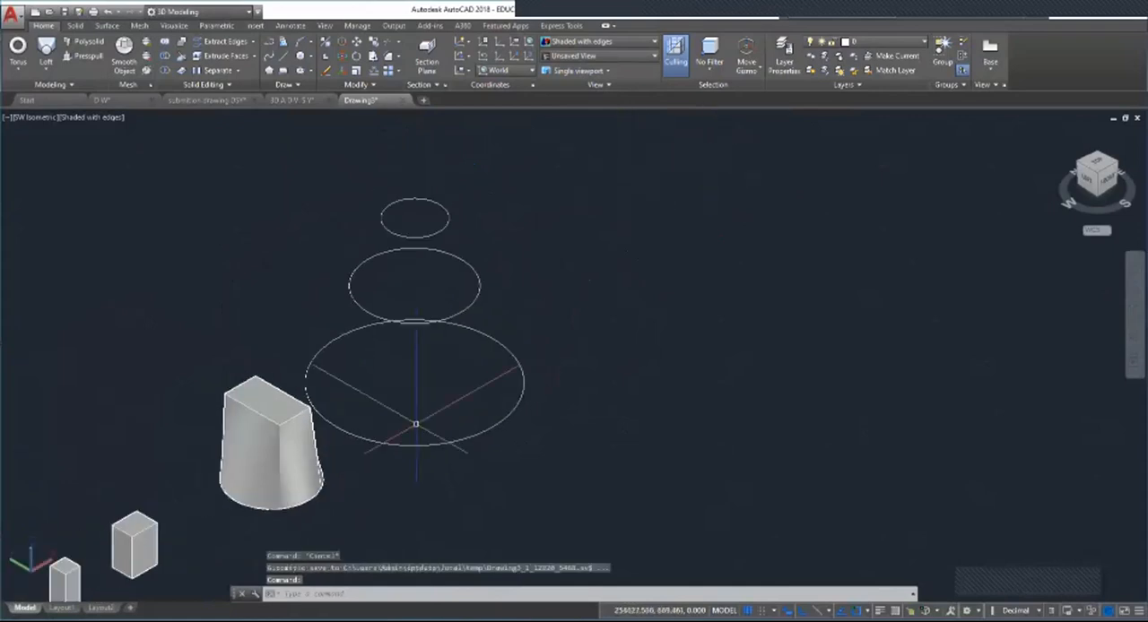
click(283, 71)
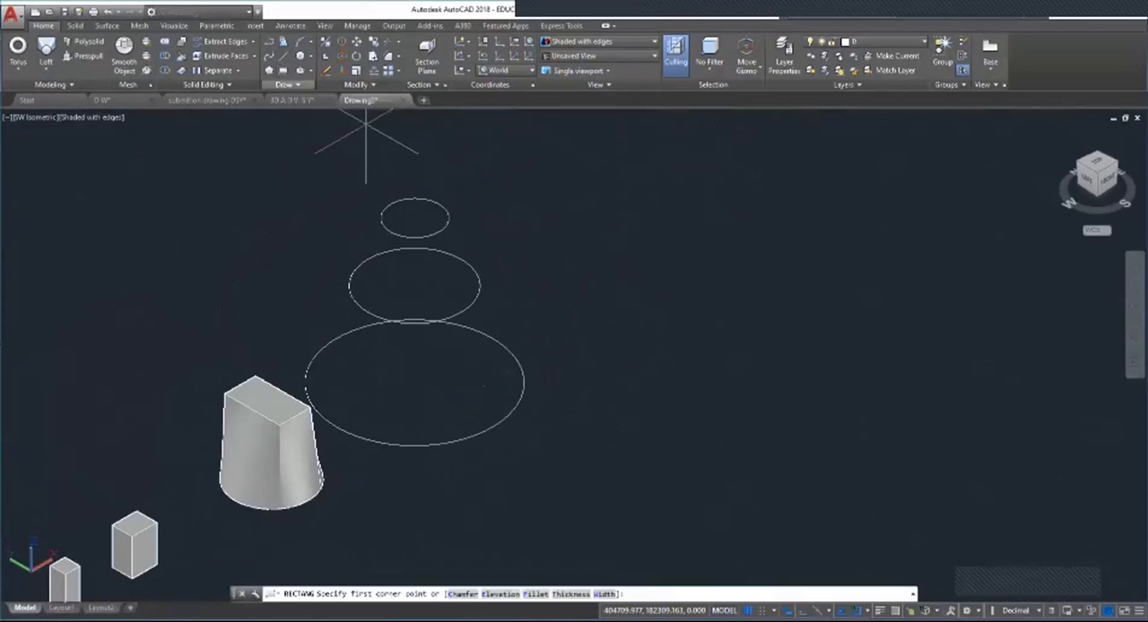
click(367, 340)
click(403, 413)
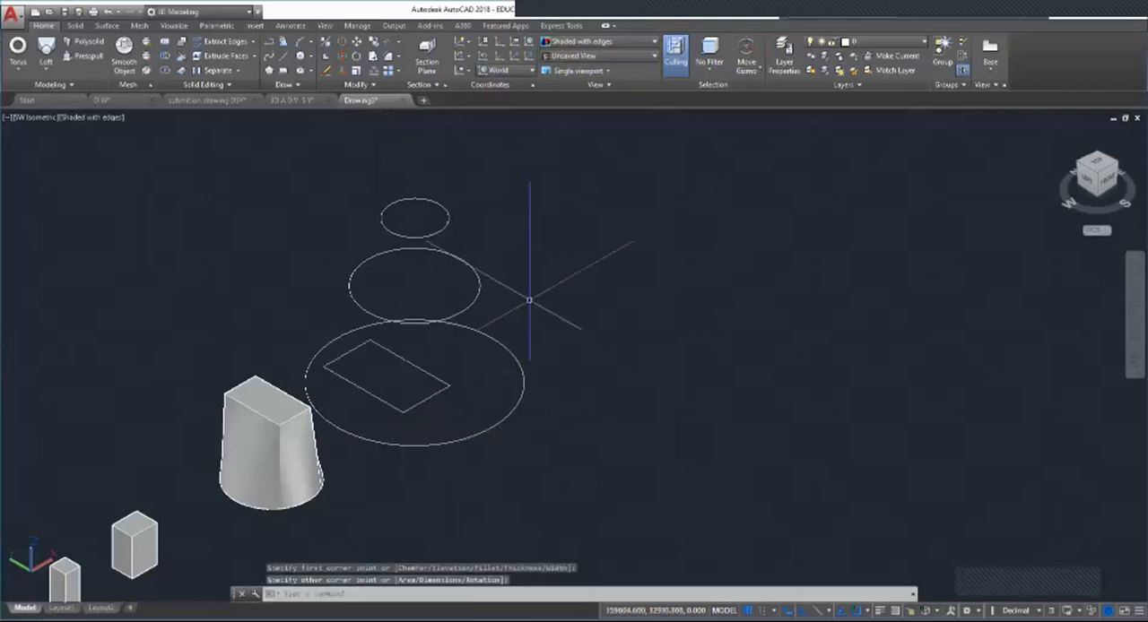
key(Escape)
click(411, 407)
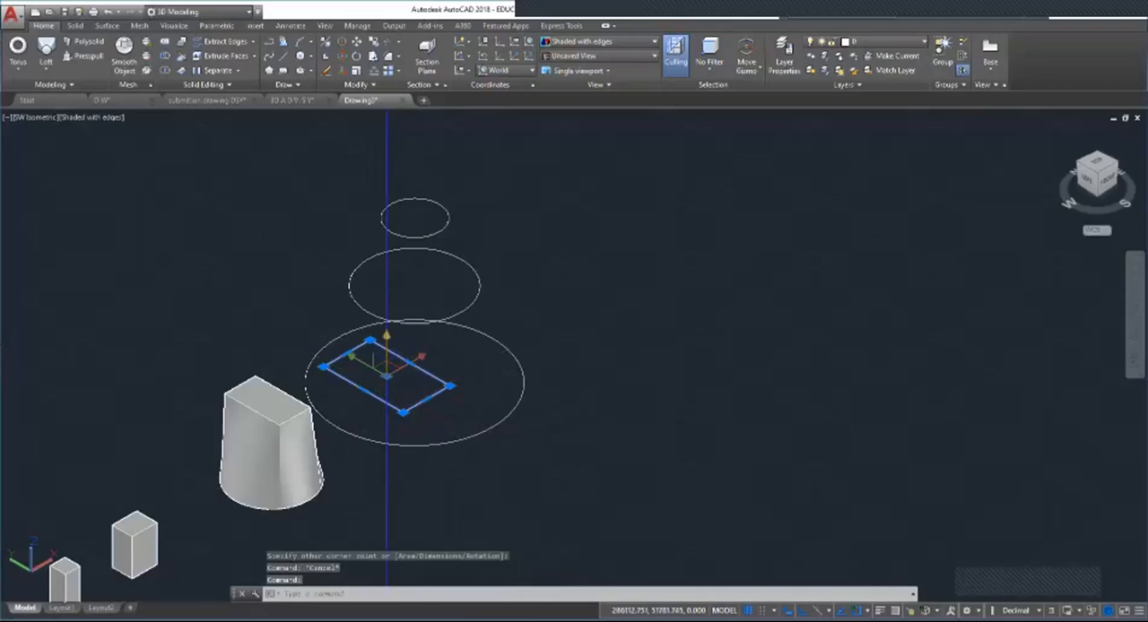
key(Escape)
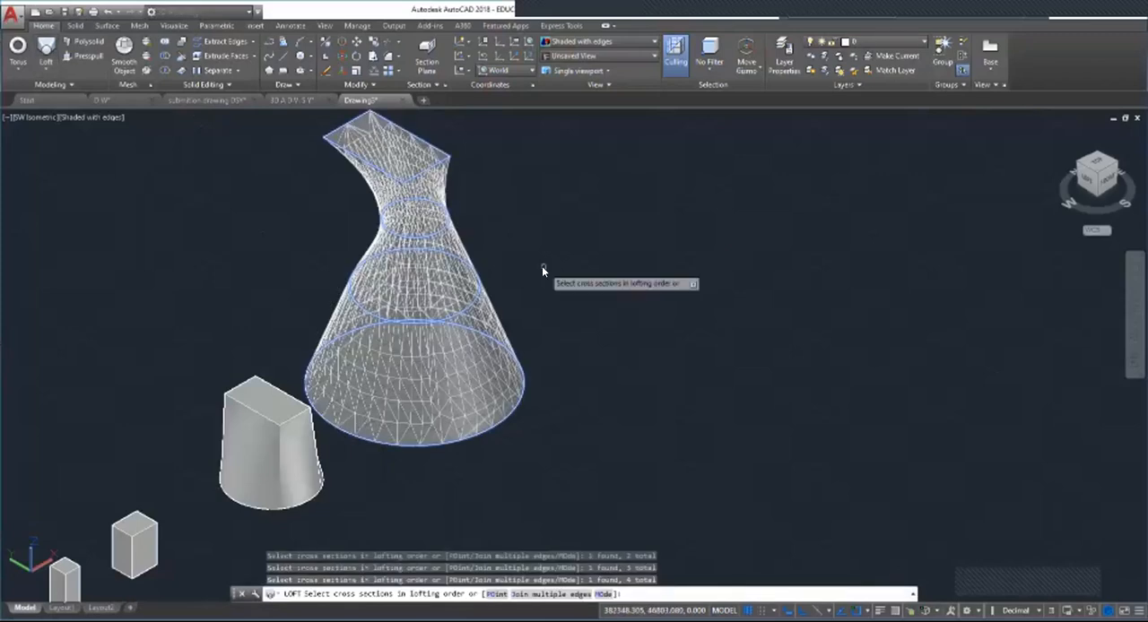
Step: Loft a solid through the three circles and the raised rectangle using the Cross sections only option
key(Return)
scroll(544, 269, down, 5)
scroll(545, 286, up, 6)
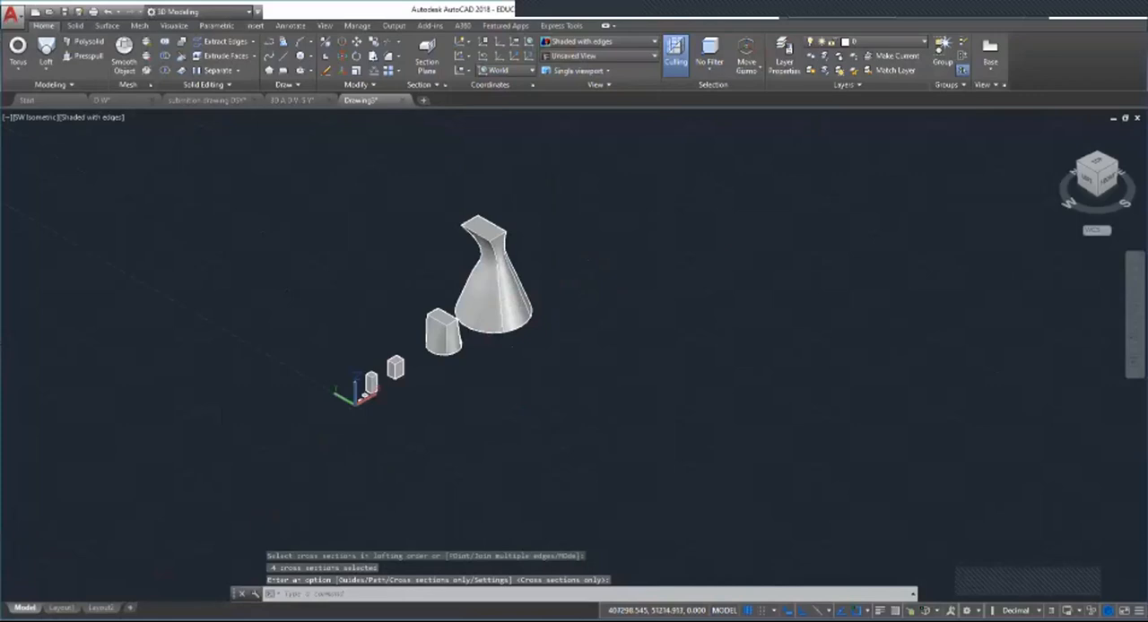
key(Return)
click(363, 368)
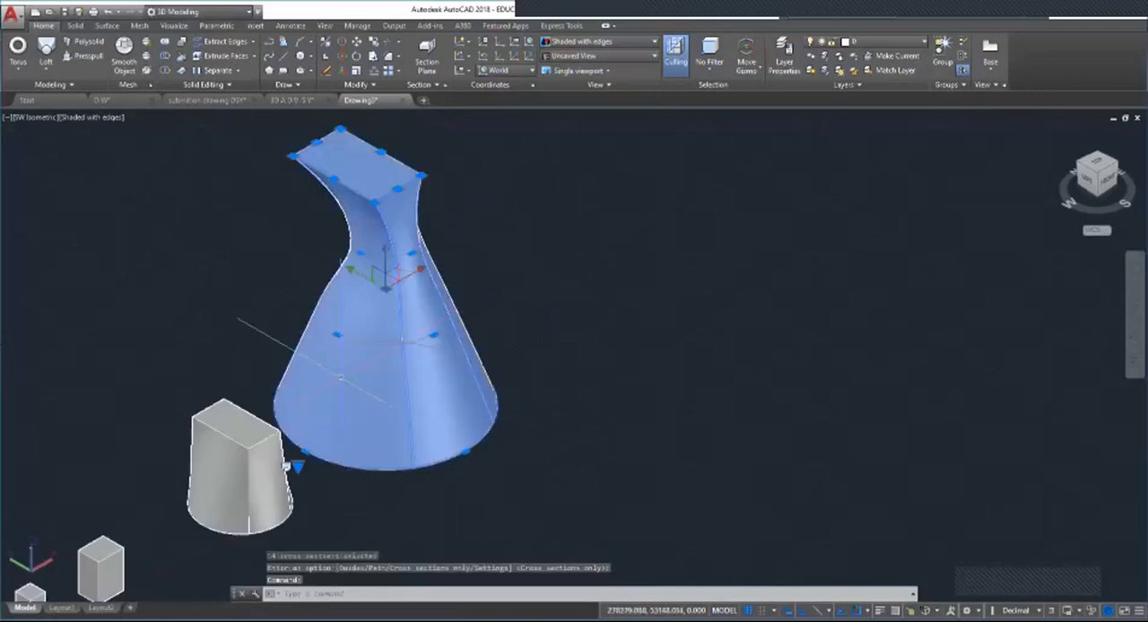
key(Escape)
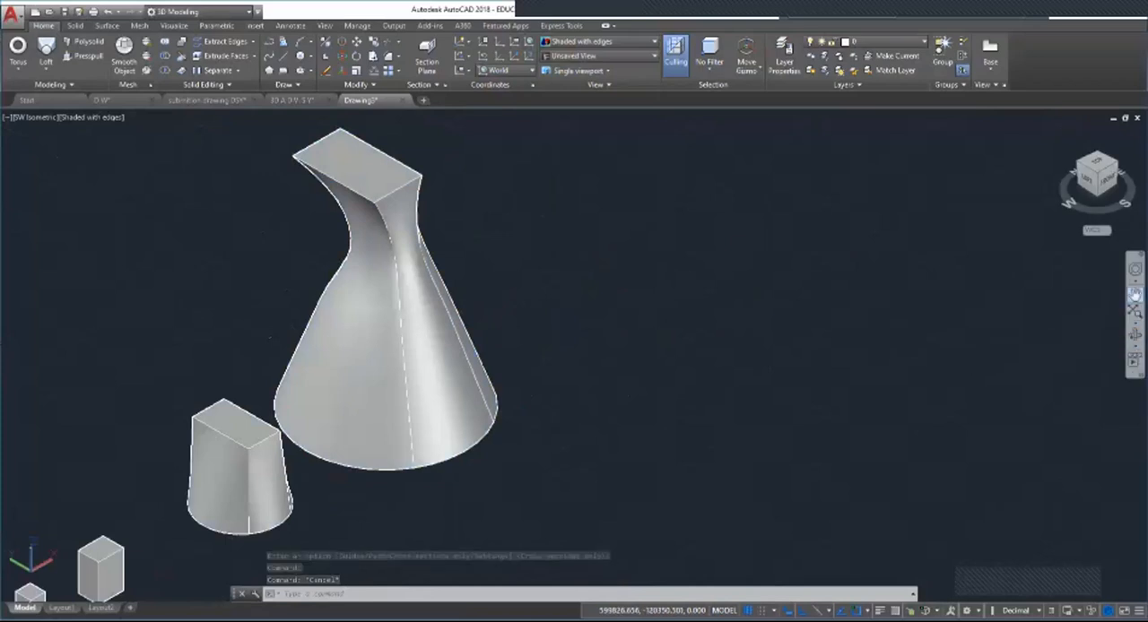
click(1135, 294)
drag(590, 412, 776, 461)
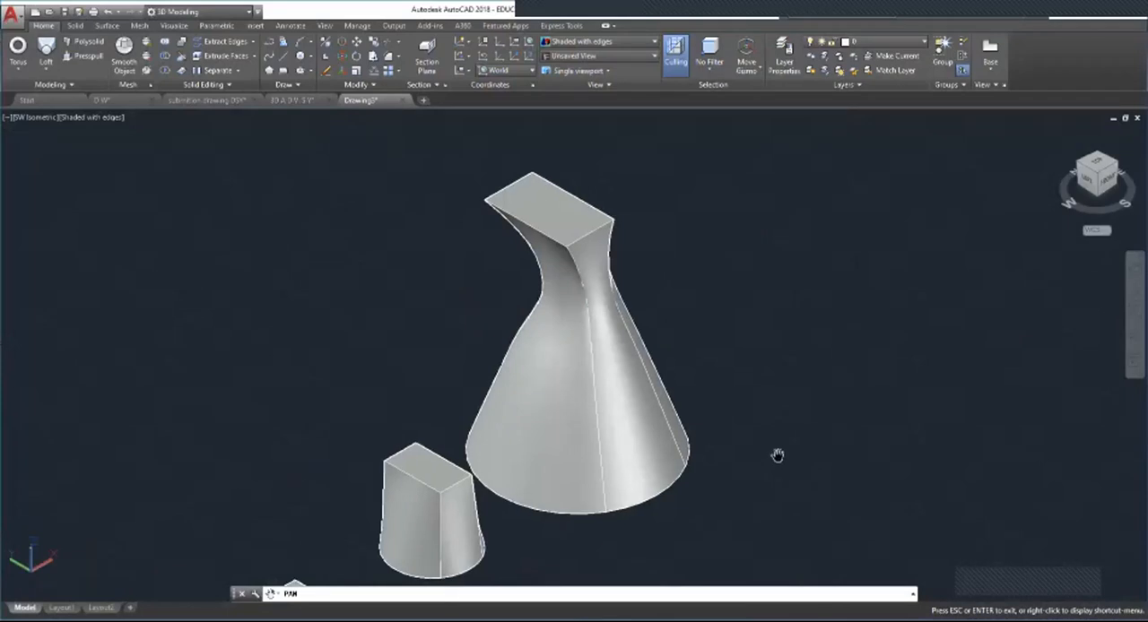
key(Escape)
key(Escape)
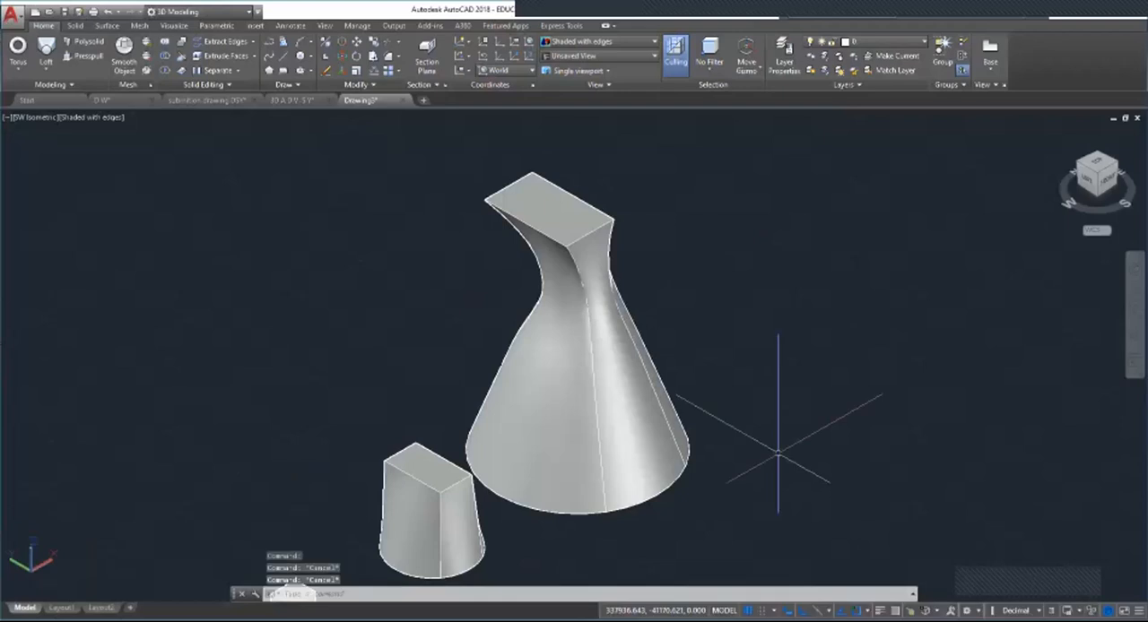
scroll(516, 484, down, 5)
scroll(637, 437, up, 5)
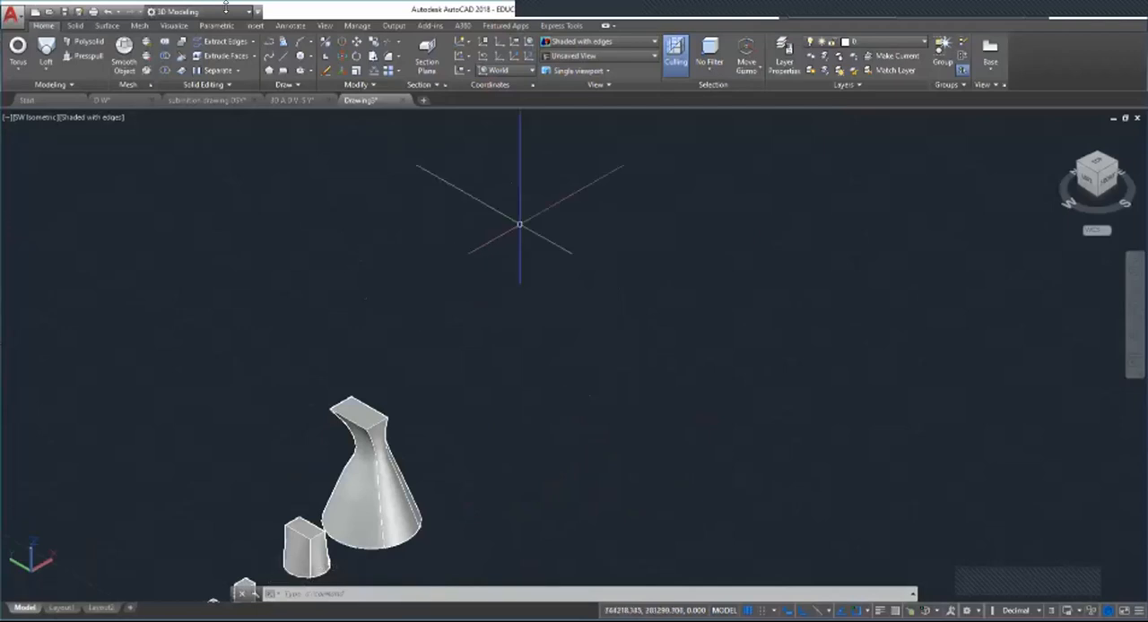
click(43, 68)
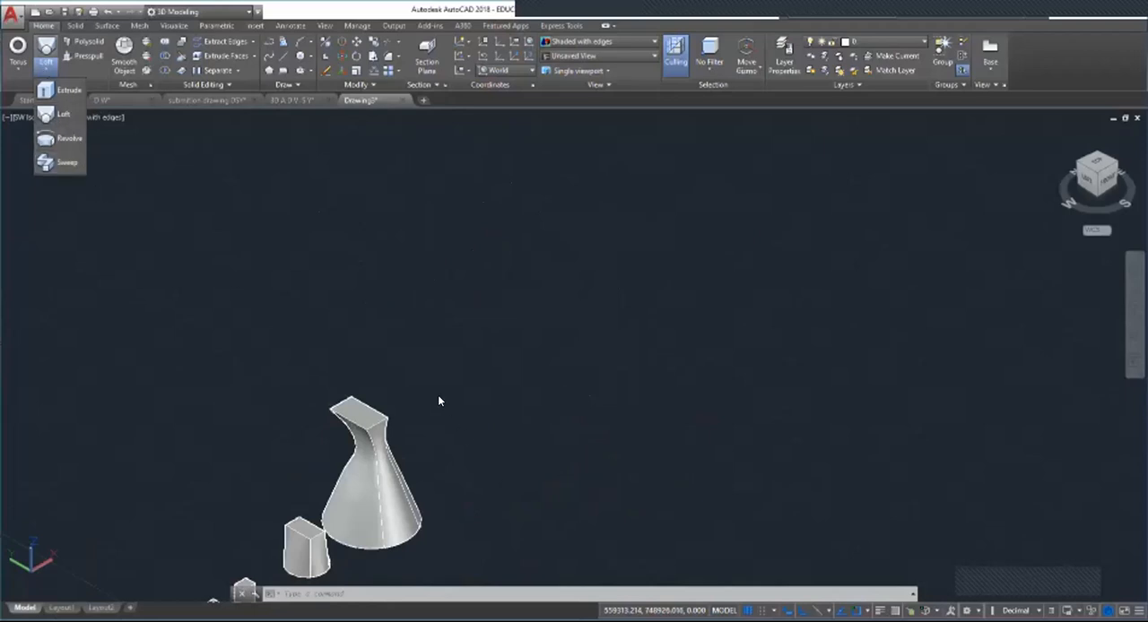
scroll(433, 392, down, 3)
scroll(386, 388, up, 2)
scroll(448, 395, down, 2)
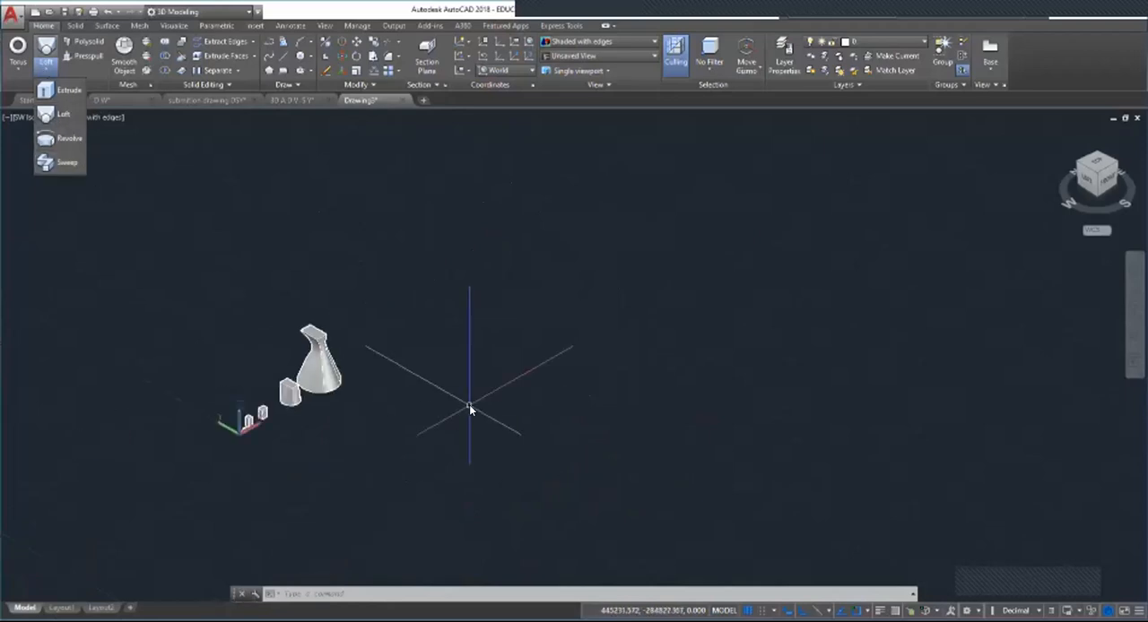
scroll(392, 335, up, 2)
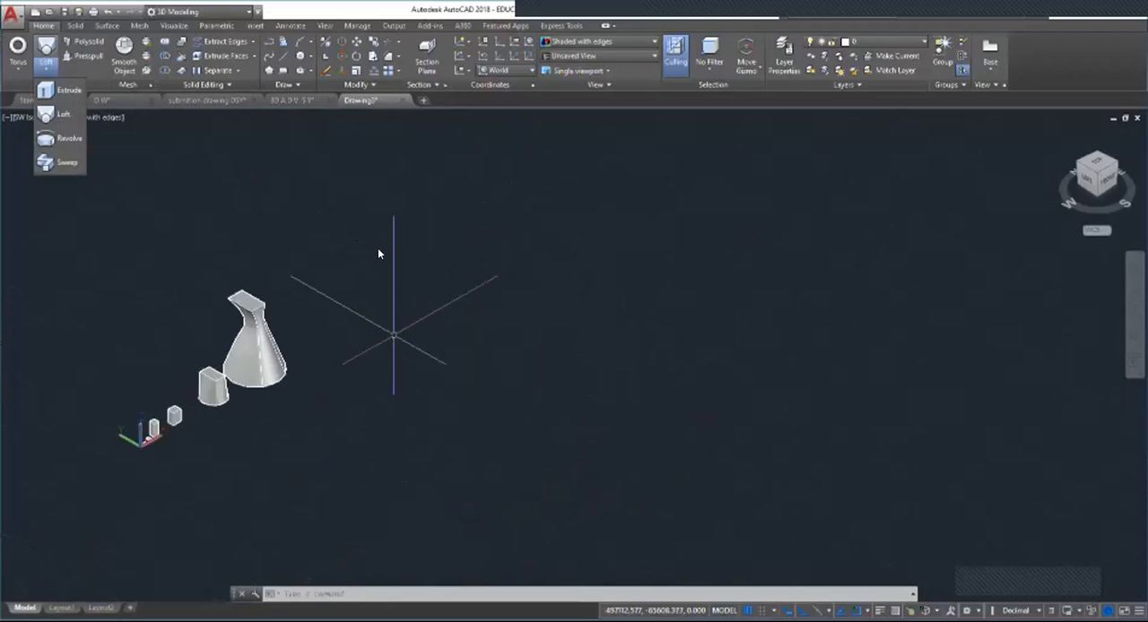
scroll(384, 247, up, 3)
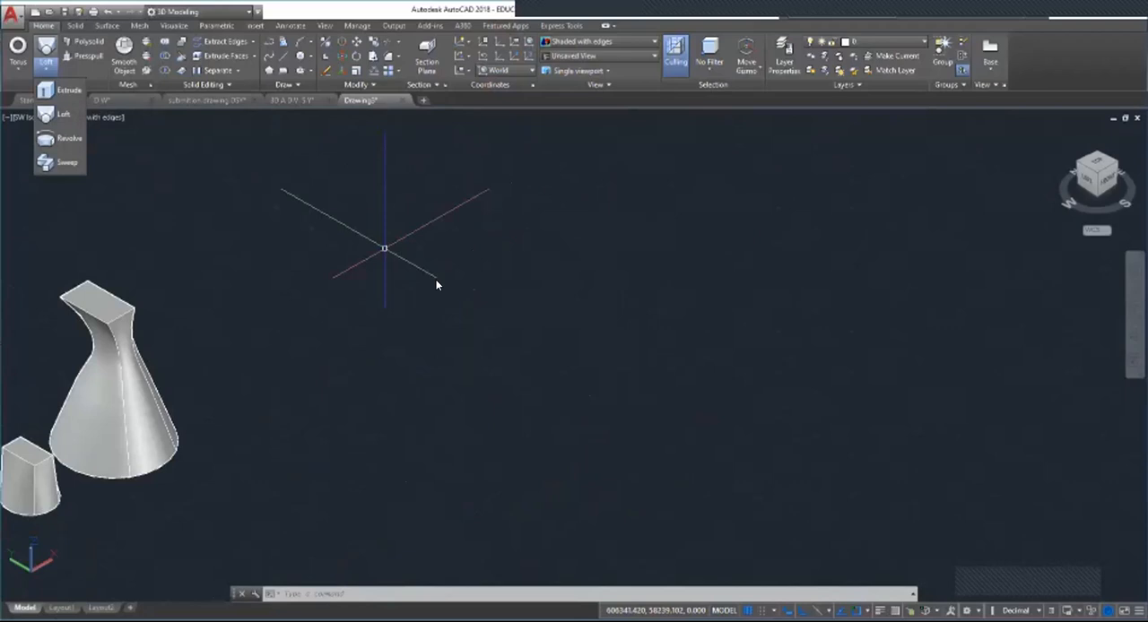
Step: Draw the long side and the notched end of a line profile beyond the lofted solids, and erase the misplaced segments past the notch
key(Escape)
key(Escape)
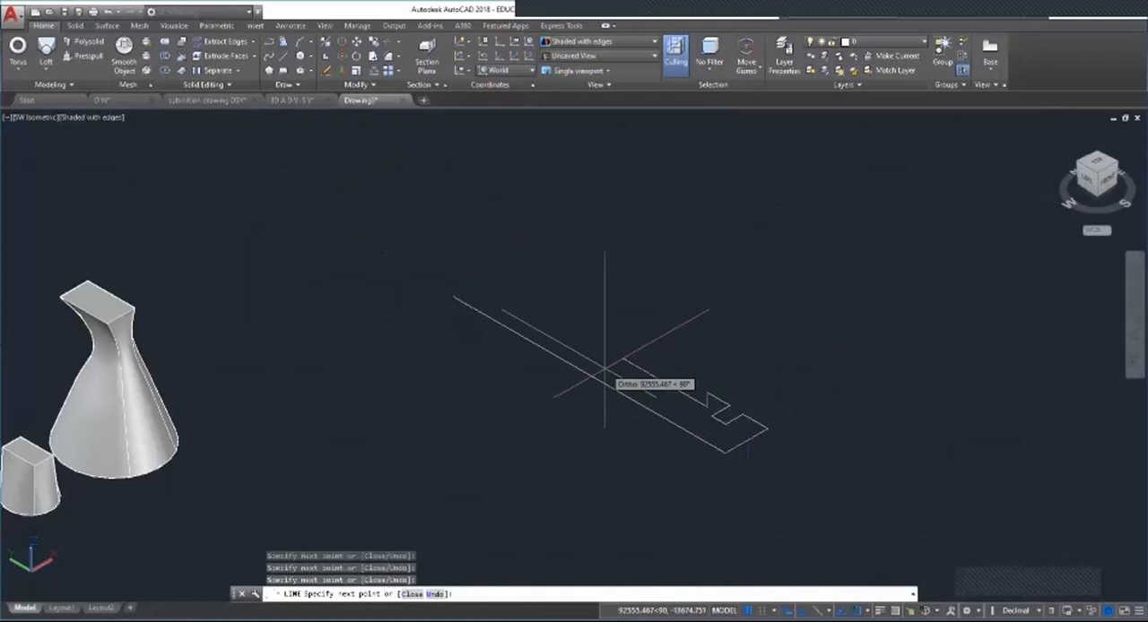
key(Escape)
click(711, 401)
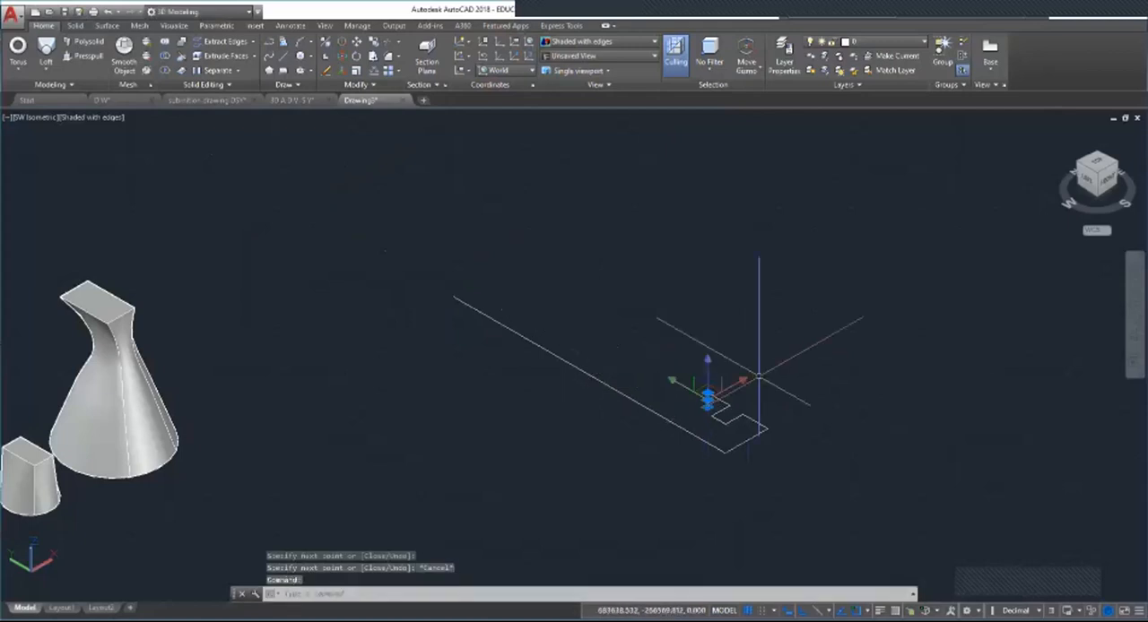
key(Delete)
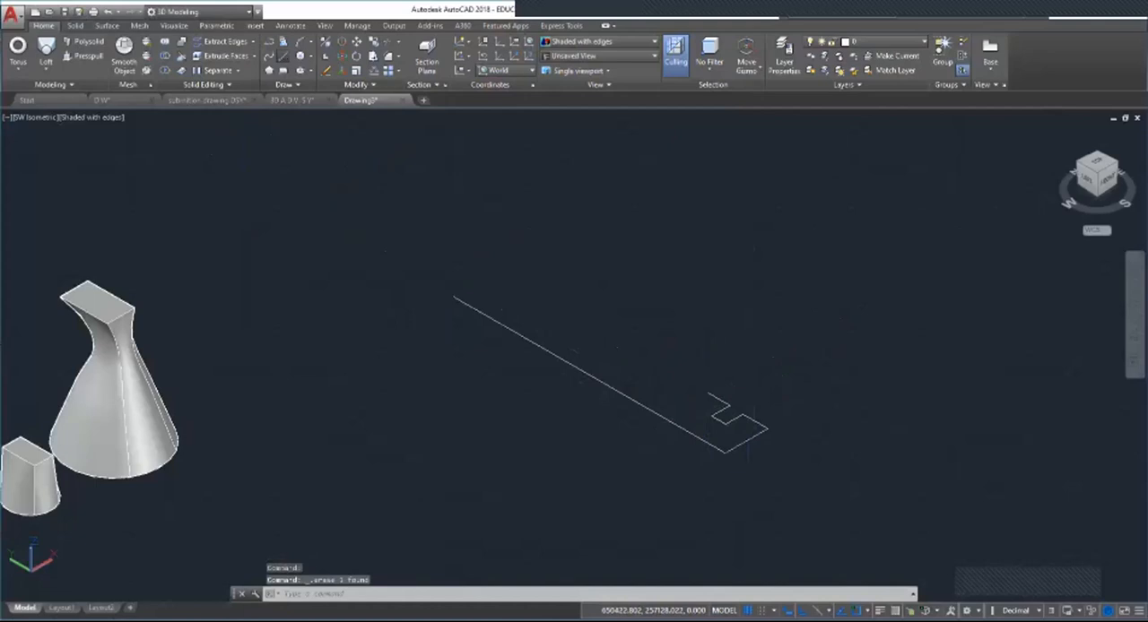
Step: Complete the profile with lines from the notch along the inner long side and around a matching notched end back to the starting point
click(283, 56)
click(709, 393)
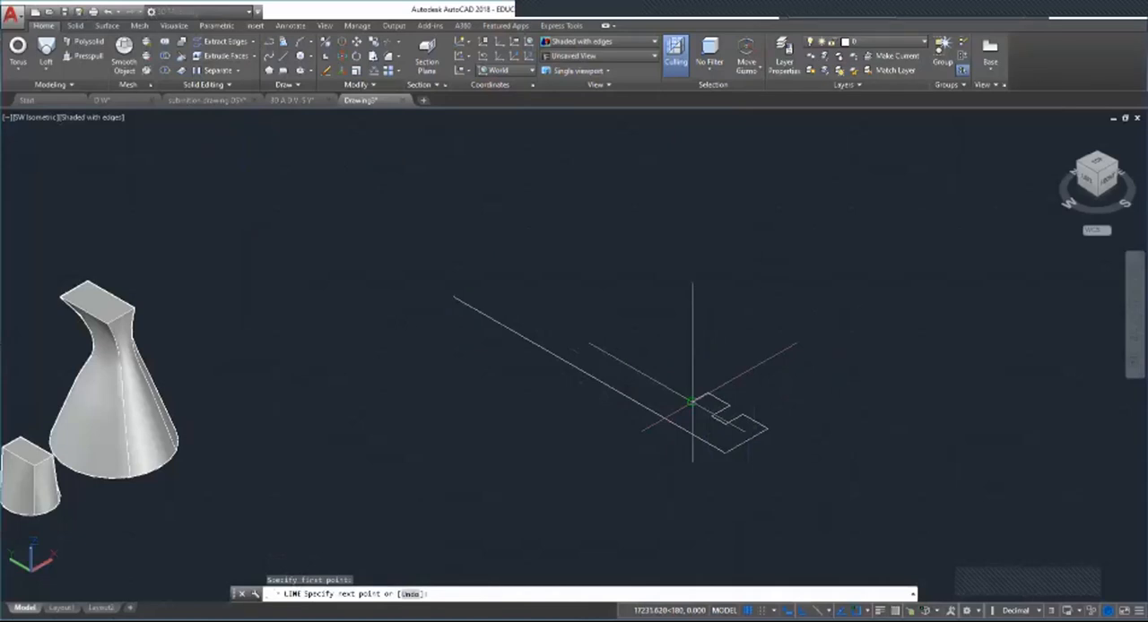
click(692, 401)
click(514, 300)
click(543, 283)
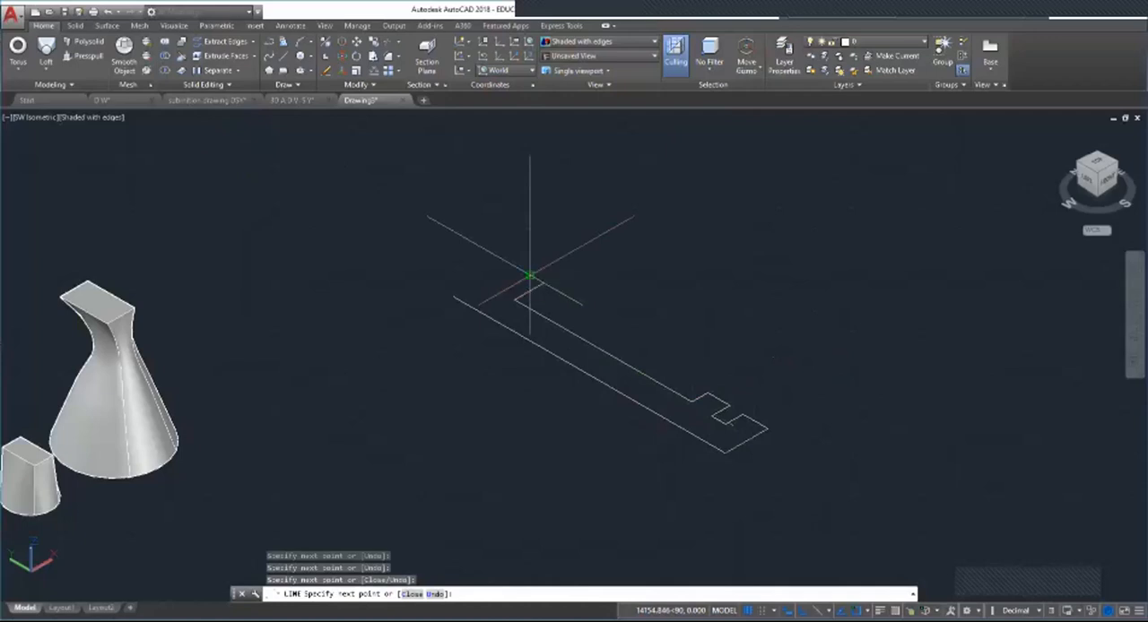
click(530, 275)
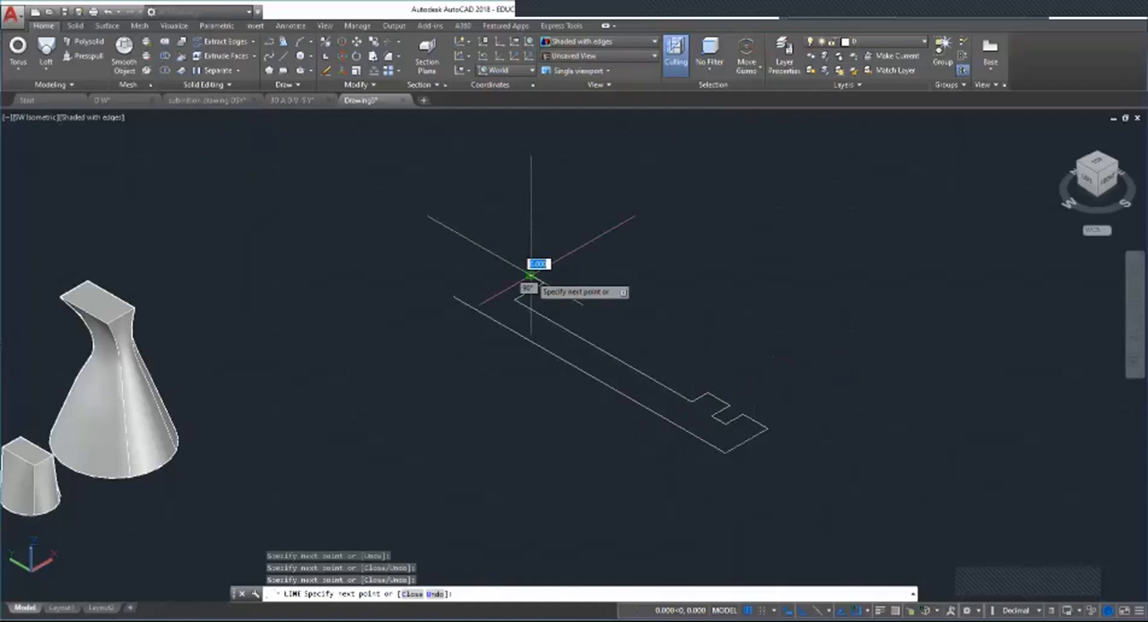
key(Escape)
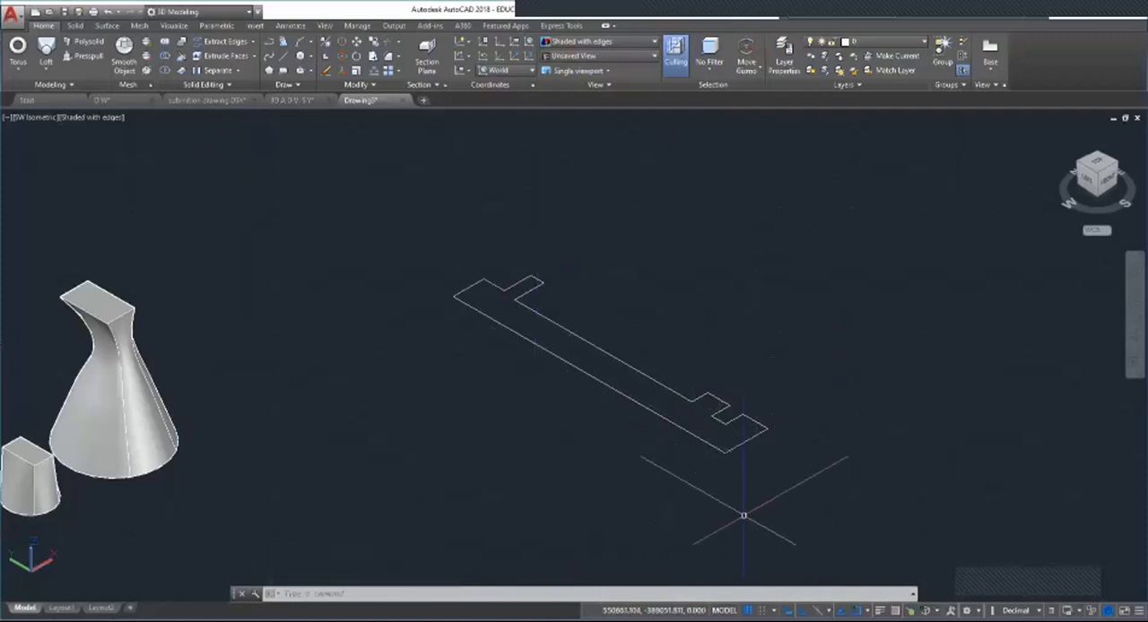
Step: Select a few segments of the notched profile to check whether they are separate objects, and clear the selection
click(593, 378)
click(655, 383)
click(722, 402)
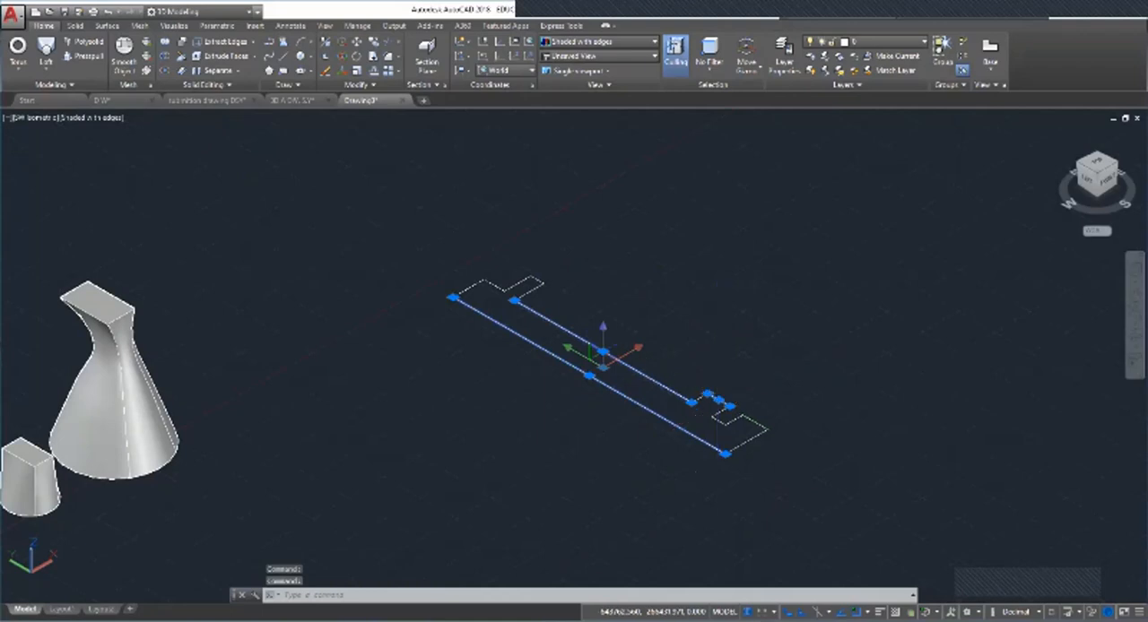
key(Escape)
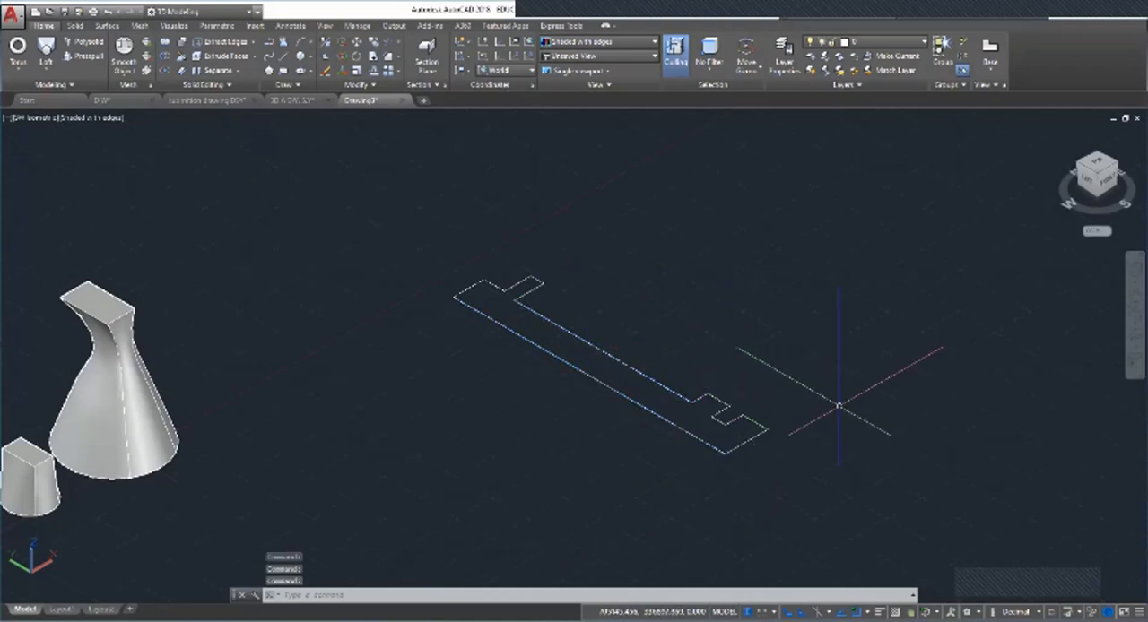
key(Escape)
key(Escape)
text(join)
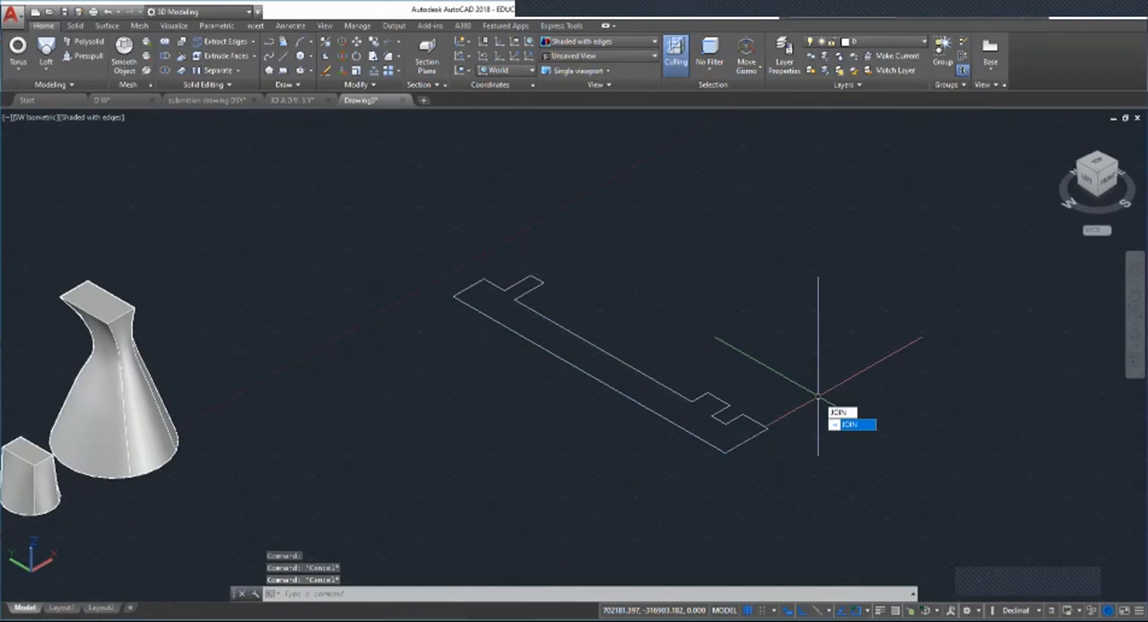
key(Return)
key(Escape)
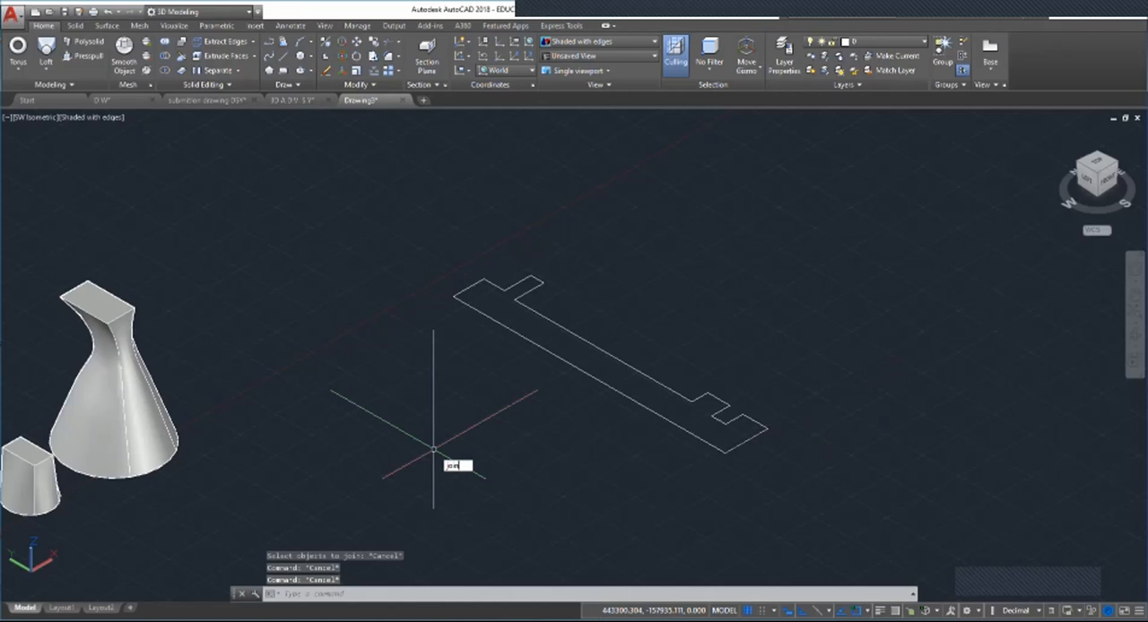
Step: Join all the lines of the notched profile into a single polyline and check that it selects as one object
key(Return)
click(395, 231)
click(917, 527)
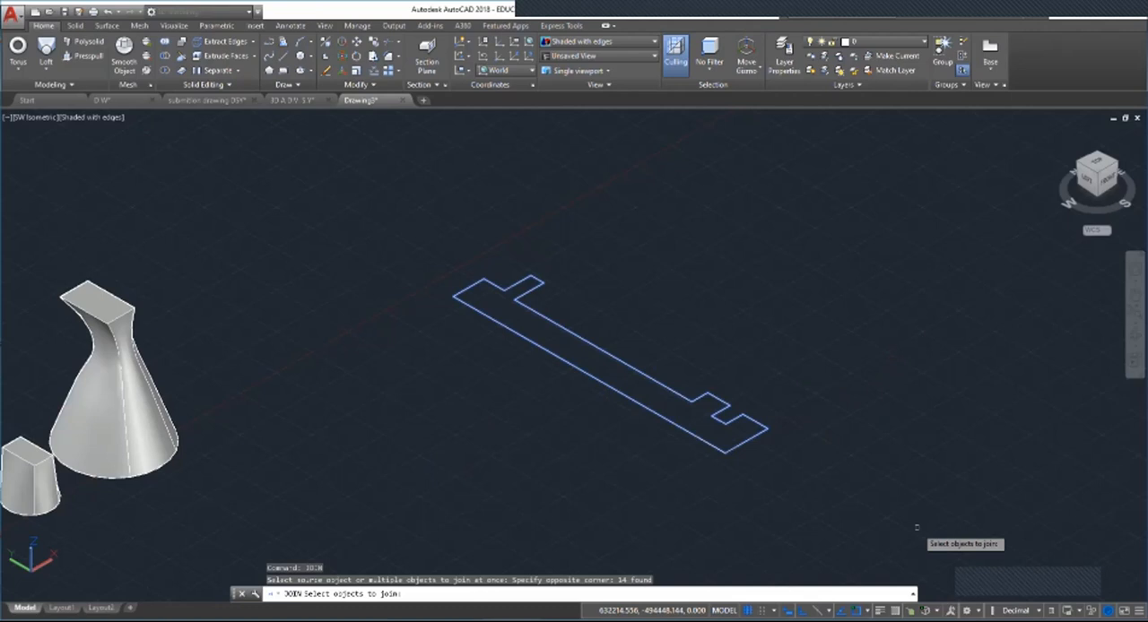
key(Return)
click(656, 415)
key(Escape)
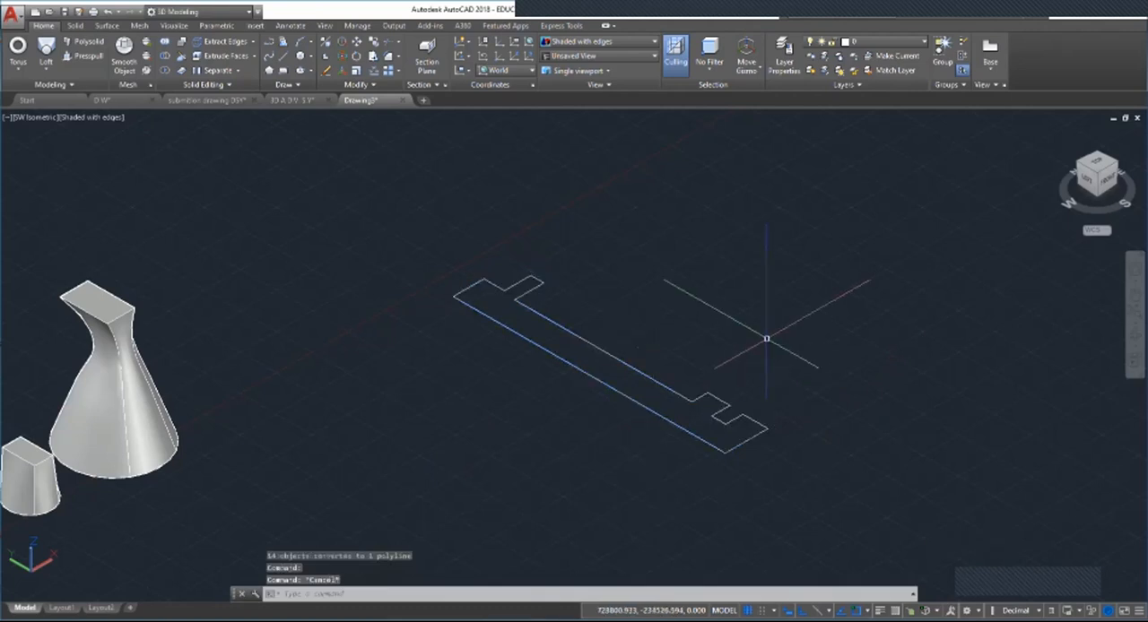
key(Escape)
key(Escape)
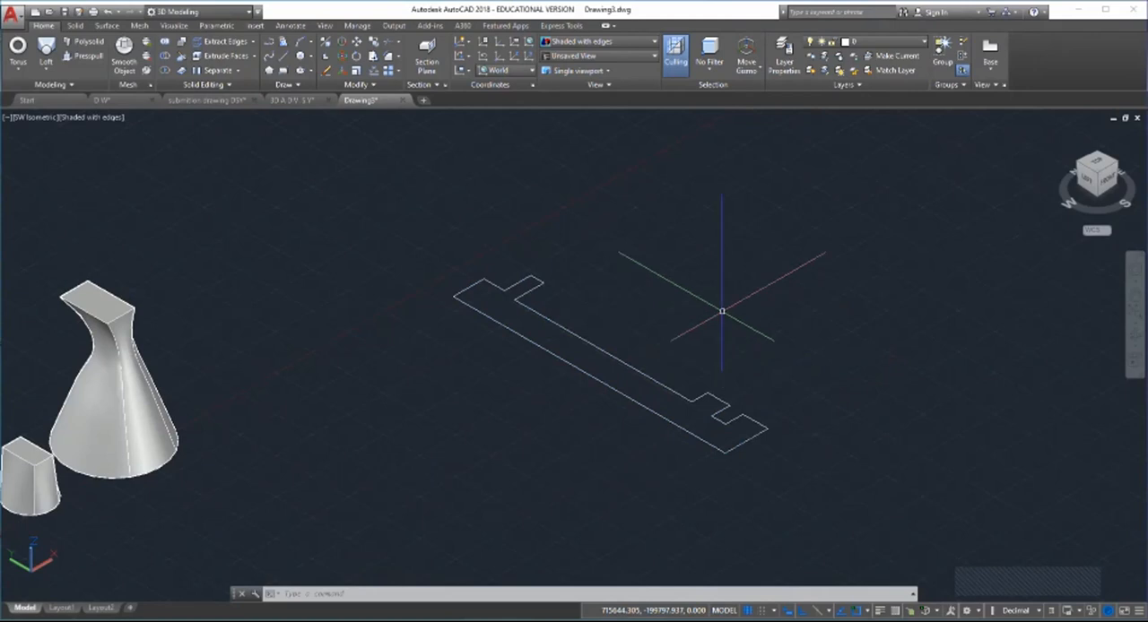
key(Escape)
key(Escape)
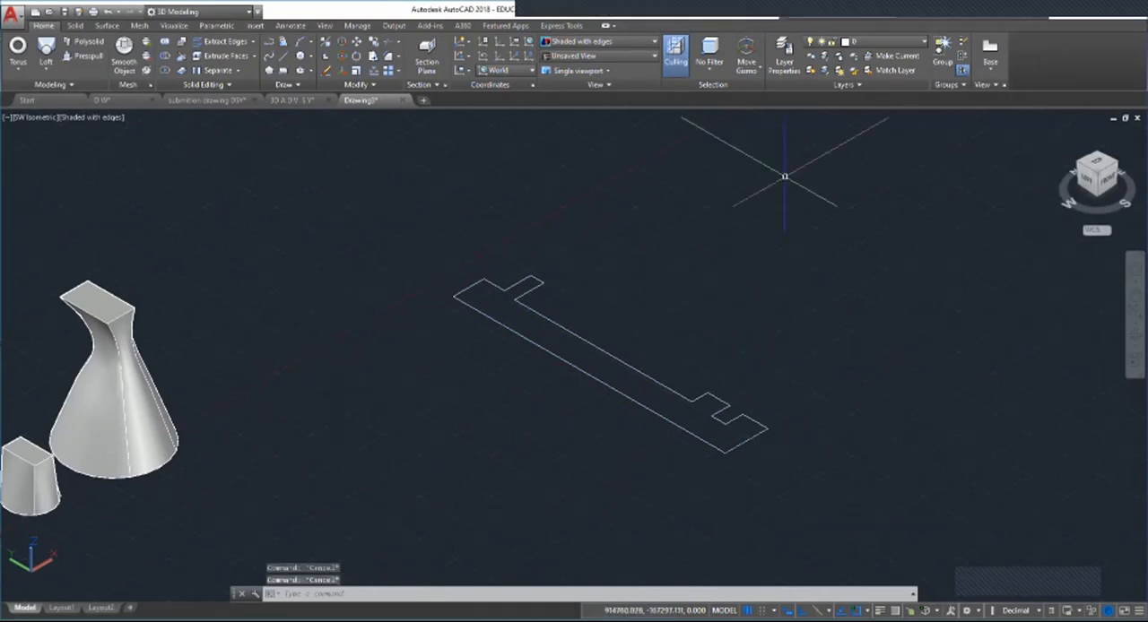
click(44, 71)
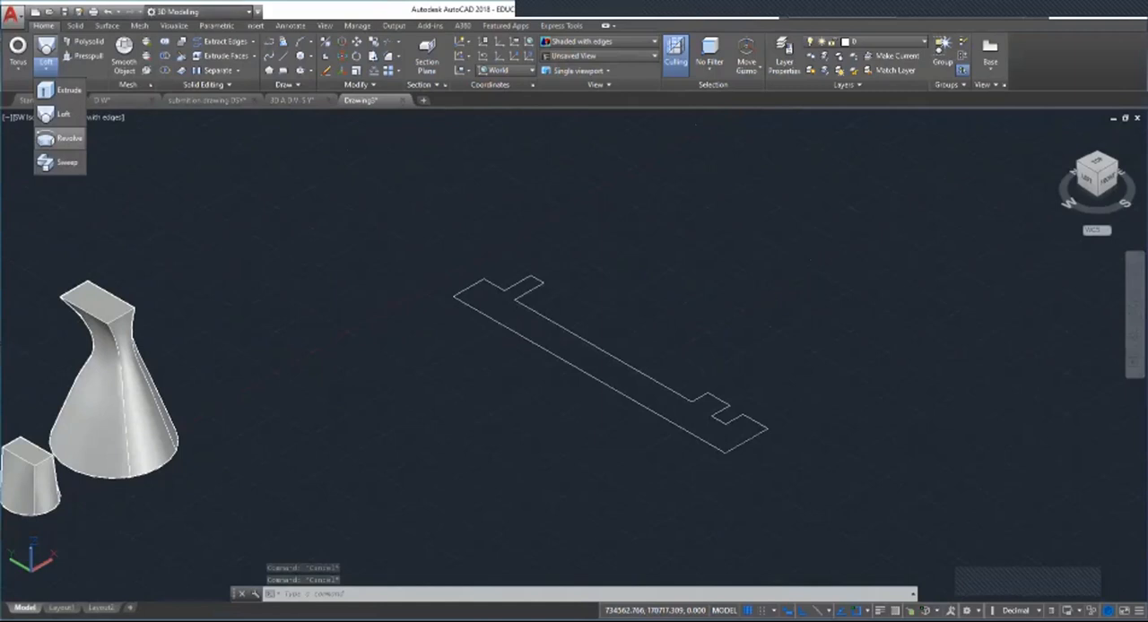
click(69, 138)
click(713, 425)
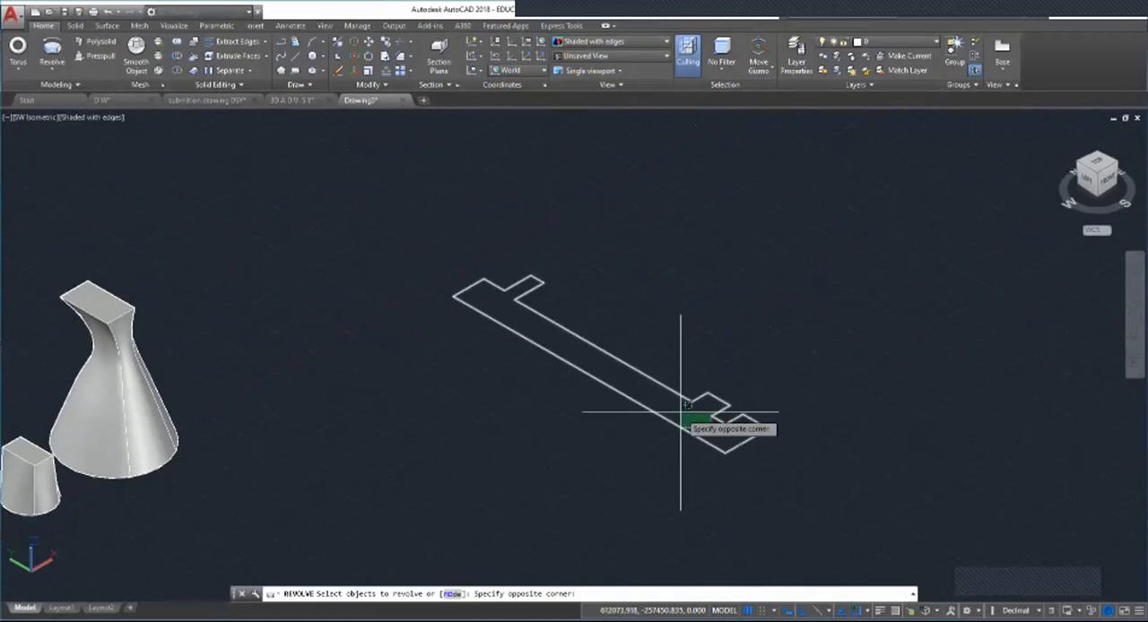
key(Escape)
key(Escape)
key(Escape)
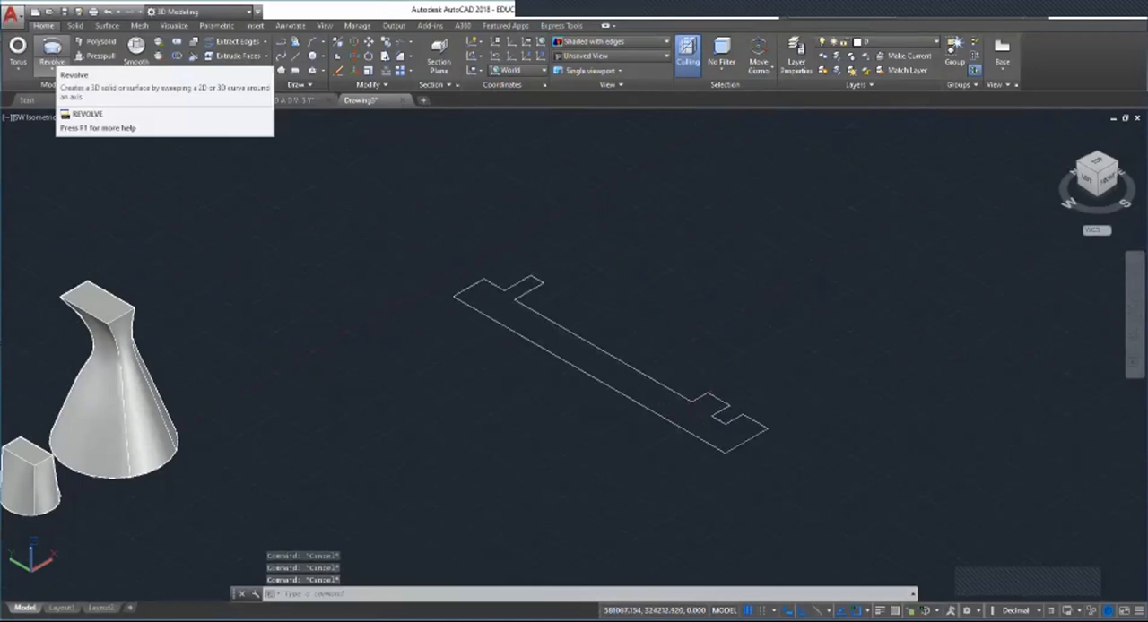
Step: Revolve the joined notched profile using the Object axis option, with its long outer side as the axis
click(52, 49)
click(729, 448)
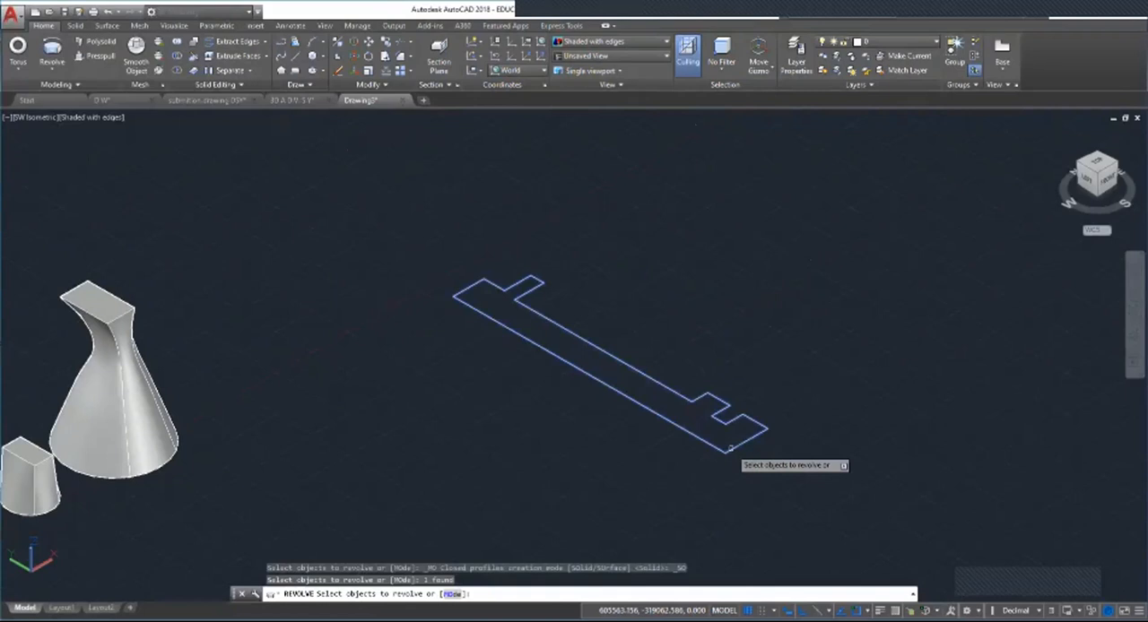
key(Return)
key(Return)
click(711, 444)
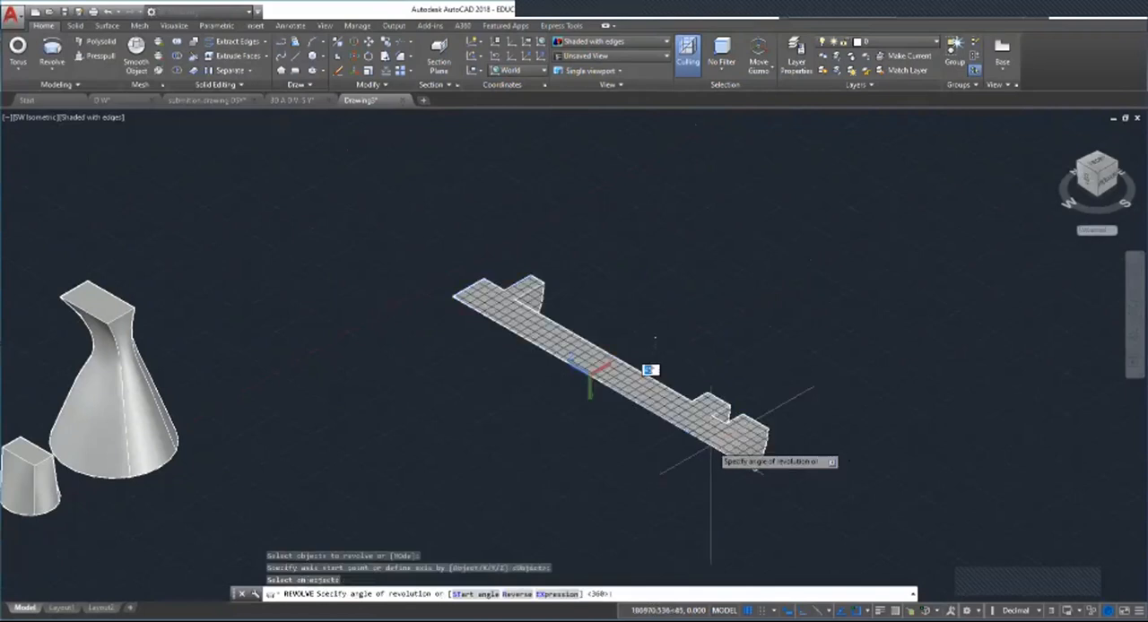
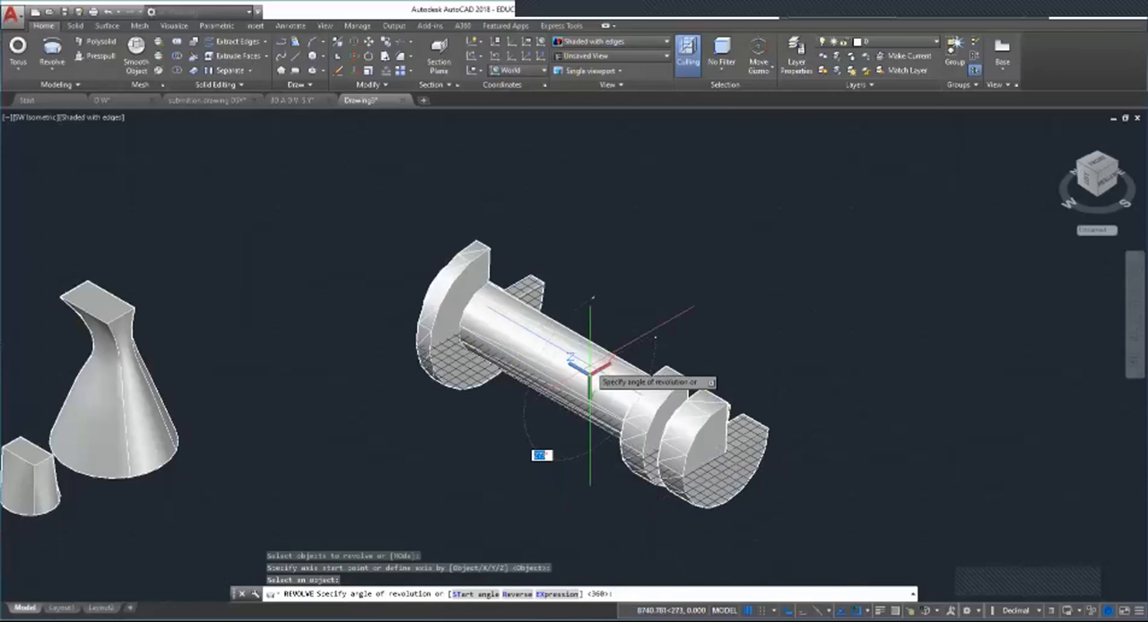
Step: Complete the revolve through the full 360° and move the resulting solid up along the Z axis
key(Return)
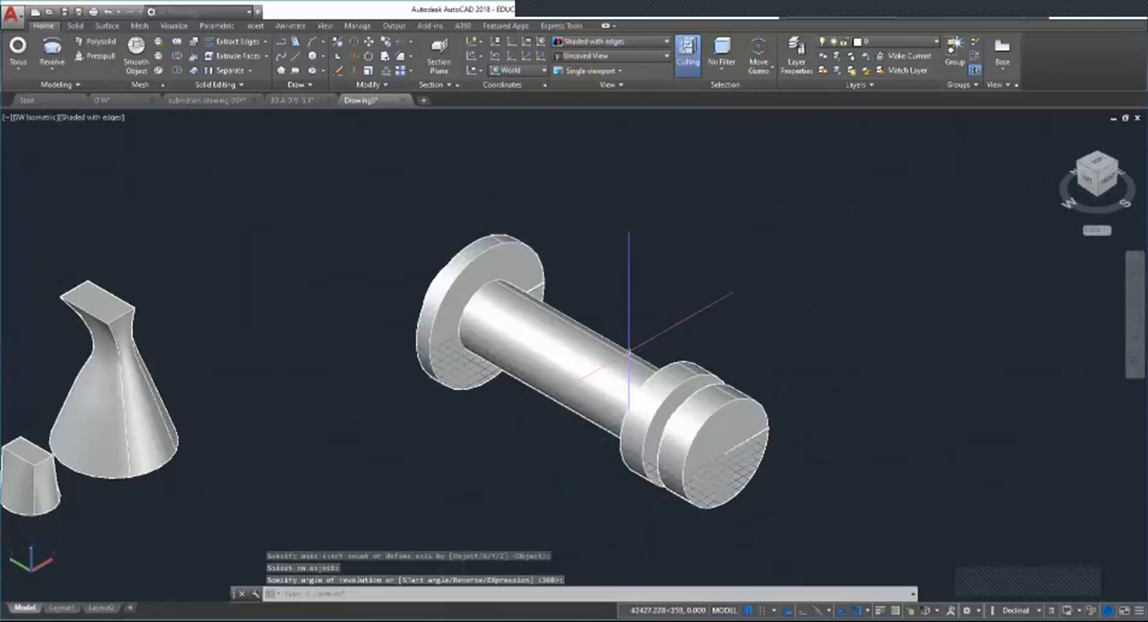
click(587, 355)
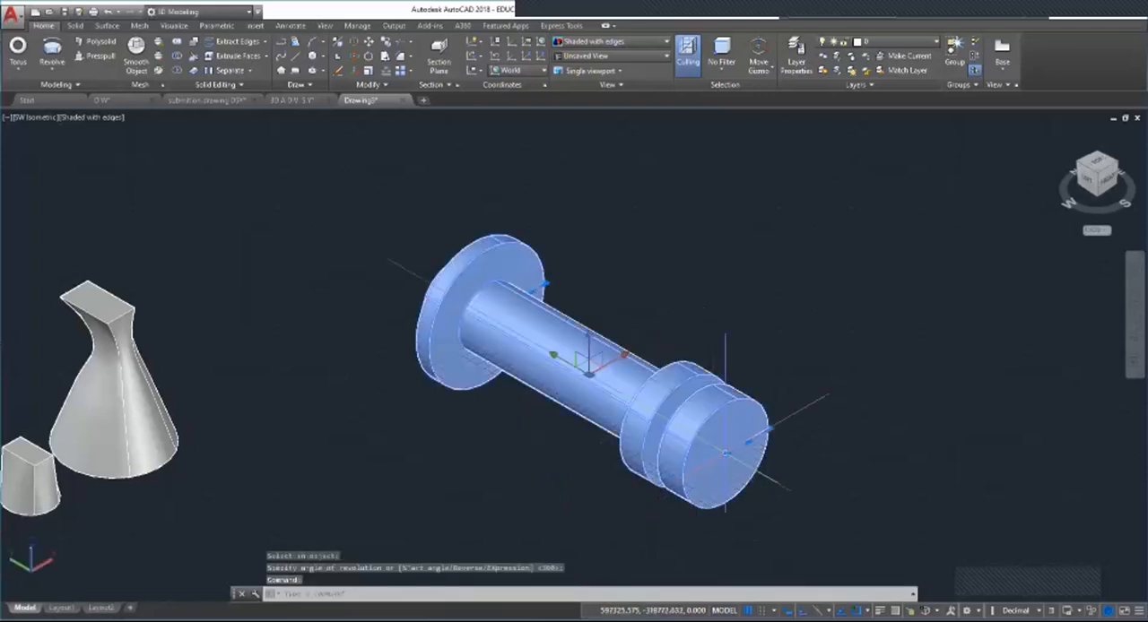
drag(587, 352, 580, 255)
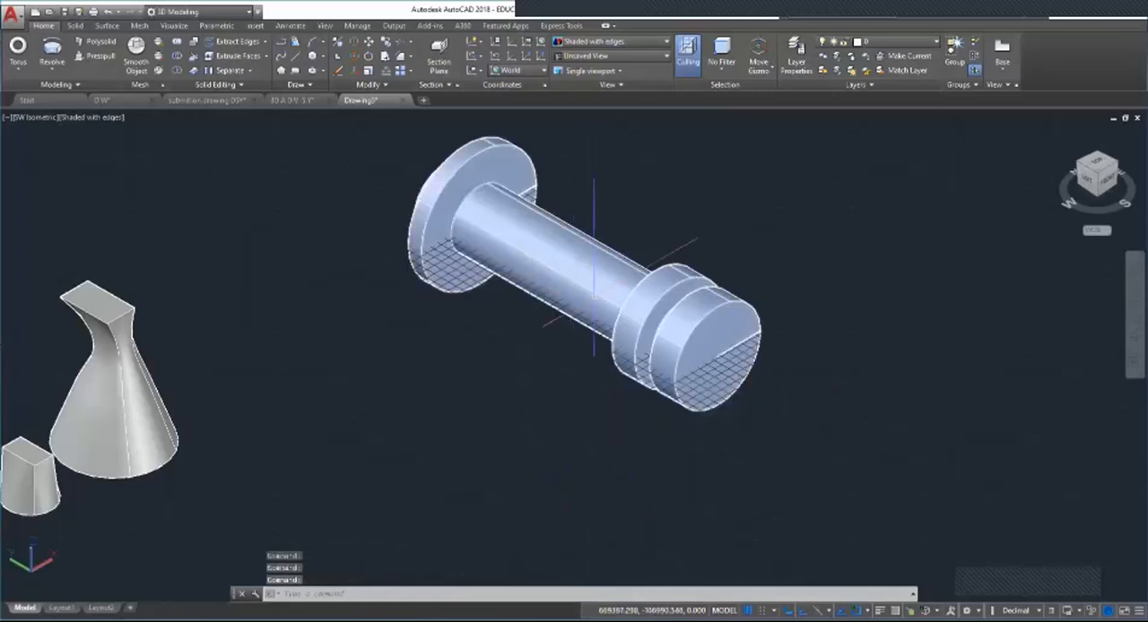
click(659, 285)
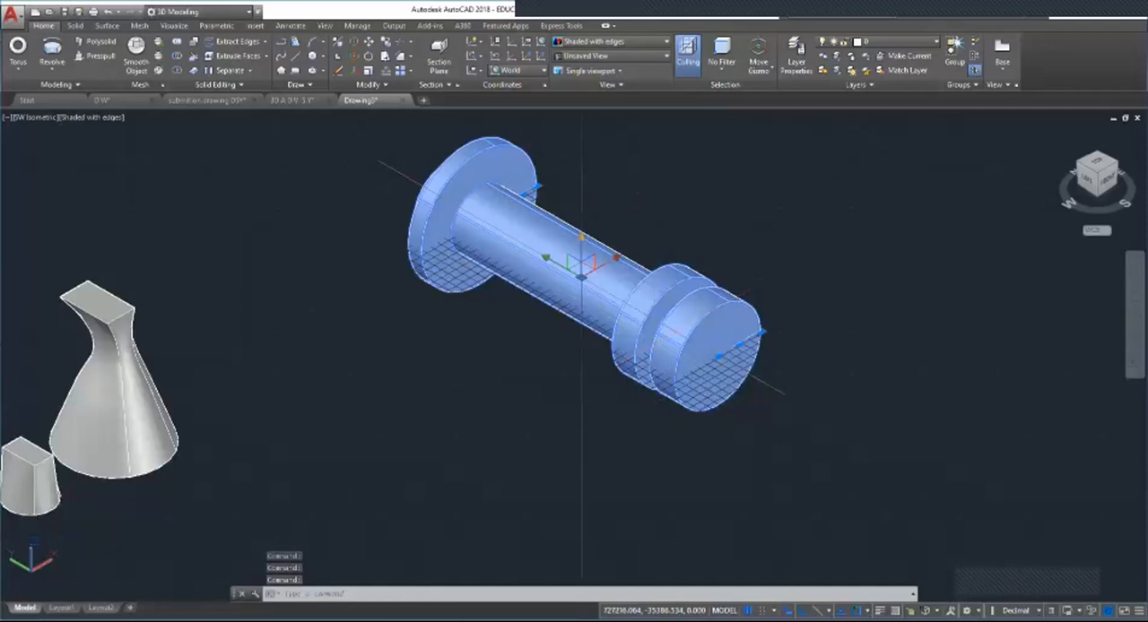
click(582, 247)
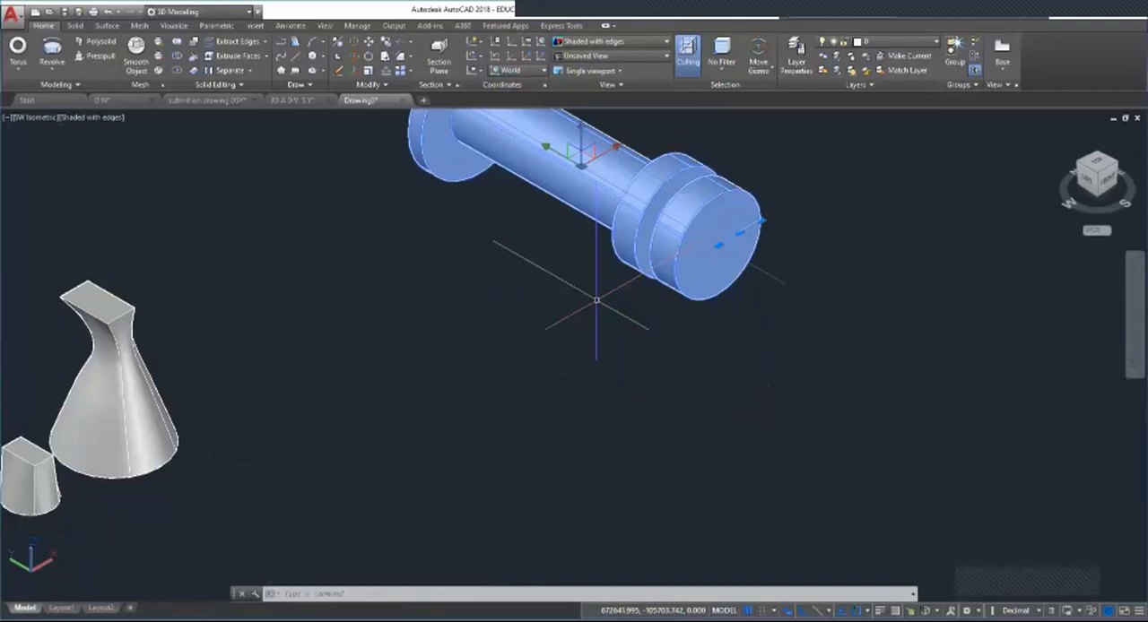
key(Escape)
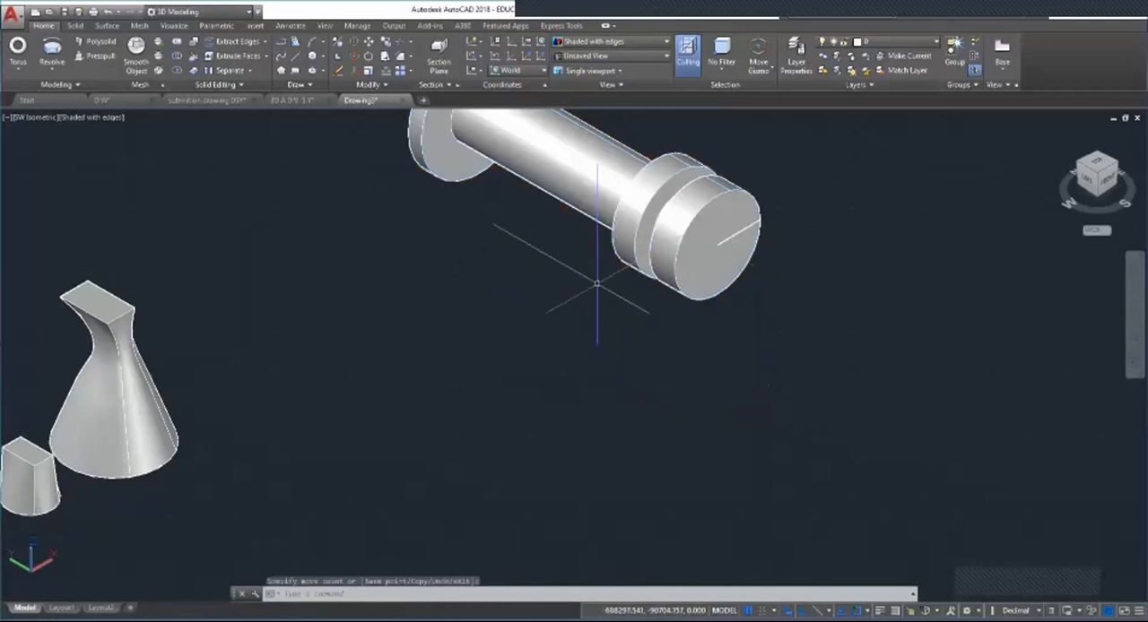
Step: Start a second notched profile beside the solid with connected lines for its long outer side, short end and stepped notch
scroll(584, 158, down, 5)
scroll(579, 174, up, 4)
scroll(300, 321, down, 2)
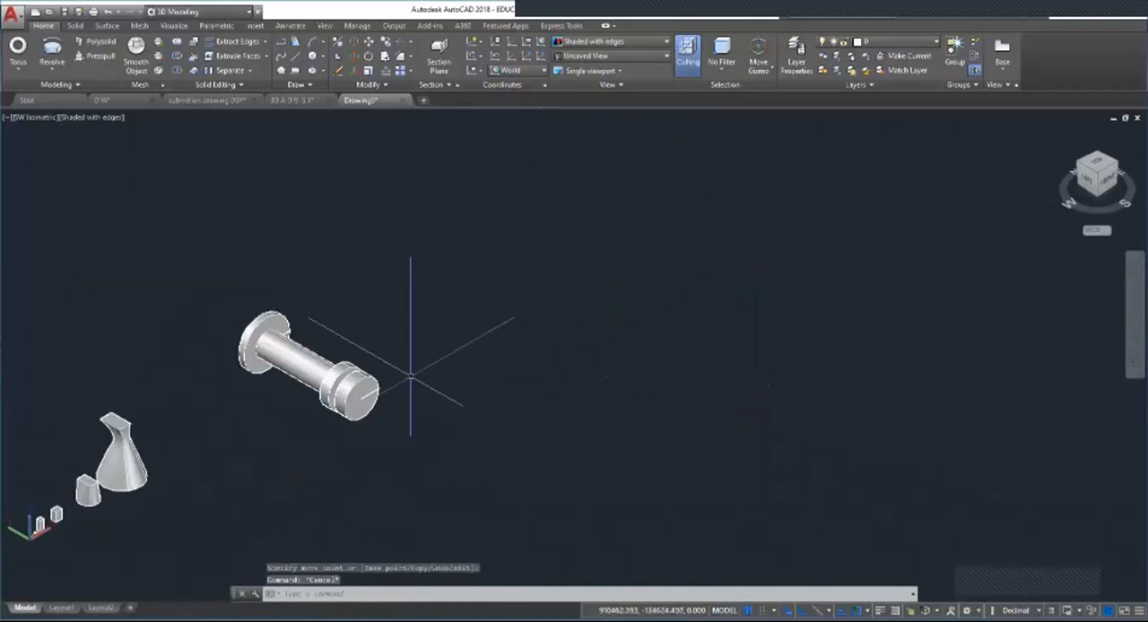
scroll(413, 381, up, 3)
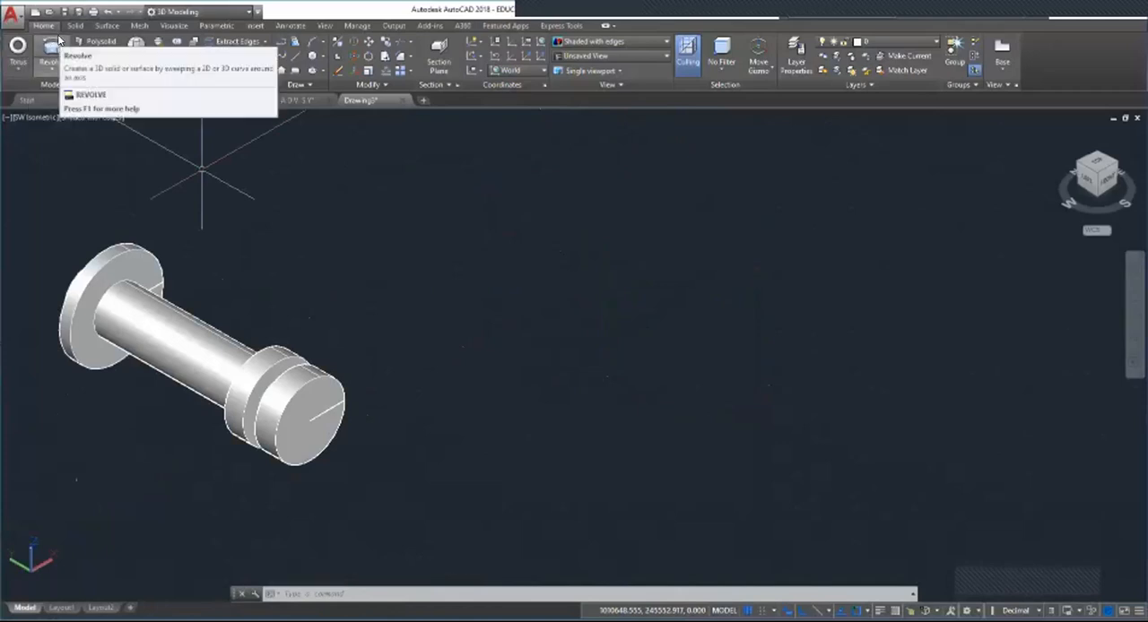
click(295, 56)
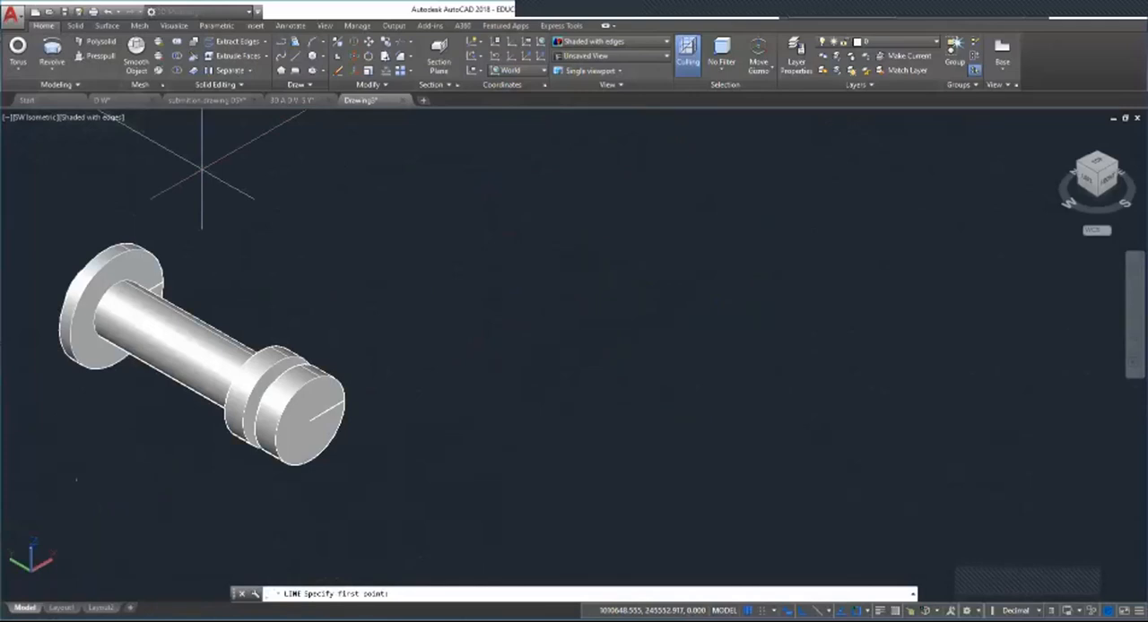
click(450, 318)
click(687, 454)
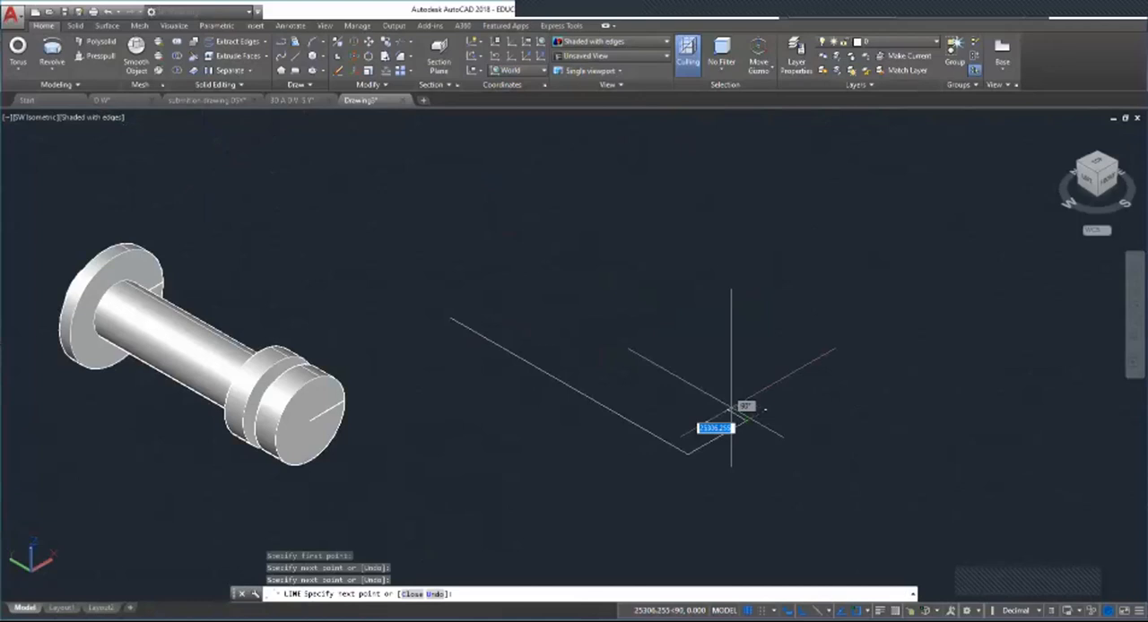
click(728, 410)
click(707, 421)
click(689, 411)
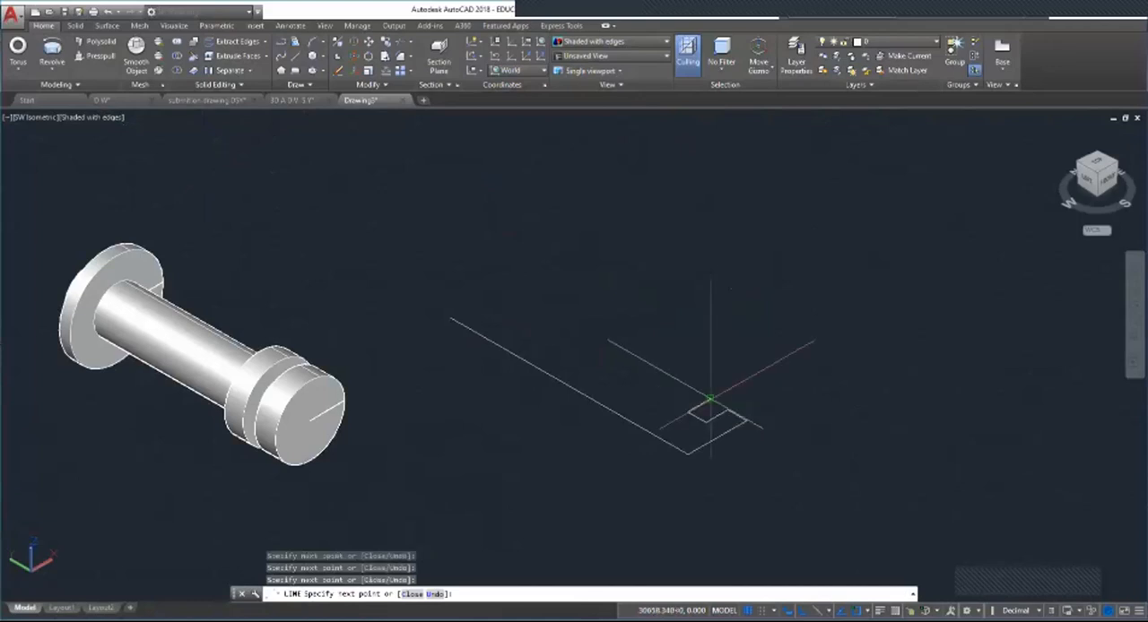
click(710, 399)
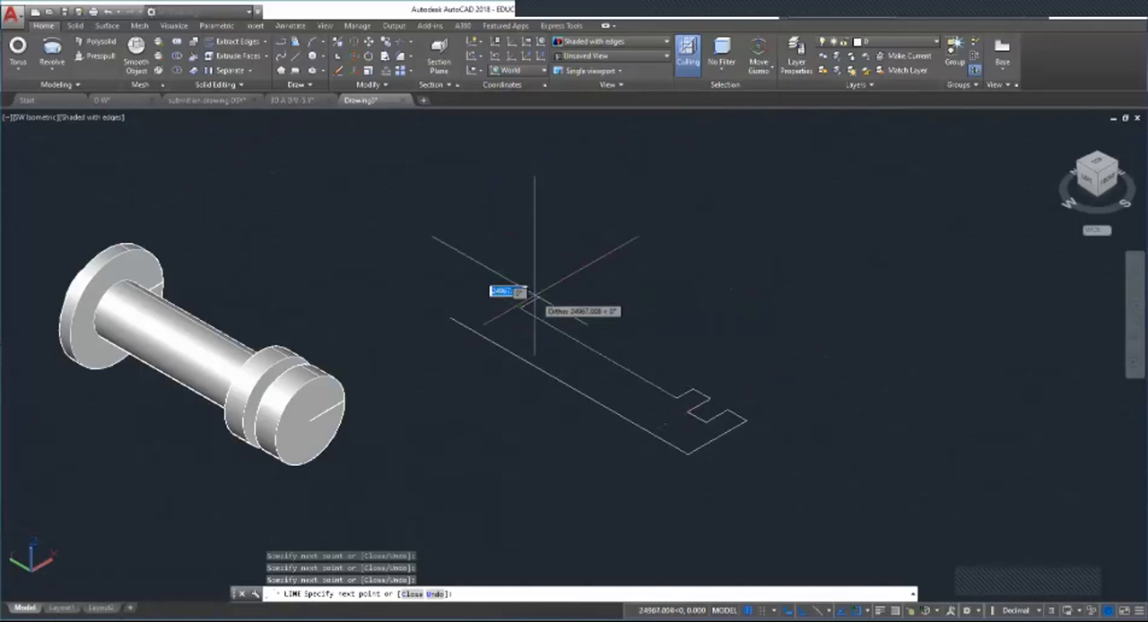
Step: Close the second profile with lines around the wider far end back to the starting point of the long side
click(535, 296)
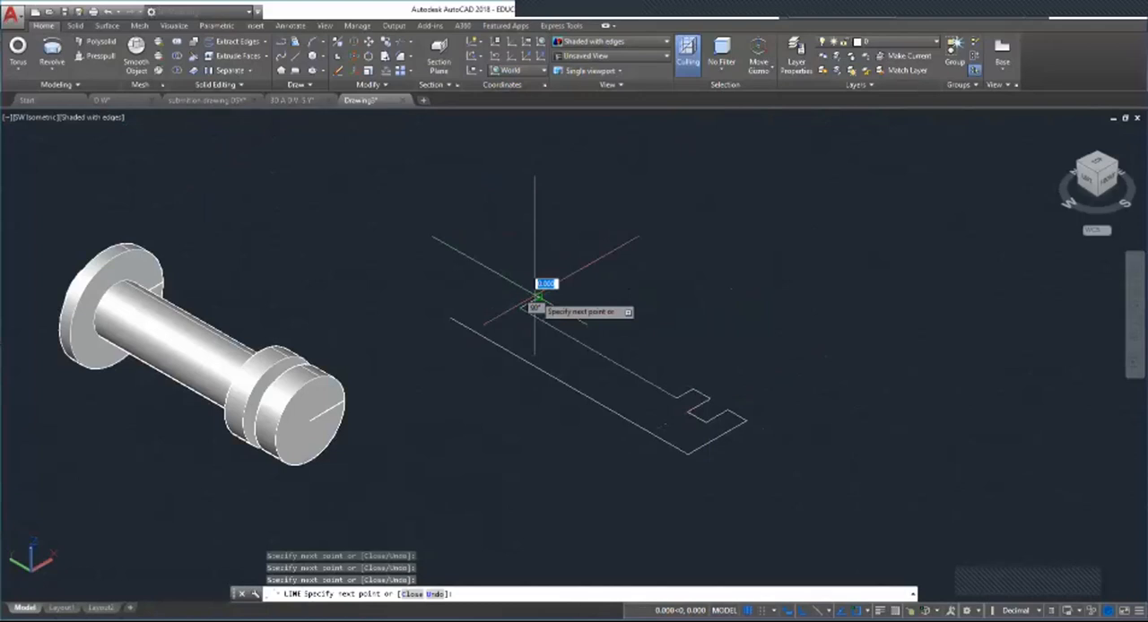
click(458, 314)
key(Escape)
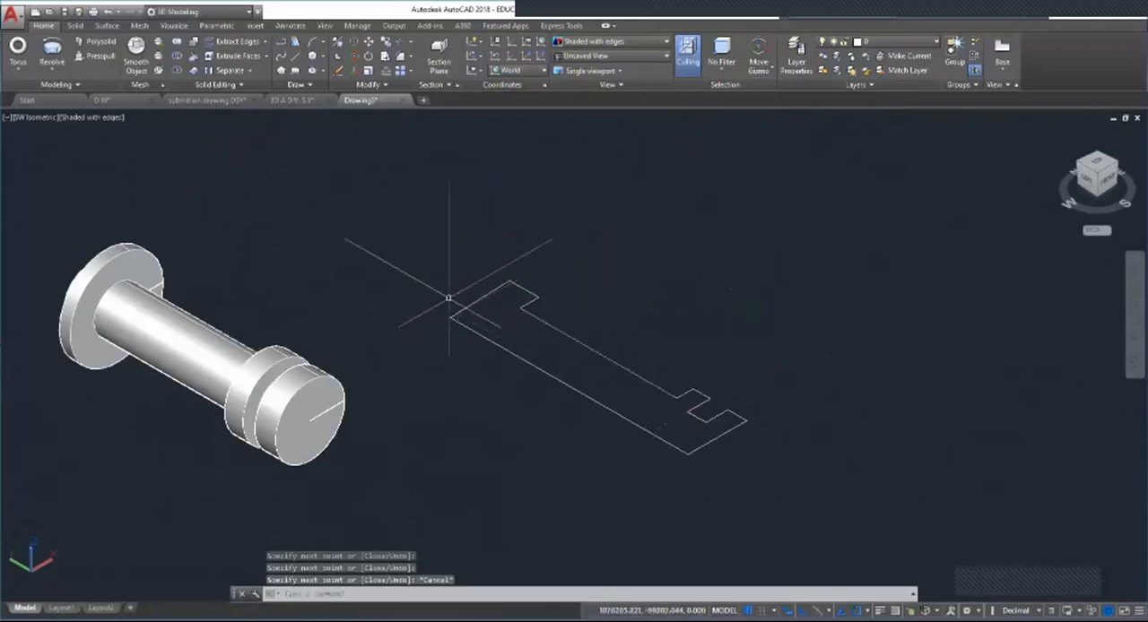
Step: Join all the lines of the second notched profile into a single polyline
text(joi)
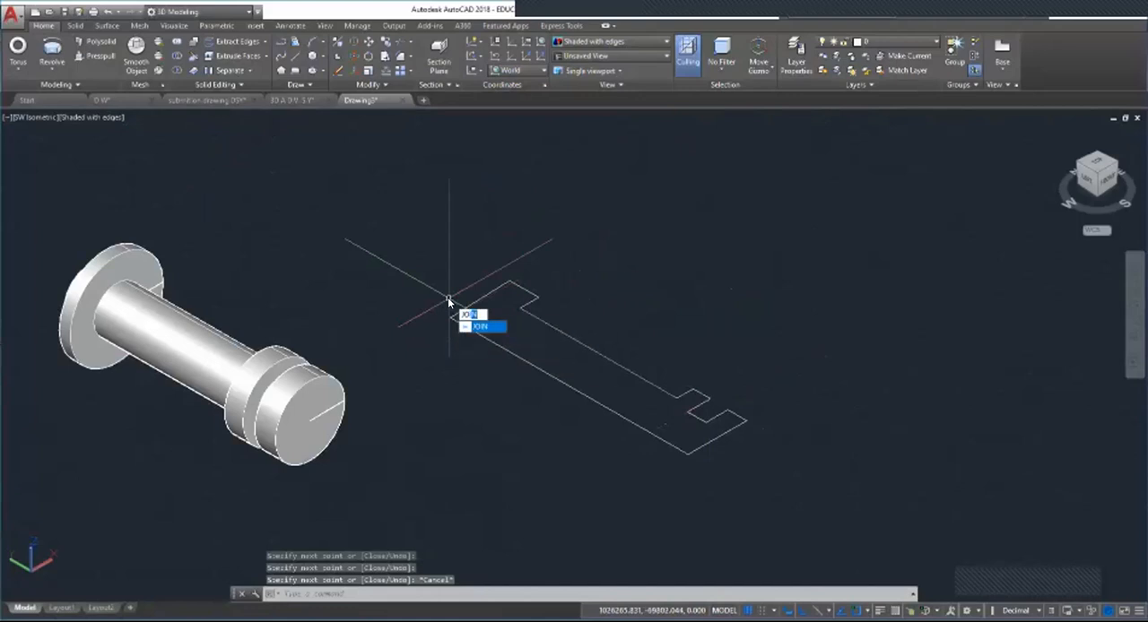
text(n)
key(Return)
click(366, 251)
click(856, 499)
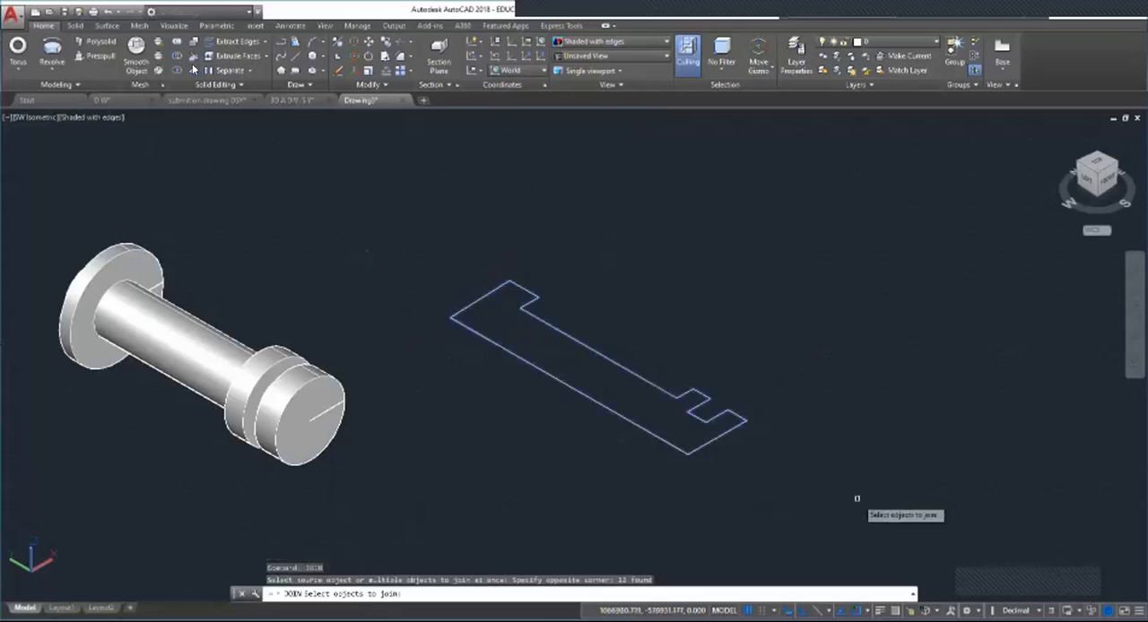
key(Return)
Step: Try to revolve the joined profile using the Object axis option, with its own long outer side as the axis
click(48, 52)
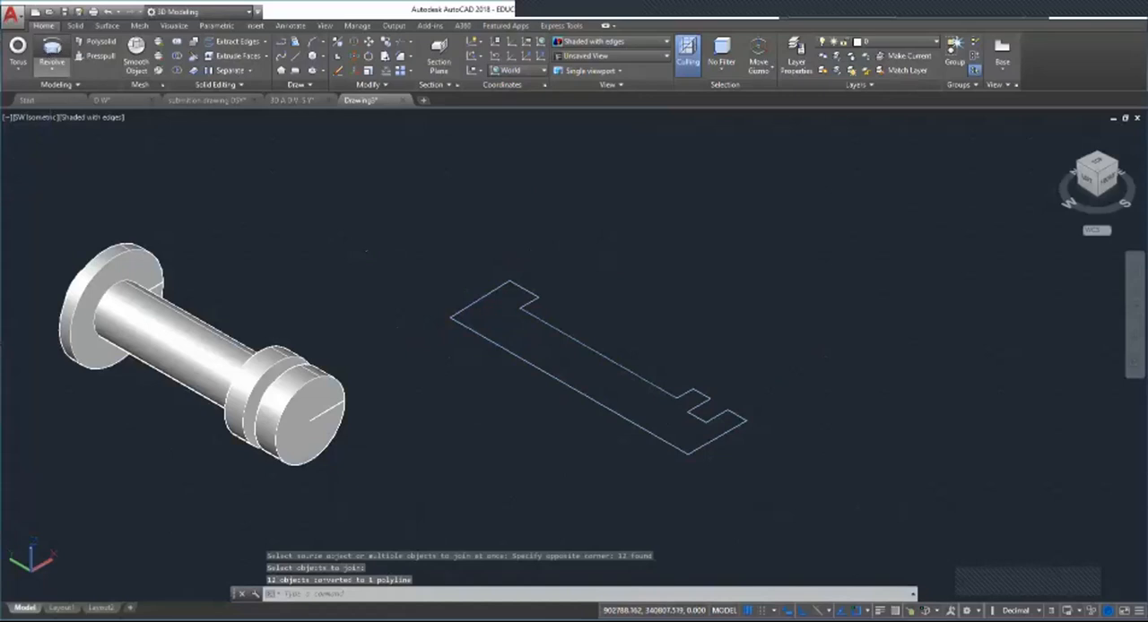
click(659, 447)
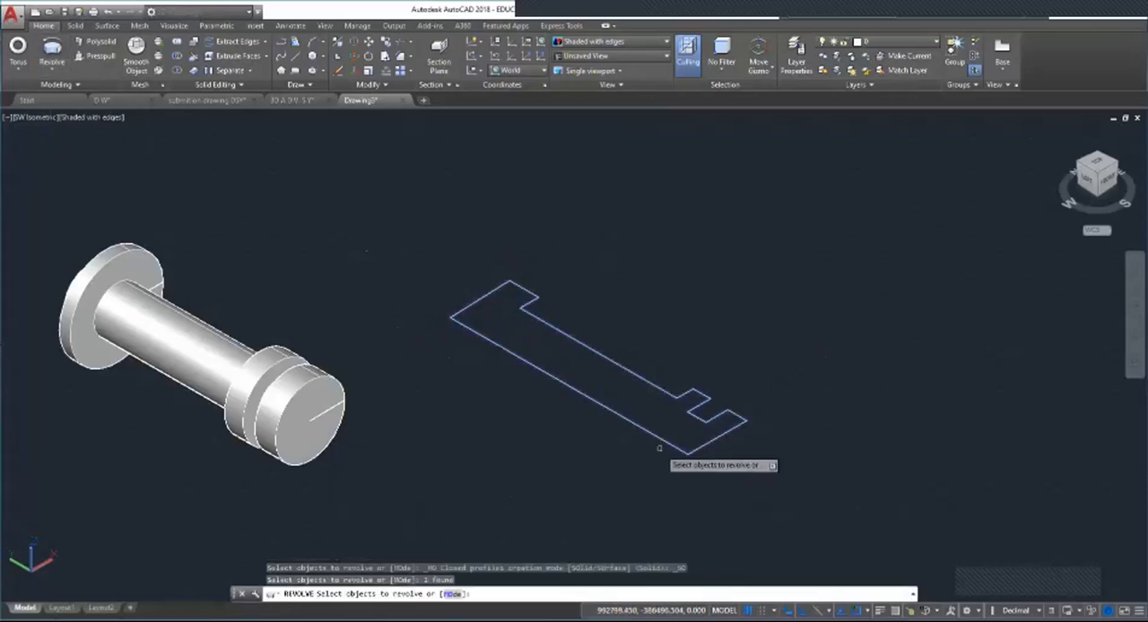
key(Return)
key(Return)
click(659, 448)
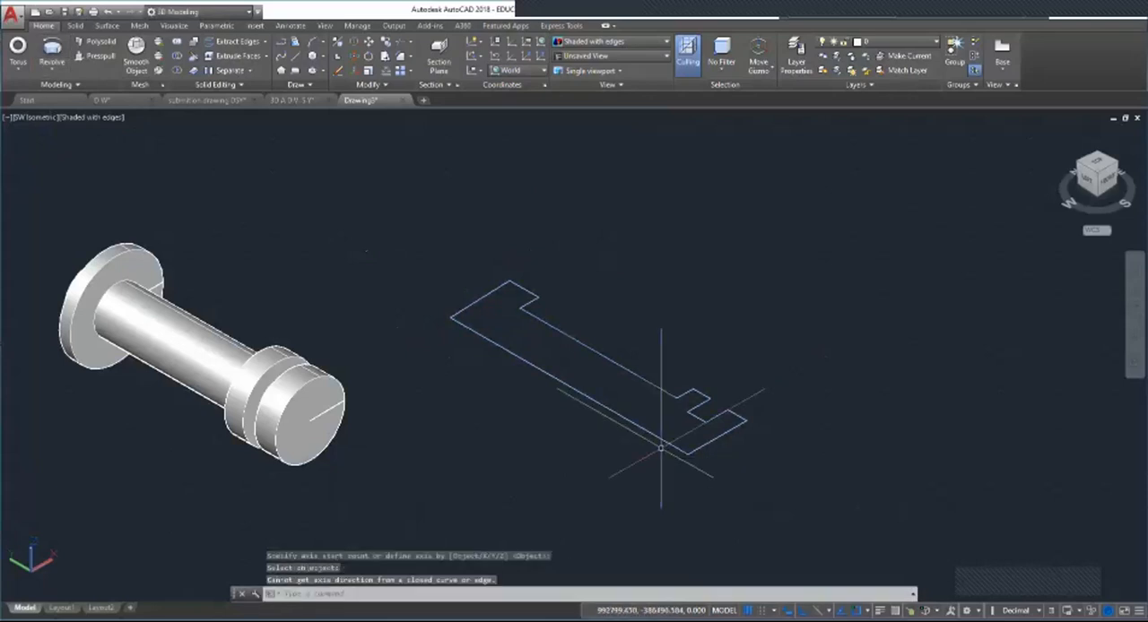
click(688, 433)
key(Escape)
key(Escape)
key(Escape)
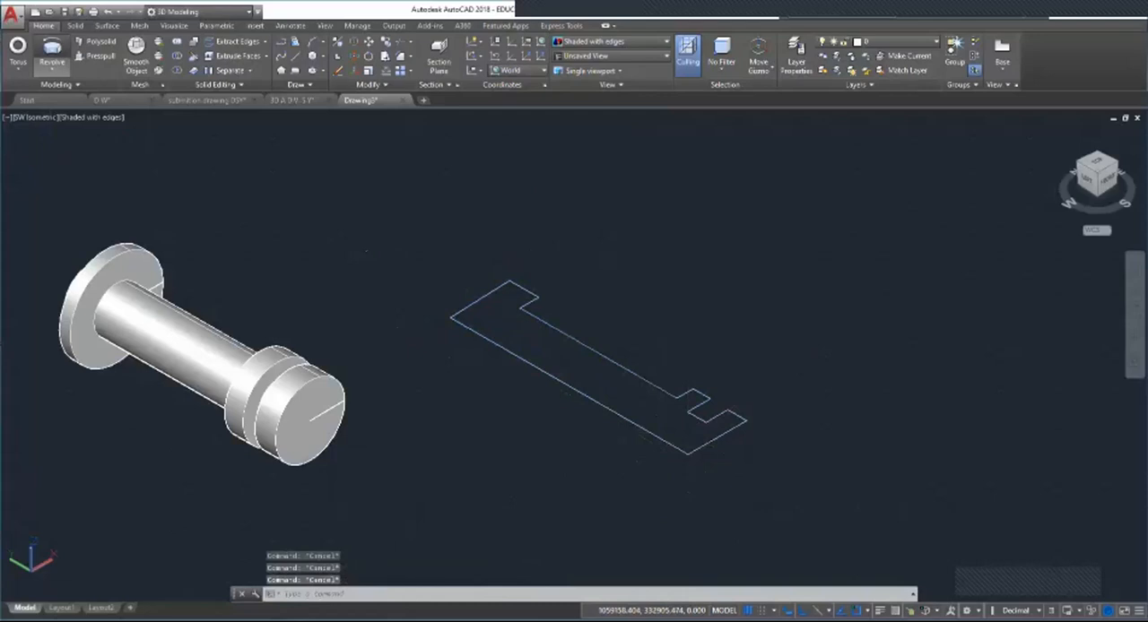
Step: Retry the Object-axis revolve of the joined profile, picking the axis near the corner of its long outer side
click(51, 56)
key(Escape)
key(Escape)
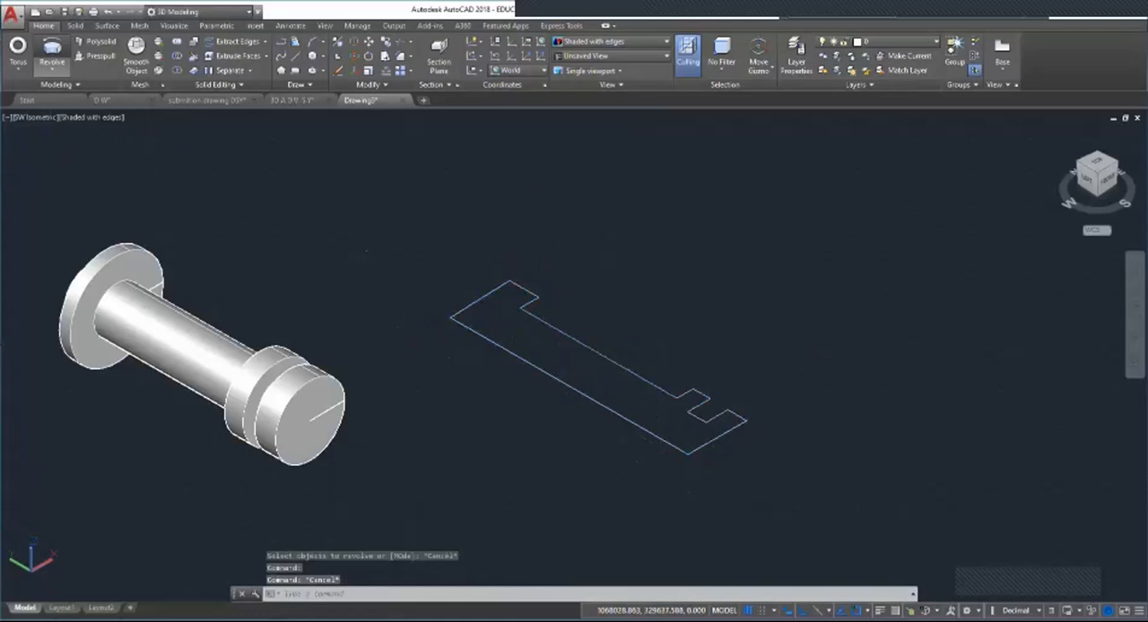
click(51, 56)
click(682, 451)
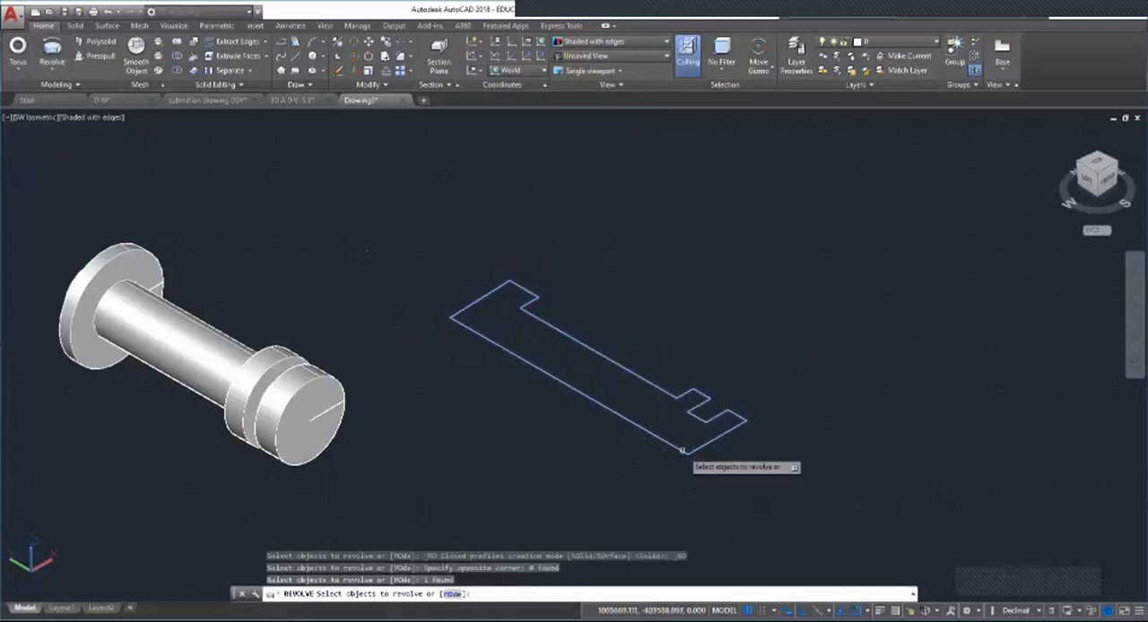
key(Return)
key(Return)
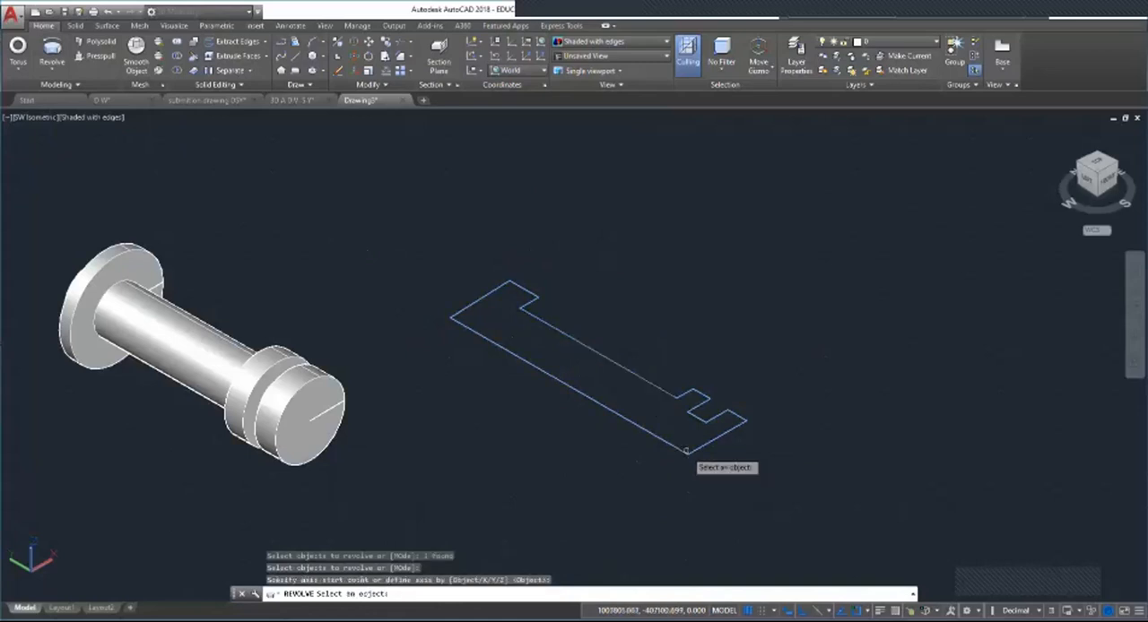
click(685, 452)
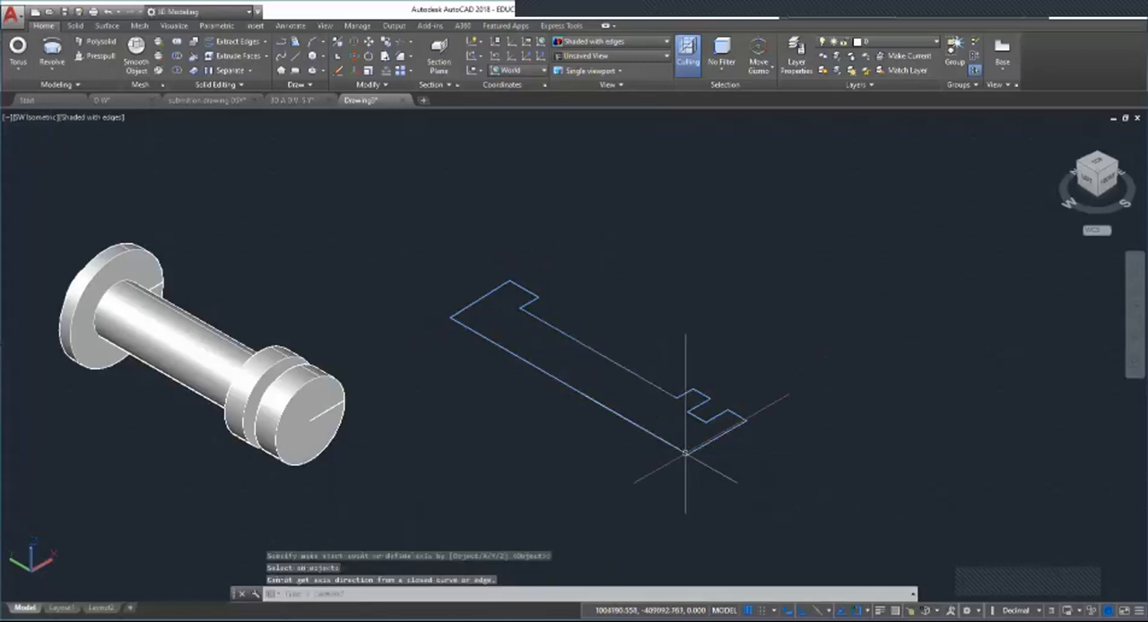
key(Return)
key(Return)
click(685, 453)
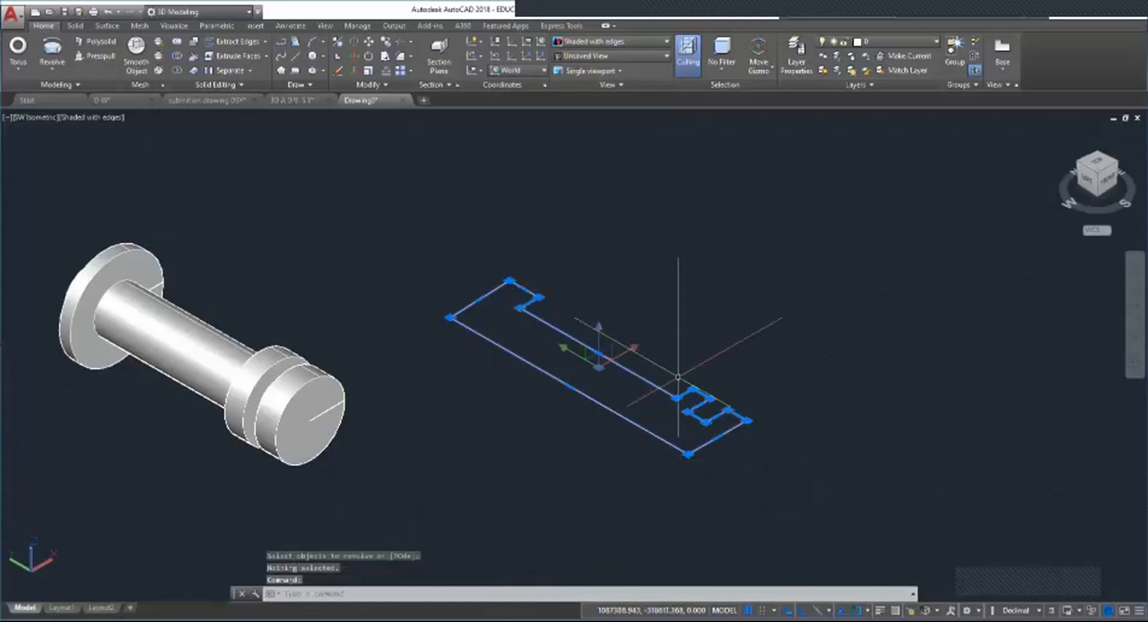
key(Escape)
key(Escape)
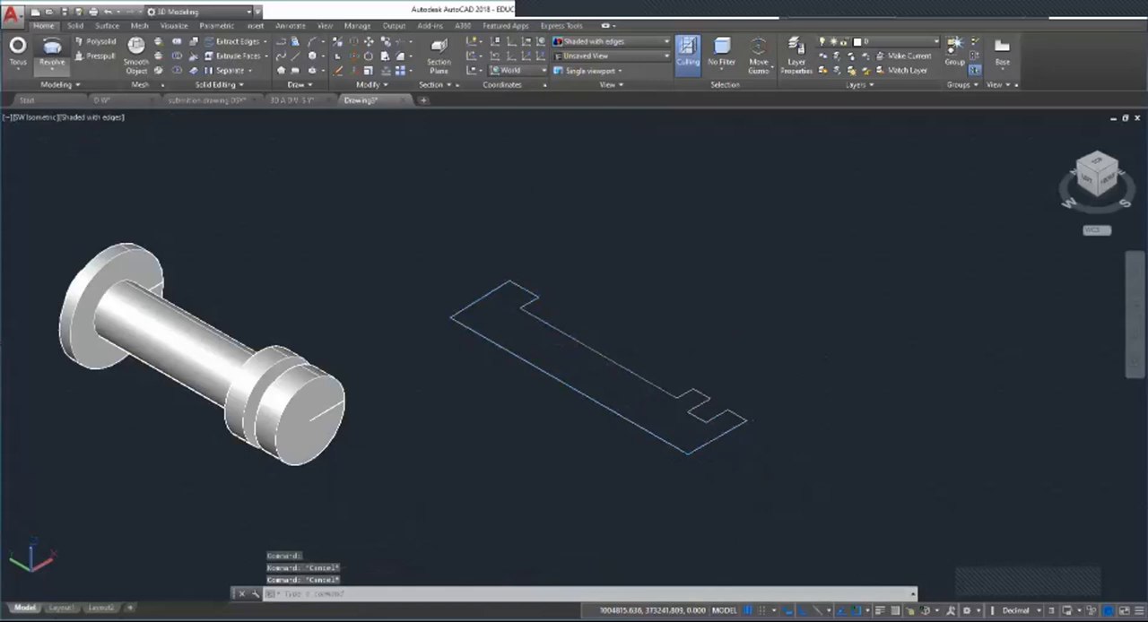
Step: Try to revolve the joined profile about an axis defined by points on its long outer side
click(51, 54)
click(657, 439)
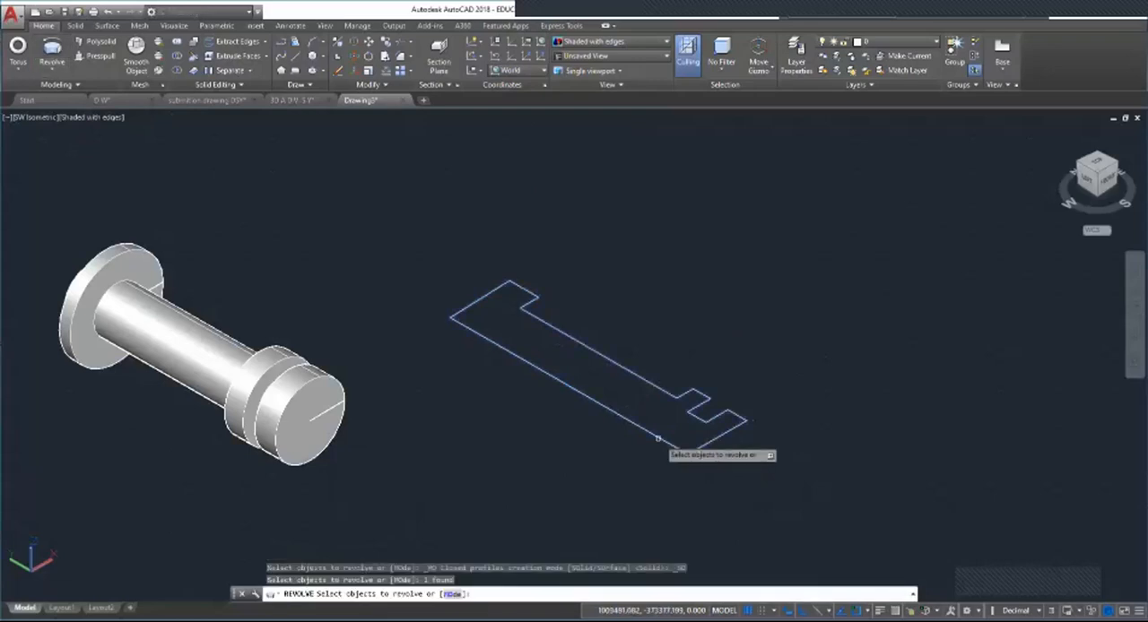
key(Return)
click(658, 439)
key(Escape)
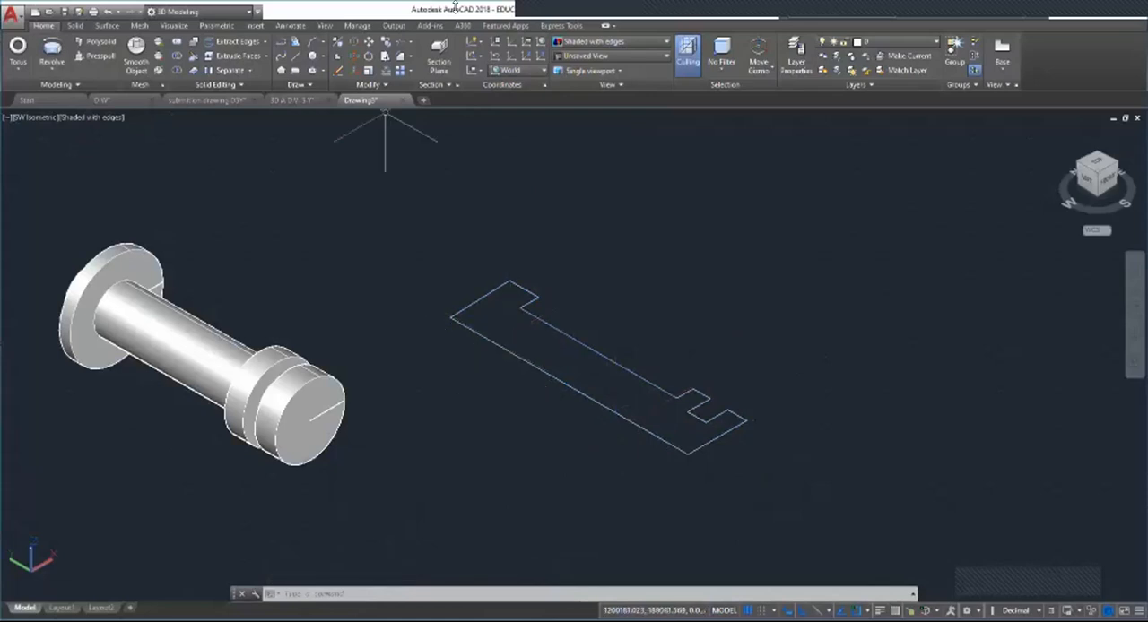
key(Escape)
Step: Show the available solid creation tools: Extrude, Loft, Revolve and Sweep
scroll(424, 377, down, 6)
scroll(514, 305, up, 5)
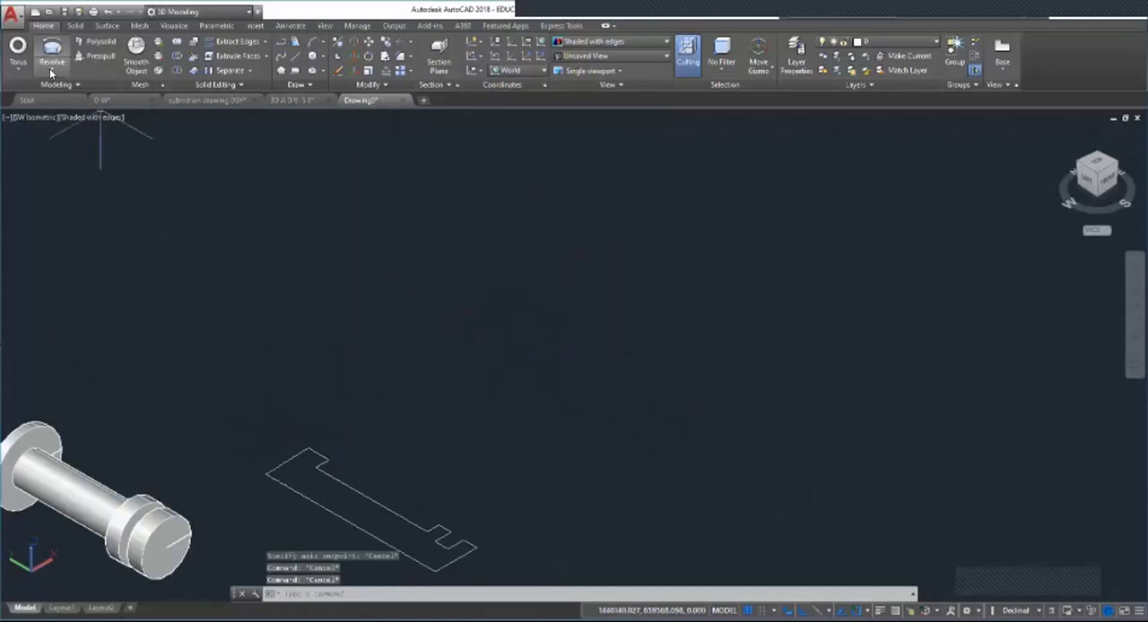
click(49, 69)
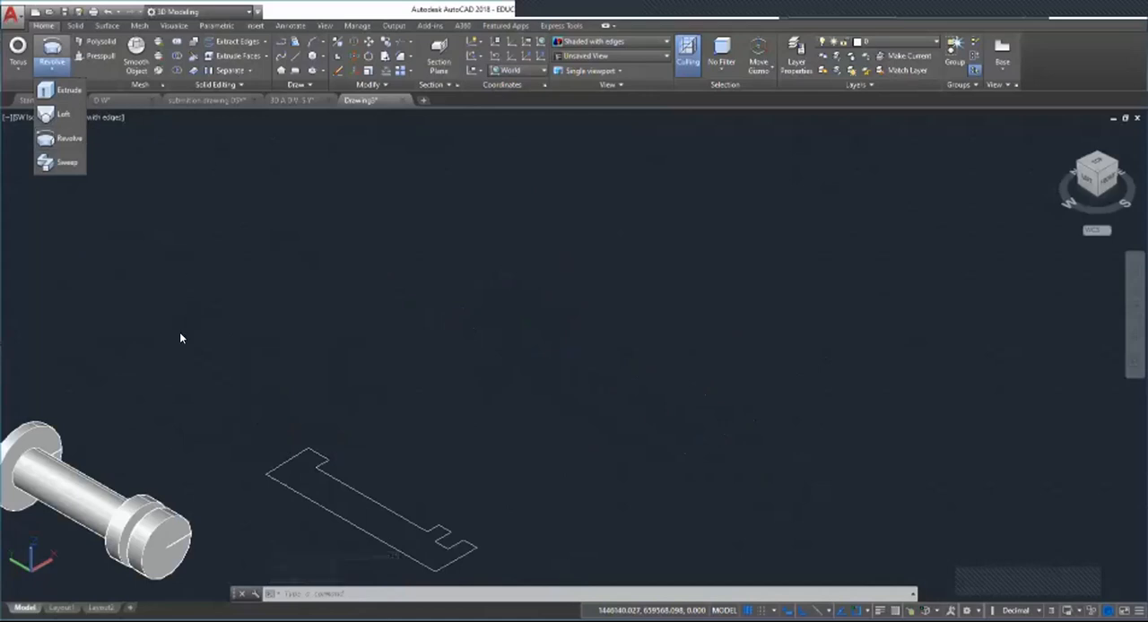
scroll(293, 333, down, 2)
scroll(305, 296, up, 3)
scroll(398, 355, down, 4)
scroll(488, 276, up, 3)
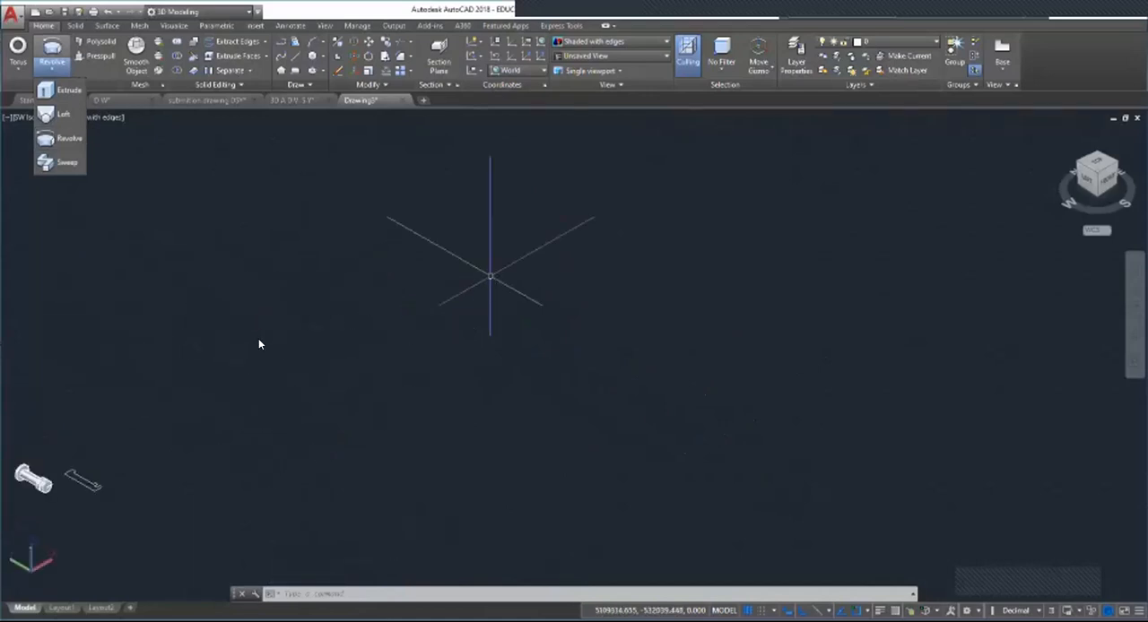
scroll(320, 367, up, 3)
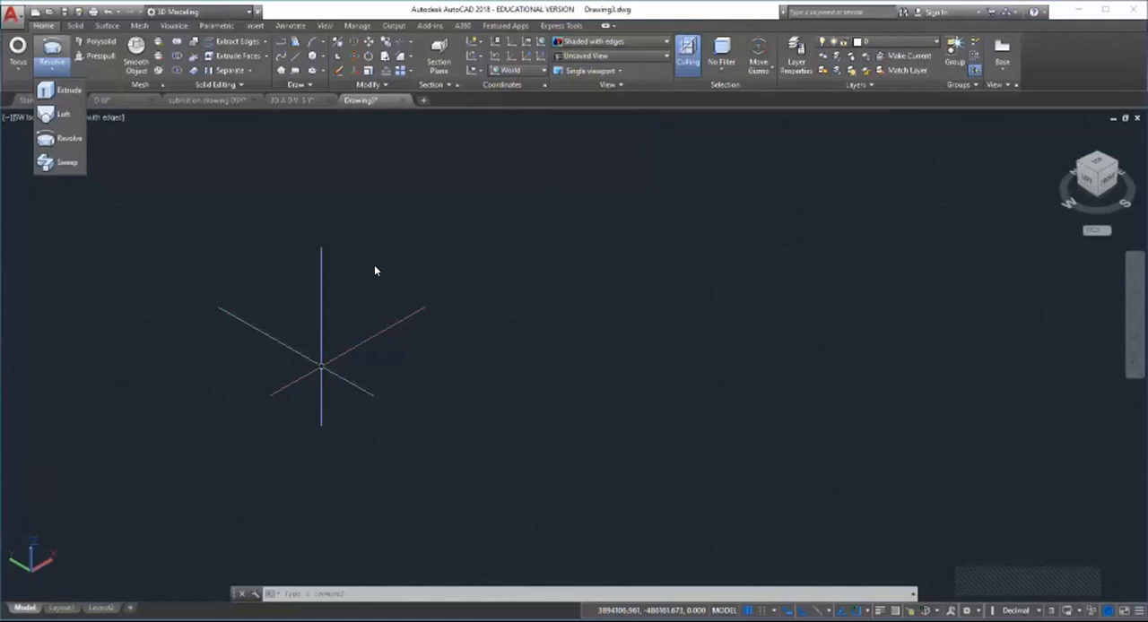
mouse_move(374, 270)
middle_down()
mouse_move(463, 217)
mouse_move(542, 221)
middle_up()
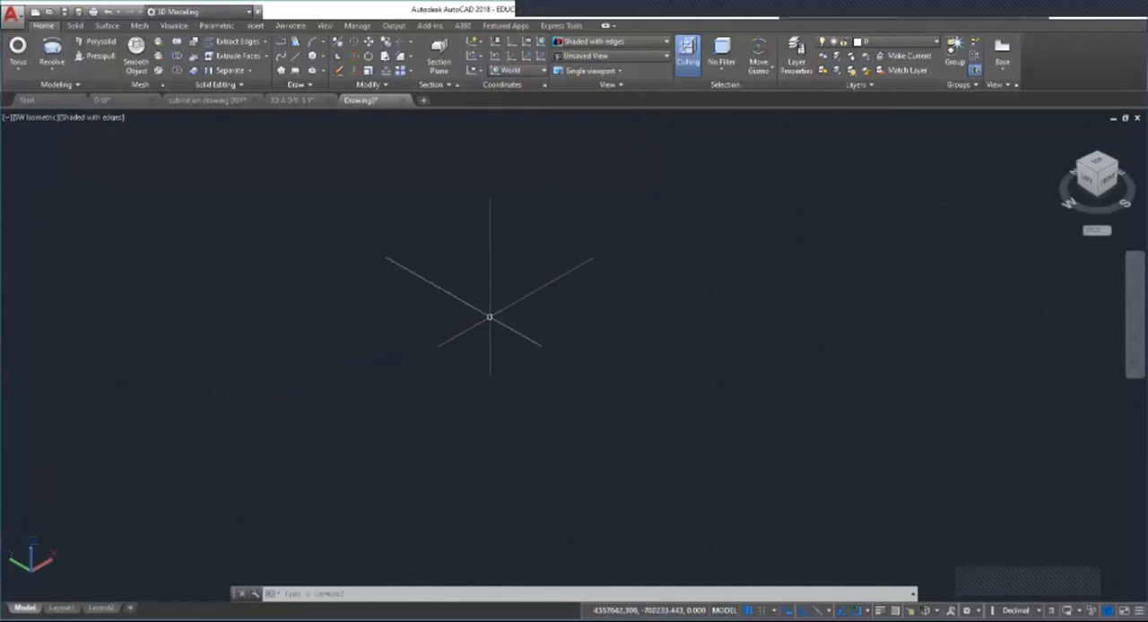
Step: Draw a connected path of two perpendicular horizontal lines and one vertical line in an empty area
key(Escape)
key(Escape)
key(Escape)
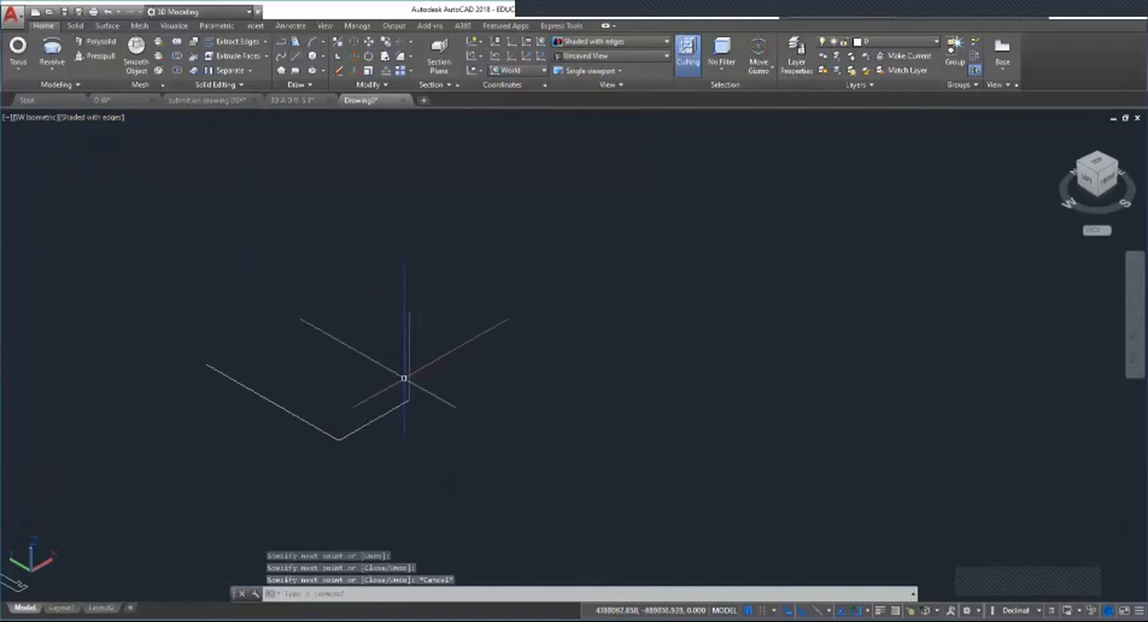
Step: Delete the three connected lines of the bent path
click(252, 391)
click(373, 420)
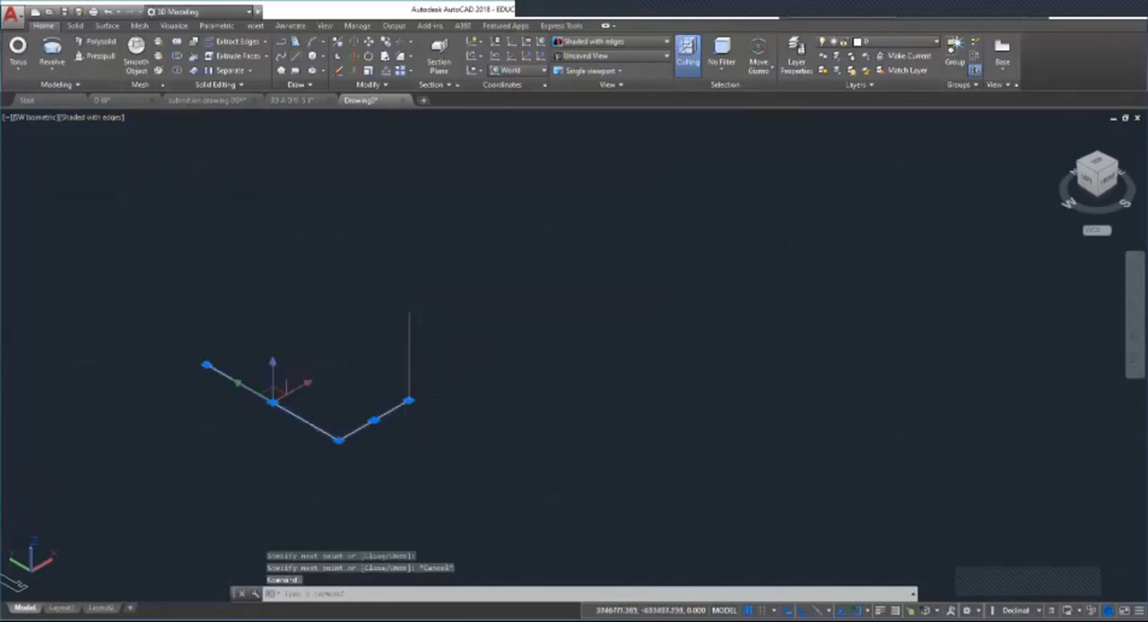
click(409, 363)
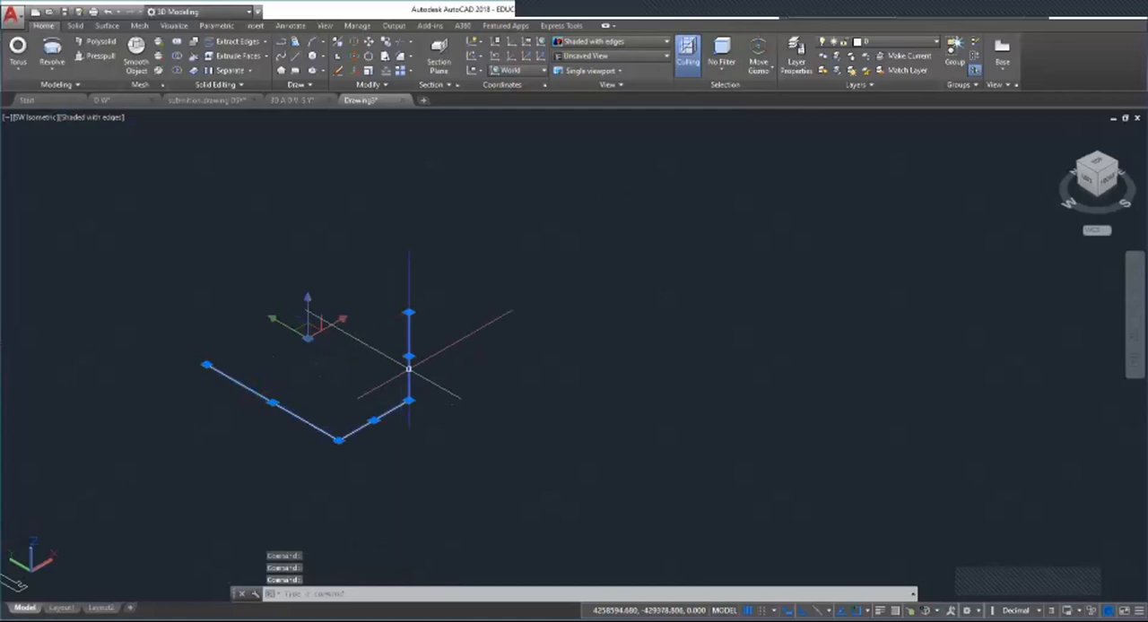
key(Delete)
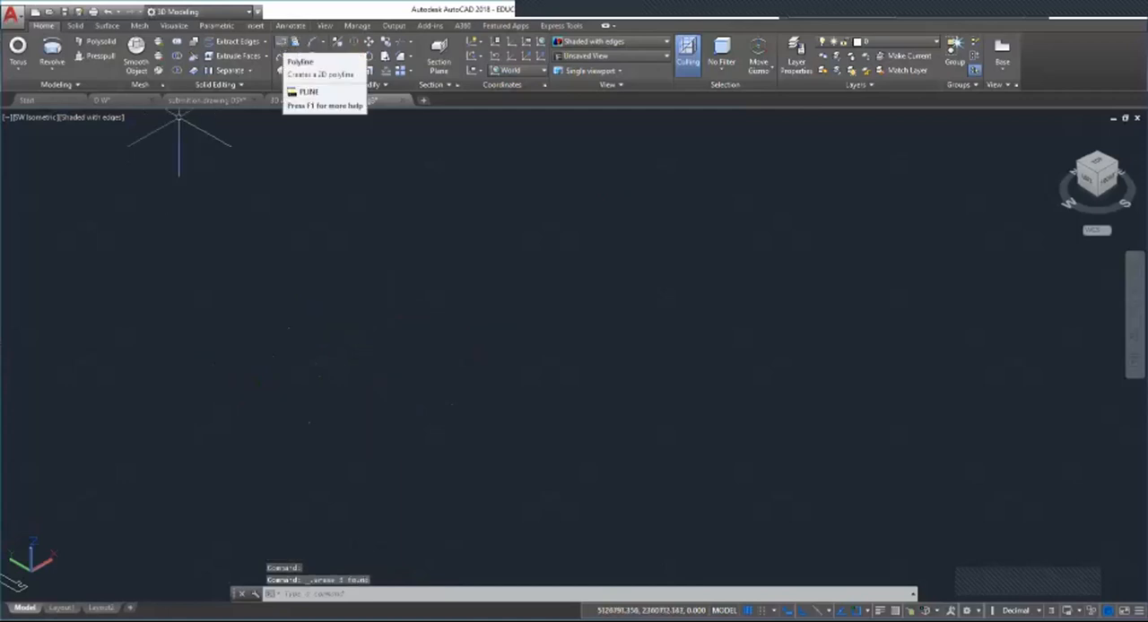
Step: Draw a long zigzag polyline with a small circle centred on its start point, and select the path to show it is one object
click(281, 42)
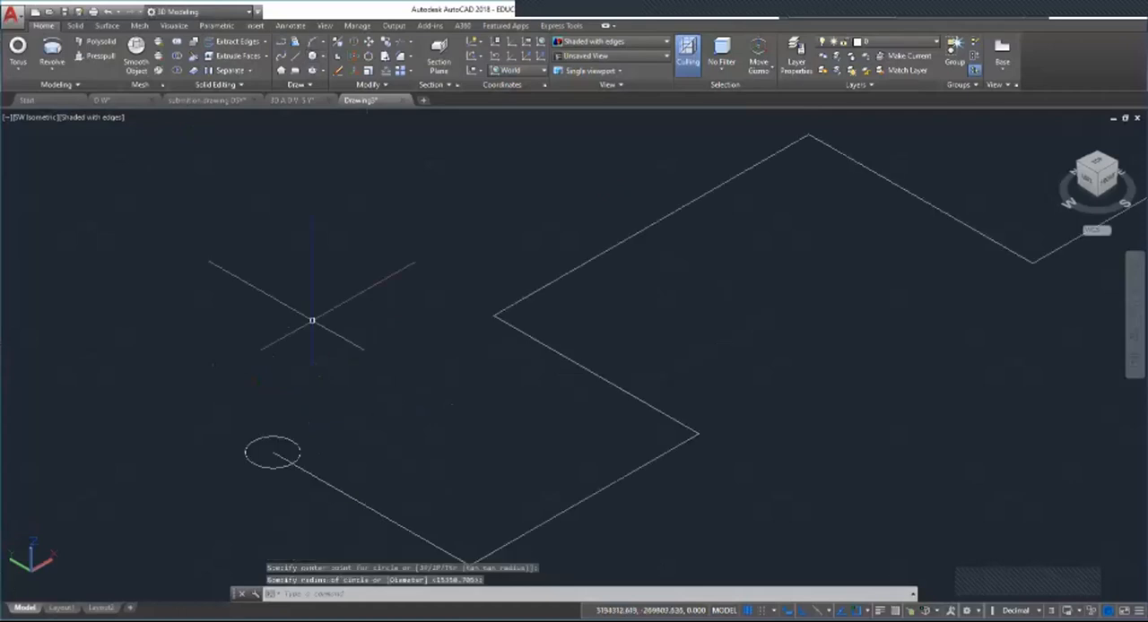
click(531, 334)
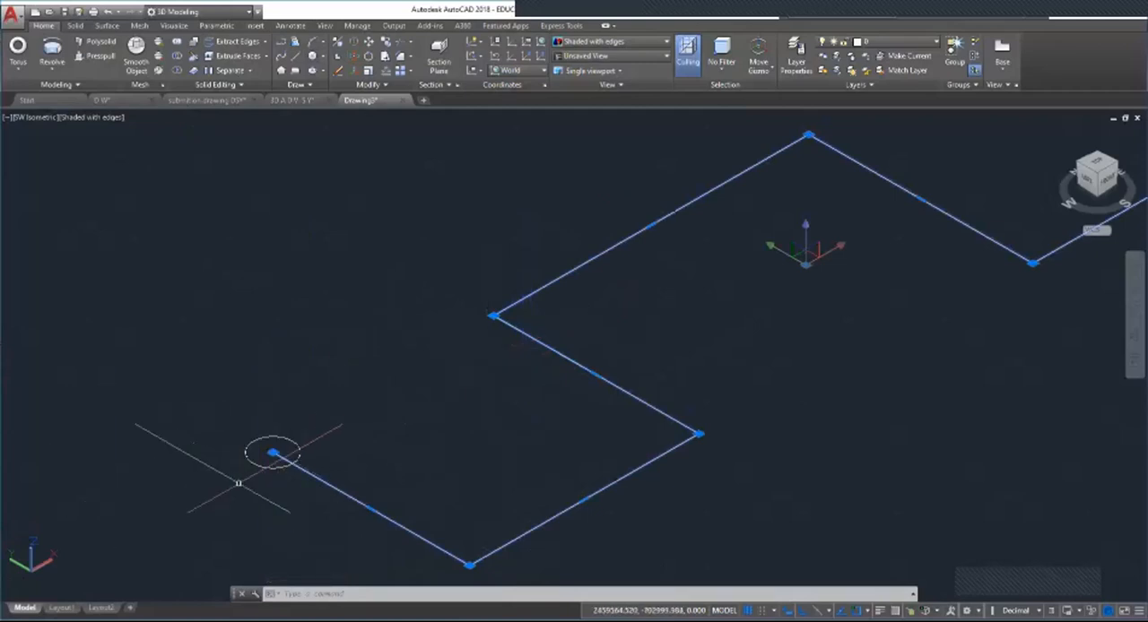
key(Escape)
key(Escape)
key(Escape)
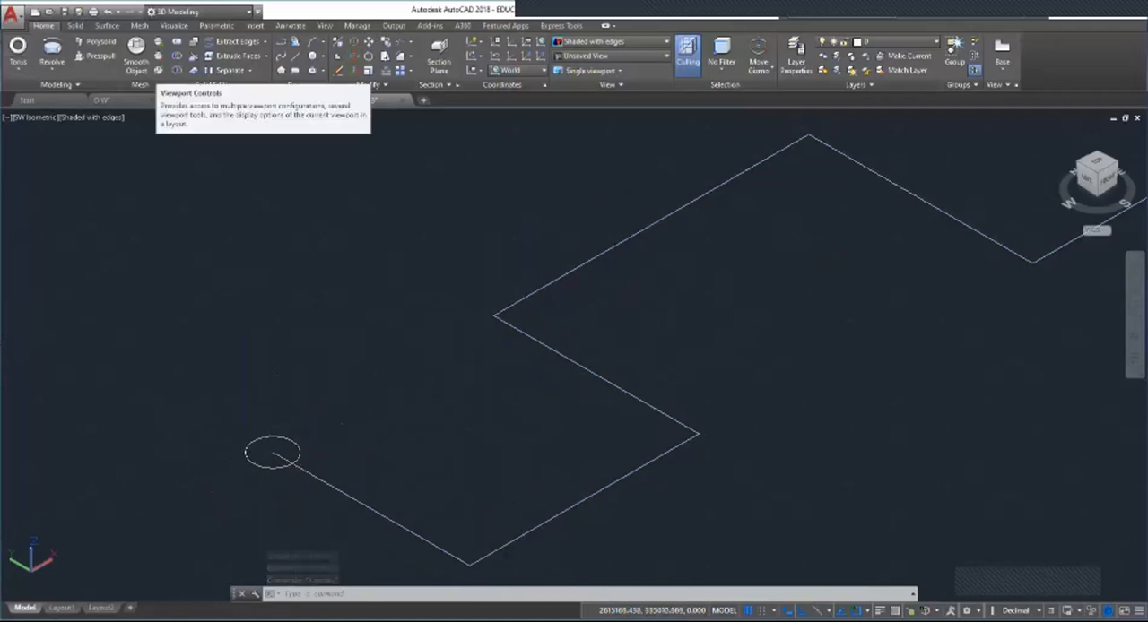
click(51, 69)
click(74, 162)
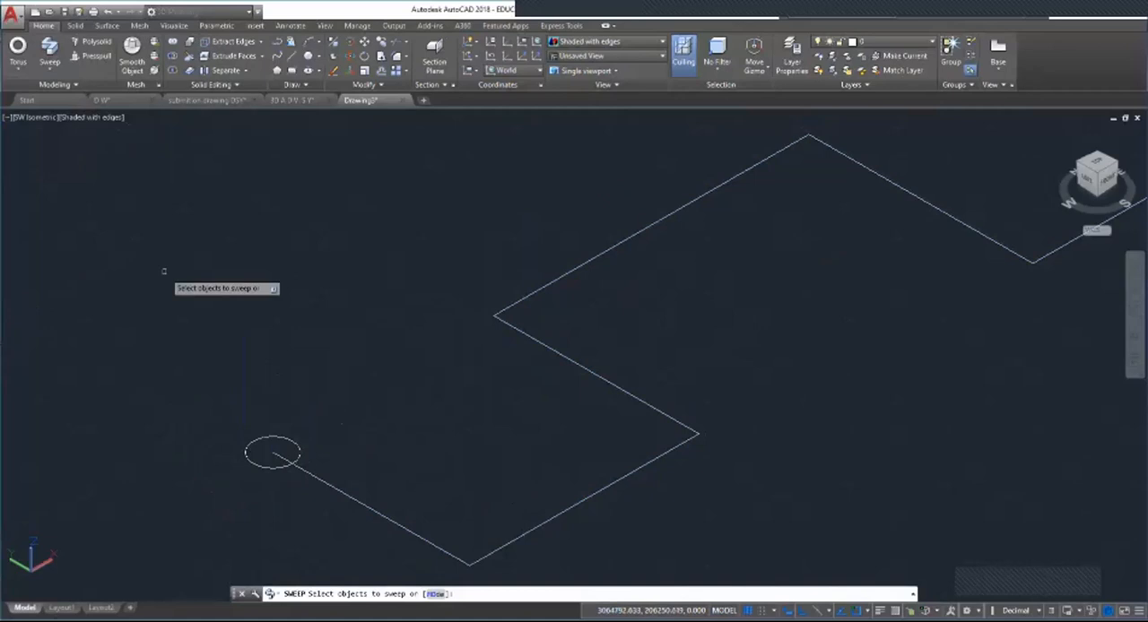
click(254, 464)
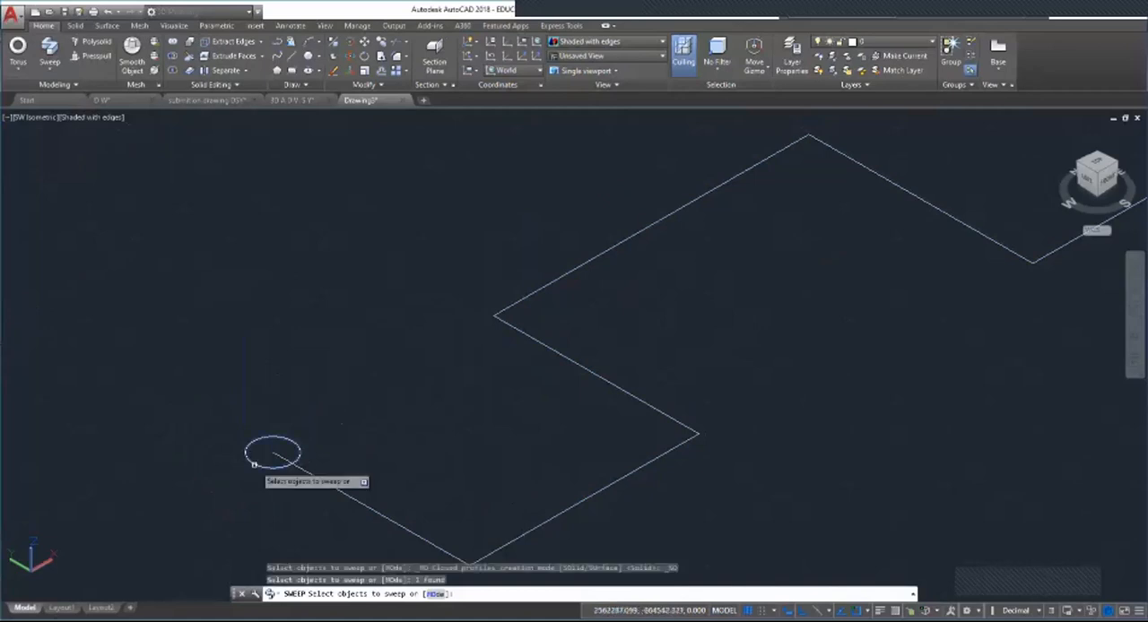
key(Return)
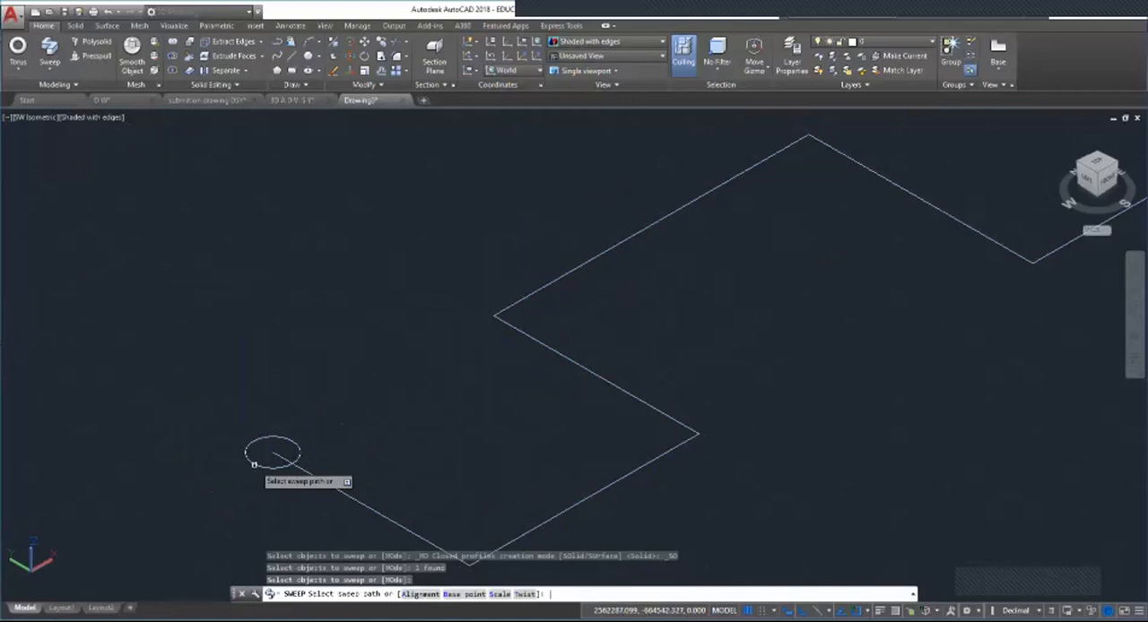
key(Return)
key(Return)
key(Return)
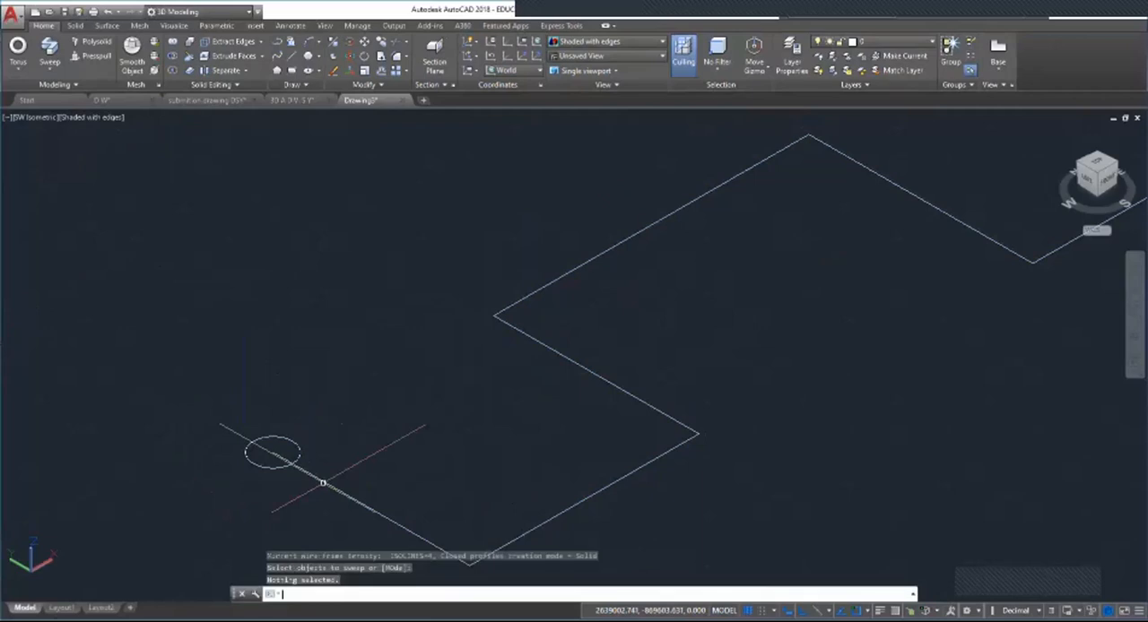
key(Return)
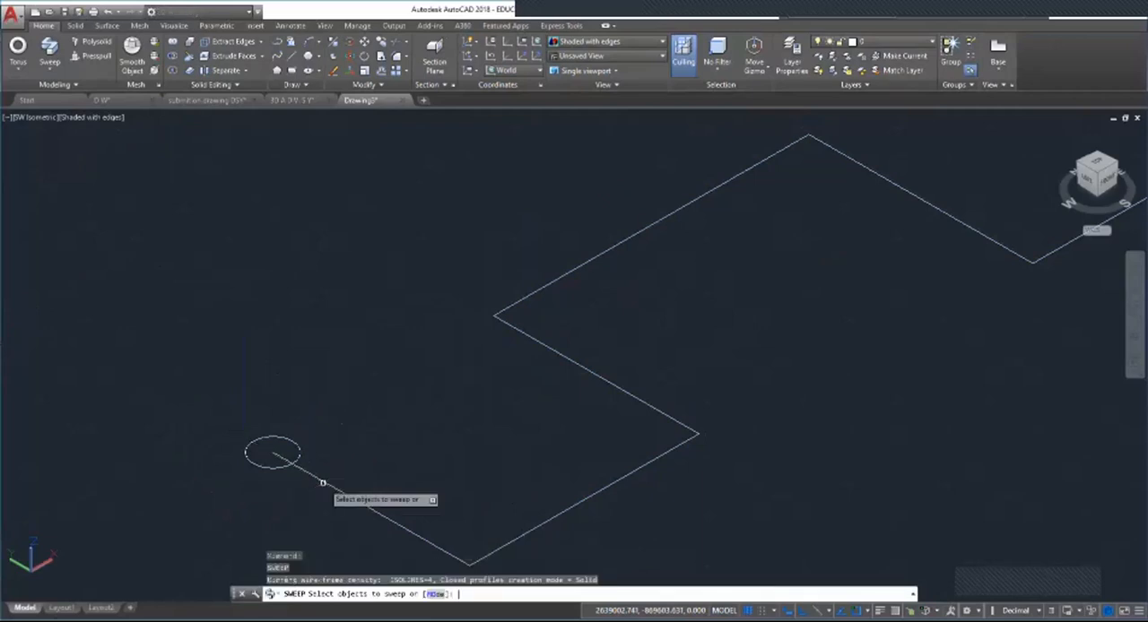
click(377, 508)
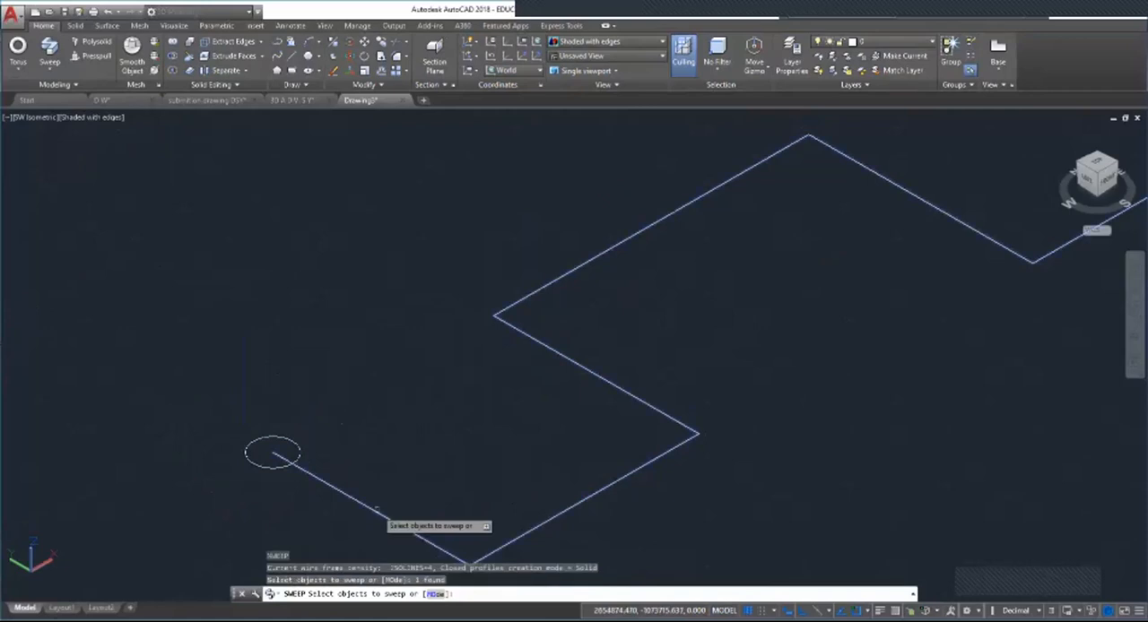
key(Return)
key(Escape)
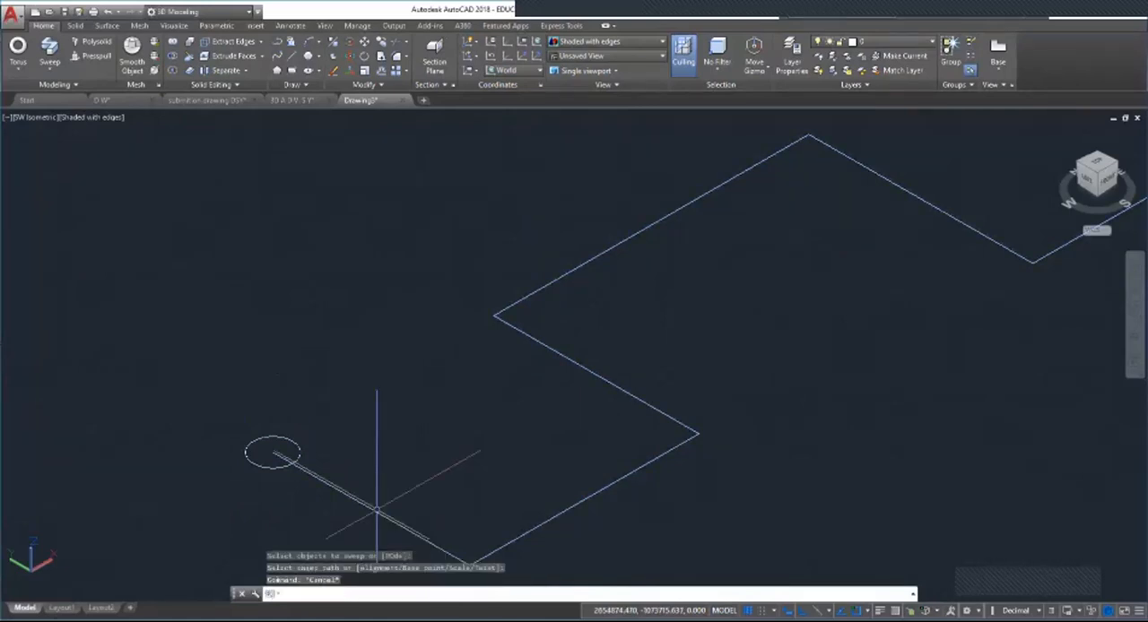
key(Escape)
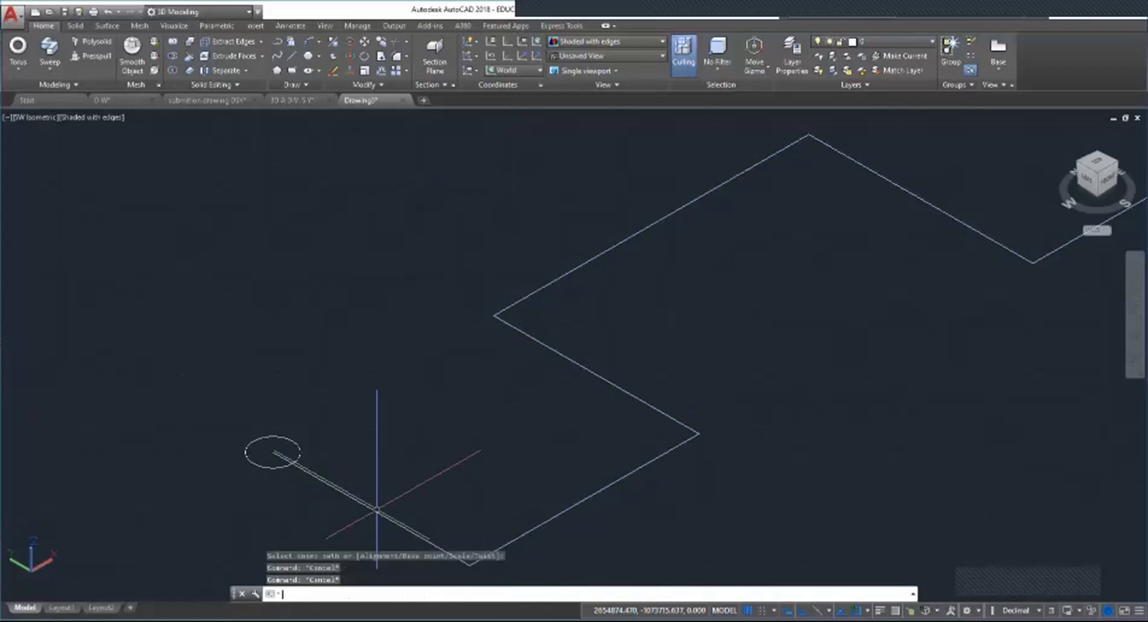
key(Escape)
Step: Try to sweep the circle as a solid along the zigzag polyline, picking the path on its first segment
click(49, 65)
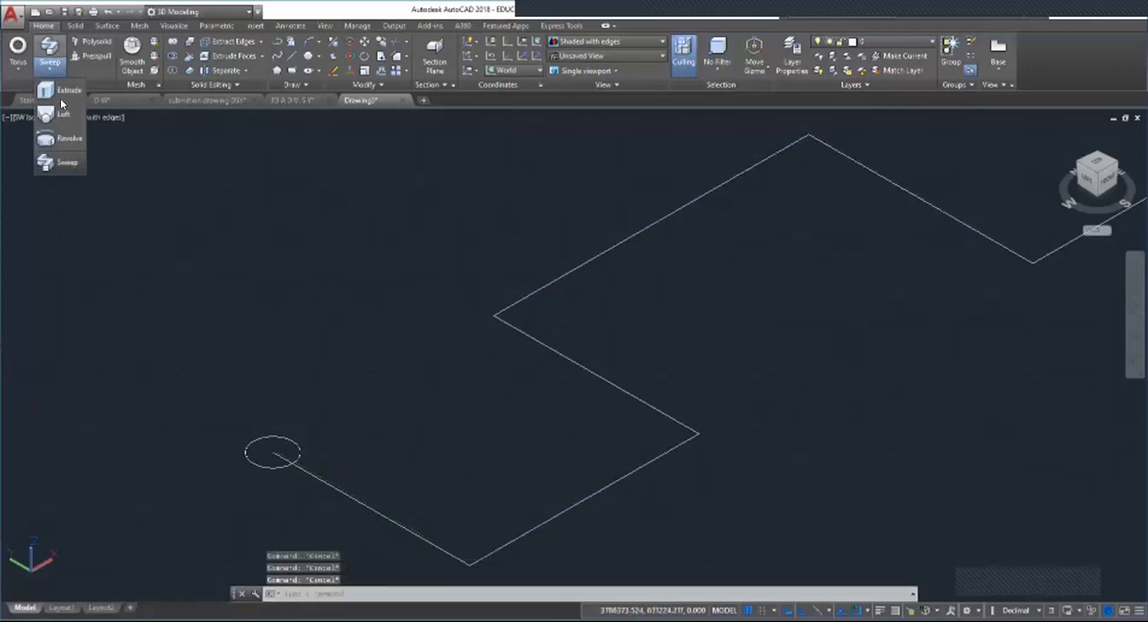
click(67, 162)
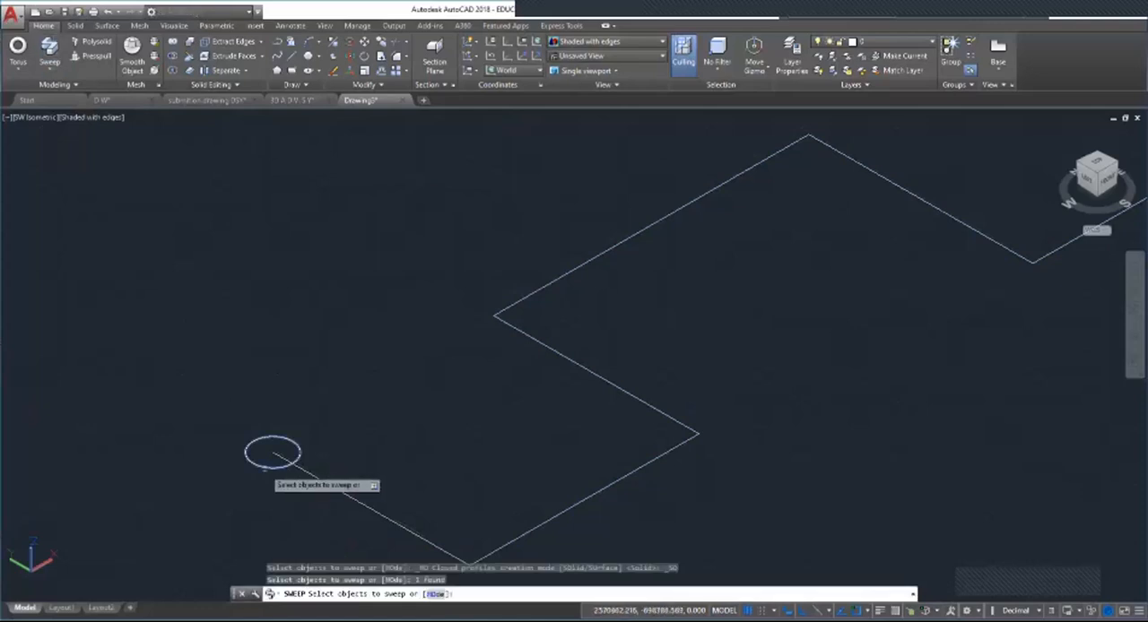
key(Return)
click(340, 493)
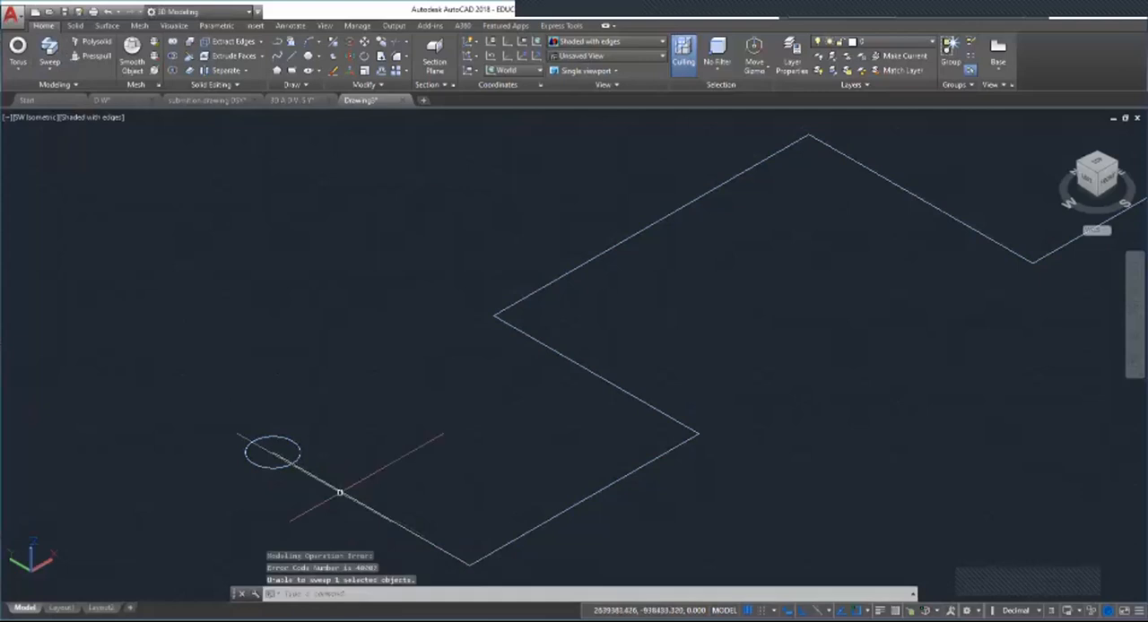
key(Return)
click(386, 516)
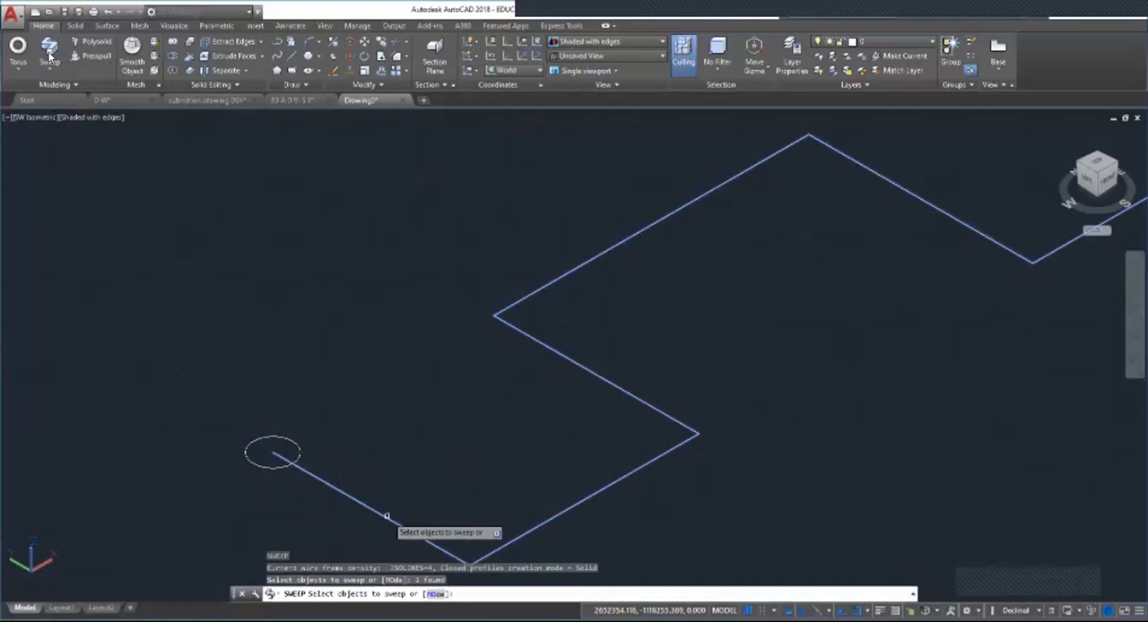
key(Escape)
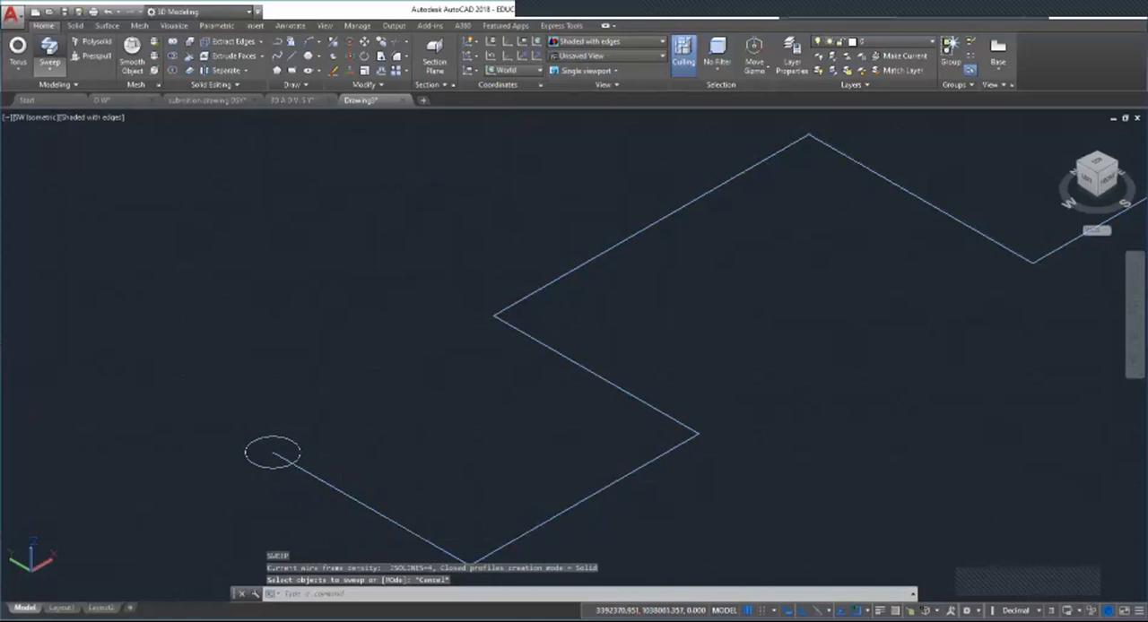
key(Escape)
key(Escape)
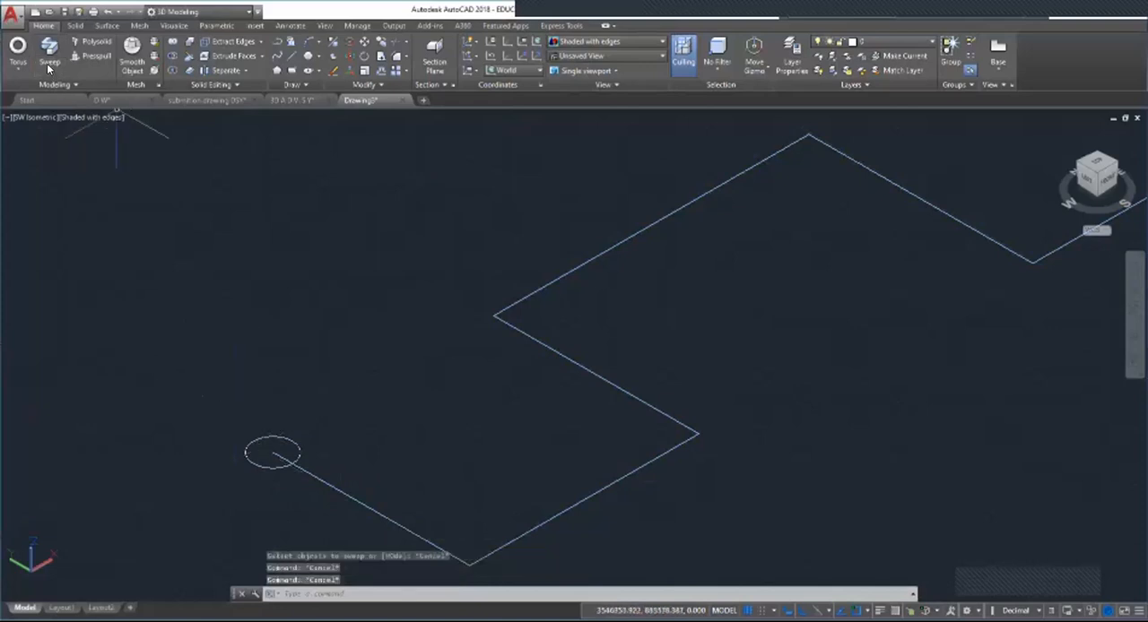
click(48, 69)
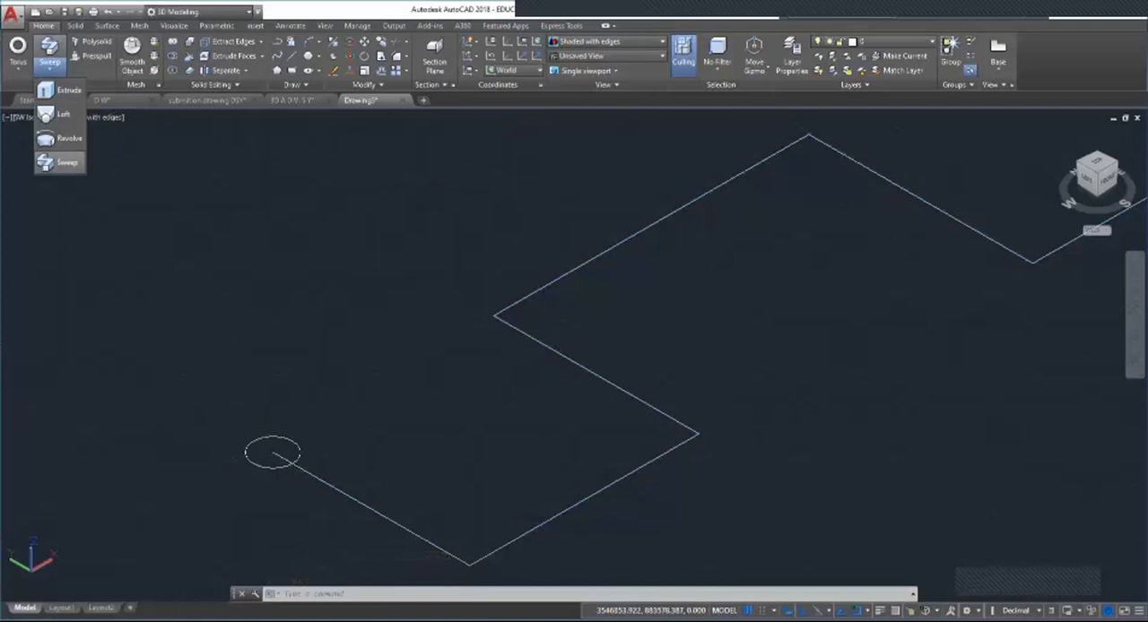
click(67, 163)
click(256, 464)
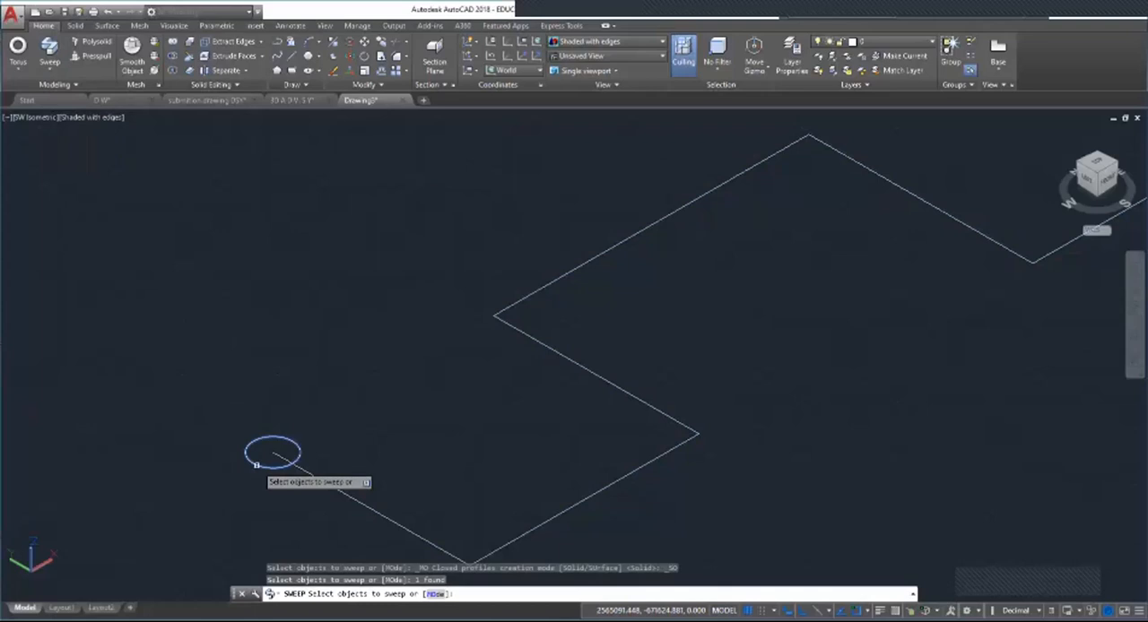
key(Escape)
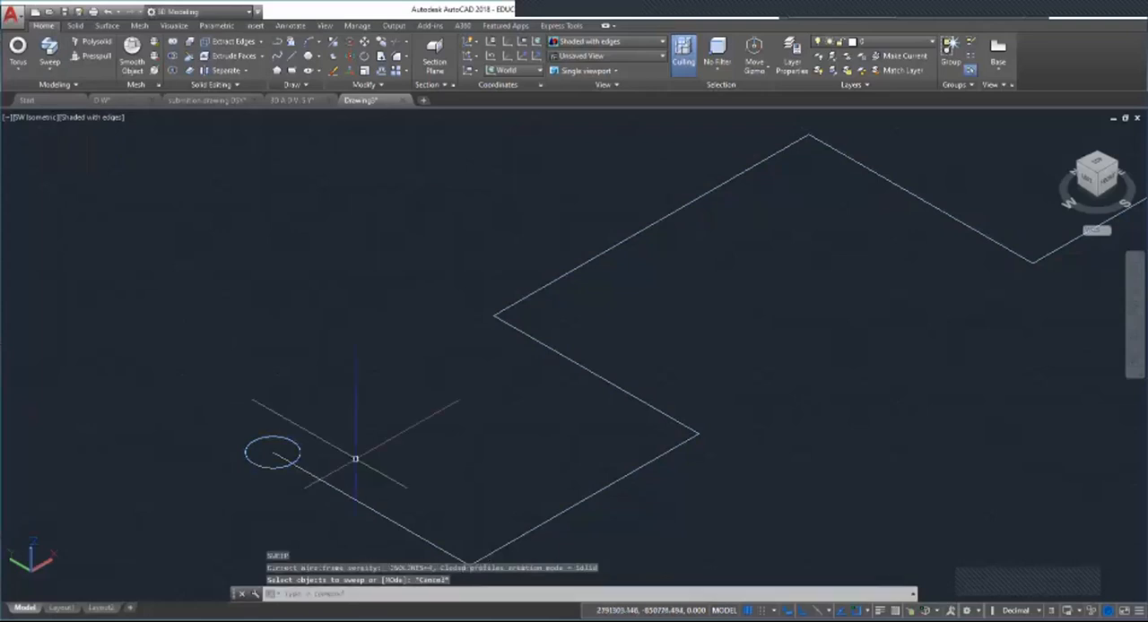
key(Escape)
key(Escape)
key(Escape)
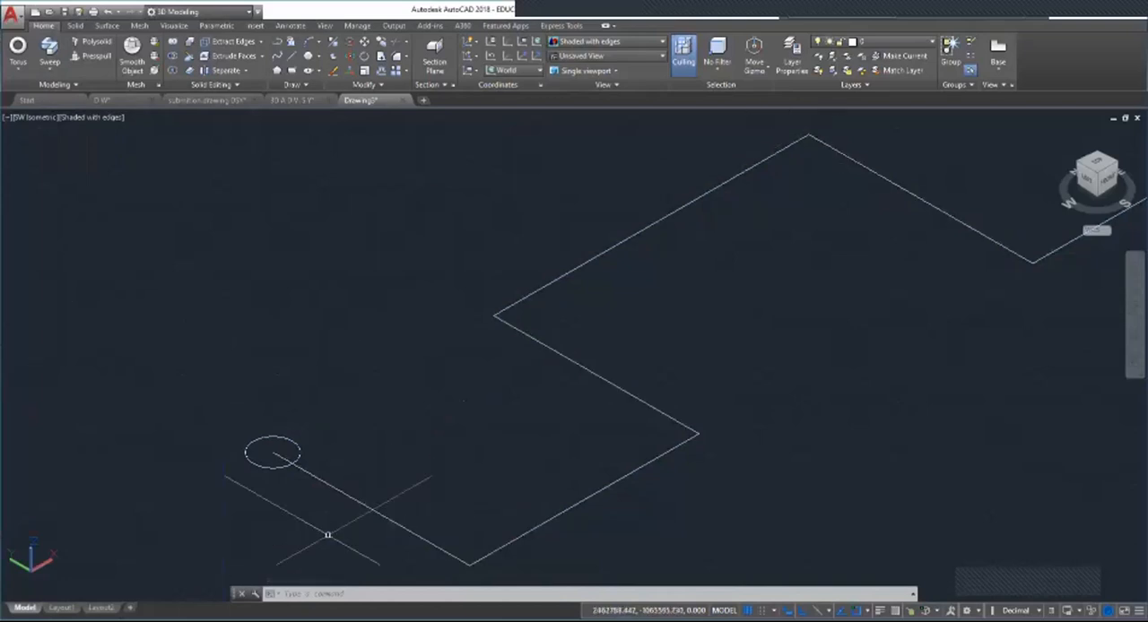
Step: Retry the sweep with the circle selected before starting the command, using the polyline's first segment to pick the path
click(273, 439)
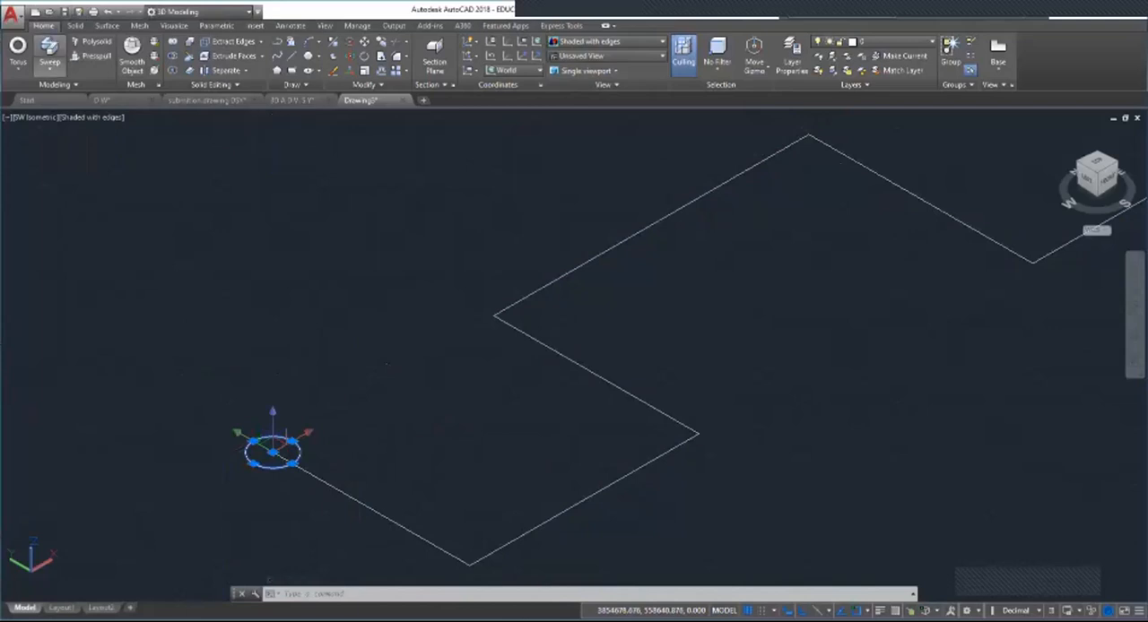
click(49, 52)
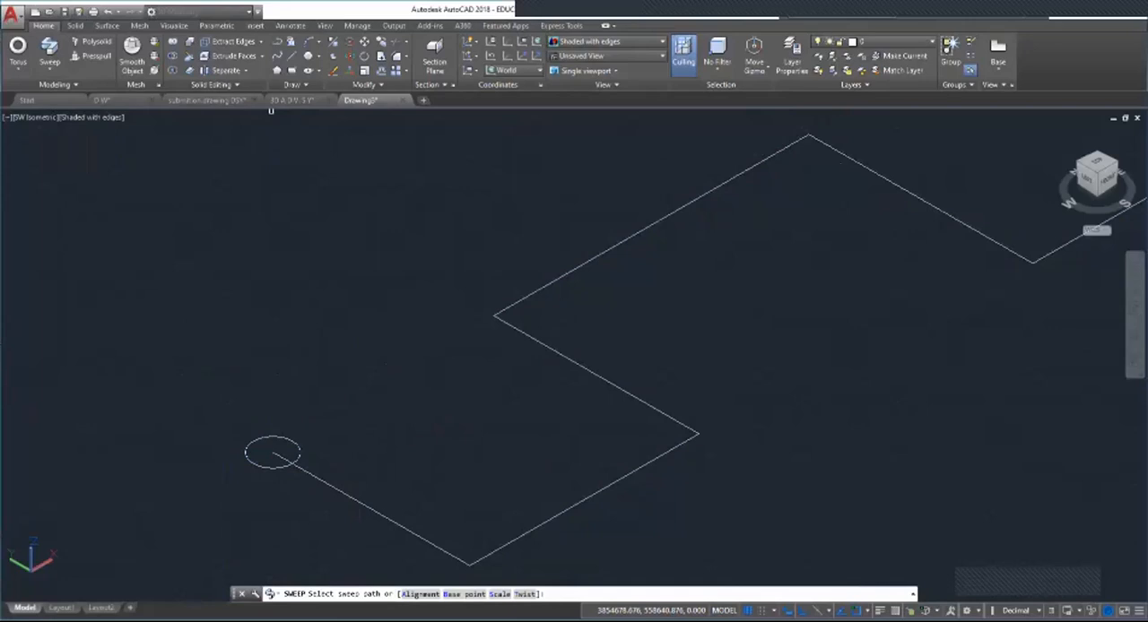
click(390, 520)
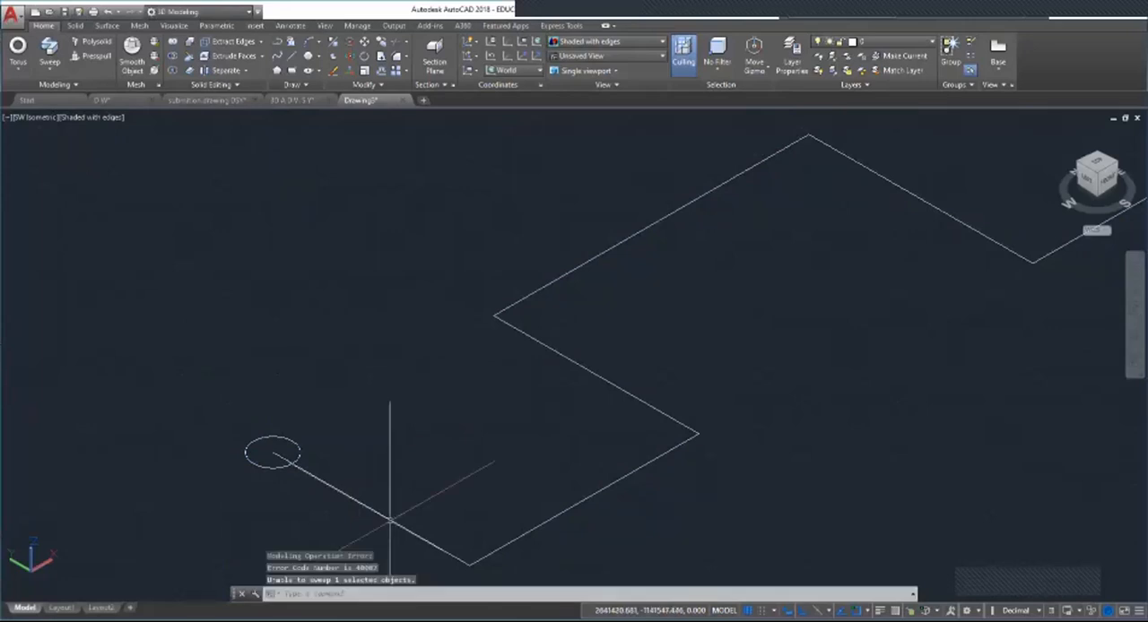
Step: Reselect the circle and try to sweep it along the polyline, picking the path on its third segment
key(Return)
key(Return)
click(302, 451)
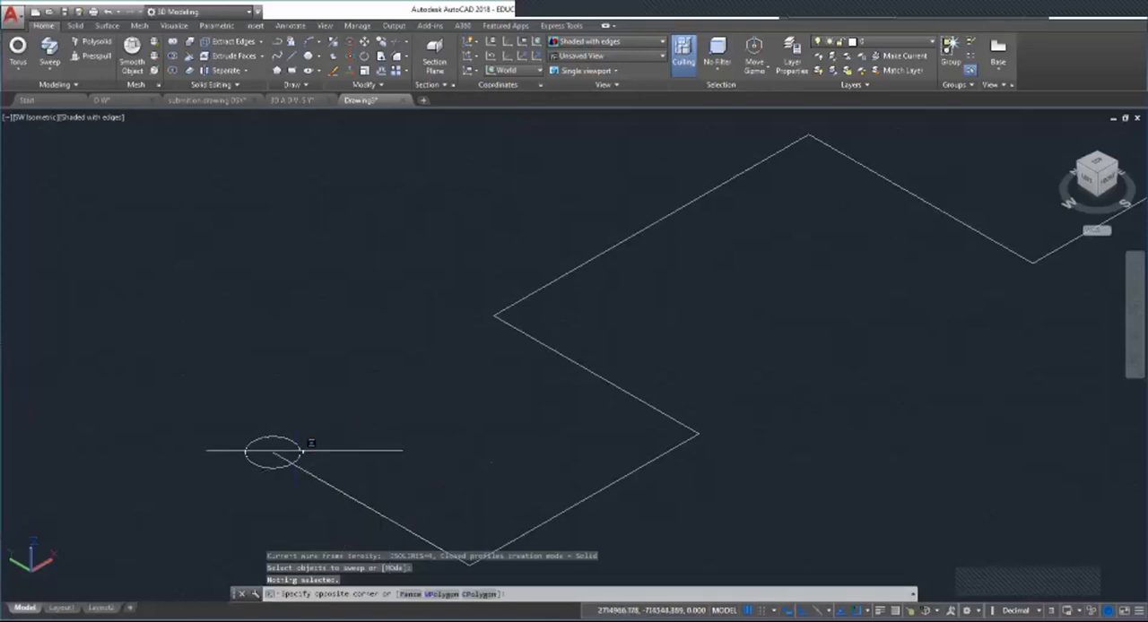
click(48, 45)
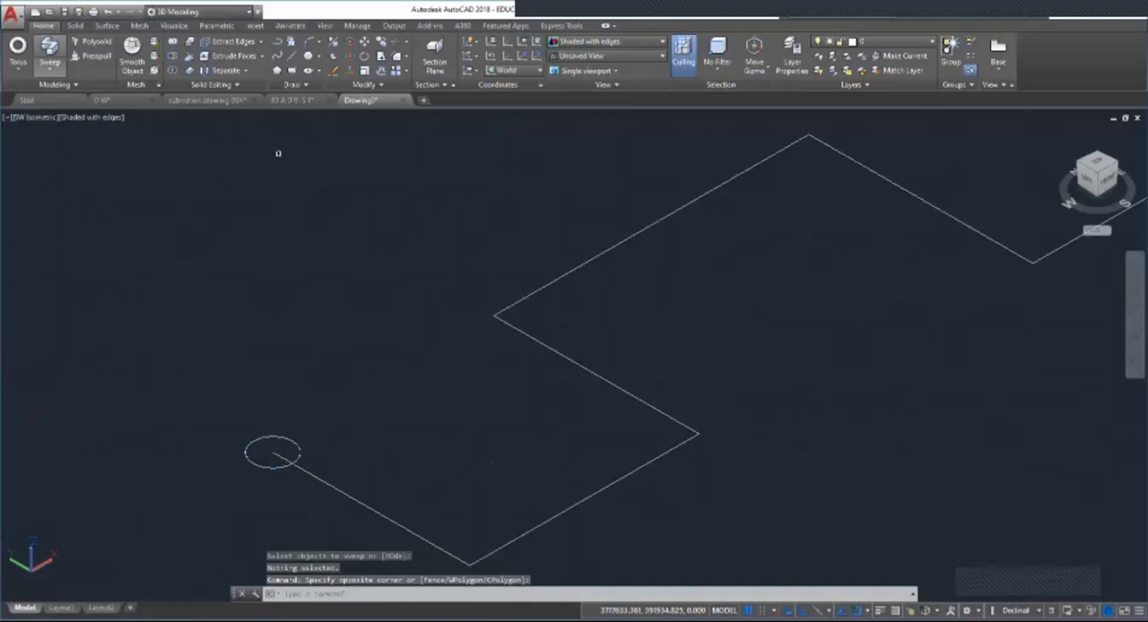
Step: Restart Sweep, choose the circle as the profile within the command, and try the polyline's first segment as the path again
click(48, 45)
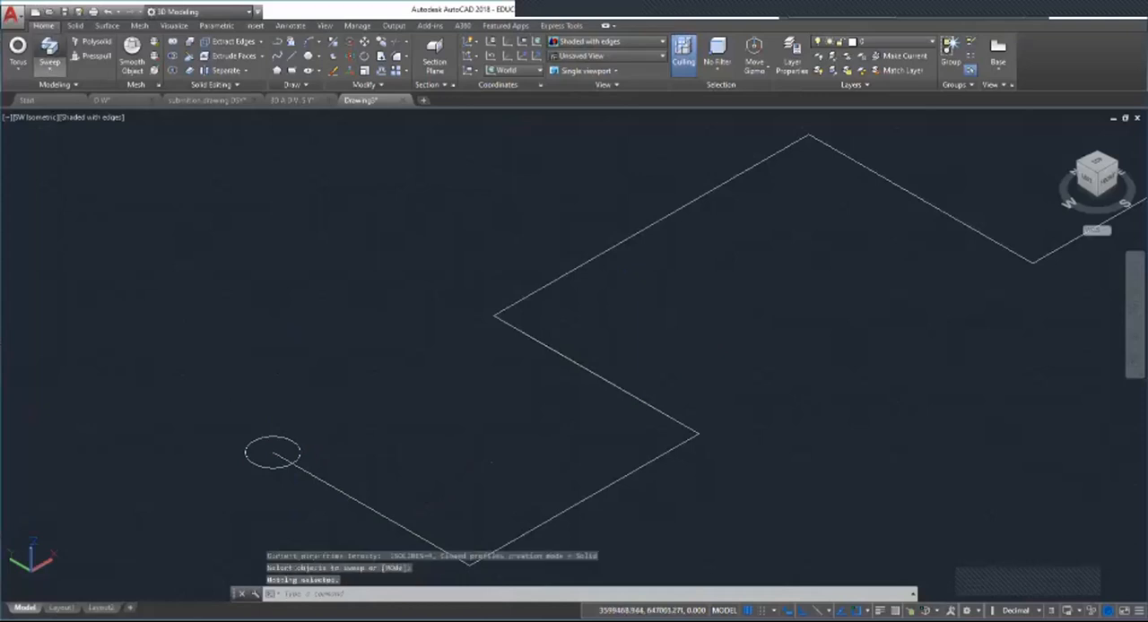
click(50, 54)
click(280, 468)
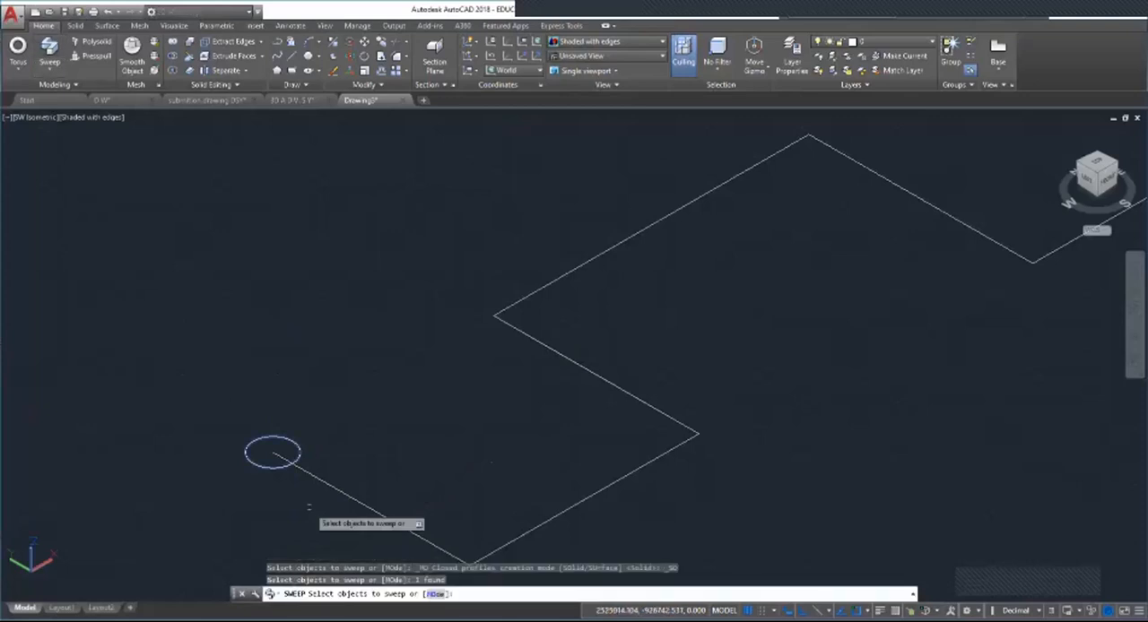
key(Return)
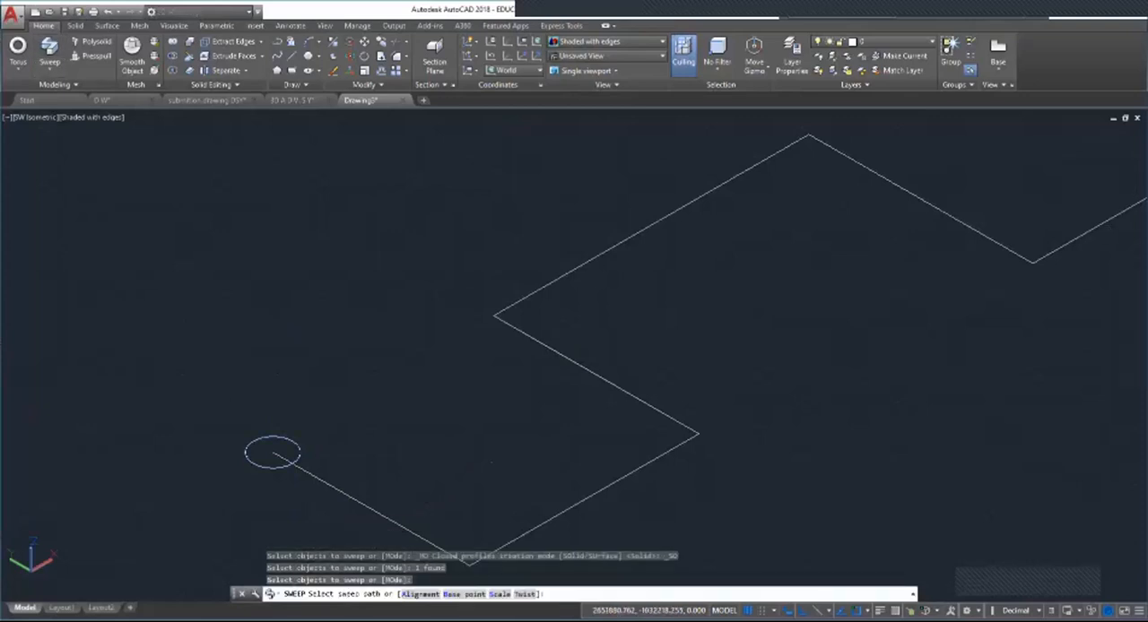
click(366, 505)
Step: Leave the Sweep command and delete the circle at the start of the polyline path
key(Return)
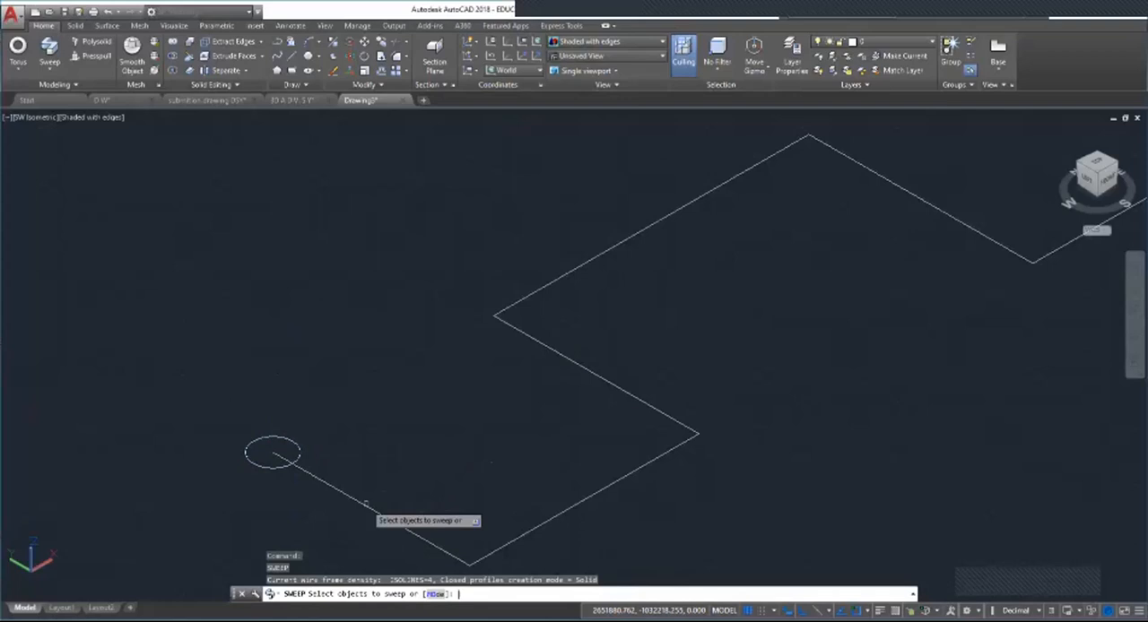
key(Escape)
key(Escape)
key(Escape)
click(267, 441)
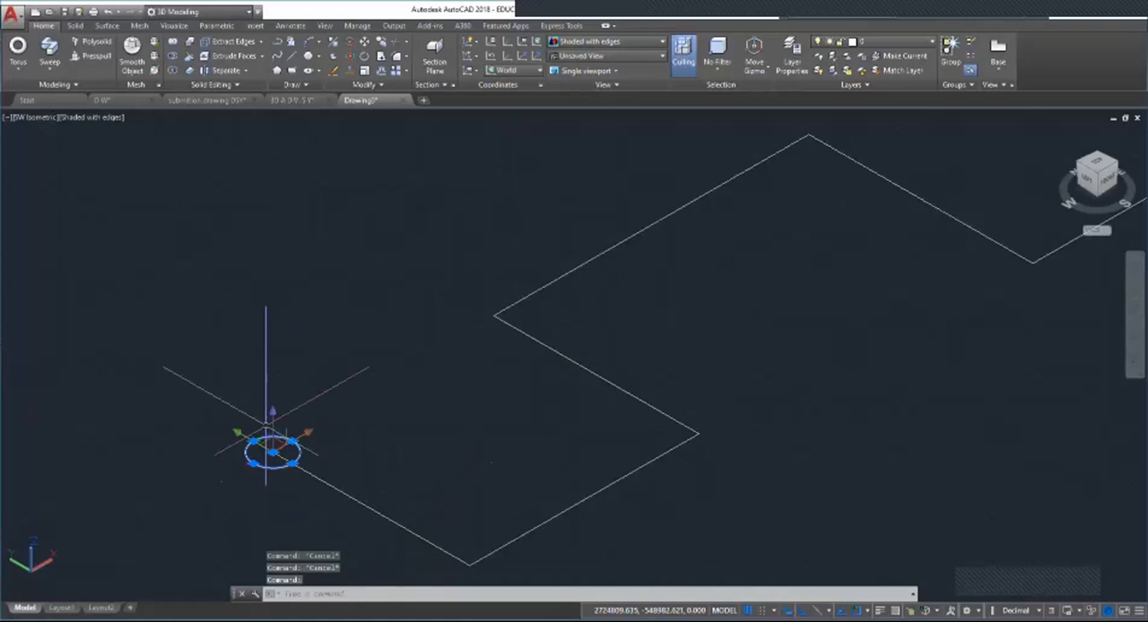
key(Delete)
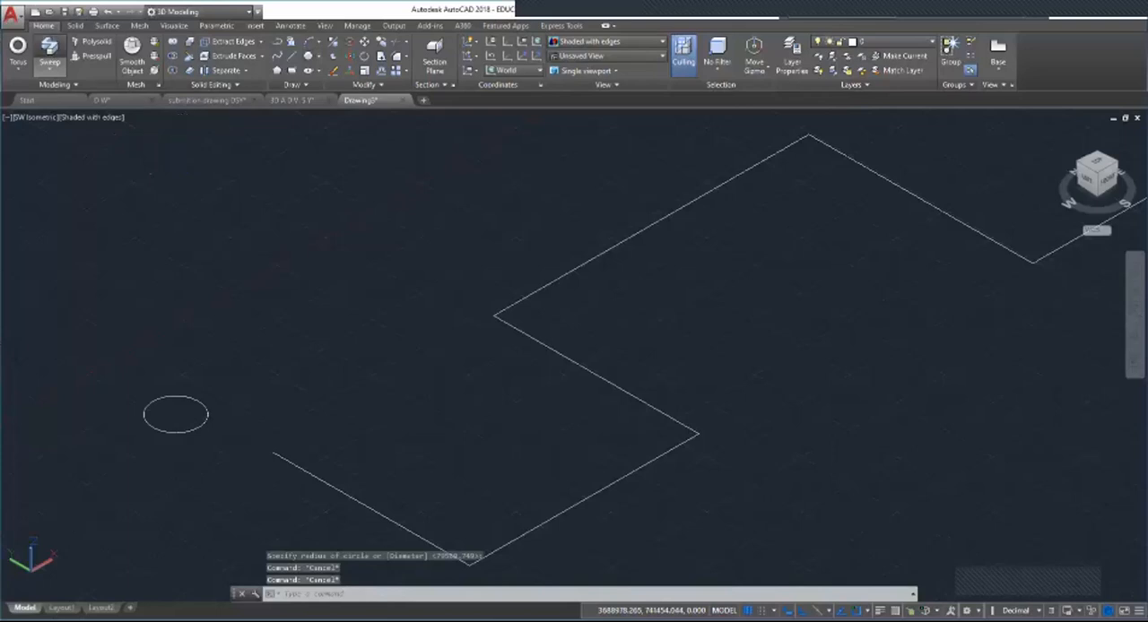
Step: Try to sweep the circle beside the polyline's start along the zigzag polyline
click(49, 52)
click(181, 431)
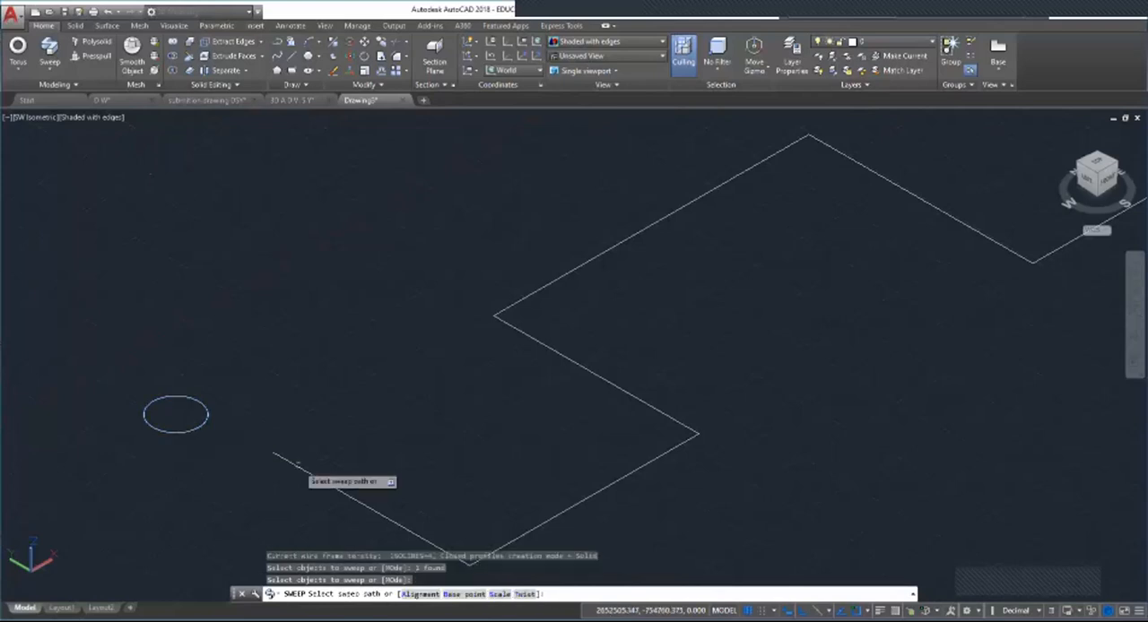
key(Escape)
key(Escape)
key(Escape)
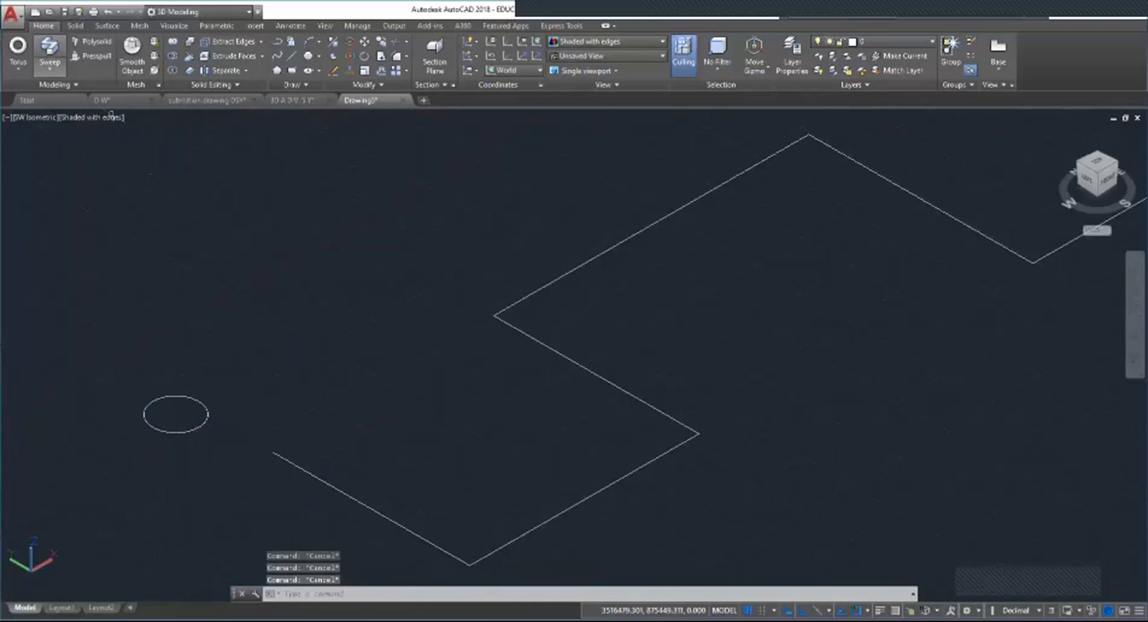
click(49, 54)
click(173, 432)
key(Escape)
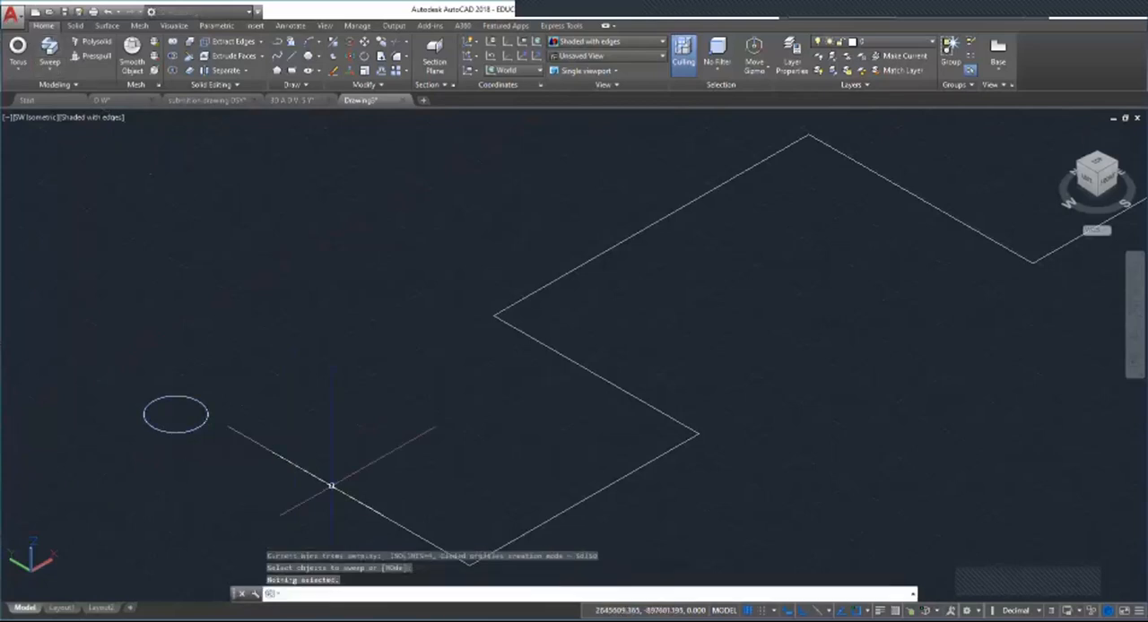
key(Return)
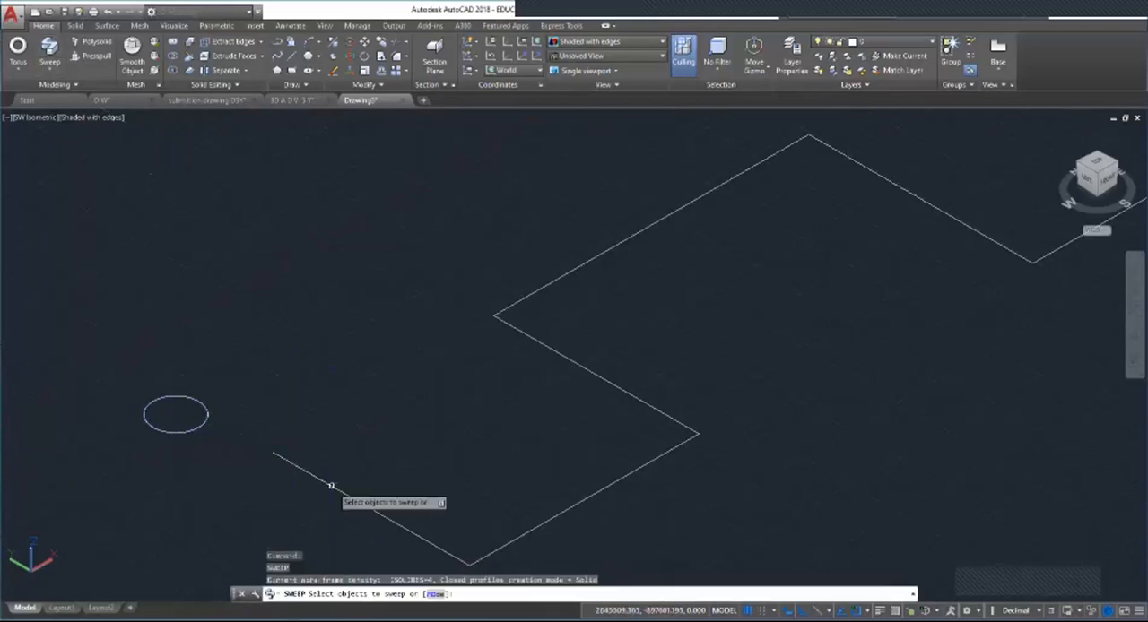
key(Escape)
key(Escape)
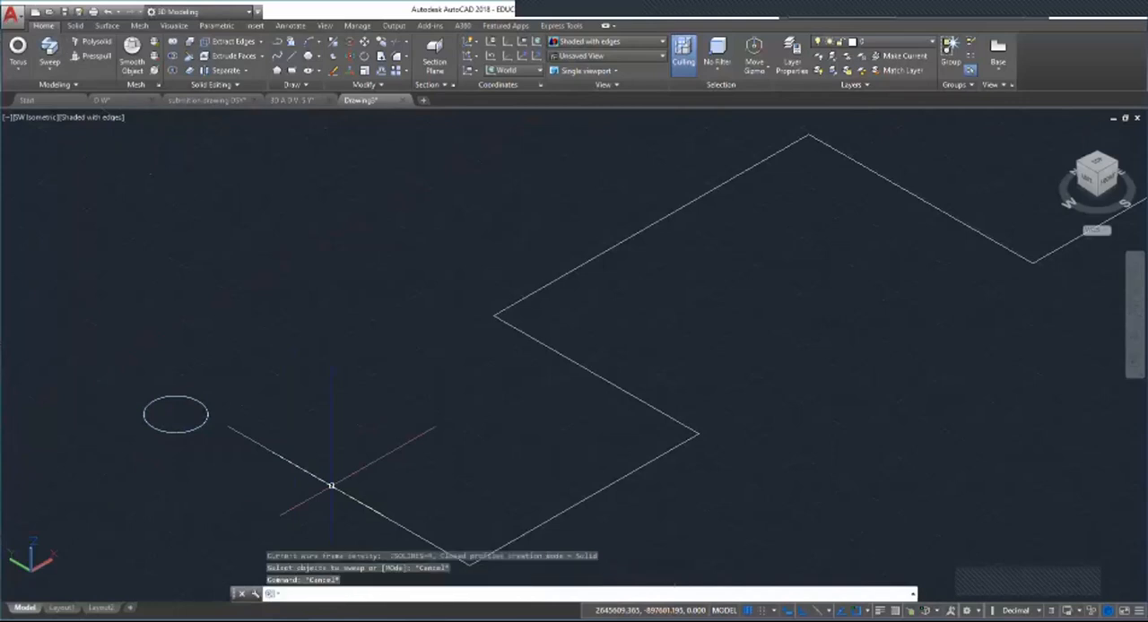
key(Escape)
key(Escape)
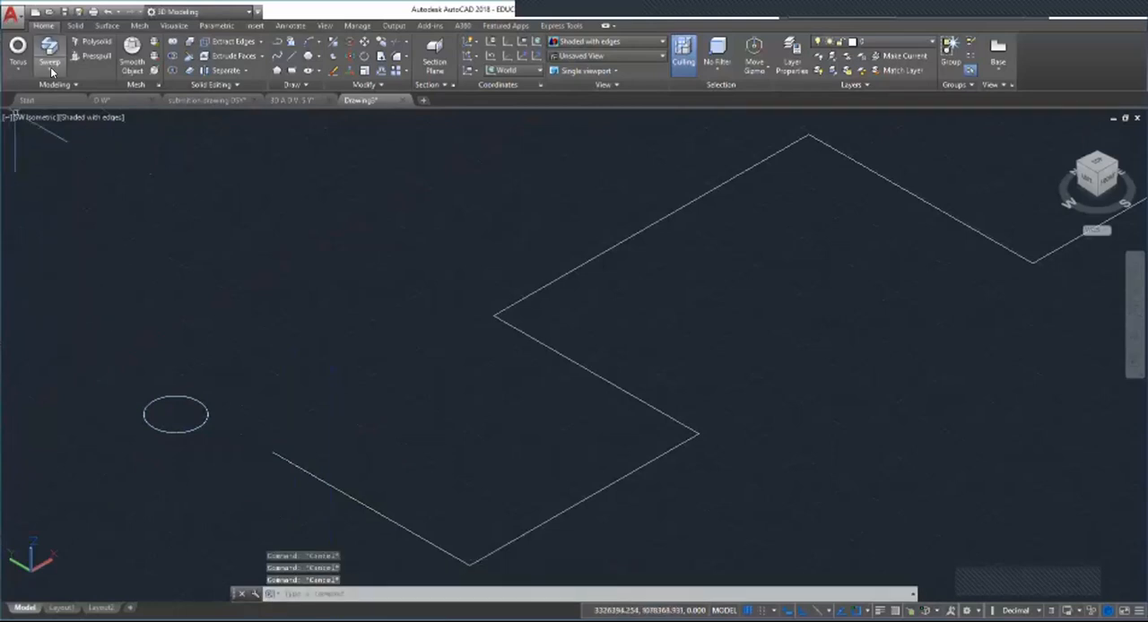
click(50, 67)
click(67, 159)
click(166, 432)
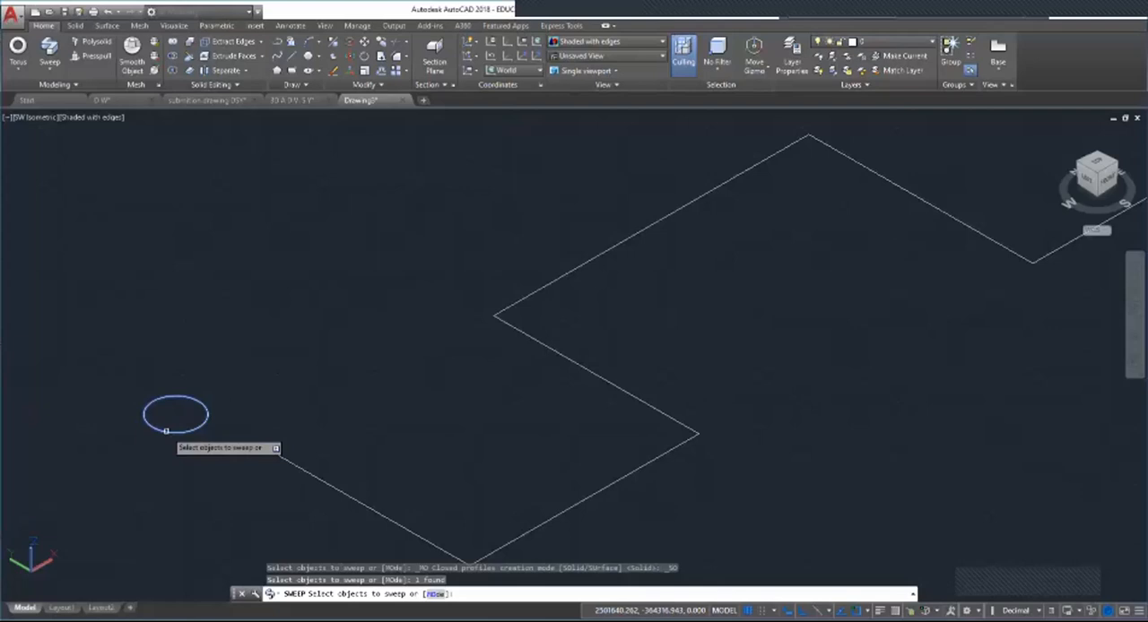
key(Escape)
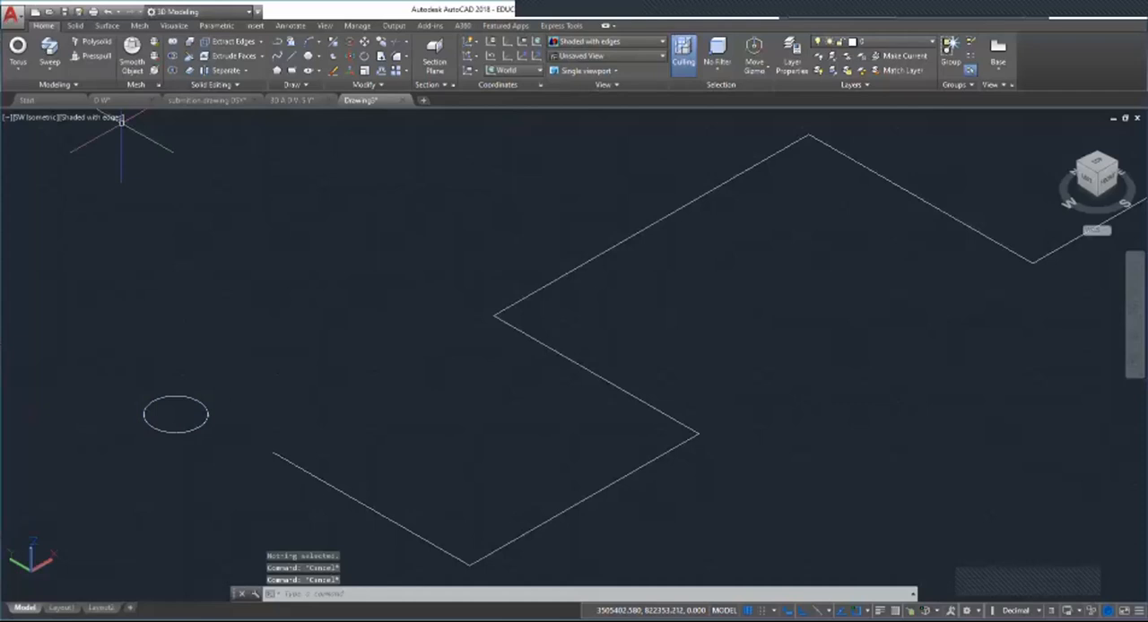
Step: Try the sweep again, window-selecting the circle as the profile within the command
click(43, 49)
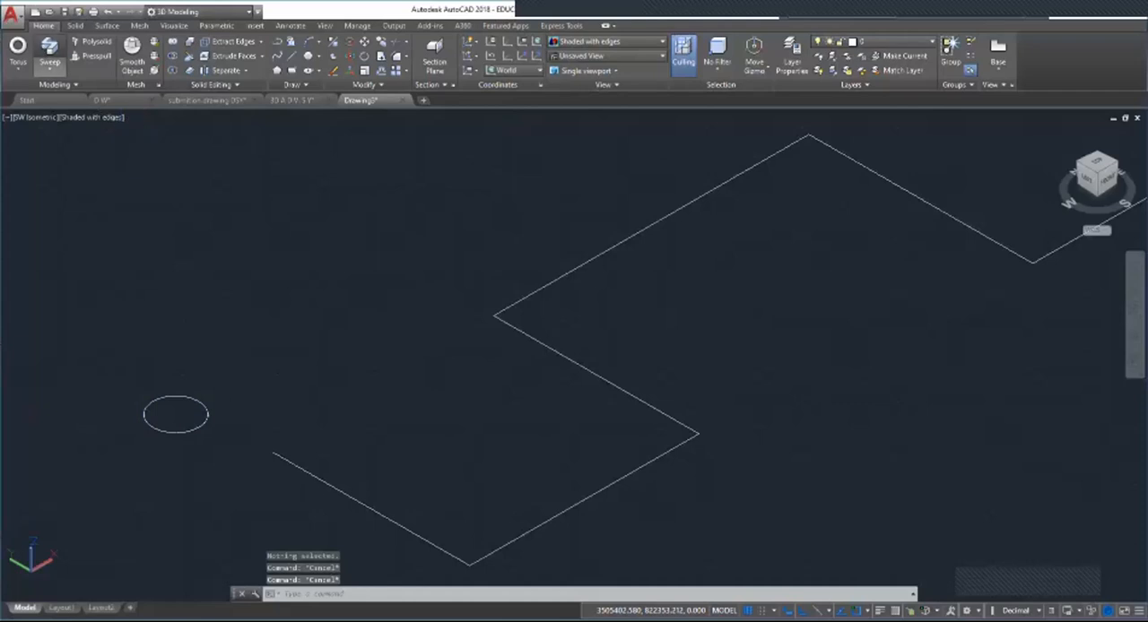
click(133, 385)
click(224, 446)
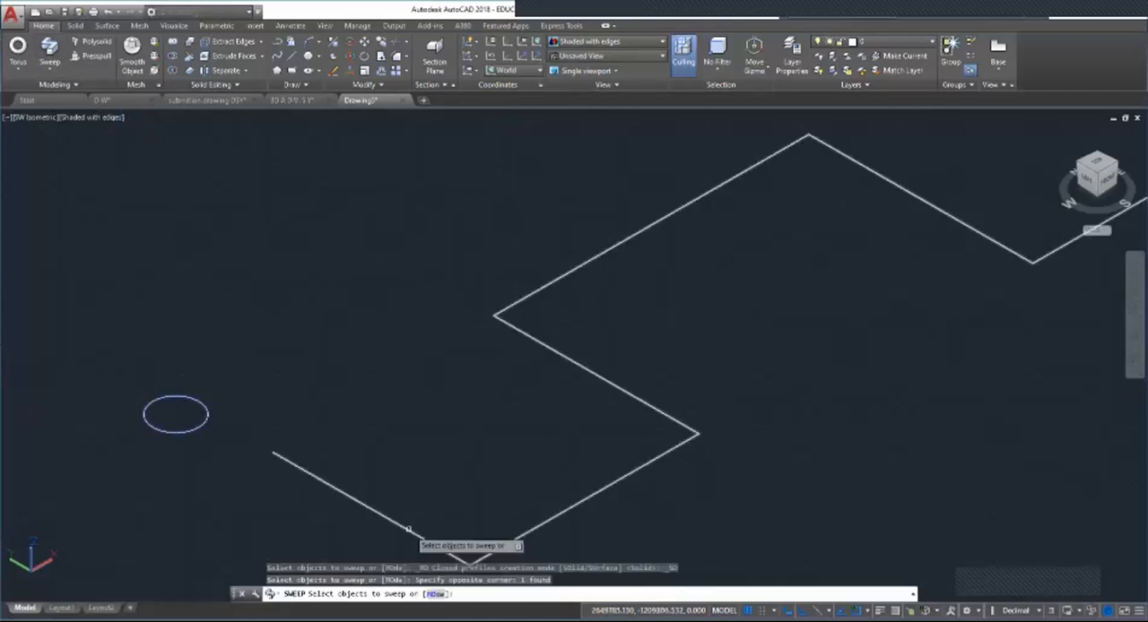
key(Return)
key(Return)
key(Return)
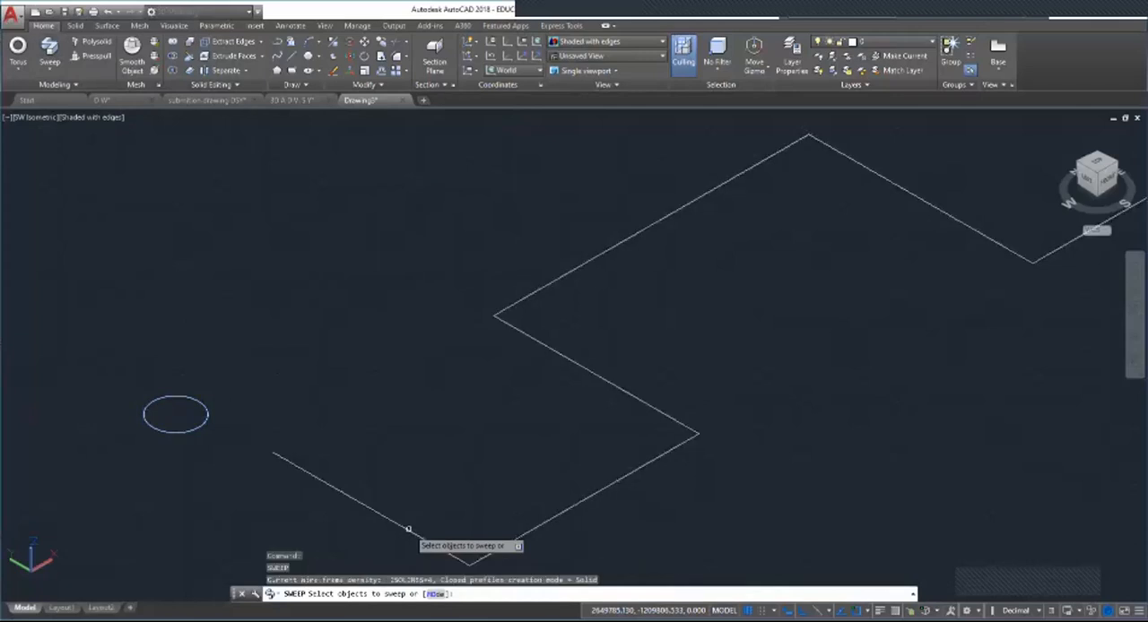
key(Escape)
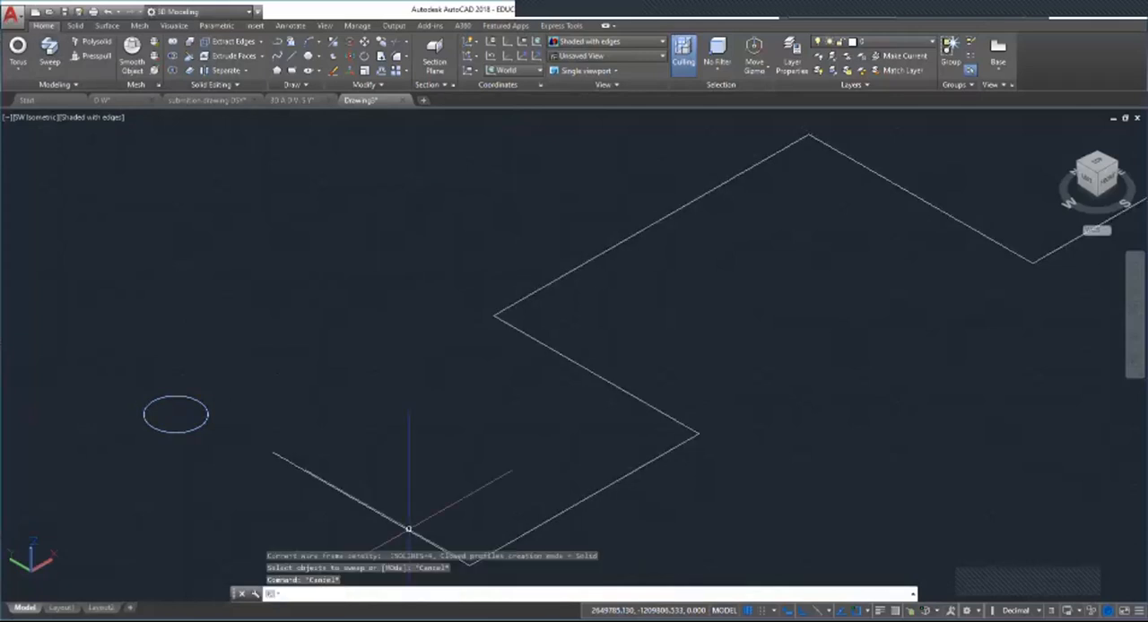
key(Escape)
key(Escape)
scroll(359, 480, down, 3)
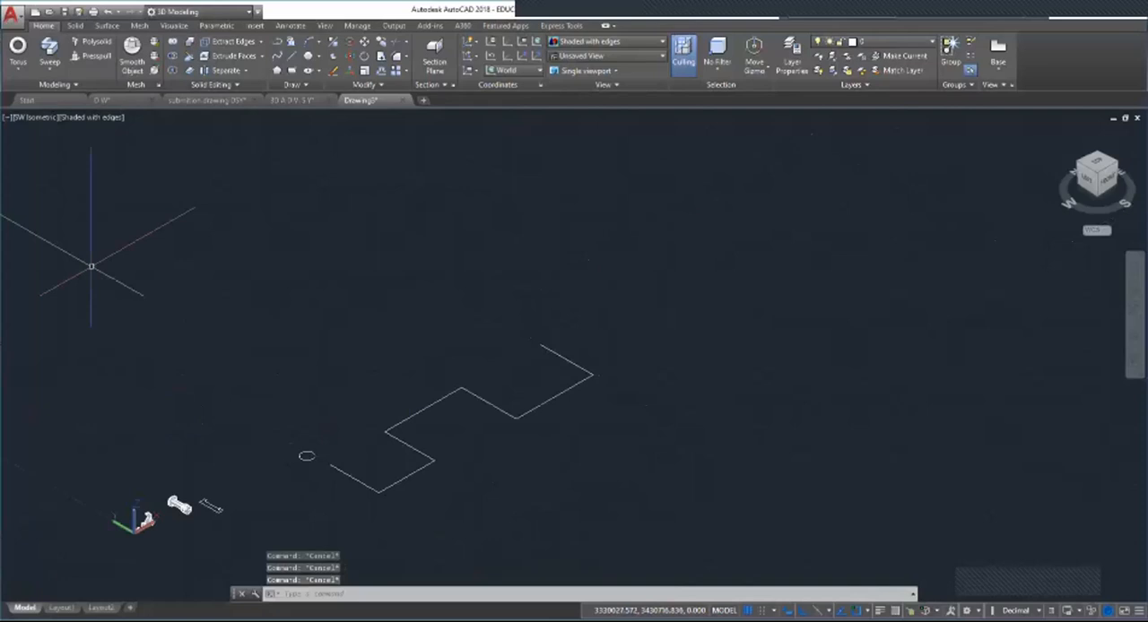
scroll(268, 520, up, 3)
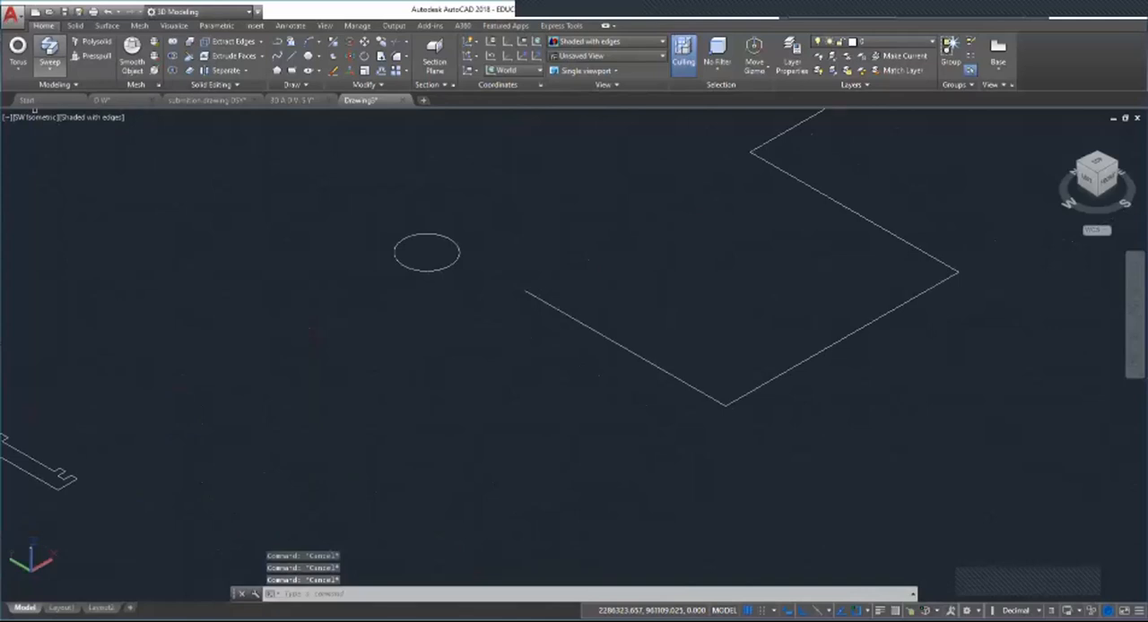
Step: Retry the sweep with the circle as the profile and the polyline's first segment picked as the path
click(49, 50)
click(427, 271)
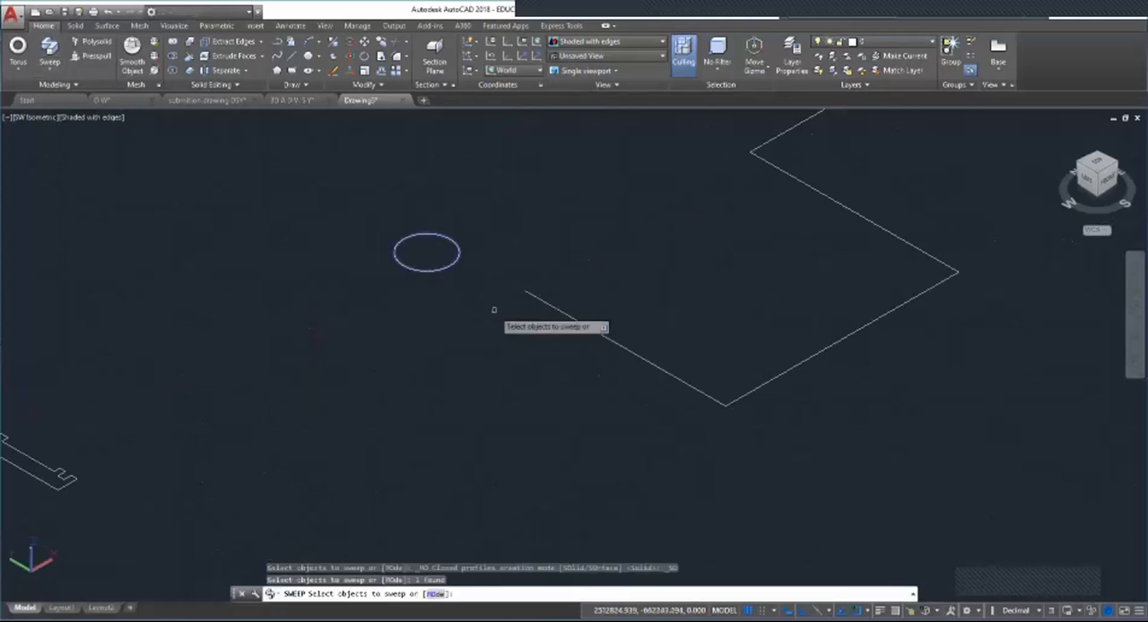
key(Return)
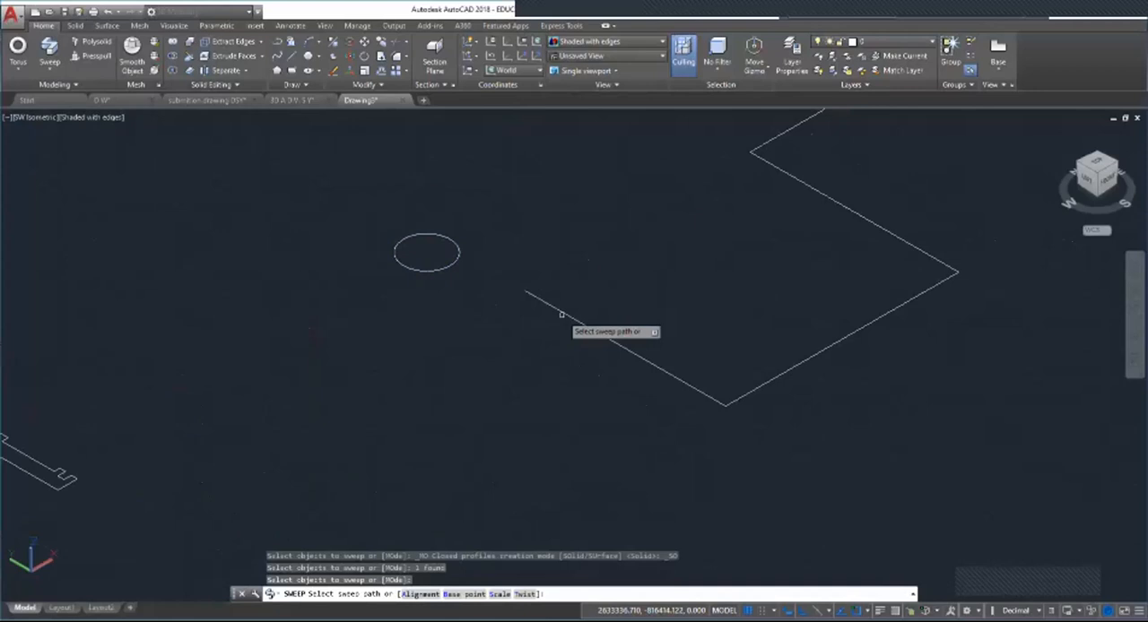
click(561, 314)
click(415, 234)
key(Escape)
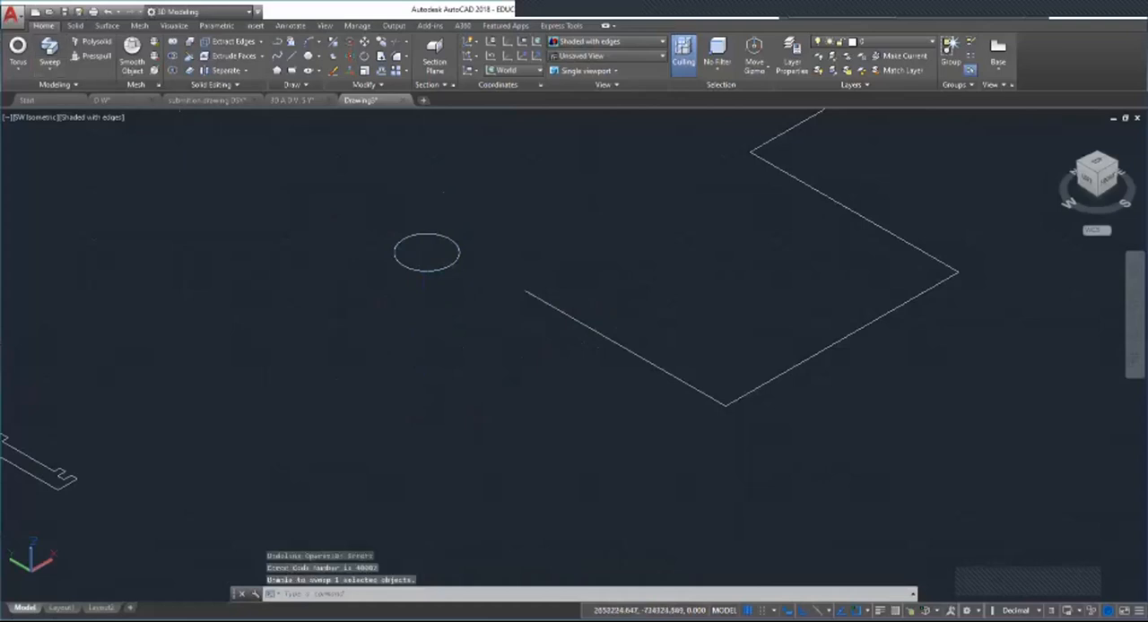
Step: Try Sweep with the polyline preselected, picking its first segment as the path
click(546, 300)
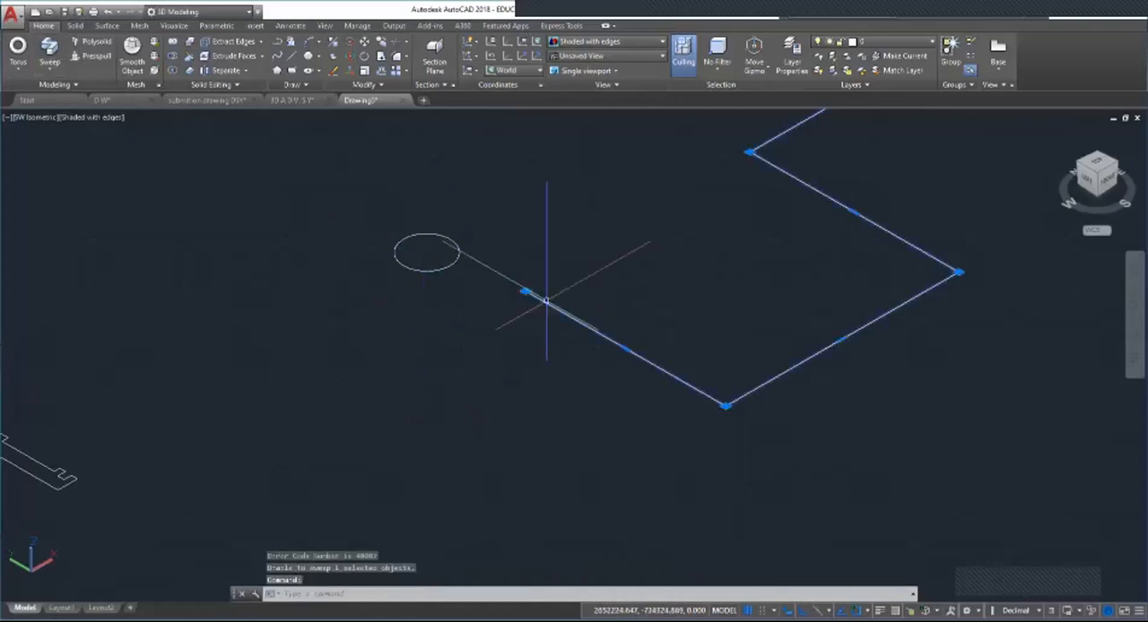
key(Return)
click(548, 304)
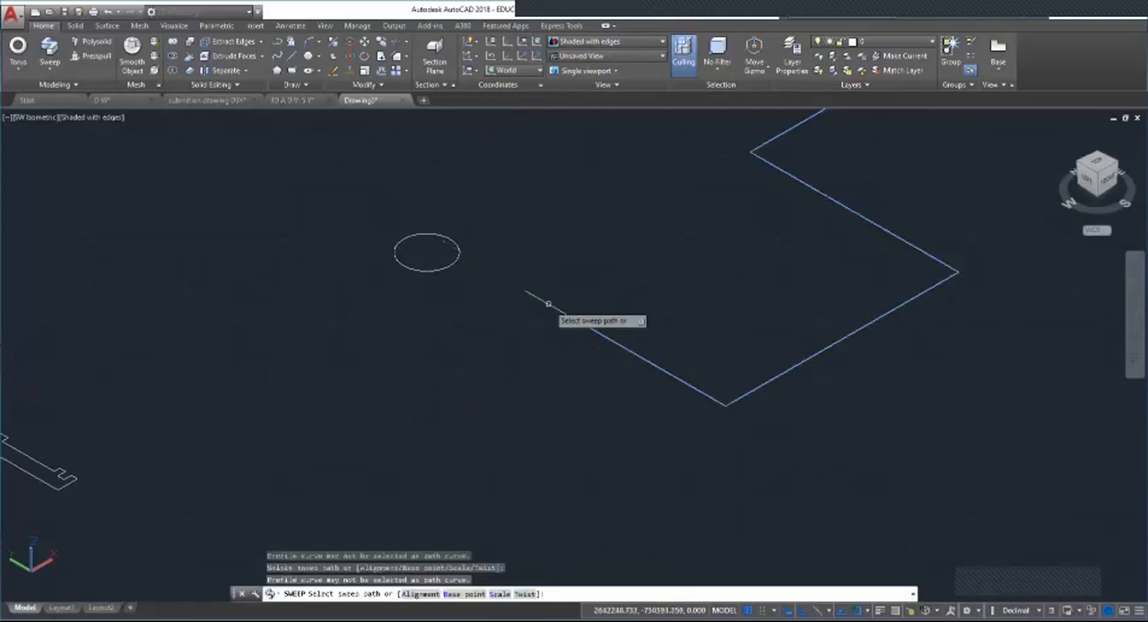
key(Escape)
key(Escape)
key(Escape)
key(Escape)
scroll(467, 468, down, 5)
scroll(467, 468, down, 3)
scroll(636, 339, up, 3)
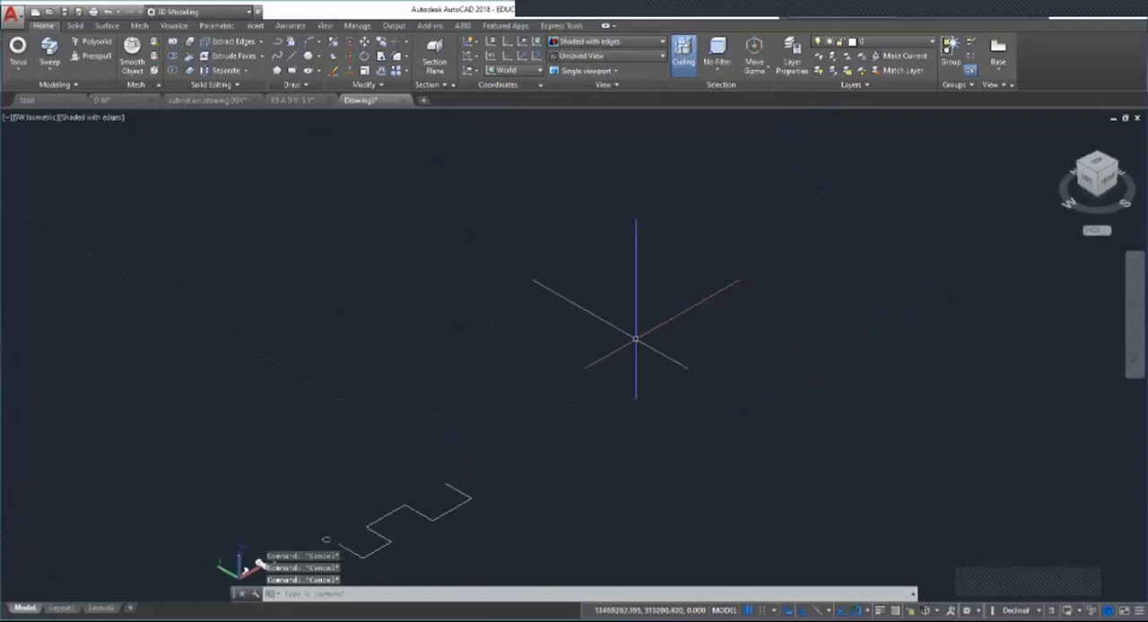
scroll(371, 436, up, 3)
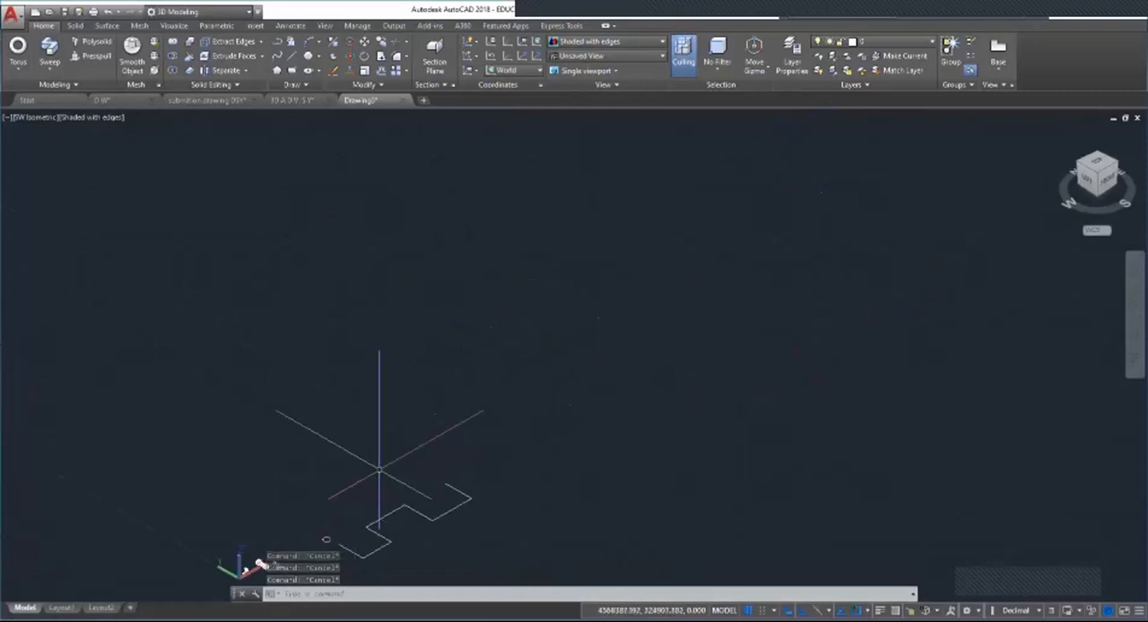
scroll(418, 449, down, 3)
scroll(449, 422, up, 5)
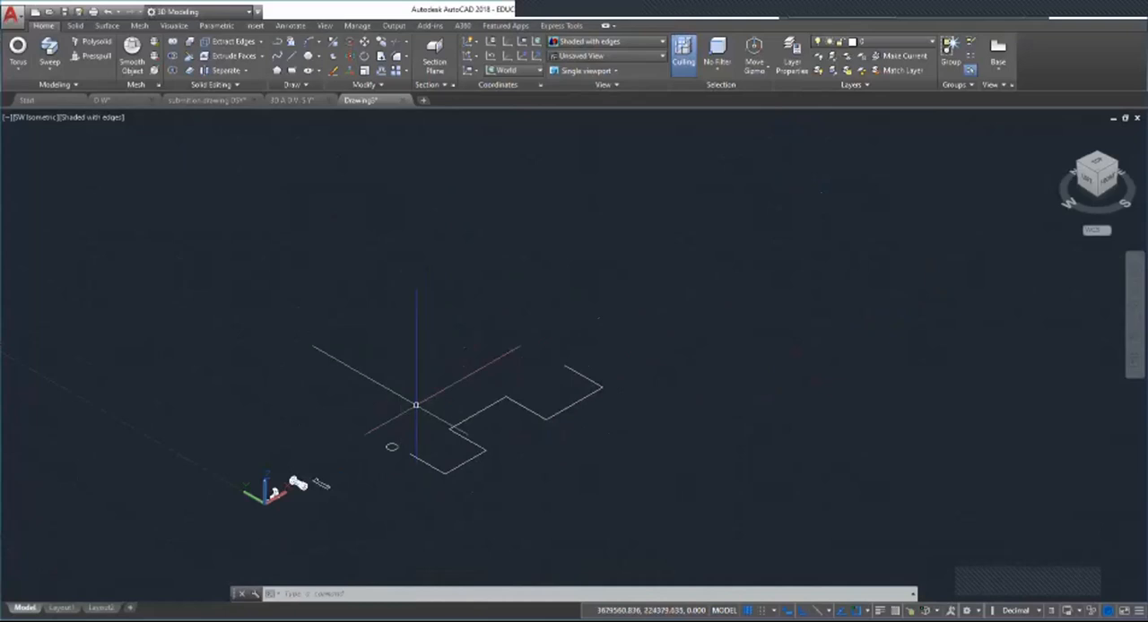
key(Escape)
key(Escape)
key(Escape)
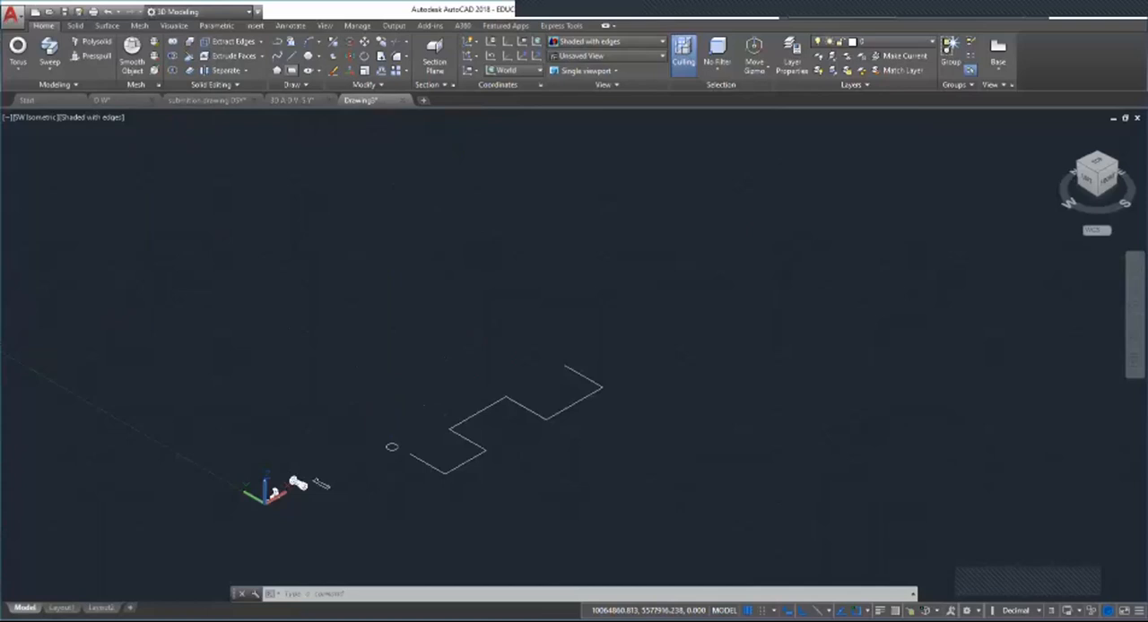
Step: Draw a rectangle in the empty area behind the circle and the zigzag polyline
click(292, 70)
click(290, 296)
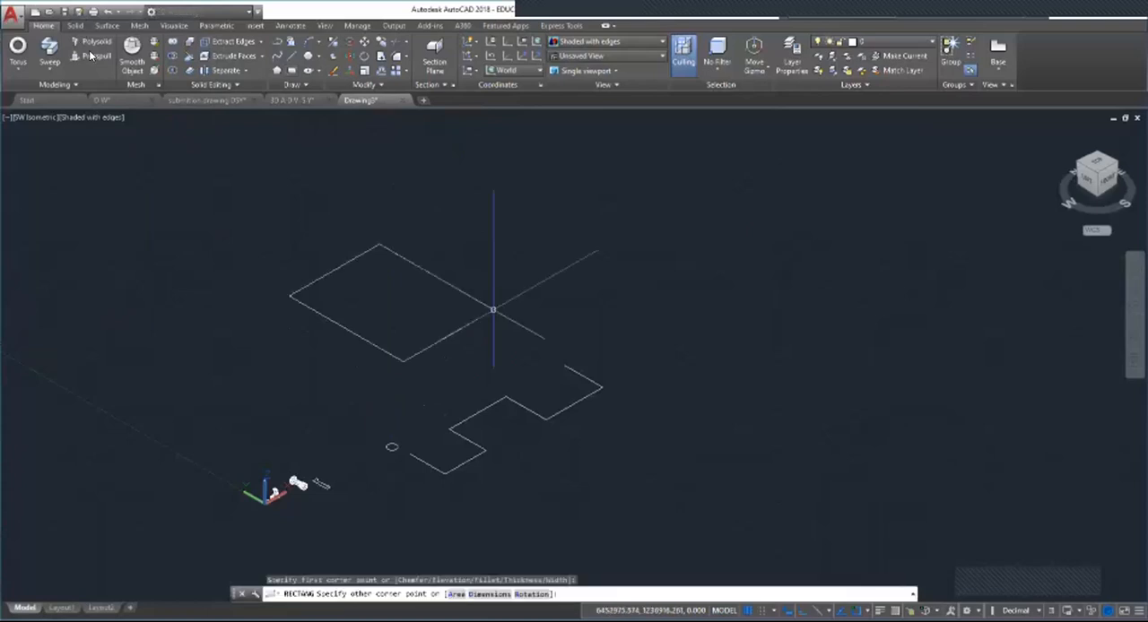
click(493, 310)
click(399, 315)
click(395, 313)
Step: Use Presspull to pull the rectangle's enclosed area upward into a tall box
click(90, 58)
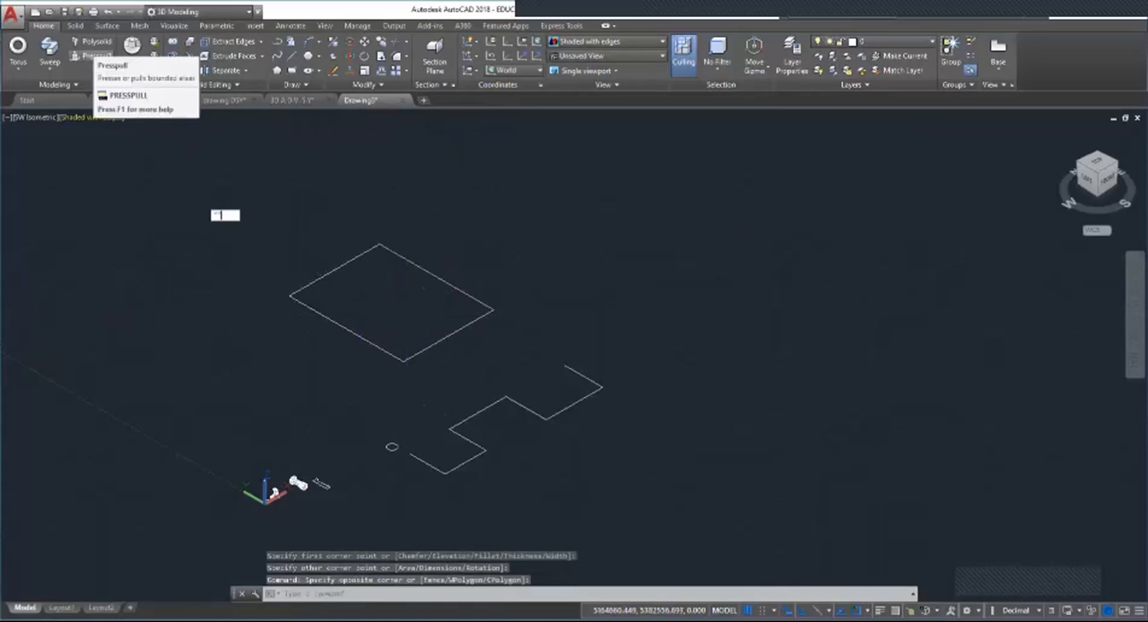
key(Escape)
key(Escape)
key(Escape)
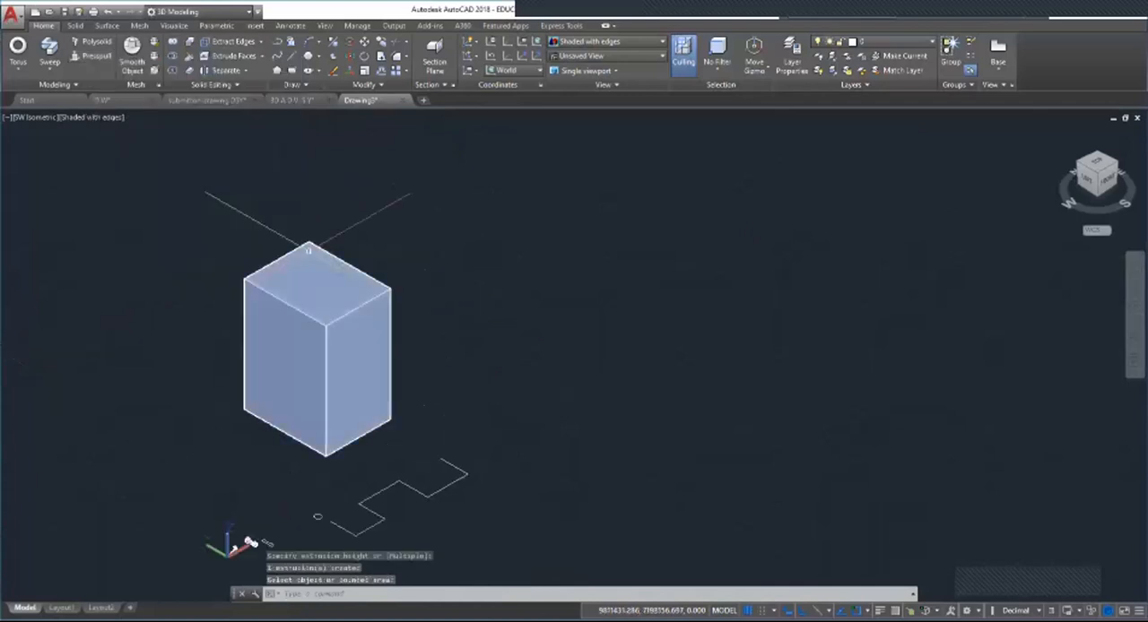
key(Escape)
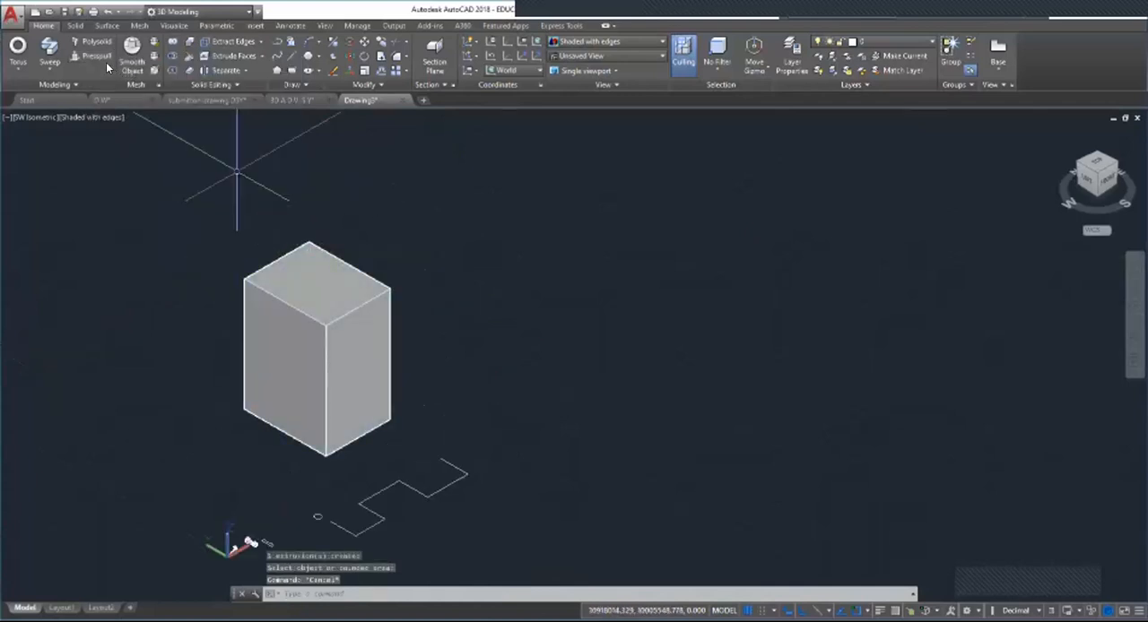
click(51, 67)
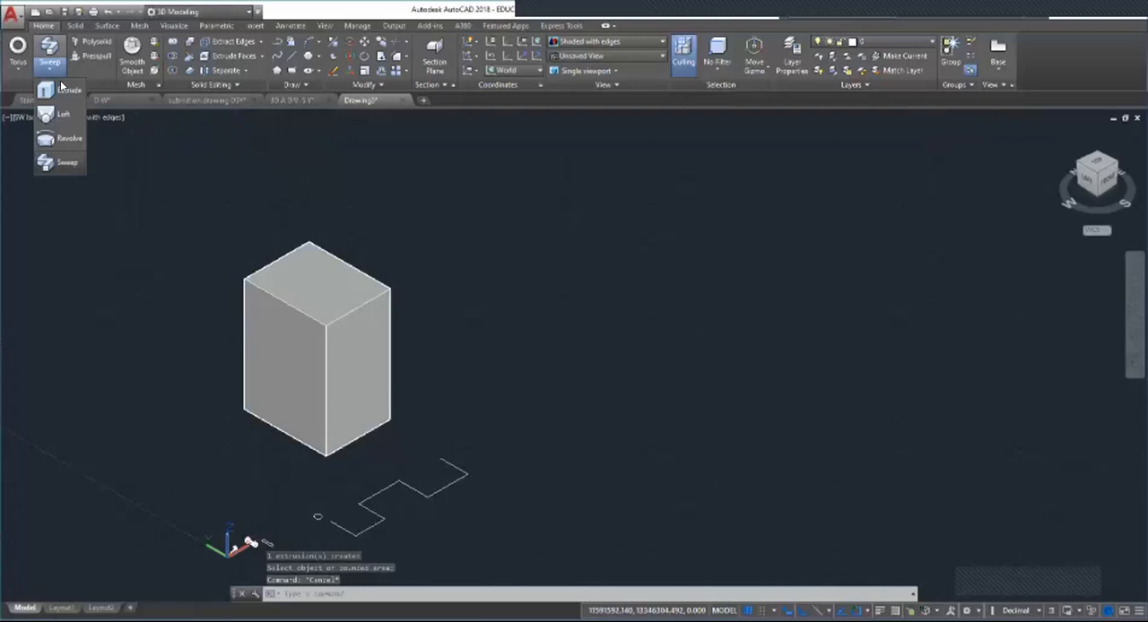
click(63, 86)
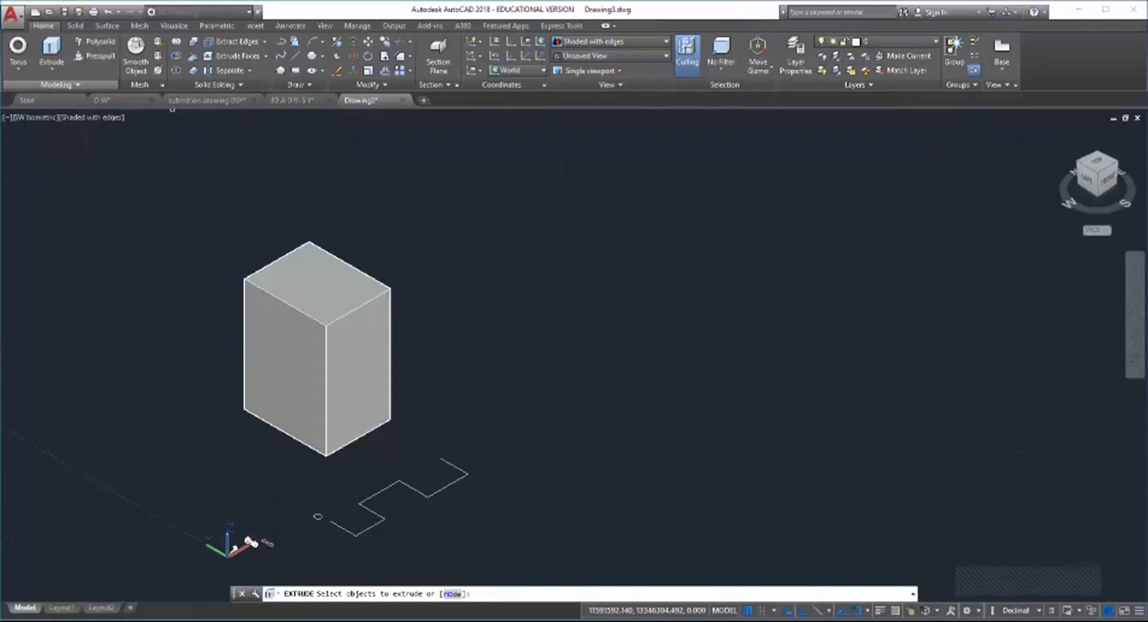
key(Escape)
Step: Use Presspull to raise the notched area enclosed by lines beside the box into a second solid block
scroll(258, 432, down, 2)
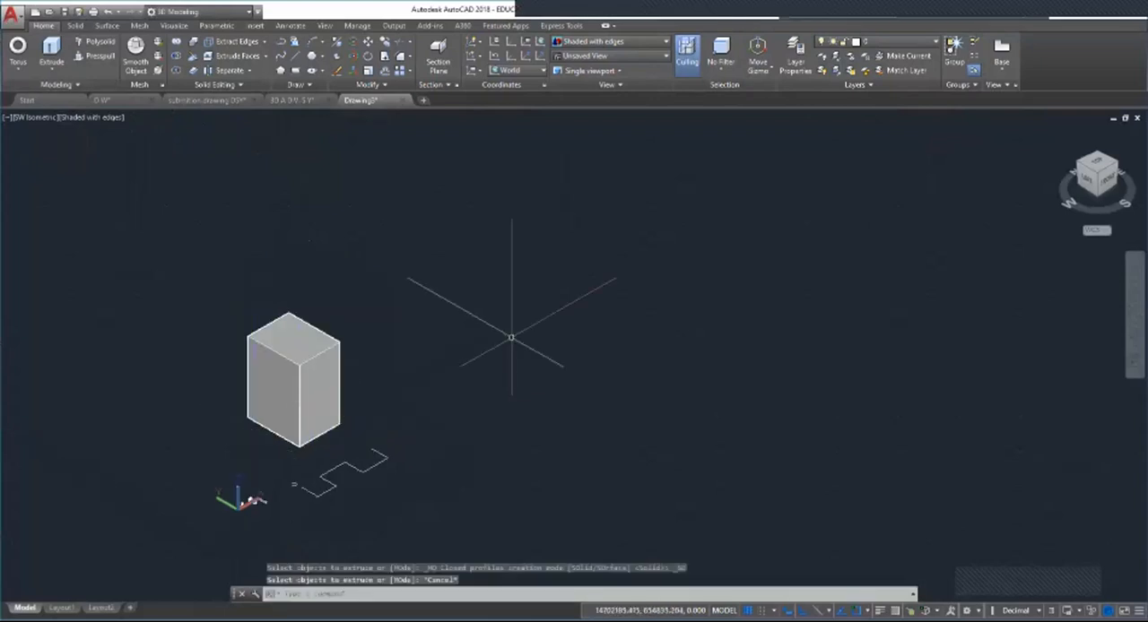
scroll(499, 332, up, 3)
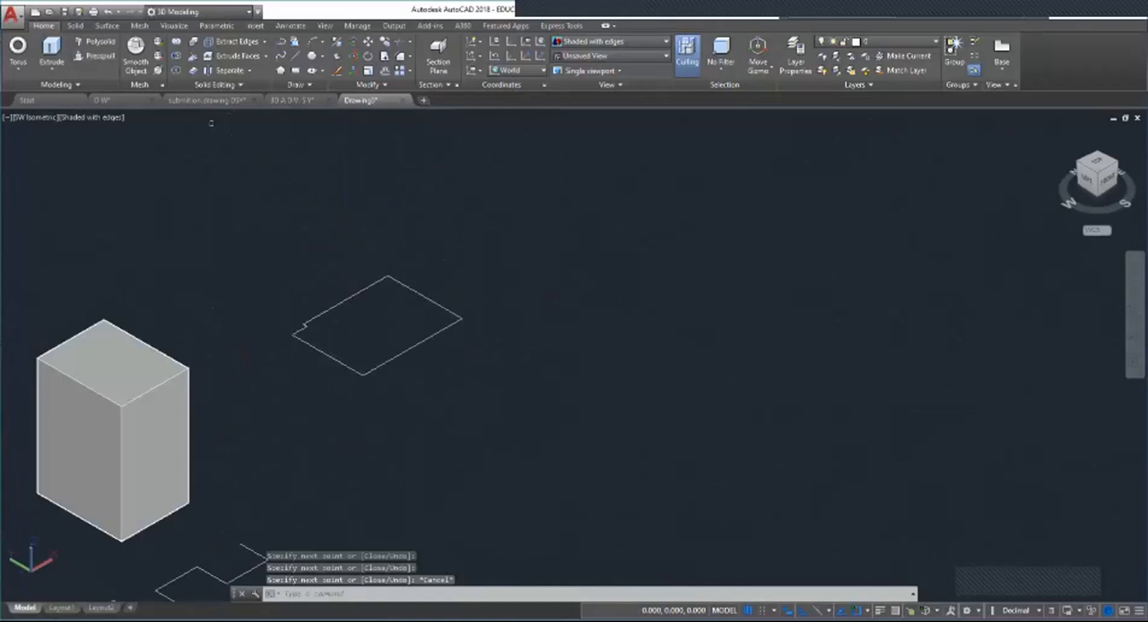
click(381, 314)
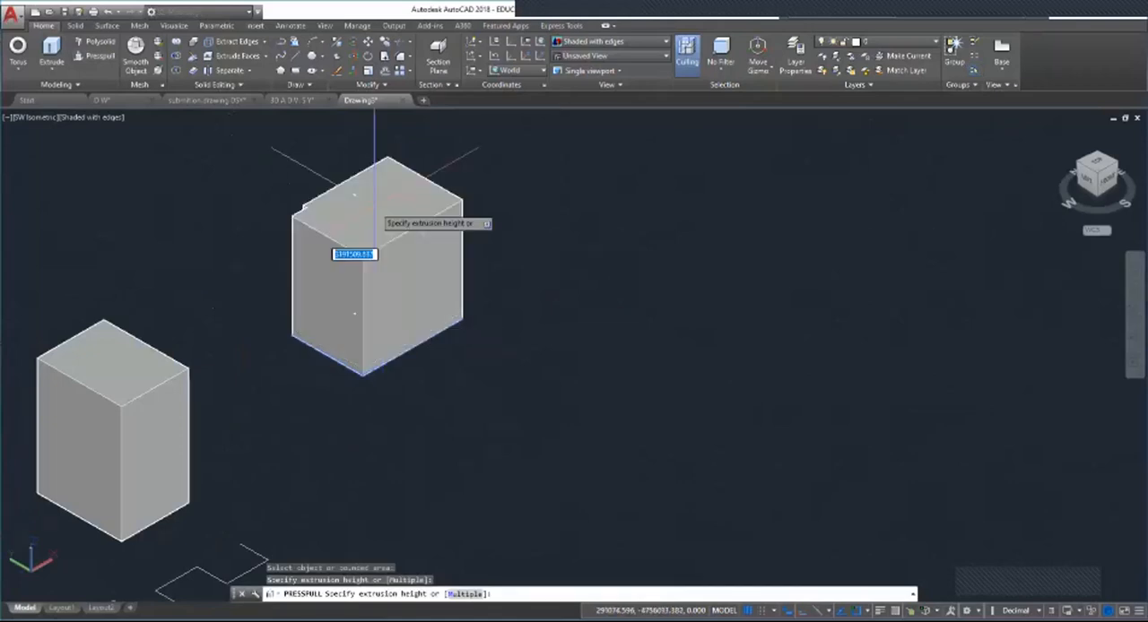
scroll(376, 202, down, 2)
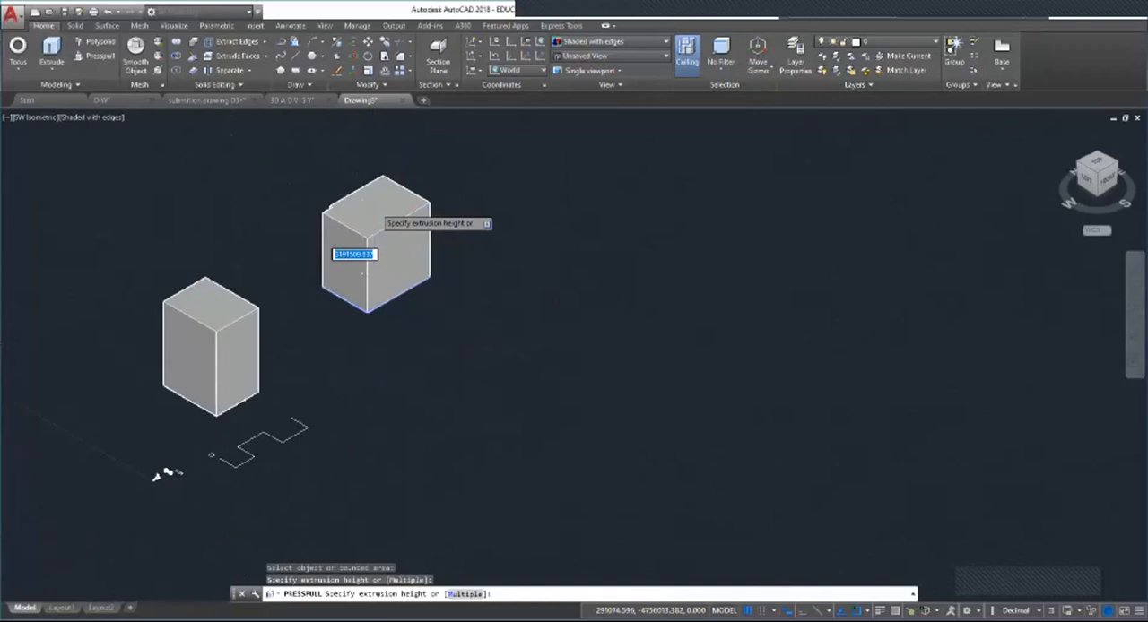
scroll(395, 197, up, 2)
click(445, 160)
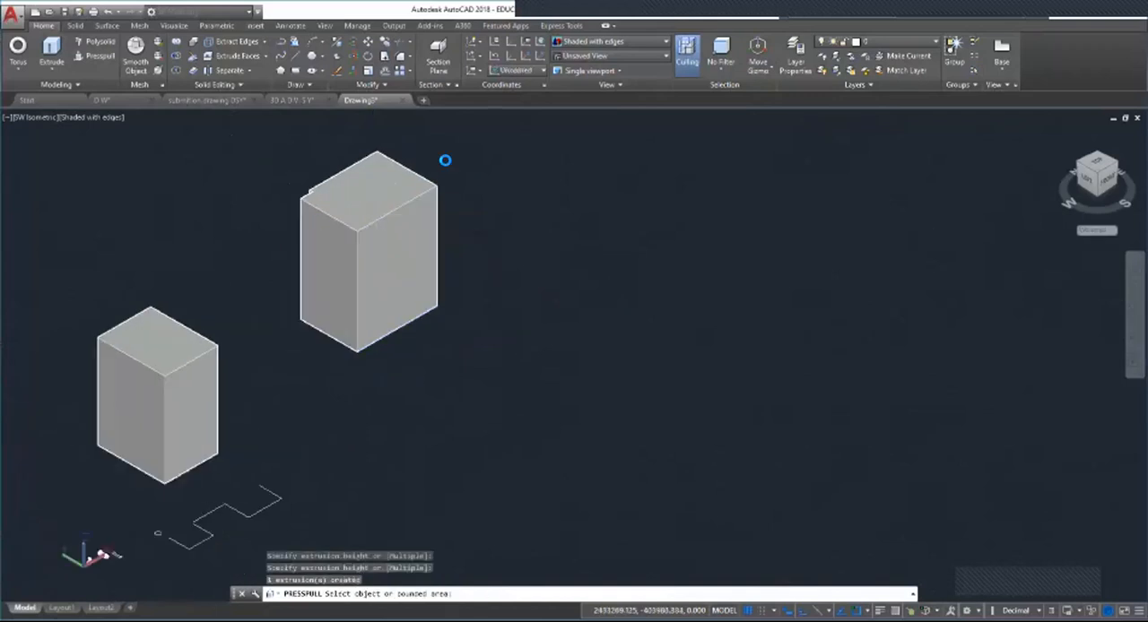
key(Escape)
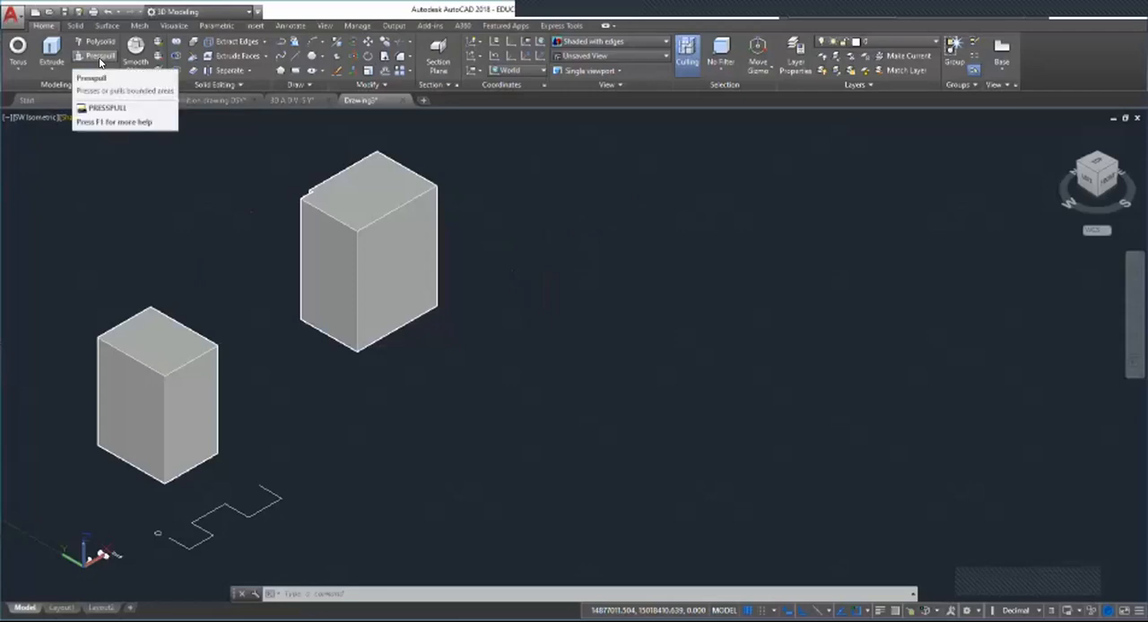
Step: Draw a larger notched outline beside the existing blocks and use Presspull to raise it into a tall third block
click(296, 53)
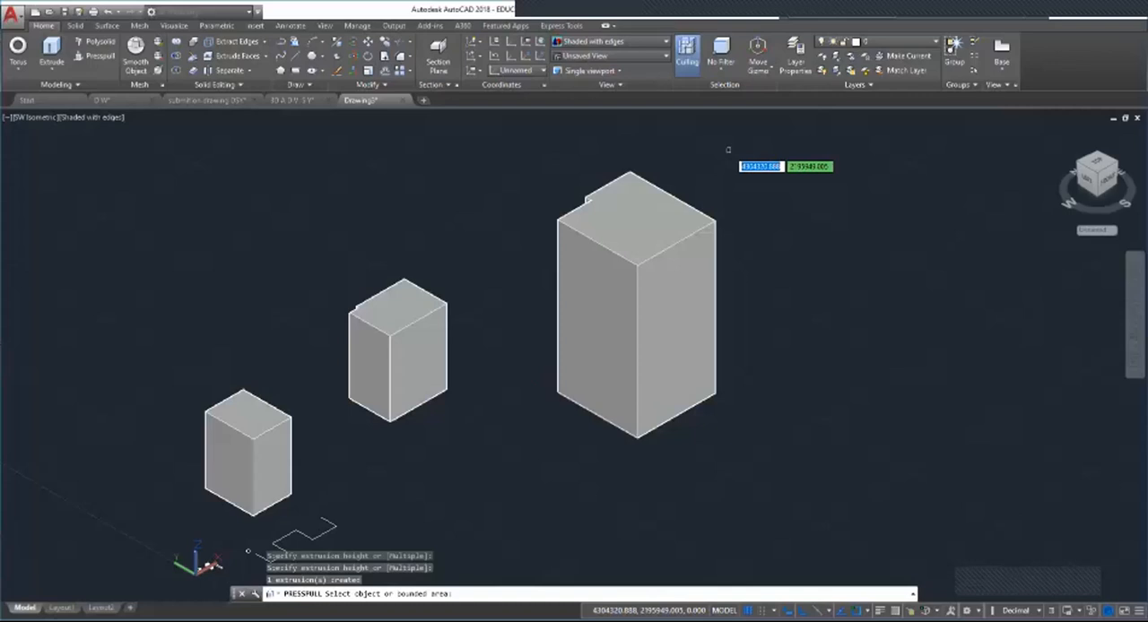
key(Escape)
key(Escape)
scroll(584, 356, down, 5)
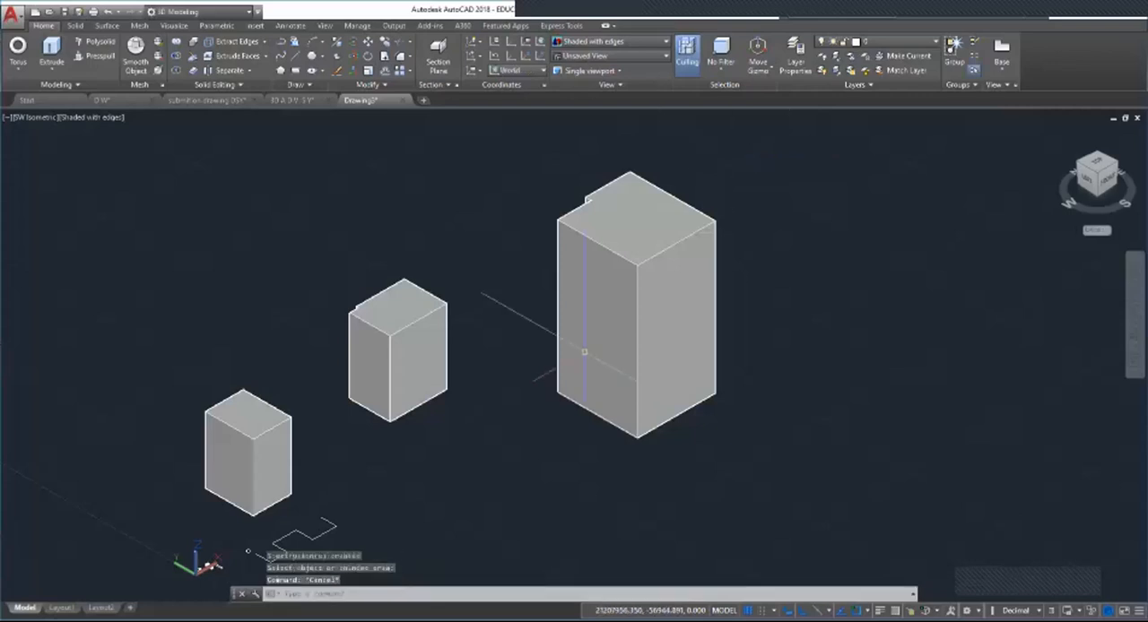
scroll(699, 313, up, 4)
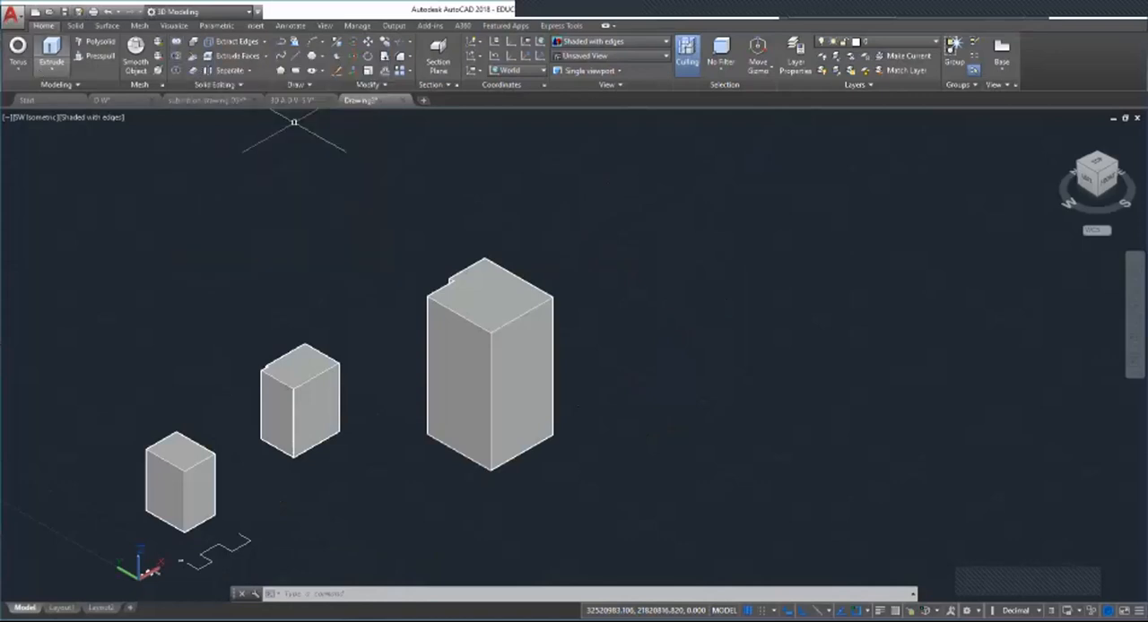
Step: Create two boxes of different sizes beyond the tall block and move the larger one to overlap the smaller one
click(18, 68)
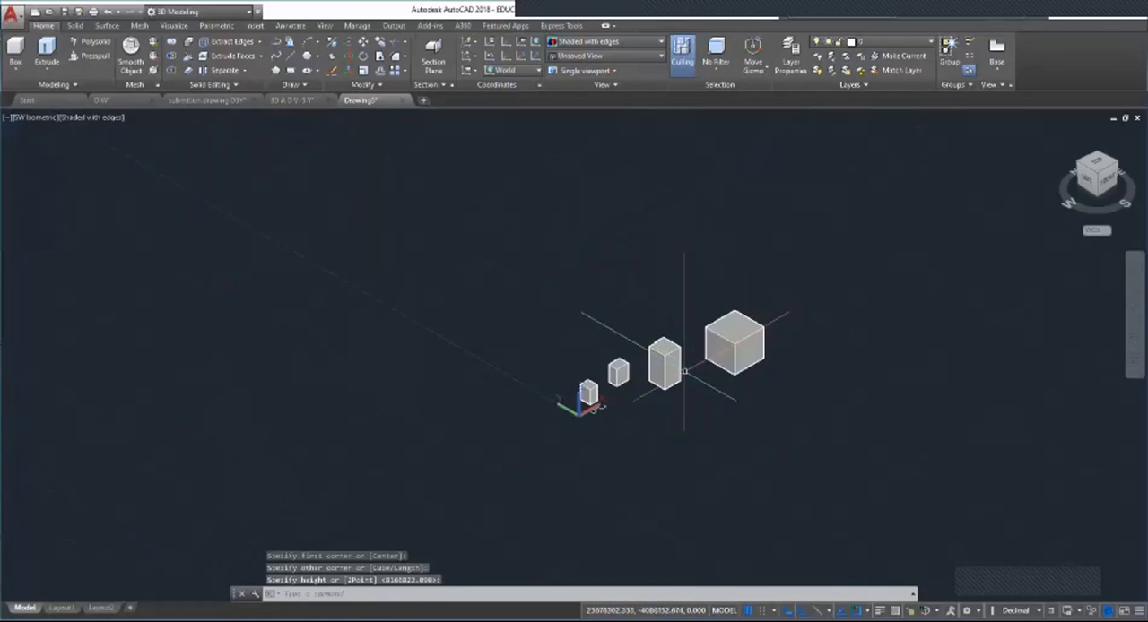
scroll(871, 269, up, 3)
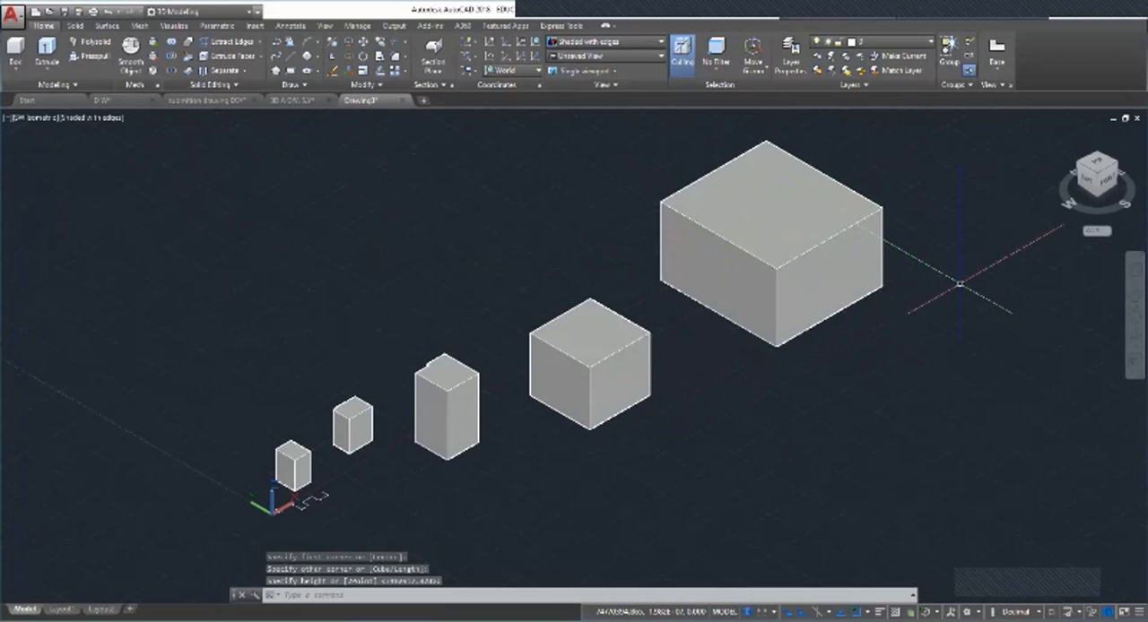
click(748, 243)
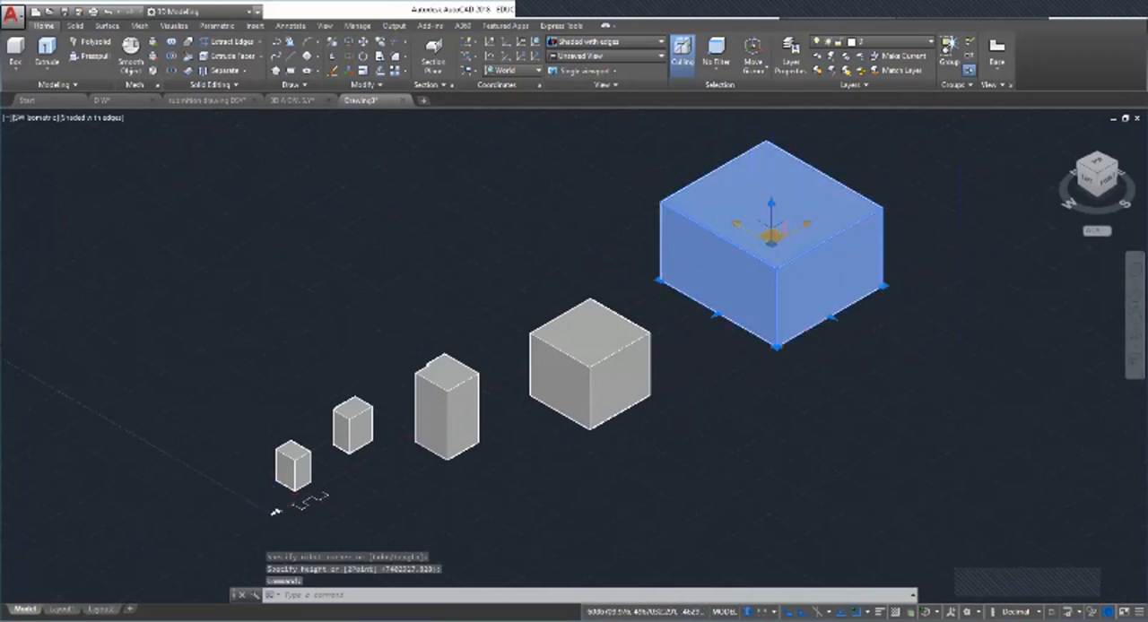
drag(771, 237, 649, 308)
click(896, 311)
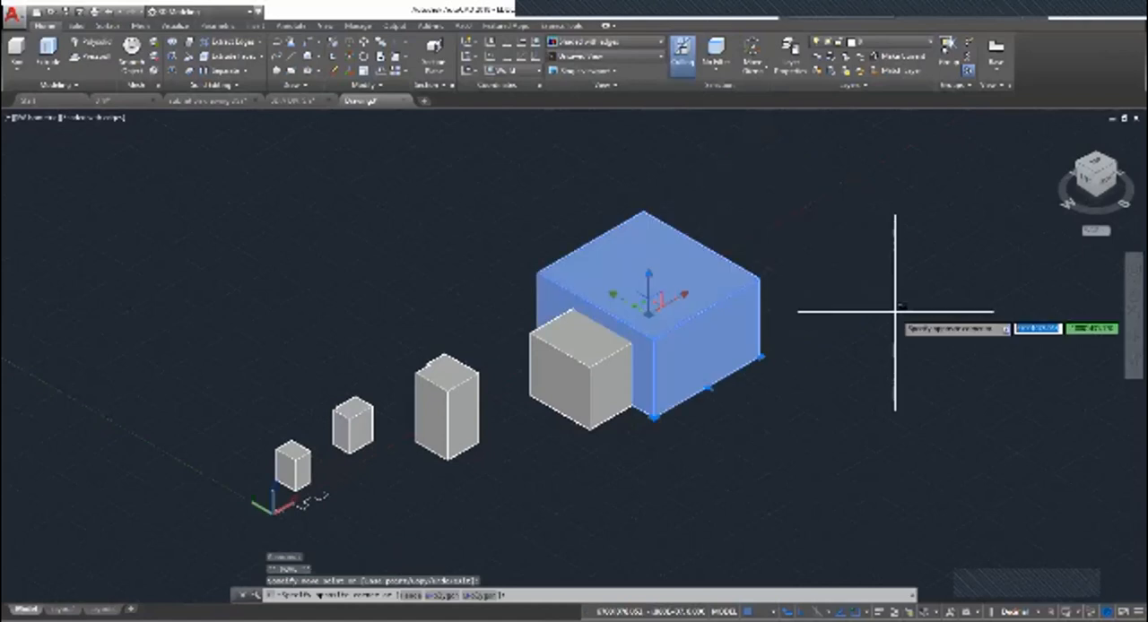
key(Escape)
key(Escape)
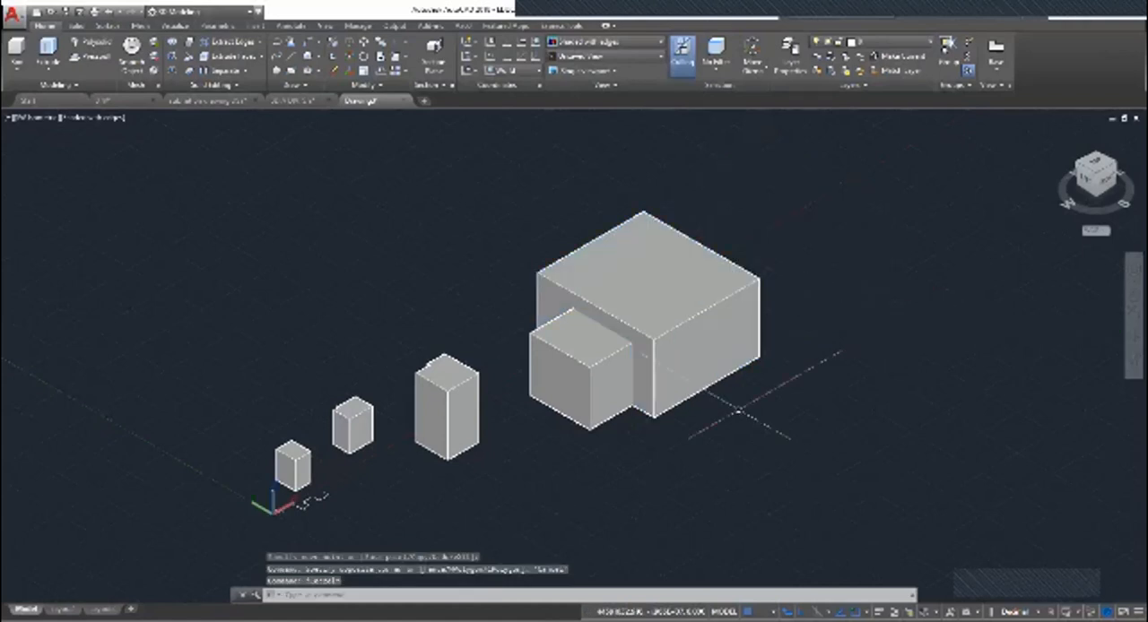
Step: Select the two overlapping boxes individually and move the larger one away from the smaller one
click(565, 381)
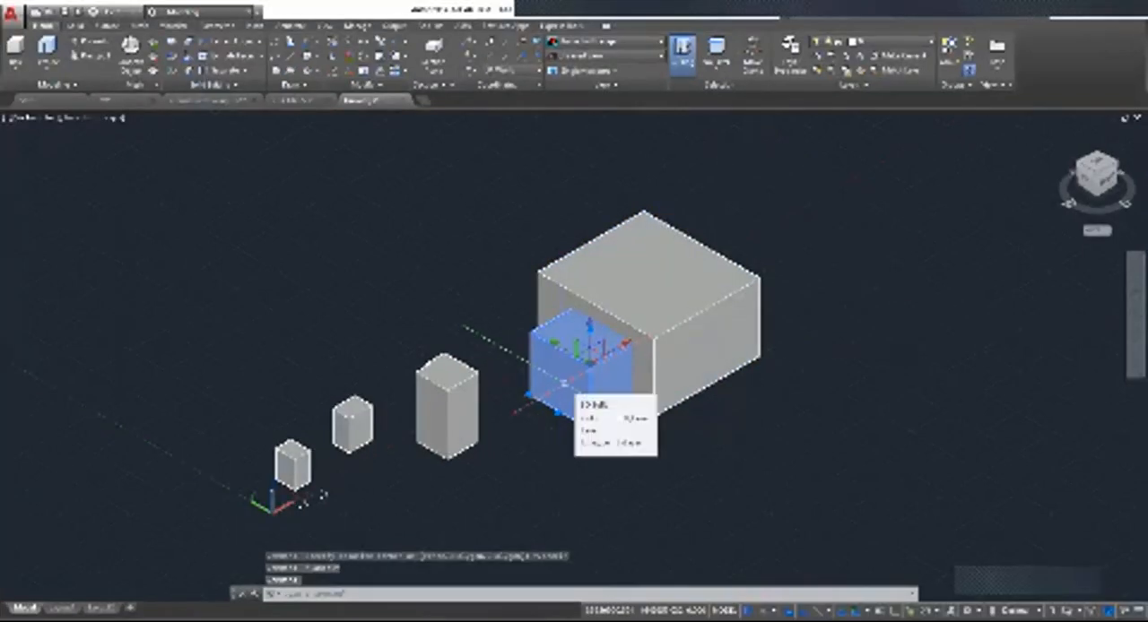
key(Escape)
click(737, 327)
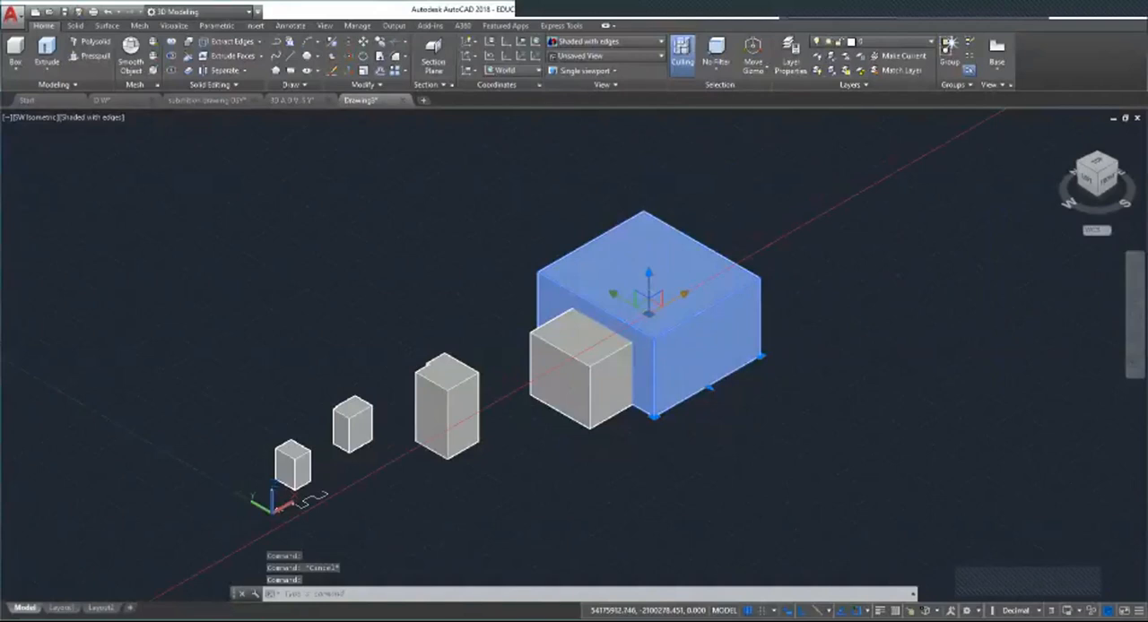
click(817, 213)
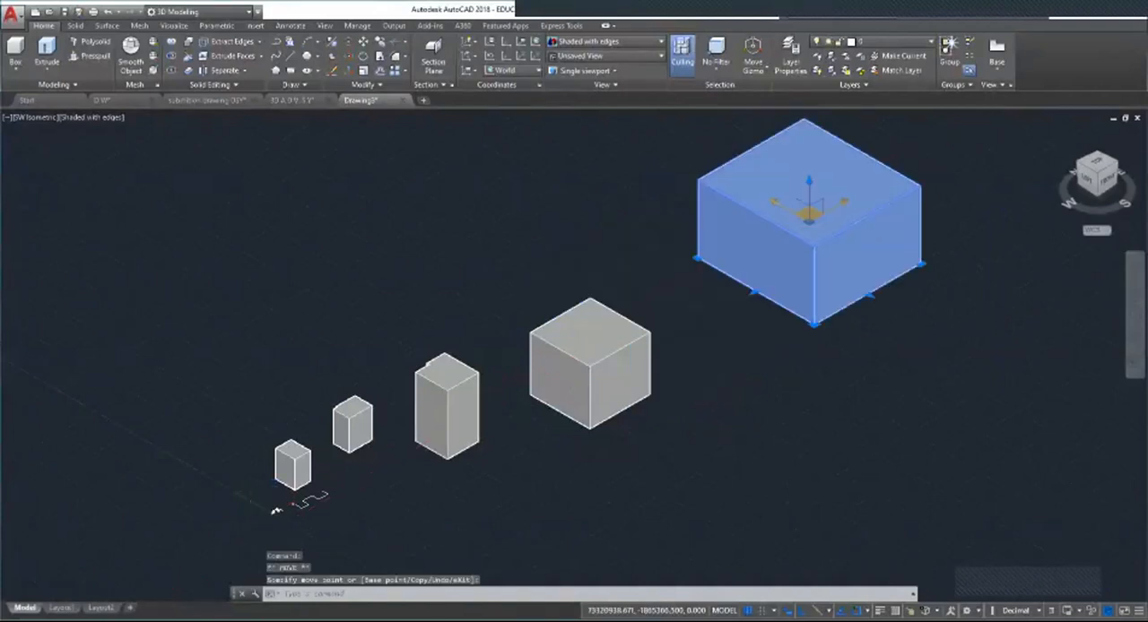
Step: Return the large box to its overlapping position and merge both boxes into one solid with Union
click(108, 11)
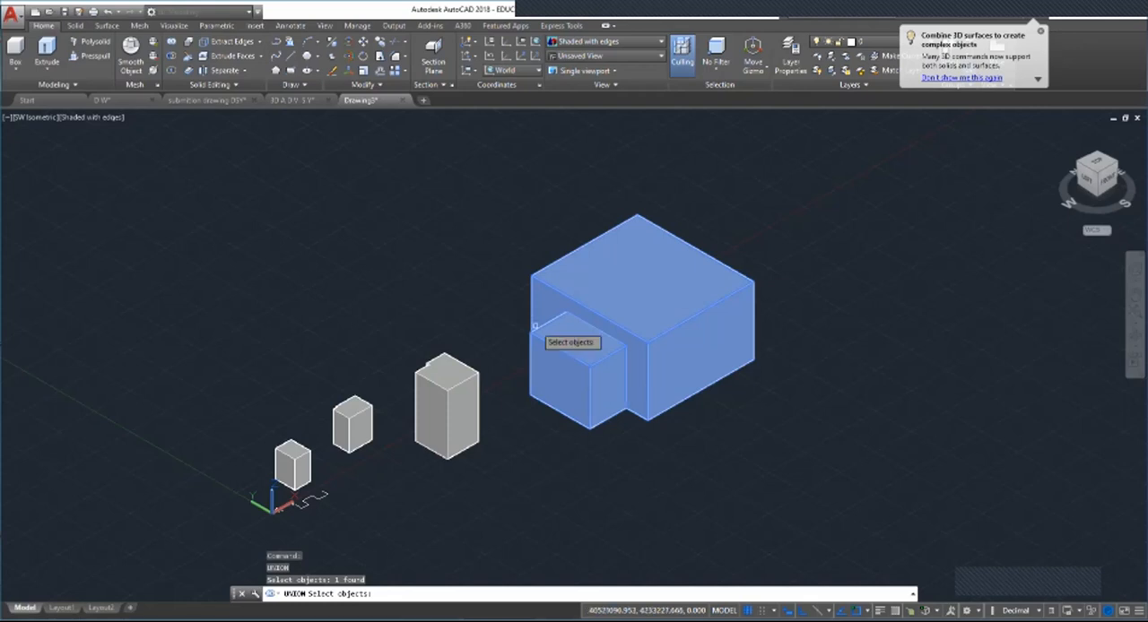
key(Escape)
Step: Create a long box in the empty area beyond the merged solid
scroll(583, 353, down, 5)
scroll(579, 343, up, 4)
scroll(522, 378, down, 4)
scroll(464, 189, up, 6)
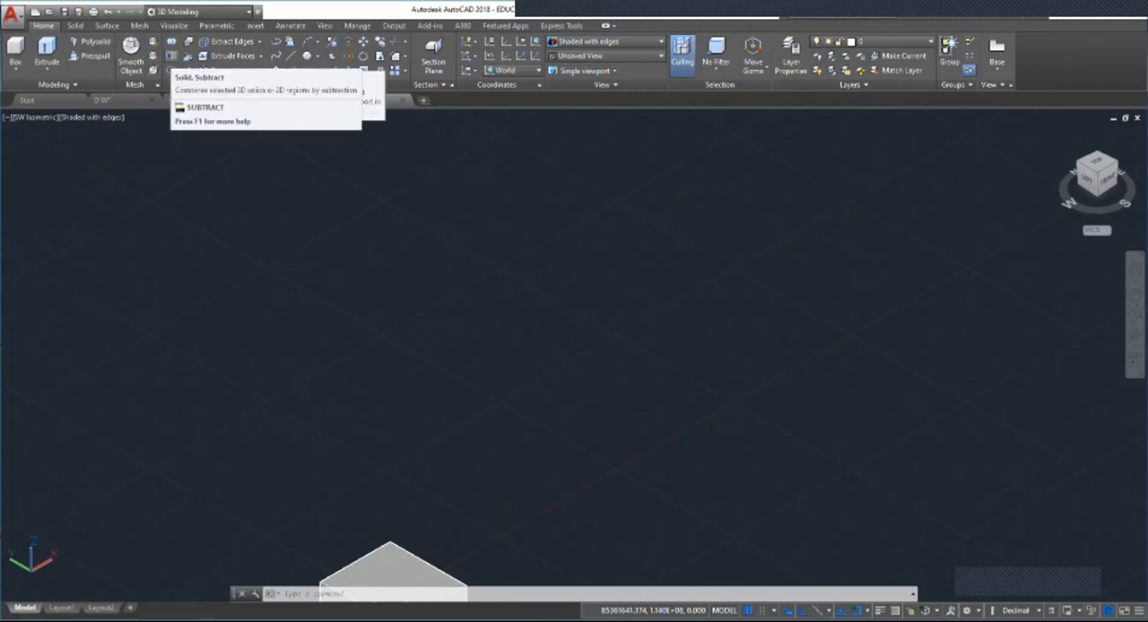
scroll(387, 409, down, 5)
scroll(396, 516, up, 4)
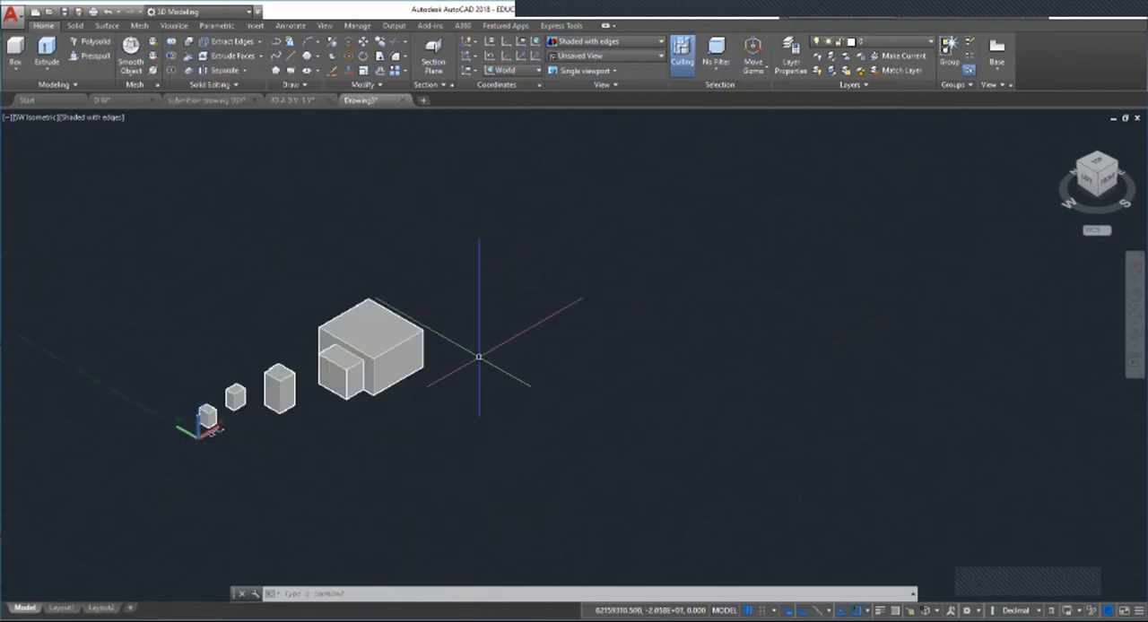
scroll(610, 237, up, 3)
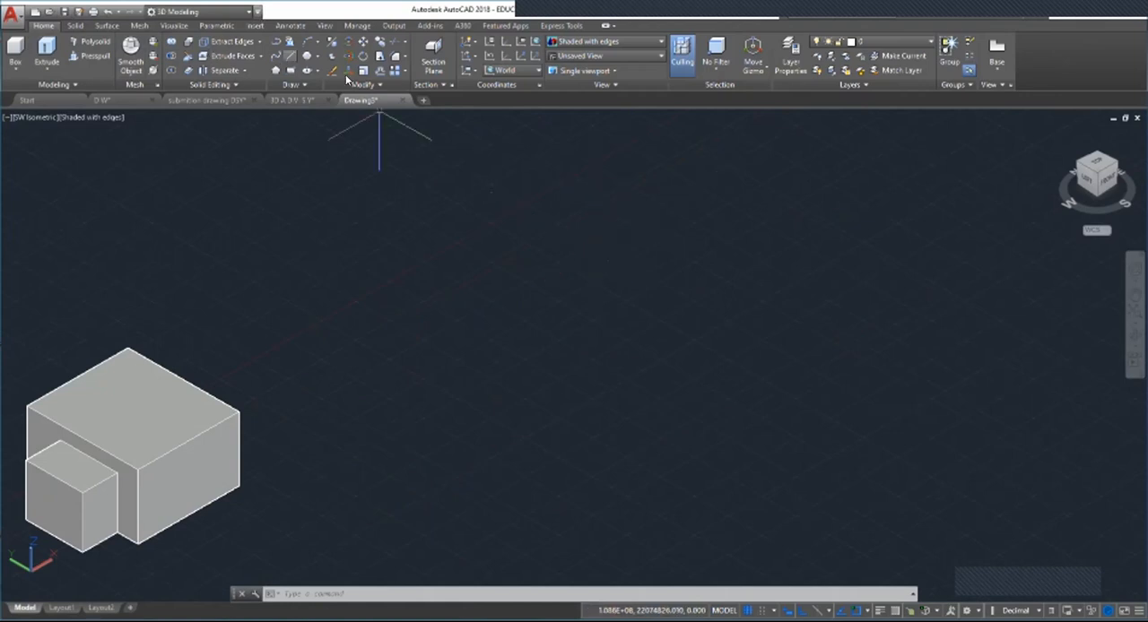
click(15, 47)
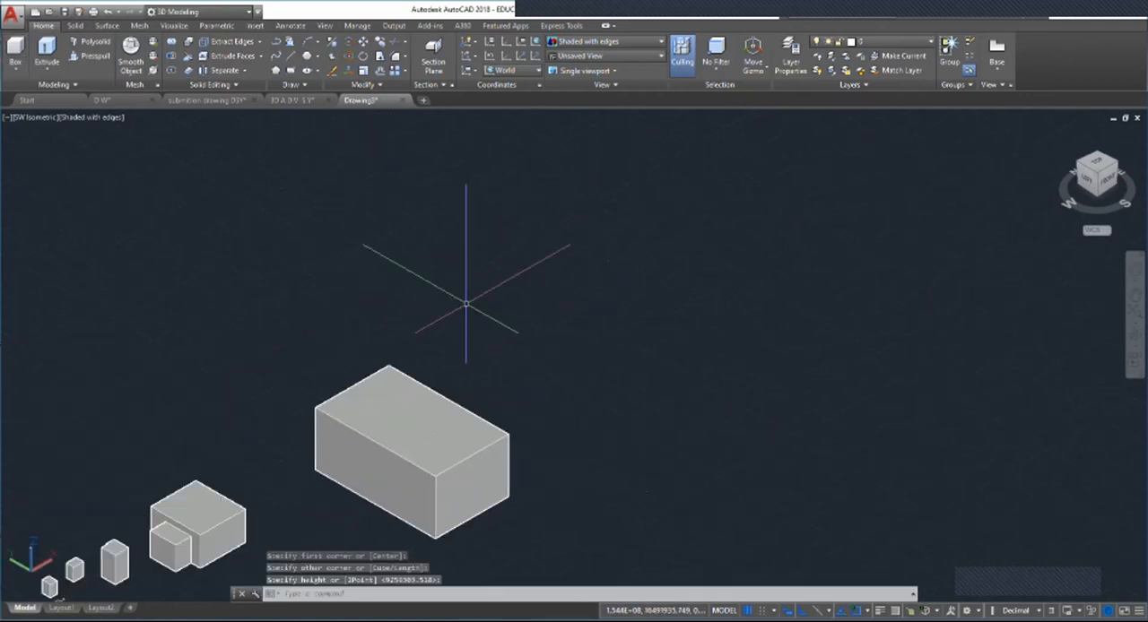
Step: Create a cylinder and move it so that it intersects the back corner of the long box
scroll(507, 351, up, 3)
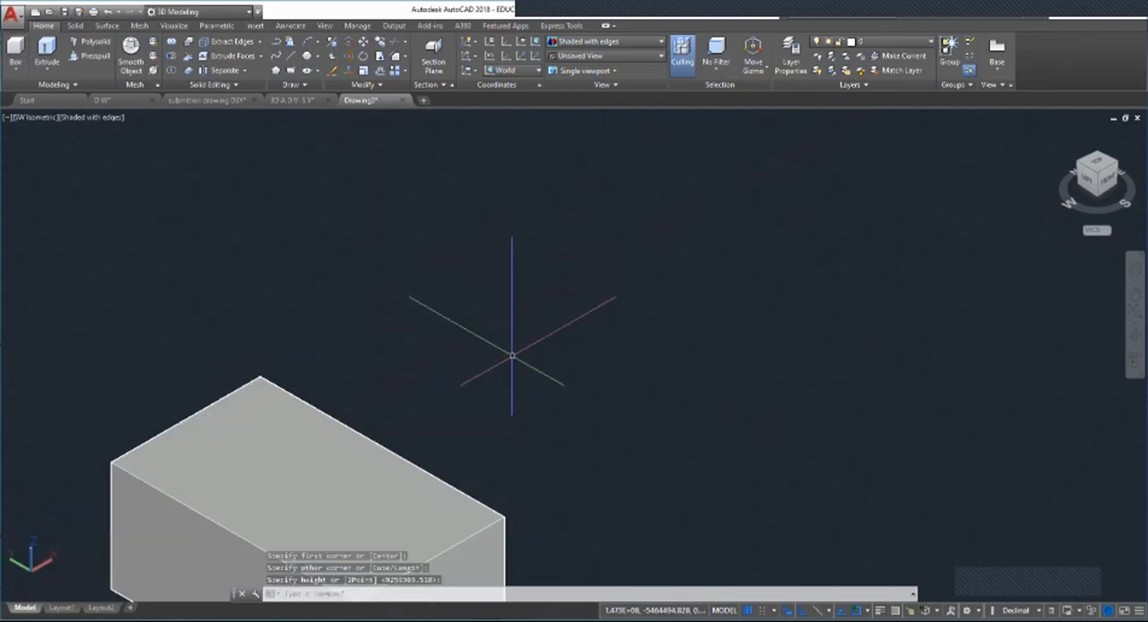
click(16, 68)
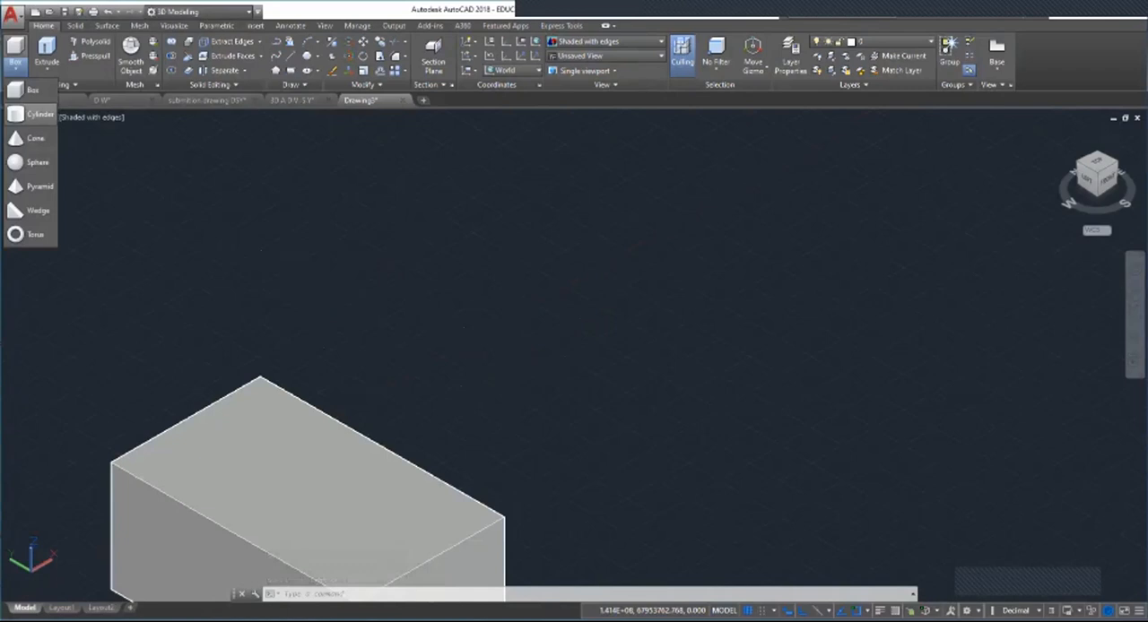
click(36, 114)
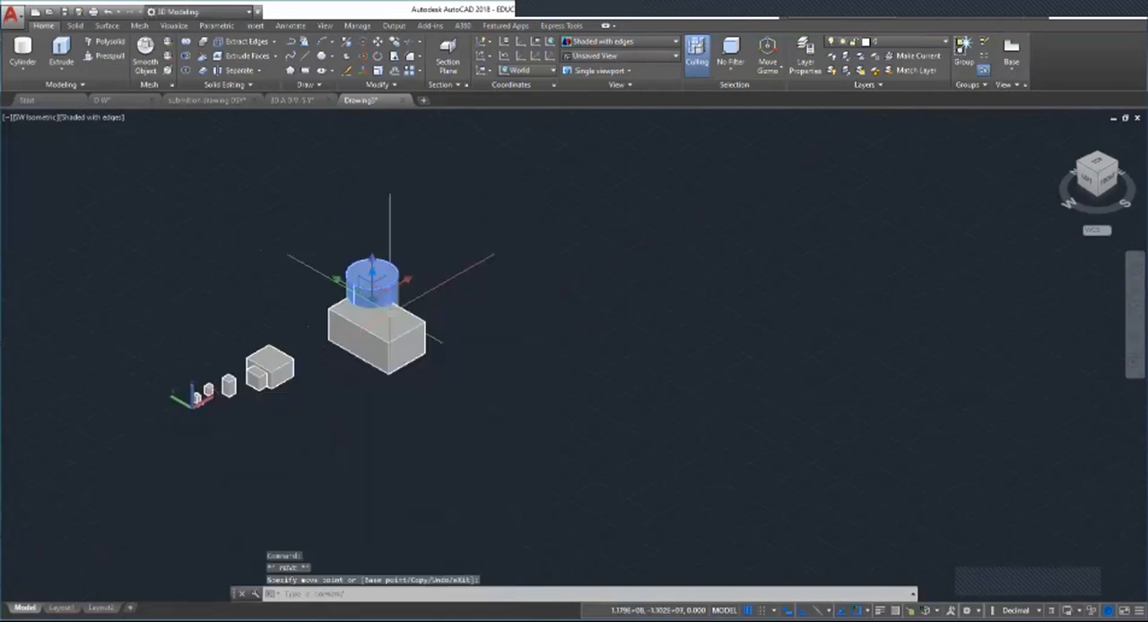
scroll(389, 317, up, 2)
scroll(415, 299, up, 2)
key(Escape)
key(Escape)
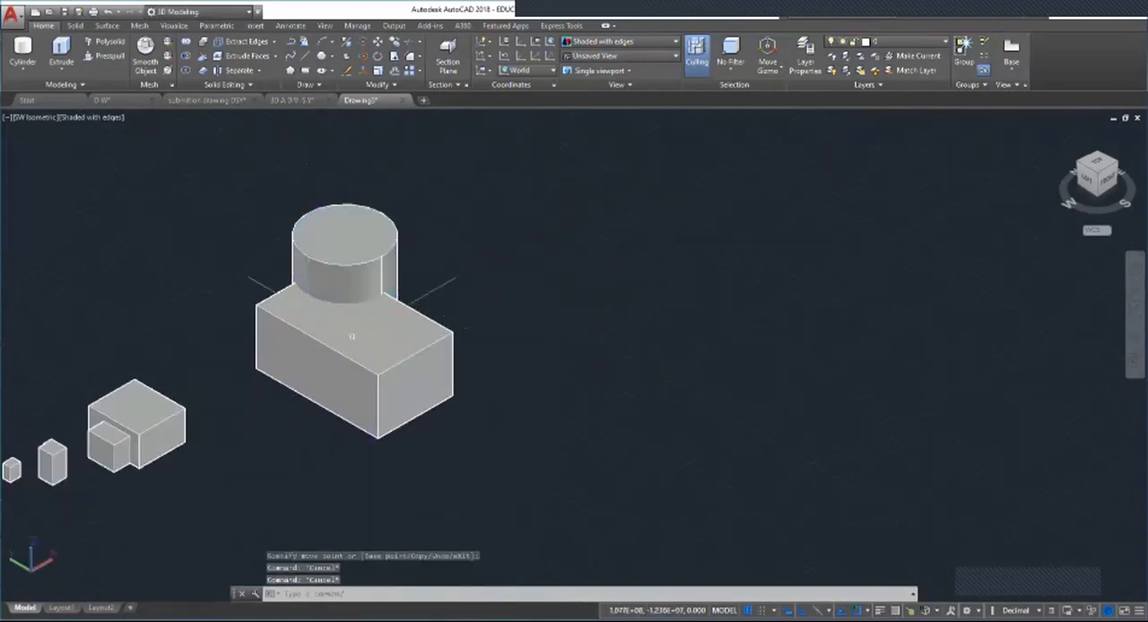
click(352, 336)
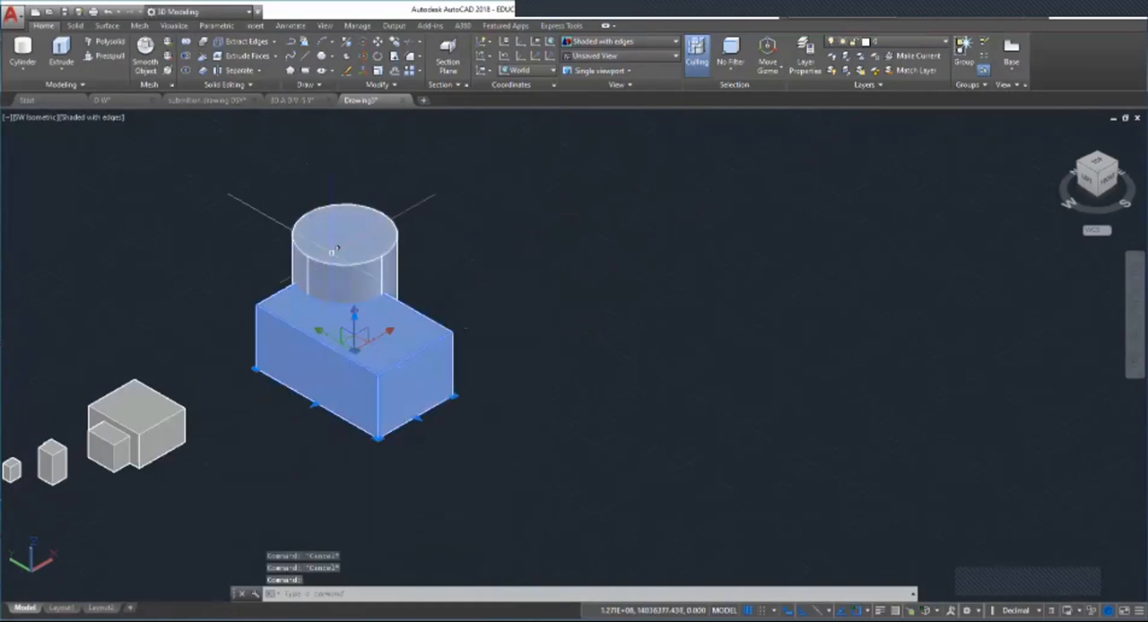
key(Escape)
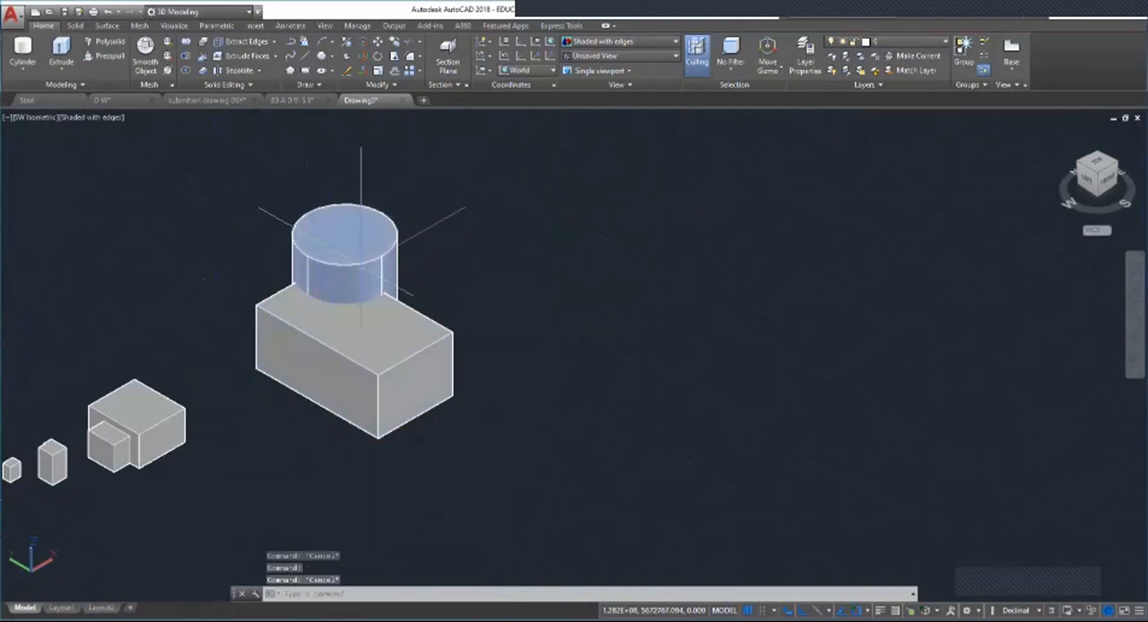
key(Escape)
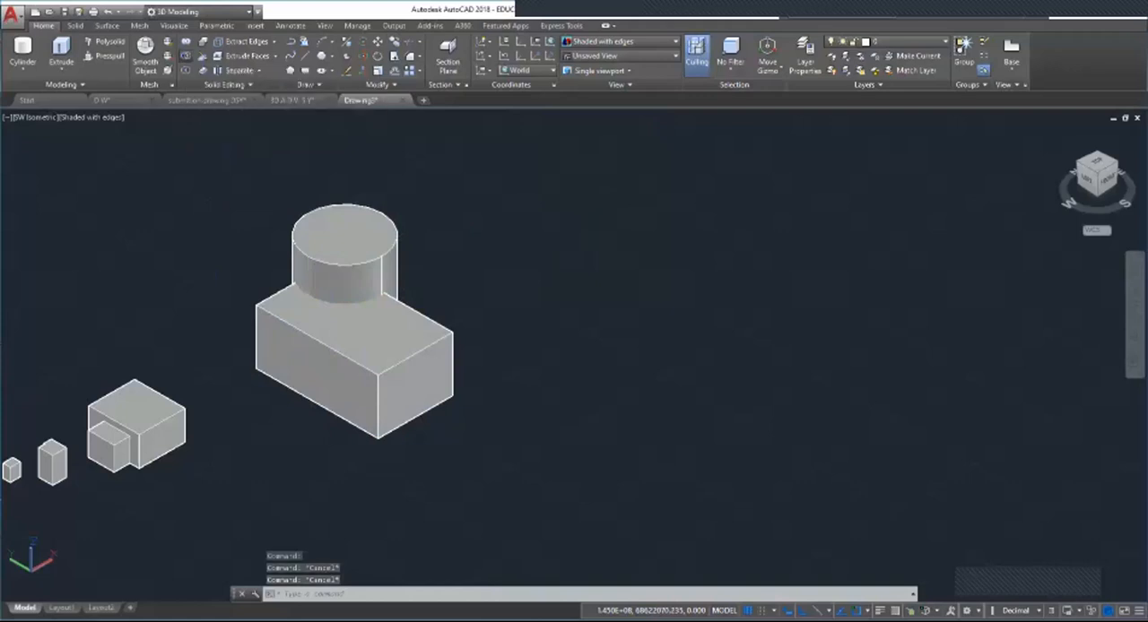
Step: Subtract the long box from the cylinder, keeping the cylinder as the base solid
click(186, 55)
click(336, 250)
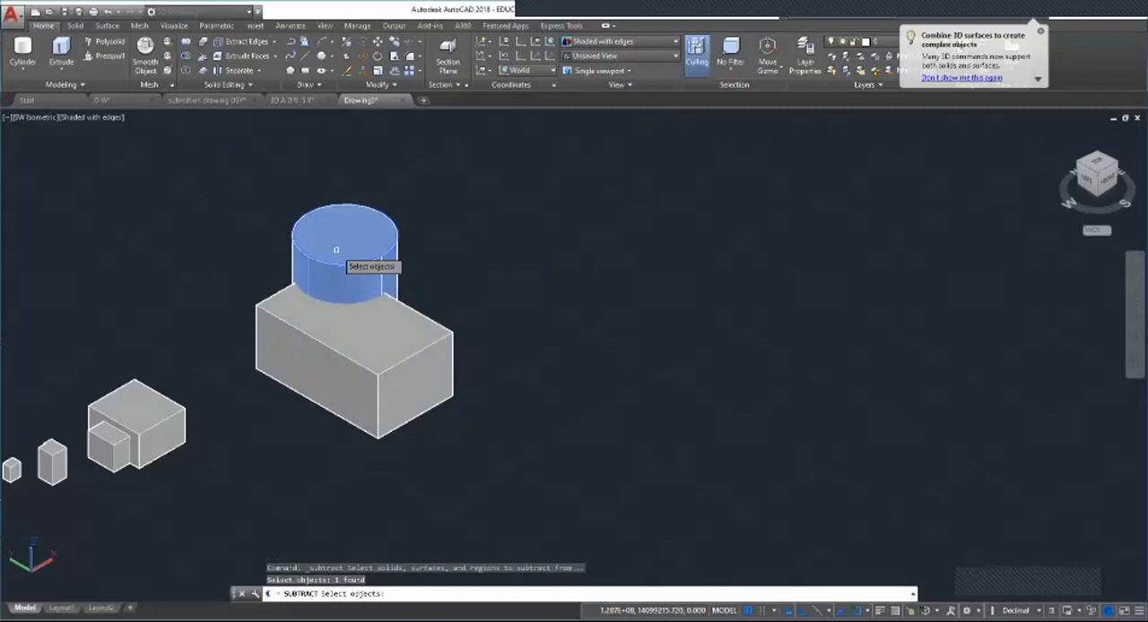
key(Return)
click(366, 337)
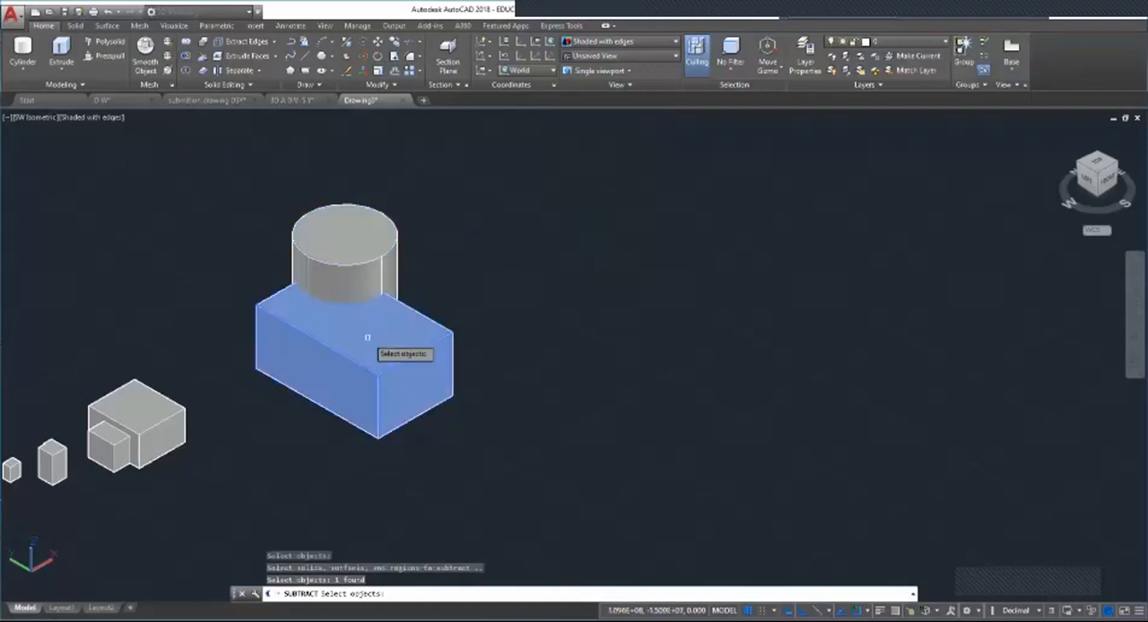
key(Return)
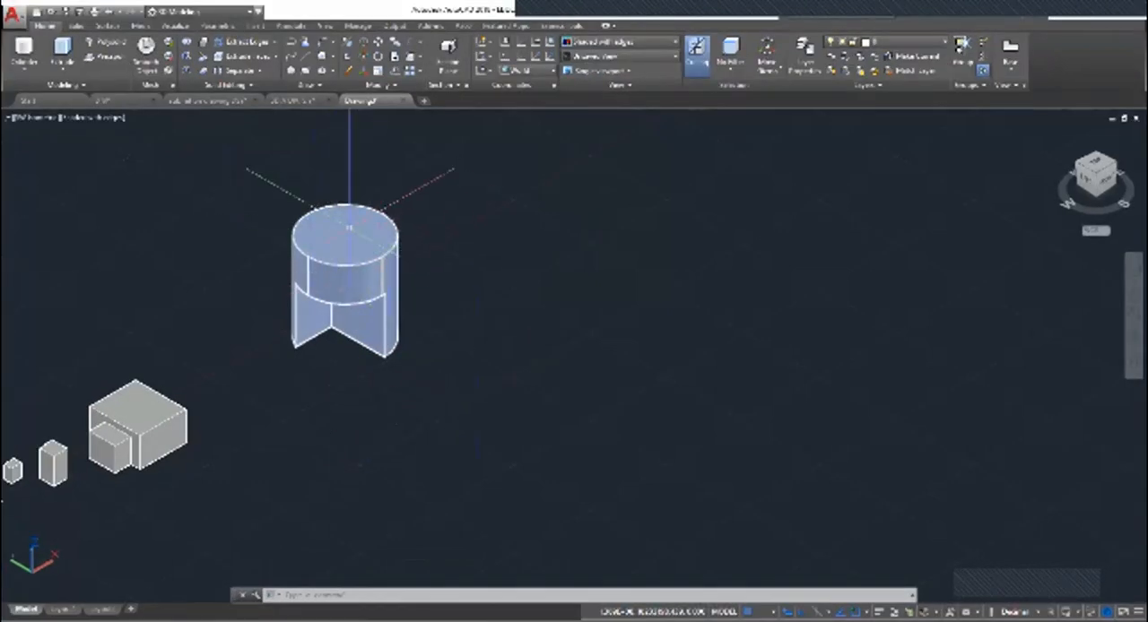
mouse_move(350, 229)
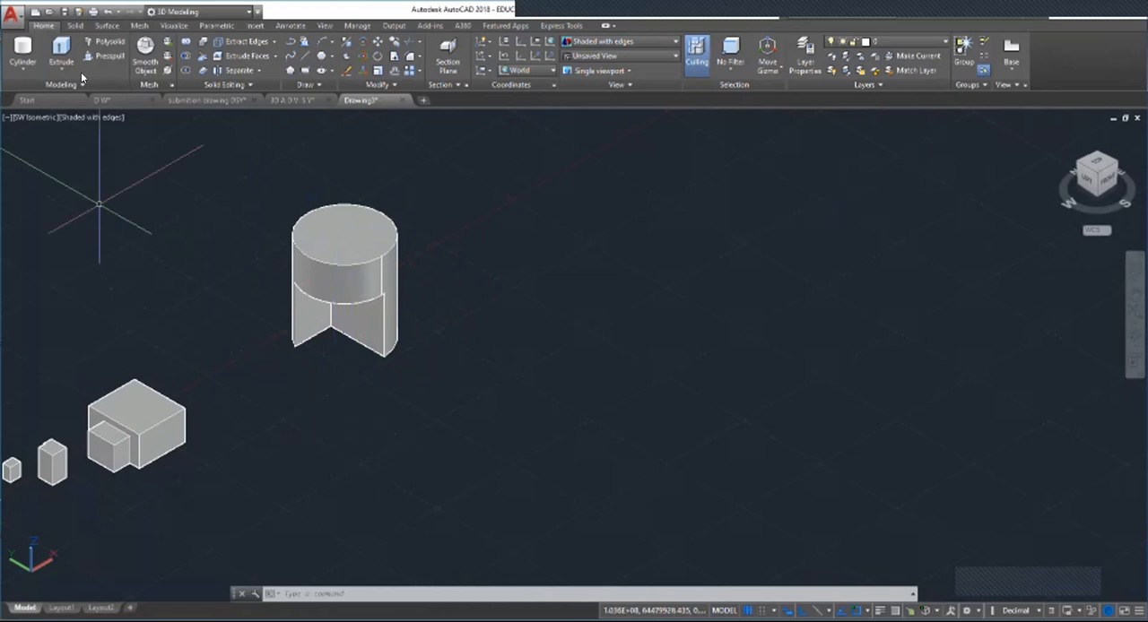
Step: Create a large box in the empty area beyond the cut cylinder
scroll(366, 358, down, 5)
scroll(367, 364, up, 4)
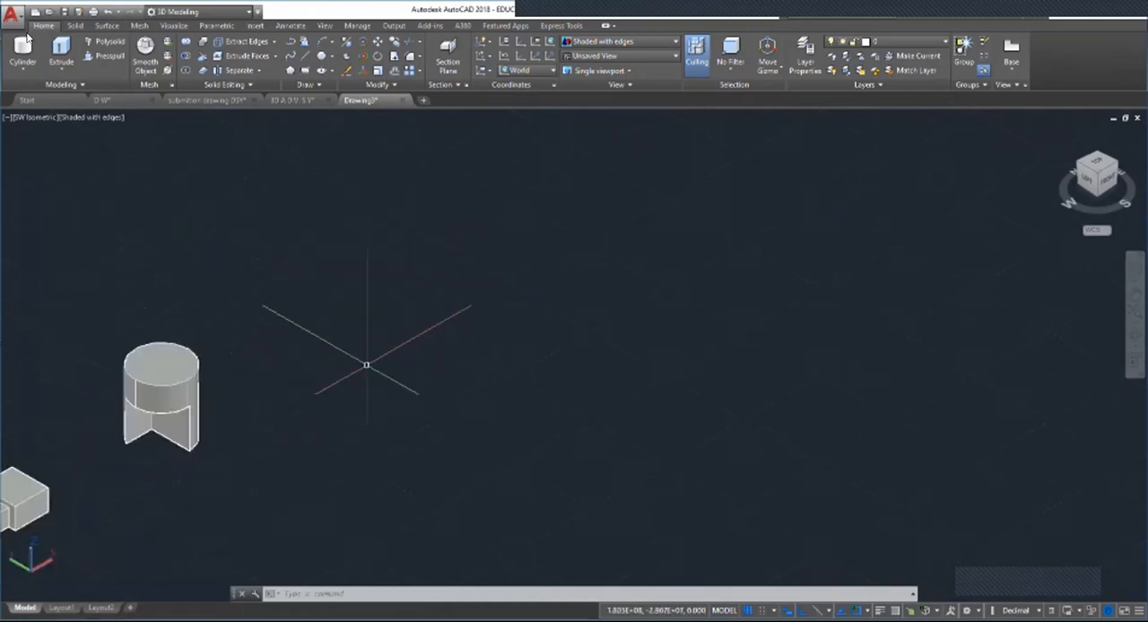
click(22, 69)
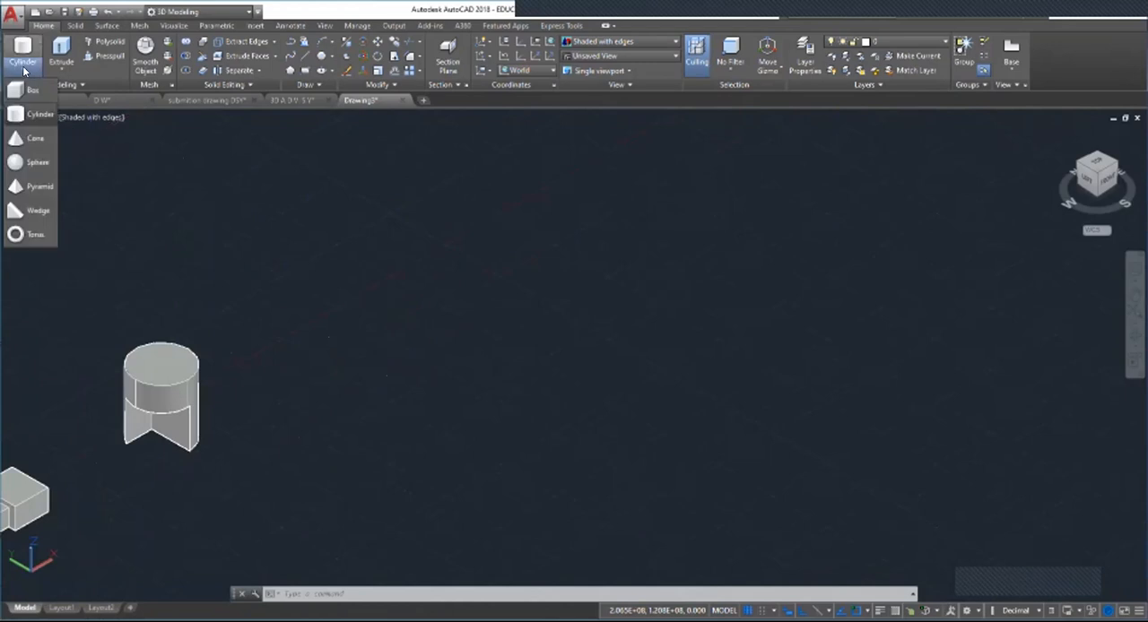
click(28, 89)
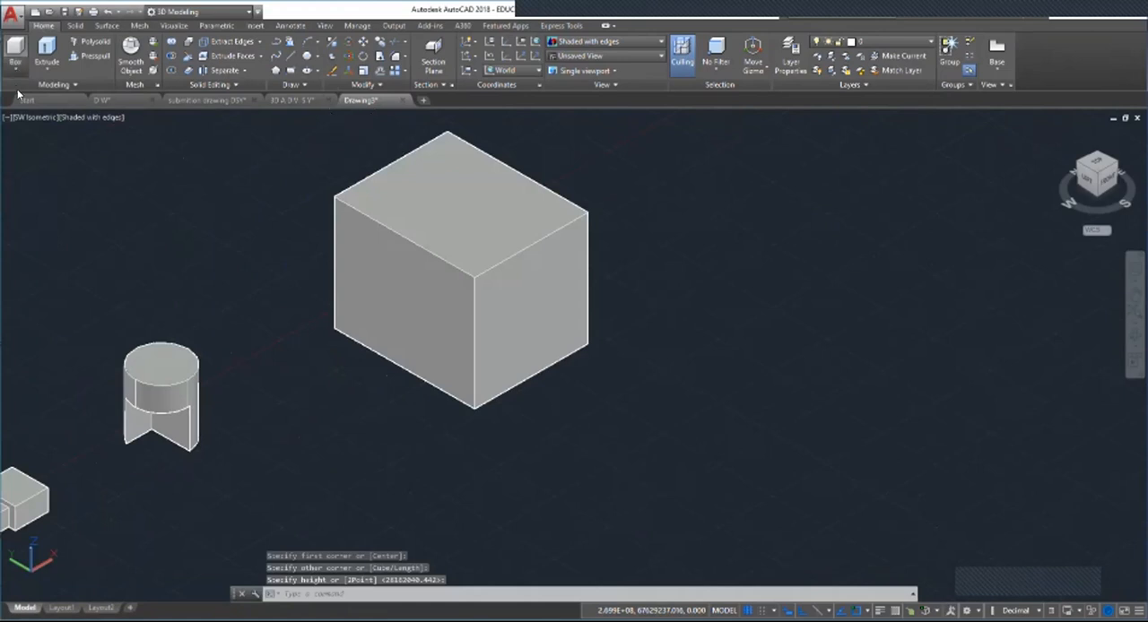
Step: Create a tall cylinder beside the large box and move it so that it overlaps the box's nearest vertical edge
click(15, 68)
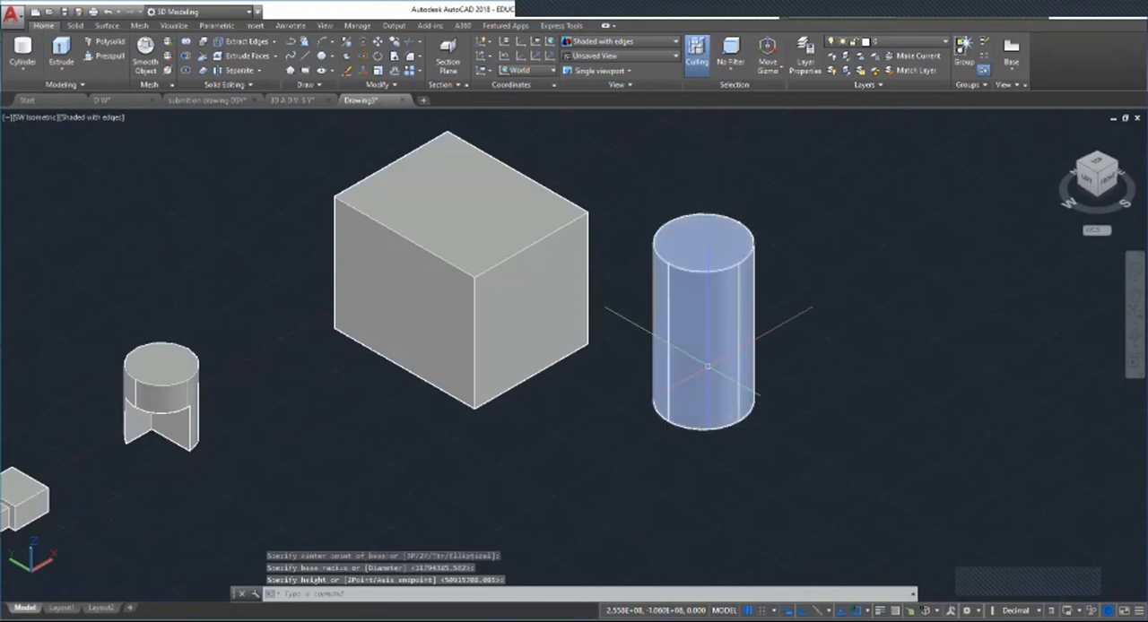
click(687, 315)
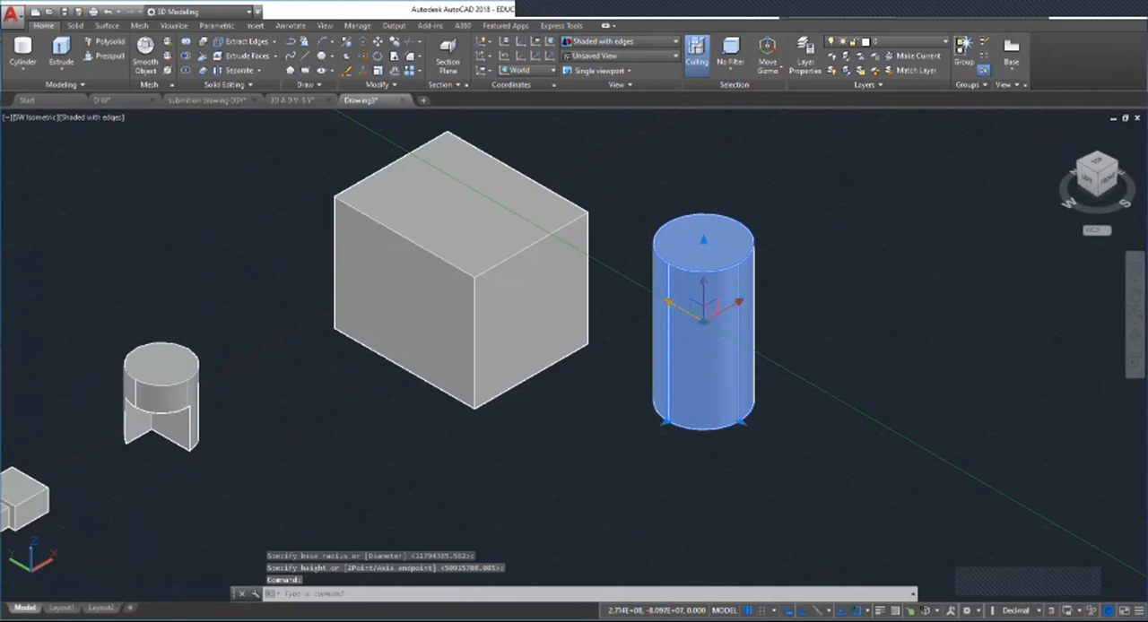
click(704, 312)
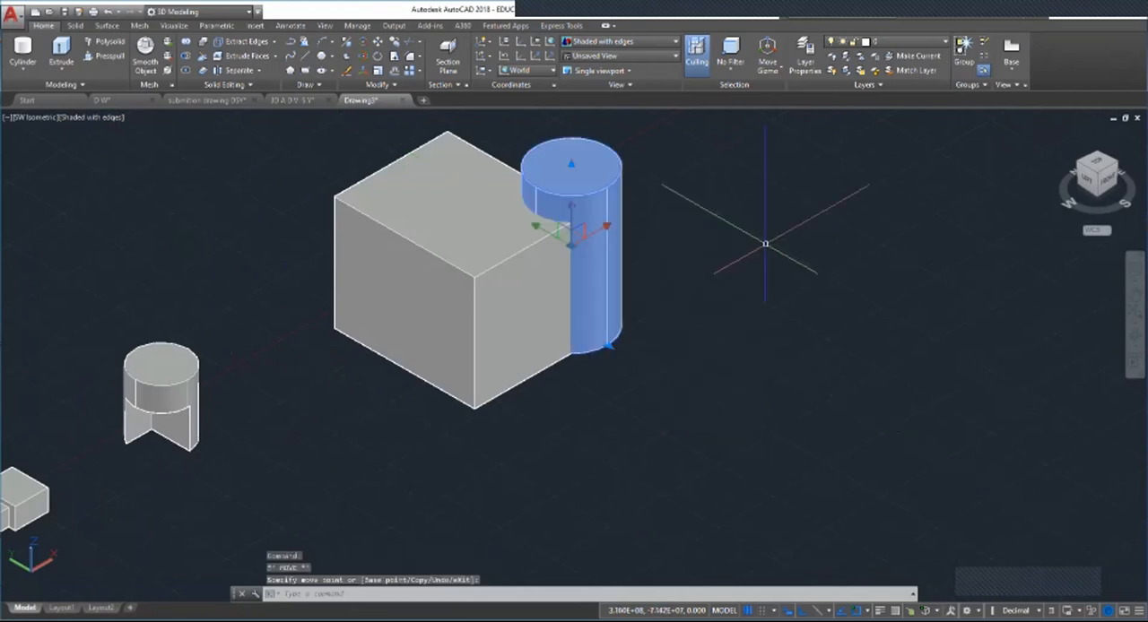
click(765, 243)
key(Escape)
key(Escape)
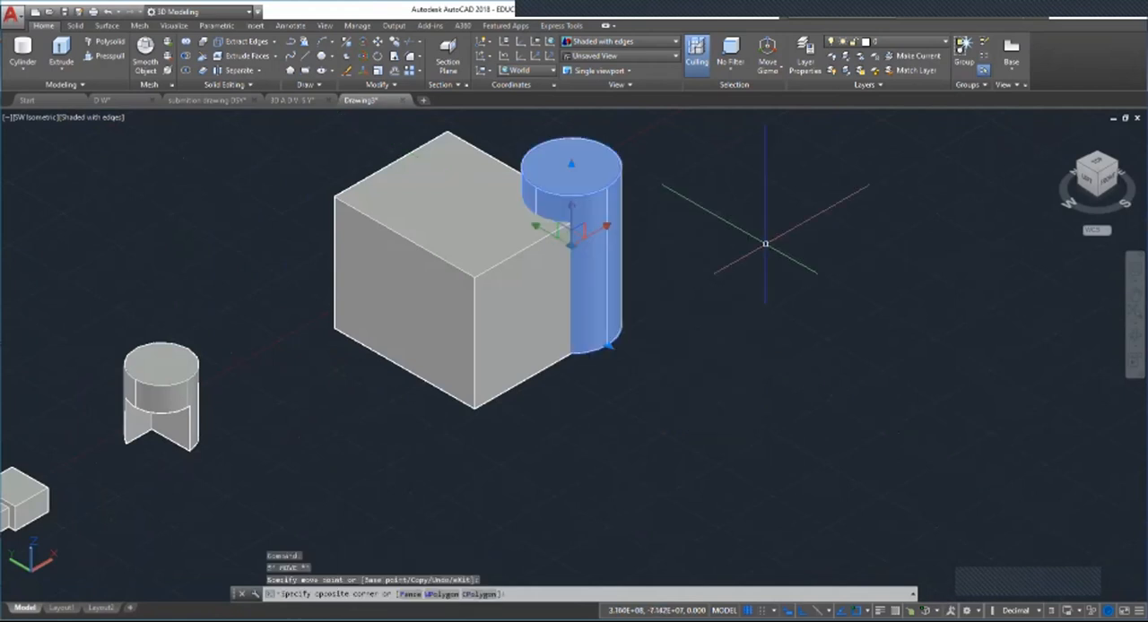
click(580, 182)
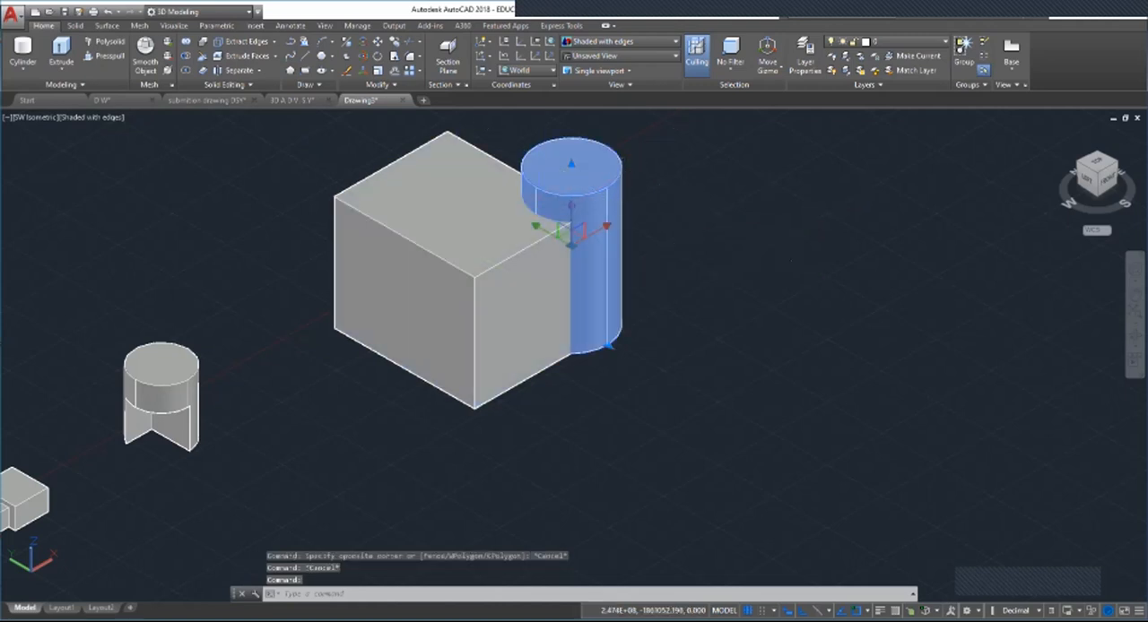
Step: Subtract the tall cylinder from the large box, keeping the box as the base solid
key(Escape)
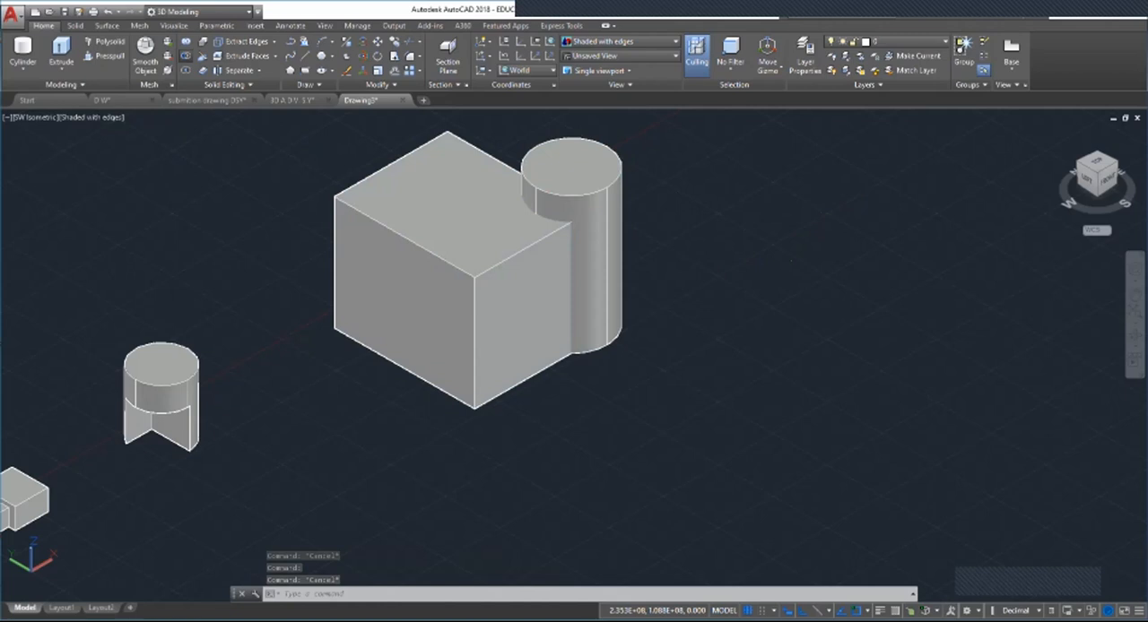
click(185, 56)
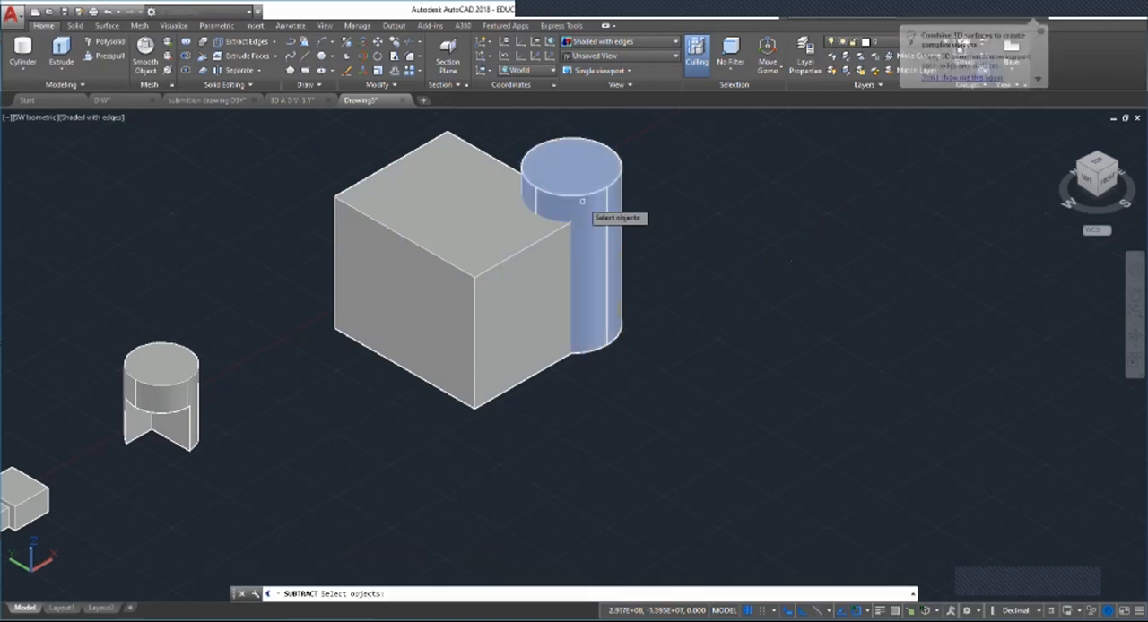
click(447, 216)
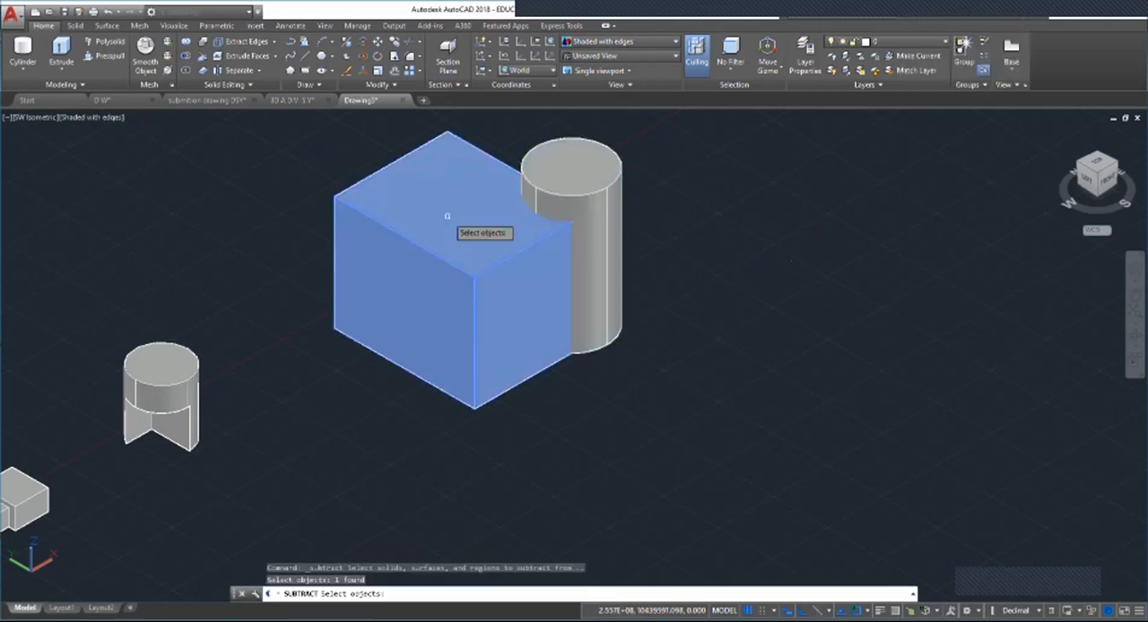
key(Return)
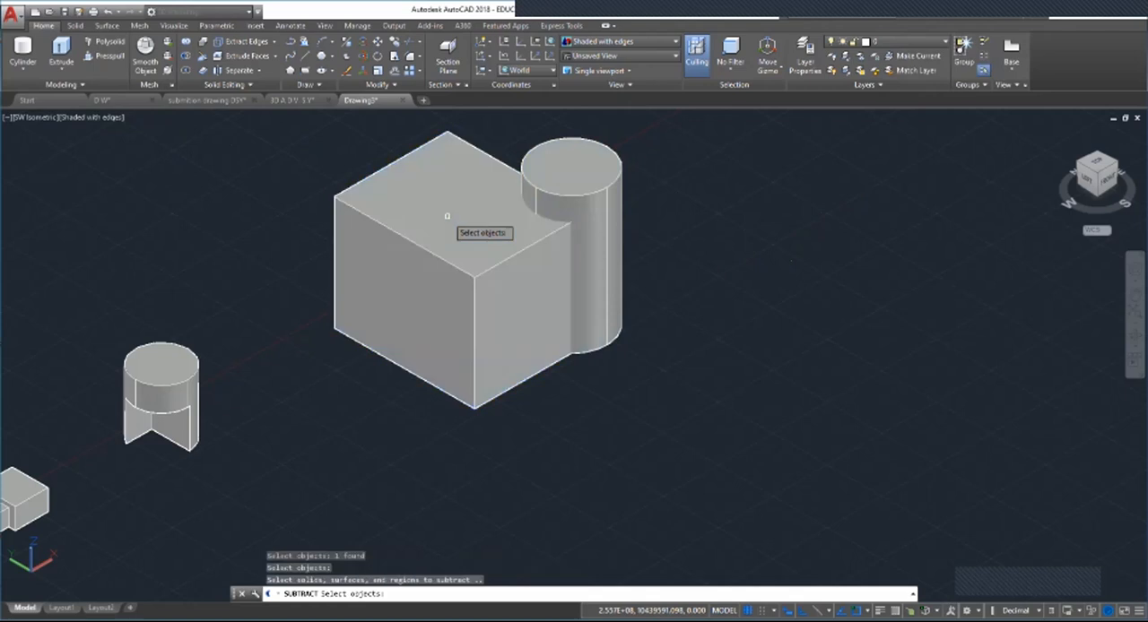
click(575, 177)
key(Return)
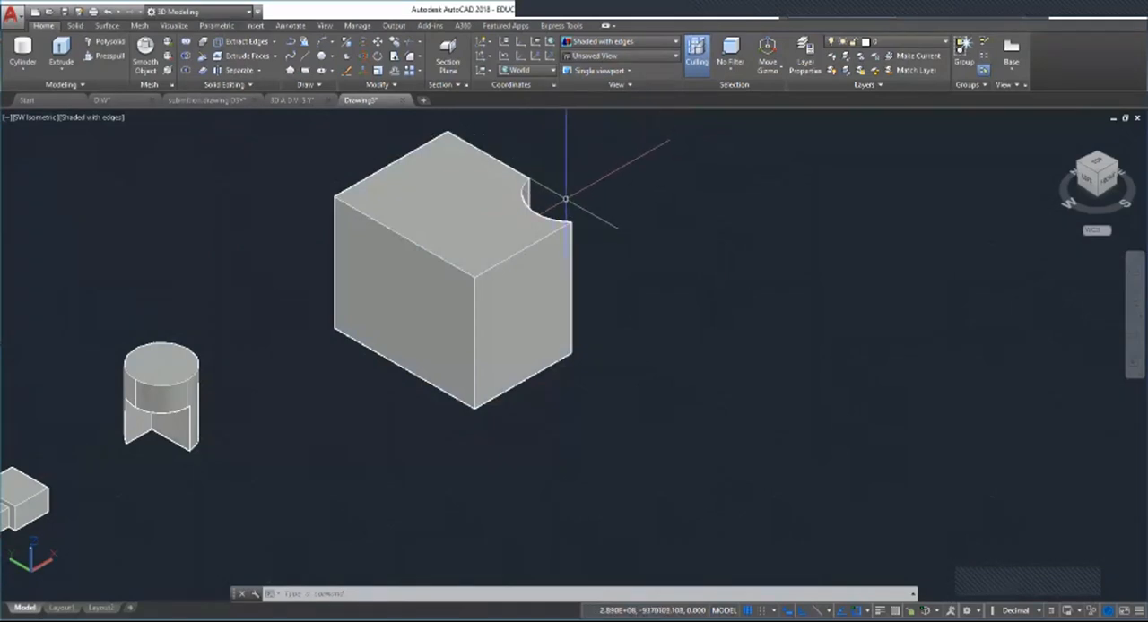
Step: Create an even larger box in the empty area beyond the notched box
scroll(404, 386, down, 8)
scroll(520, 377, up, 5)
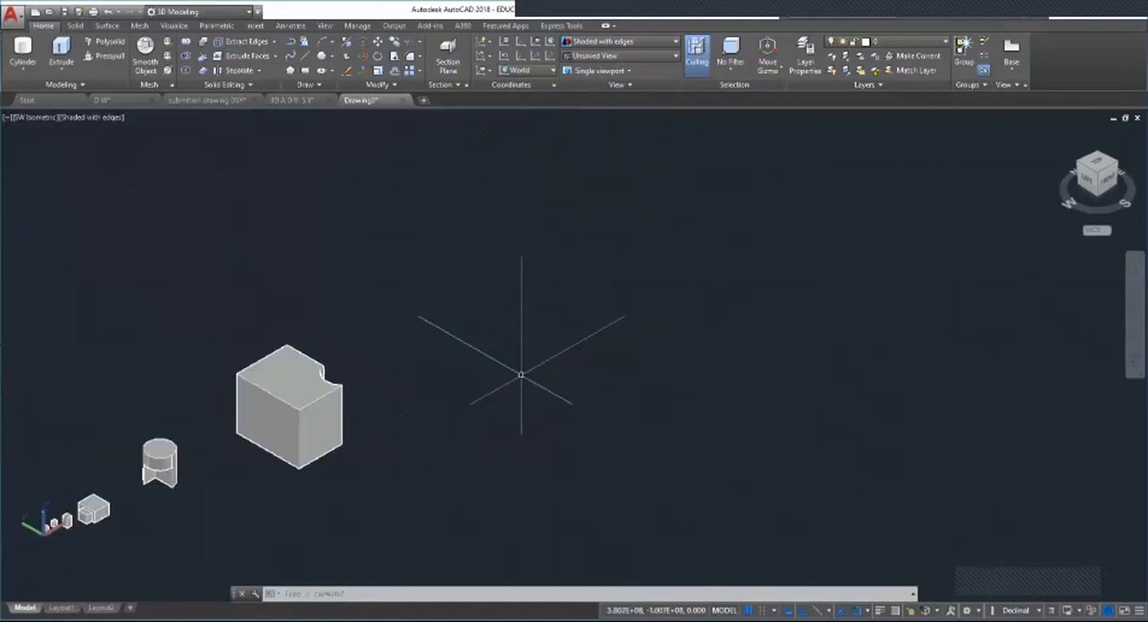
scroll(547, 314, down, 2)
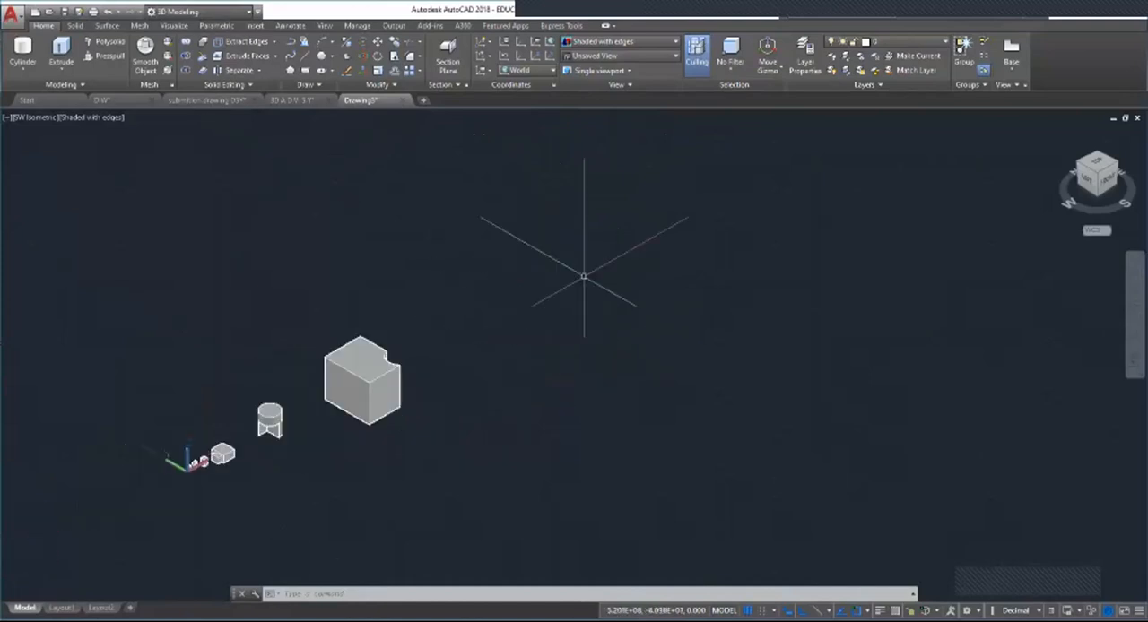
scroll(575, 310, up, 2)
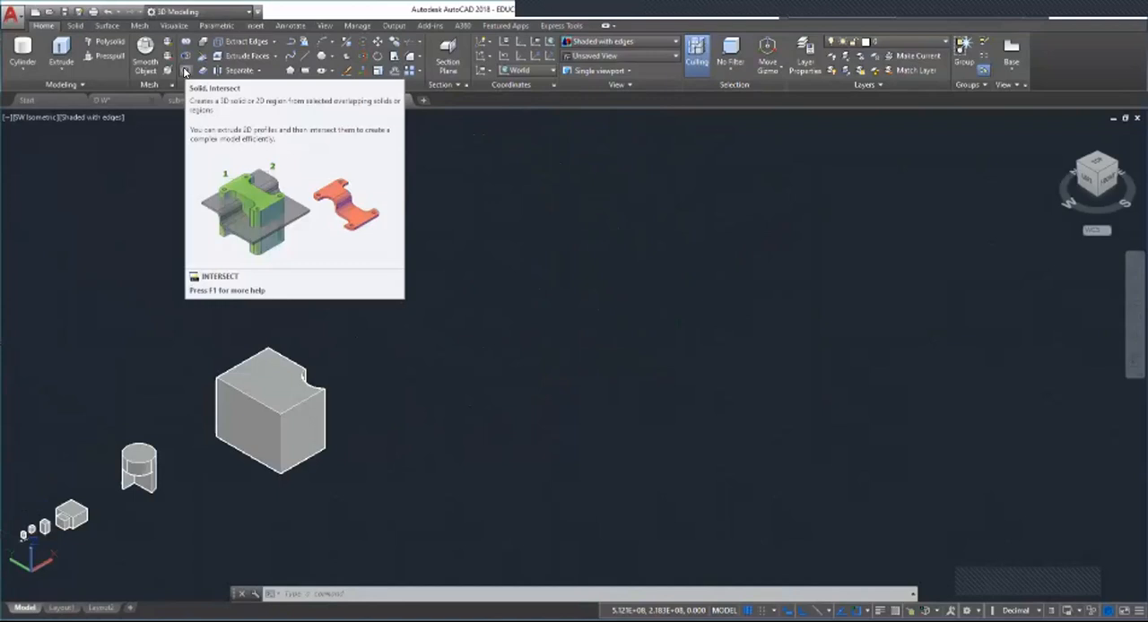
click(22, 93)
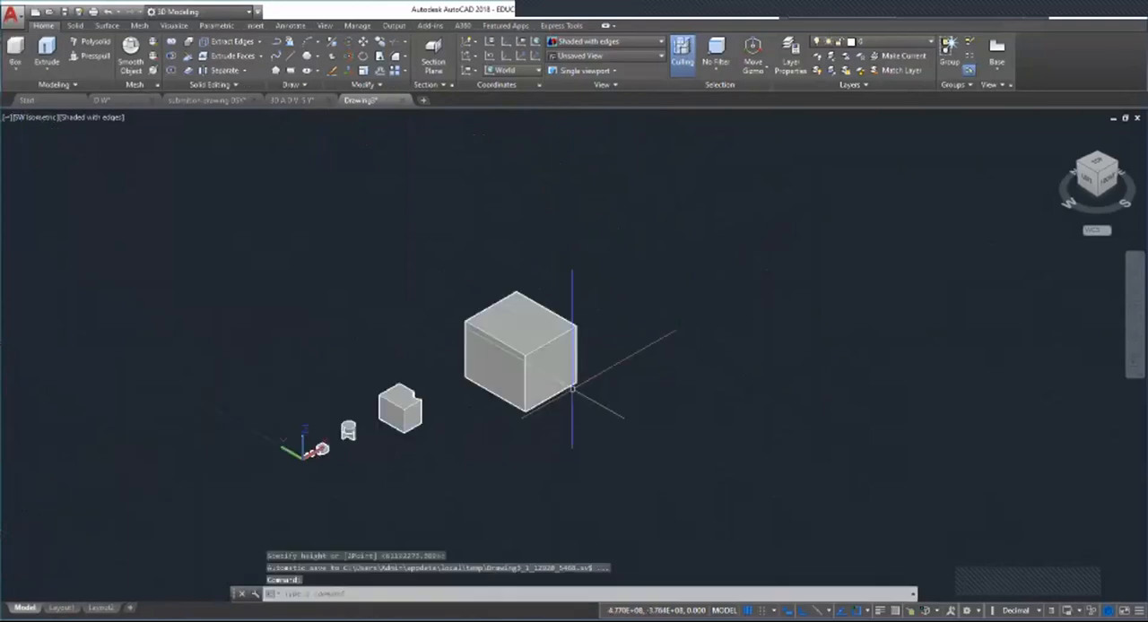
Step: Create a tall cylinder in front of the newest box and move it into the box so that it protrudes through the top face
scroll(328, 225, up, 2)
click(17, 70)
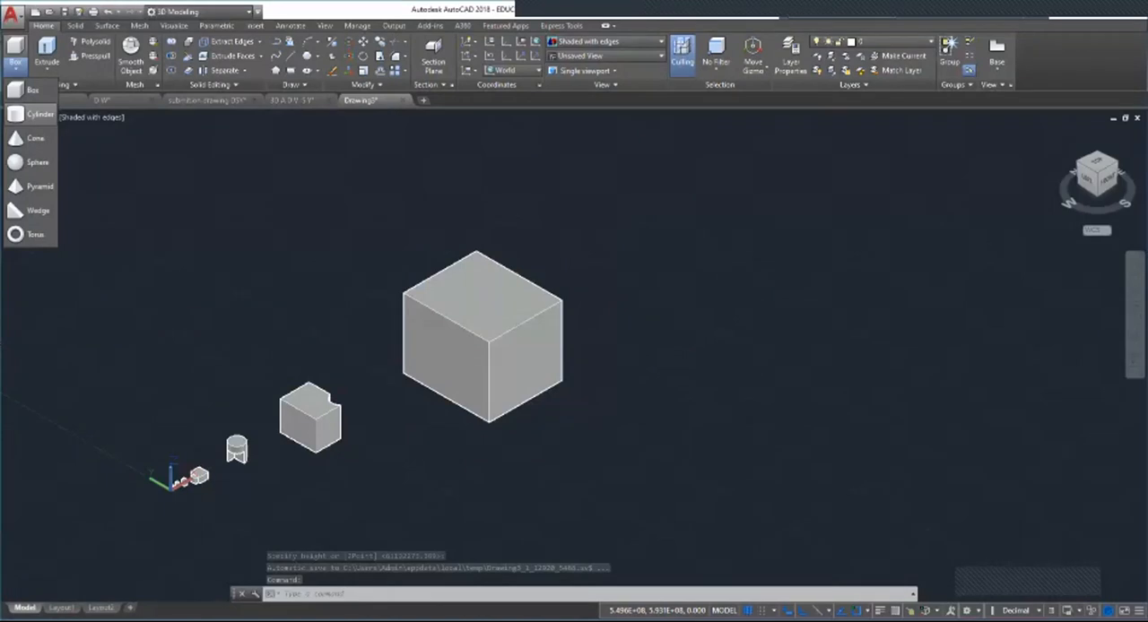
click(40, 114)
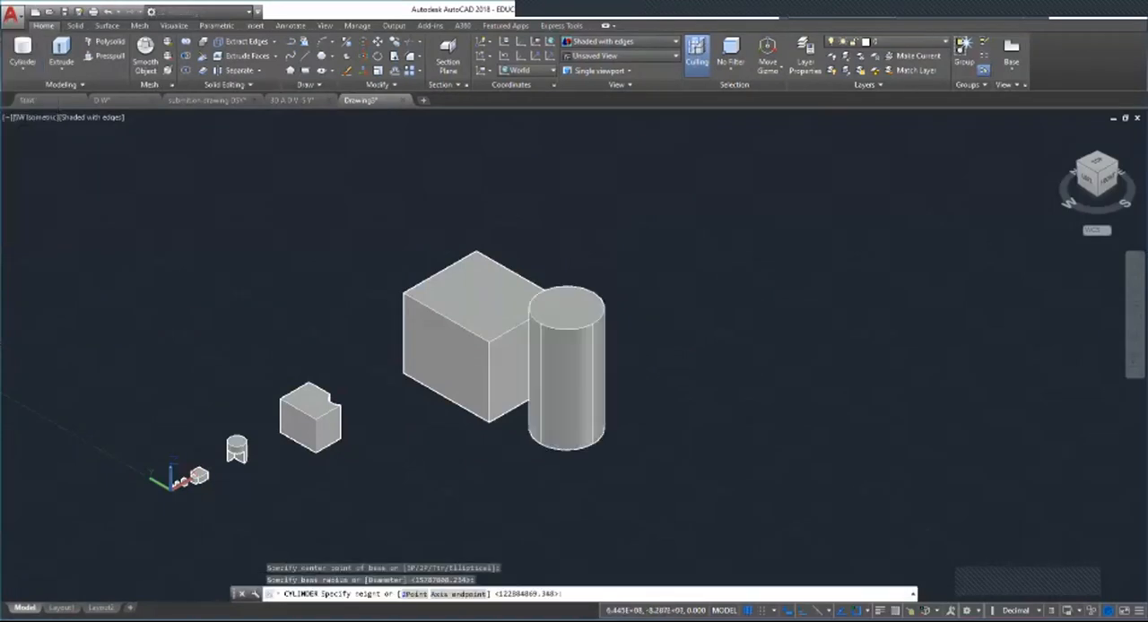
click(535, 356)
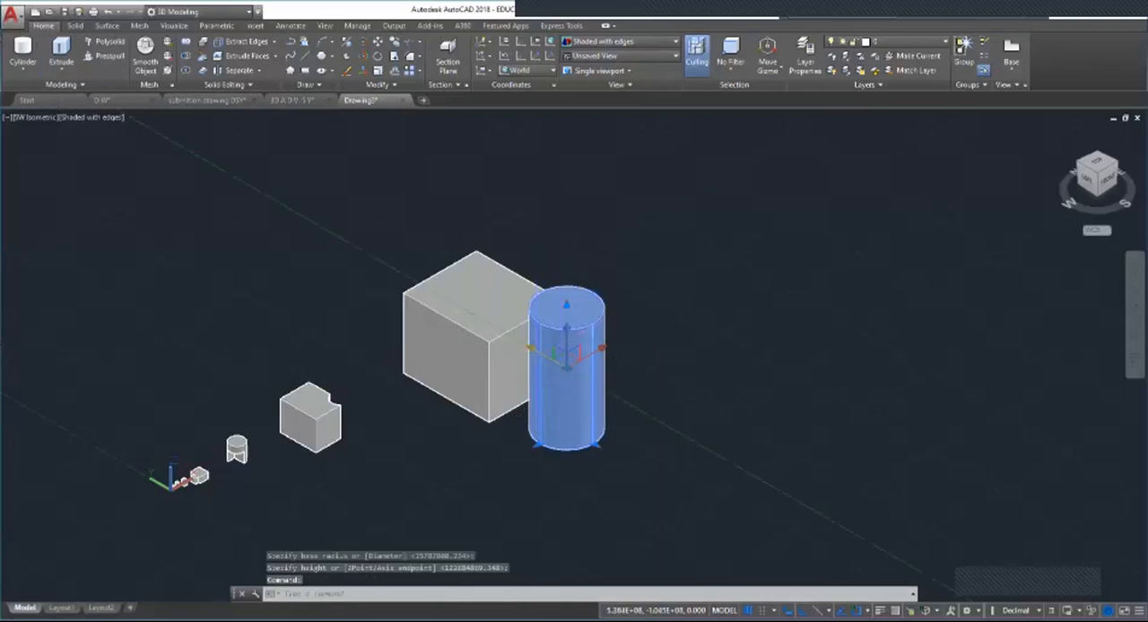
drag(531, 348, 459, 306)
click(401, 232)
key(Escape)
key(Escape)
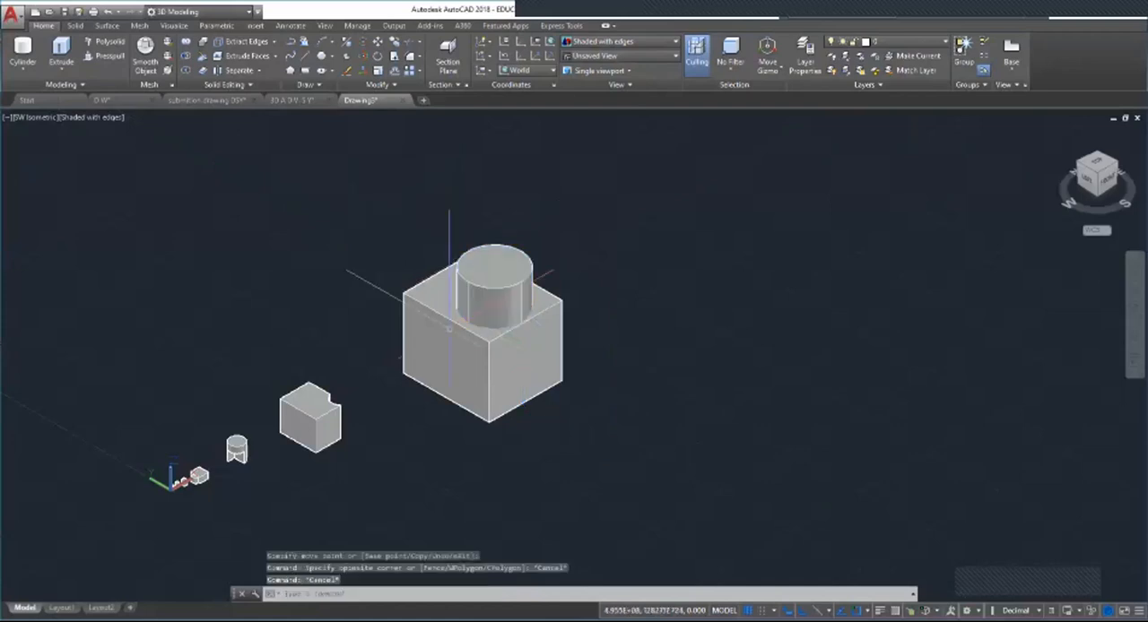
click(459, 334)
key(Escape)
click(494, 294)
key(Escape)
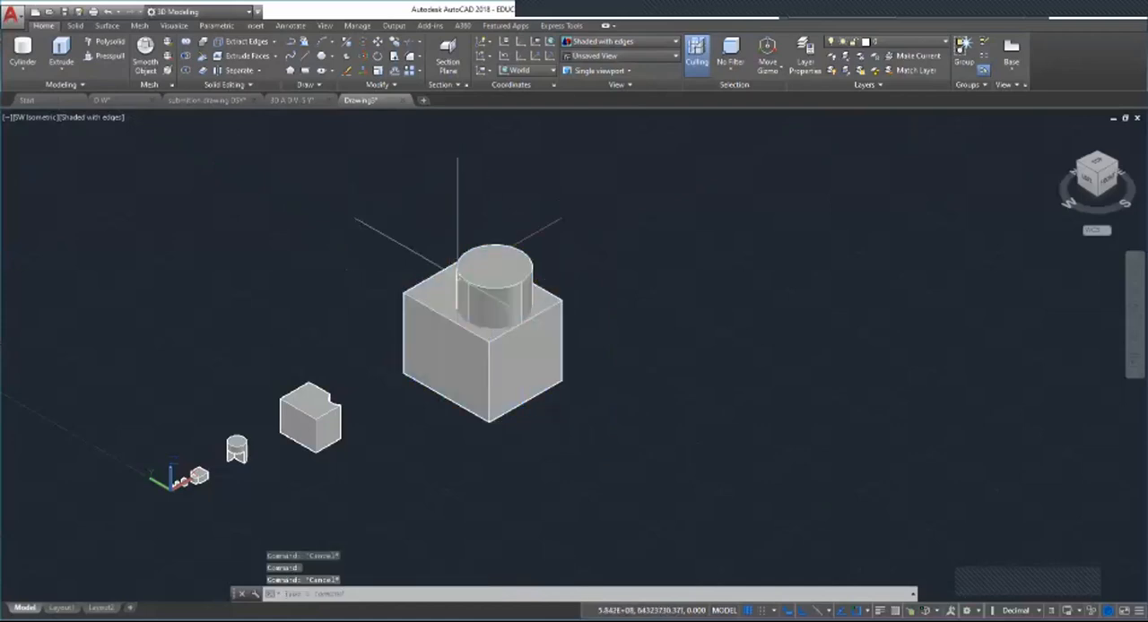
click(458, 317)
click(494, 295)
key(Escape)
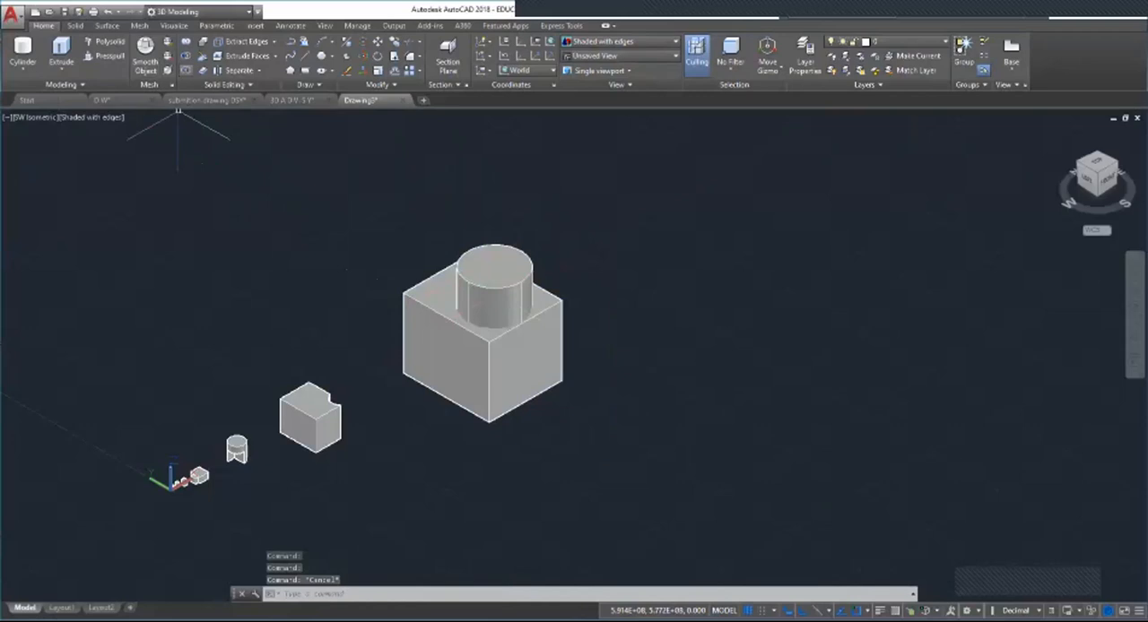
Step: Try to intersect the protruding cylinder with the largest box
click(505, 287)
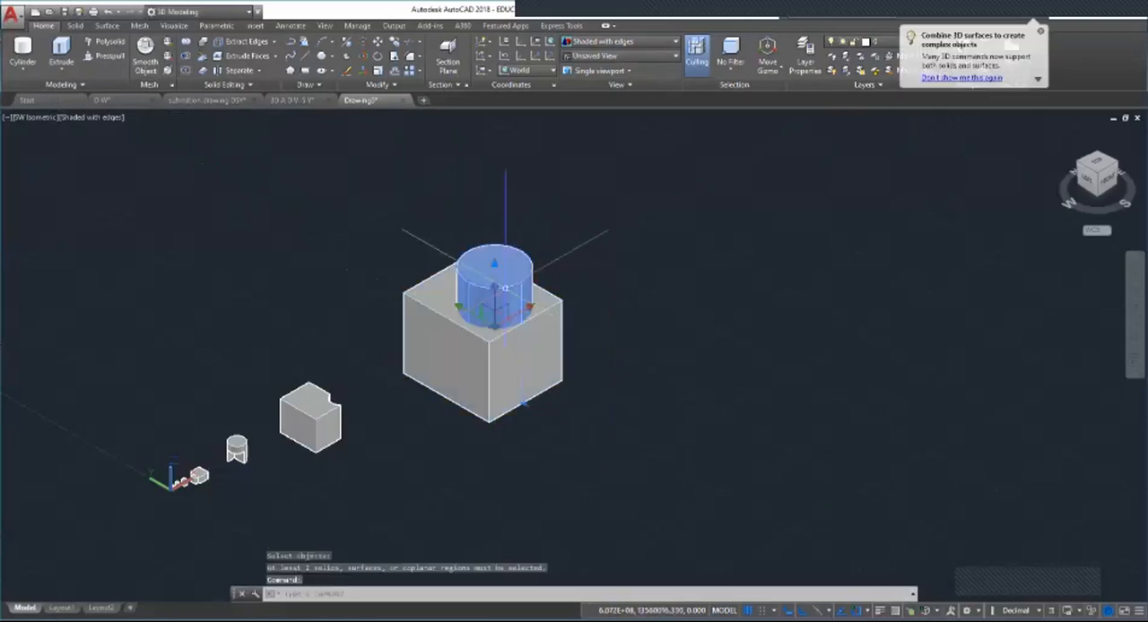
key(Return)
key(Return)
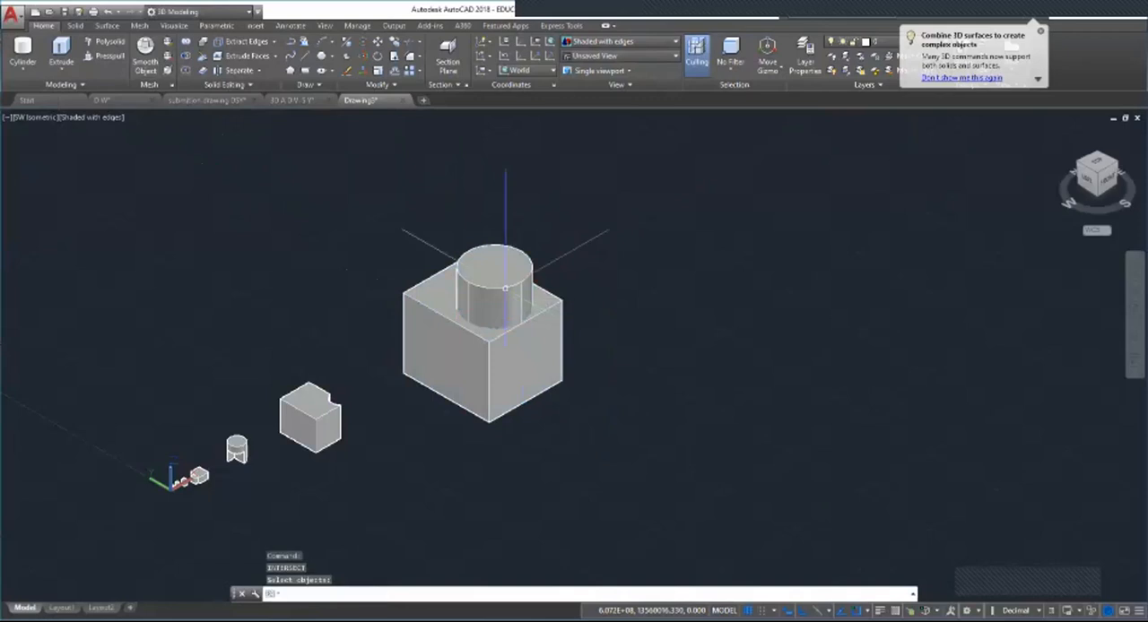
click(511, 354)
key(Escape)
key(Escape)
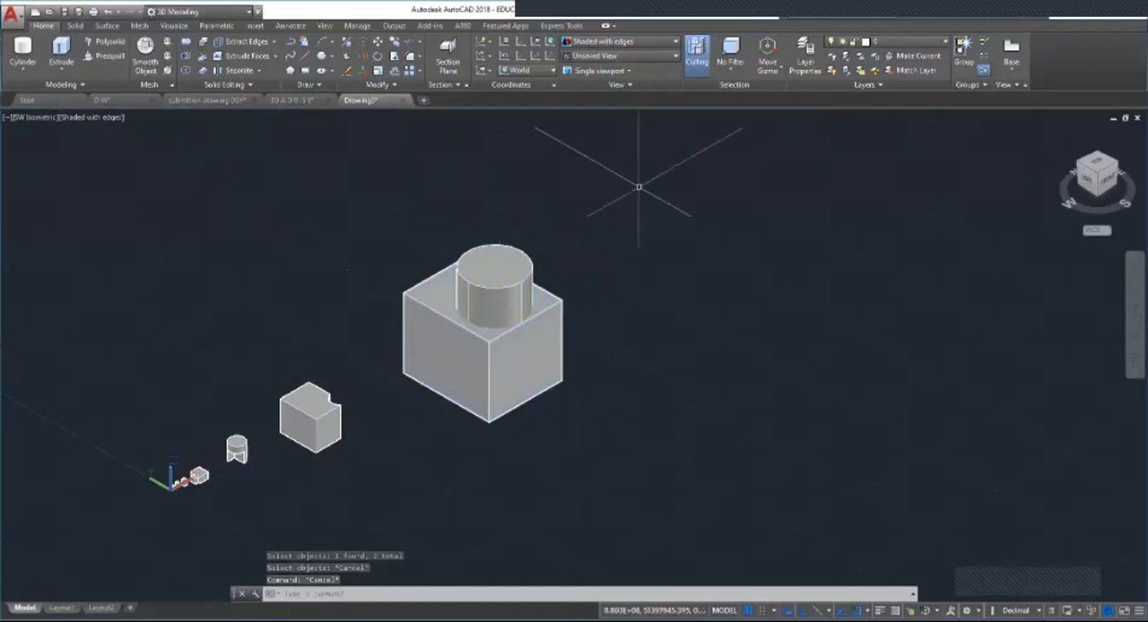
key(Escape)
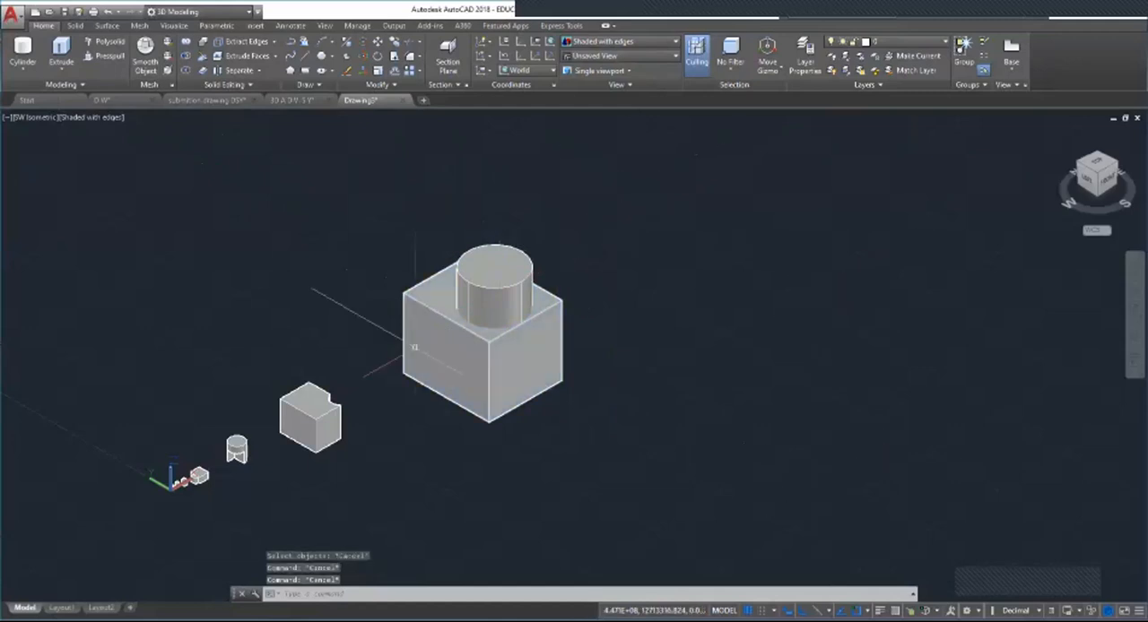
key(Escape)
scroll(485, 358, down, 5)
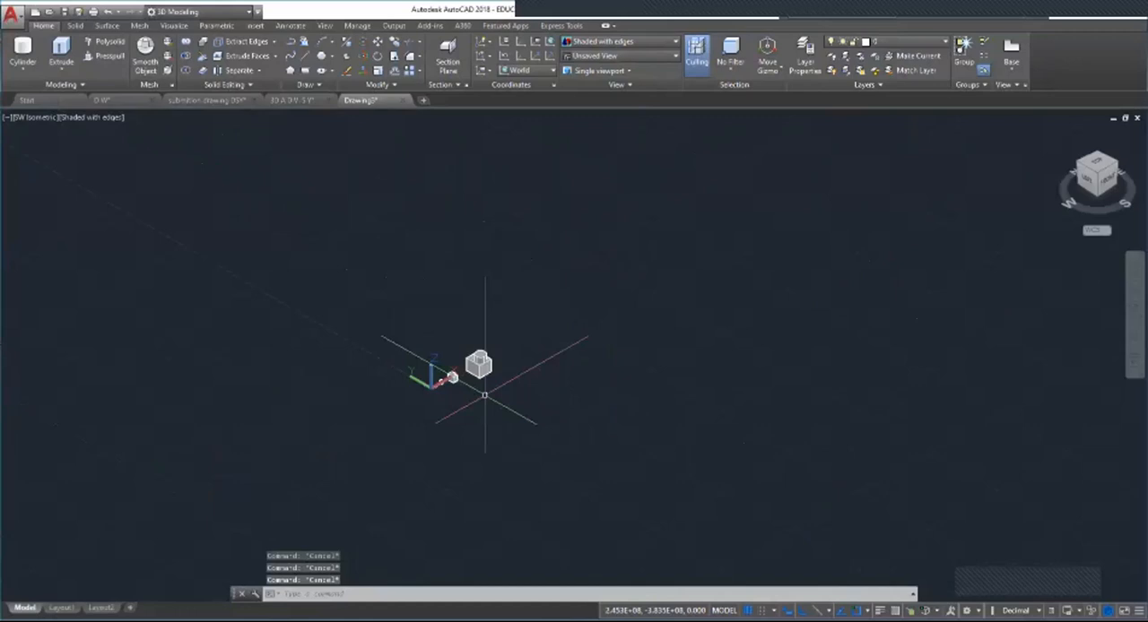
scroll(543, 324, up, 5)
scroll(385, 349, up, 4)
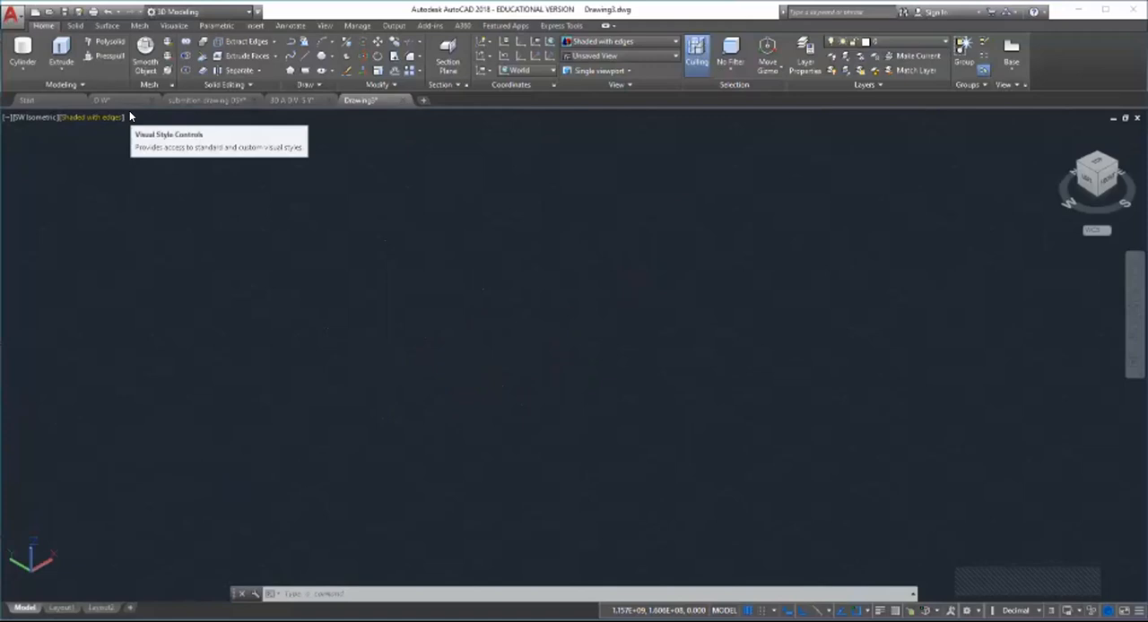
mouse_move(786, 20)
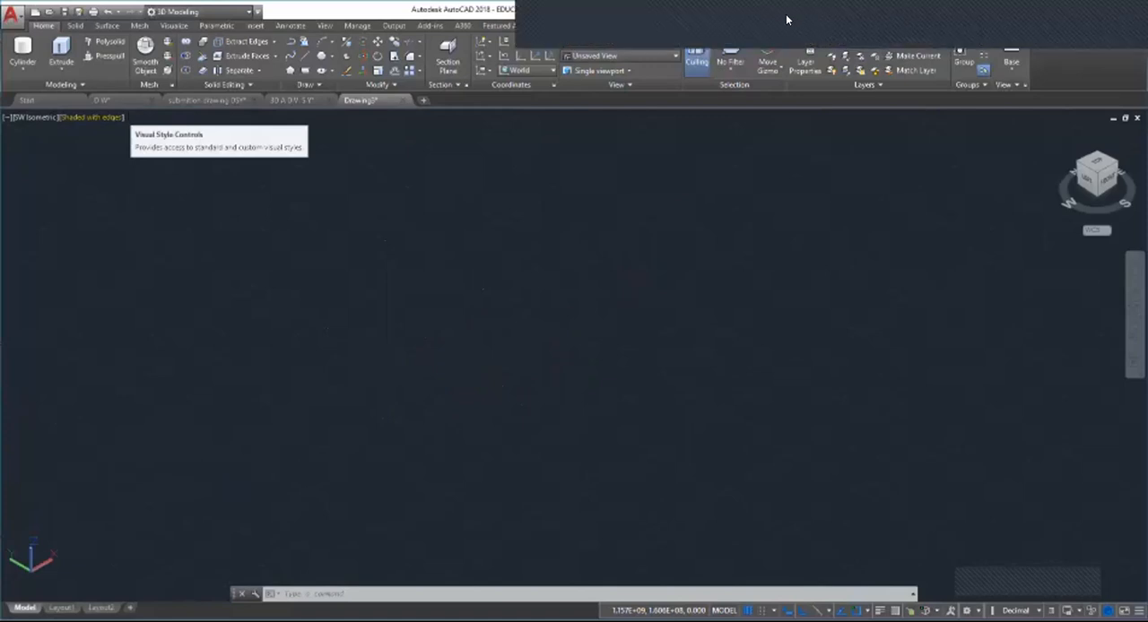